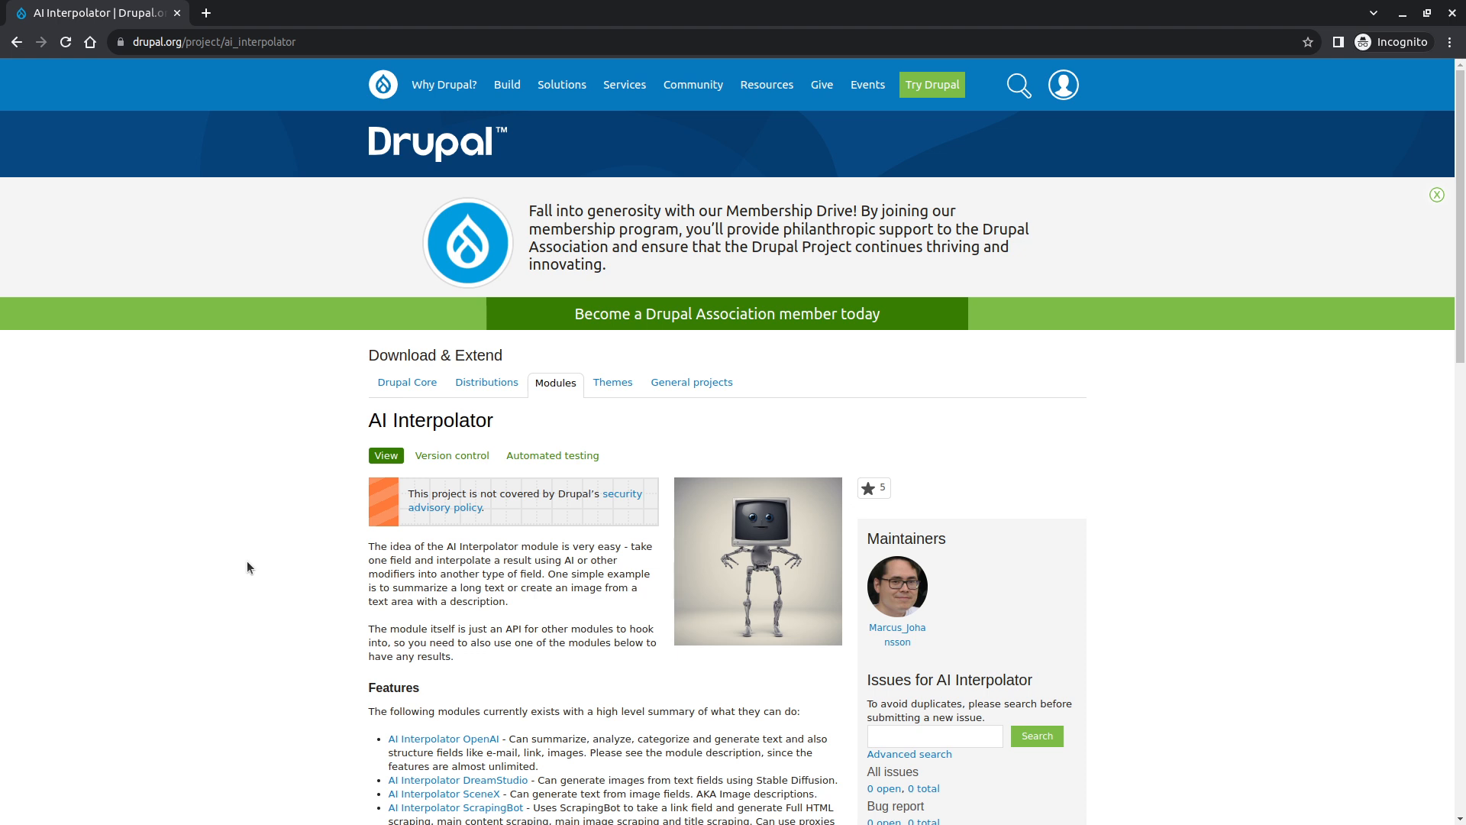
- Search the web for Docksal and browse its installation page to review the supported operating systems
key(alt+Tab)
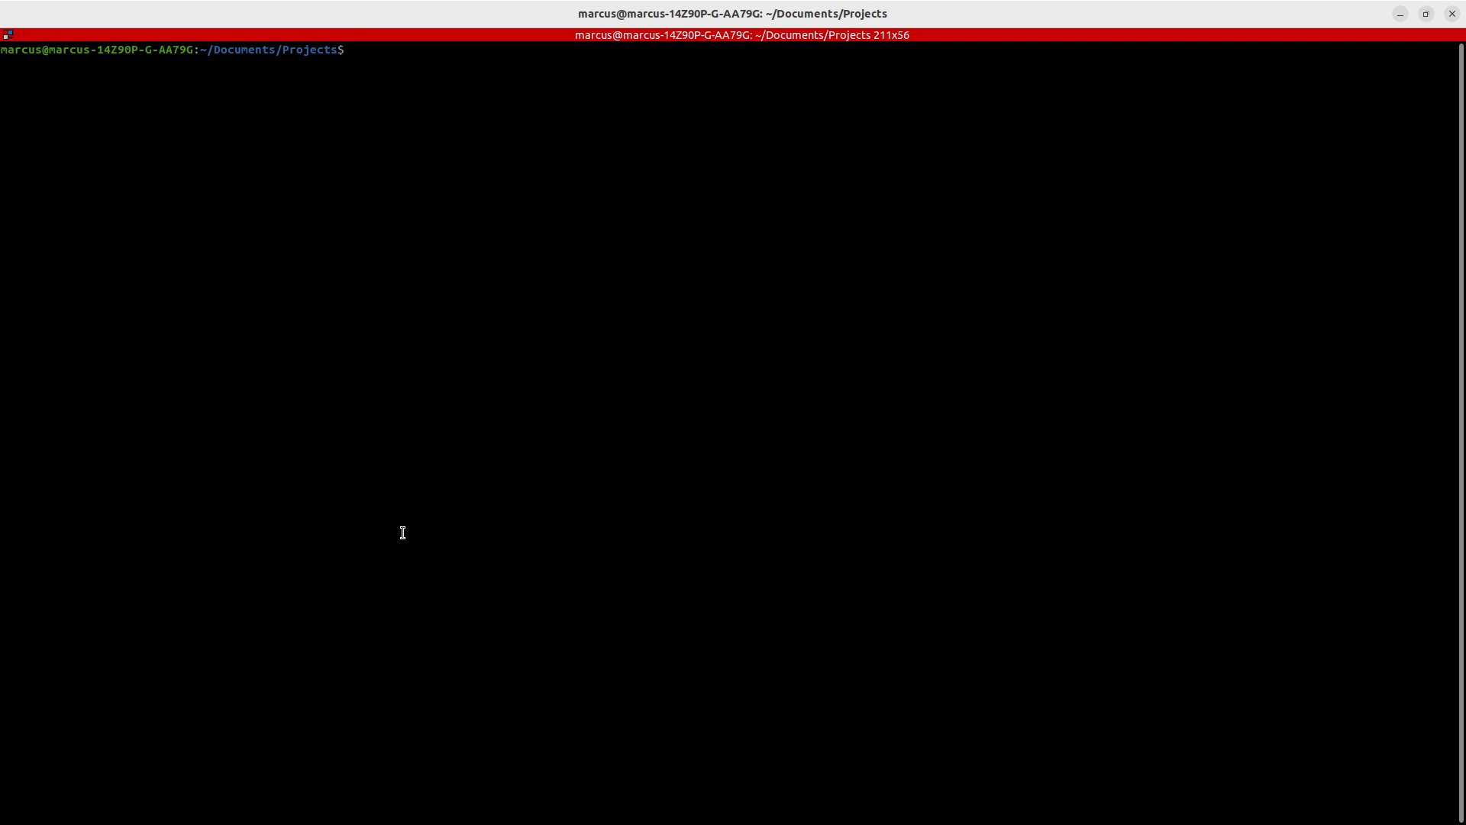
key(alt+Tab)
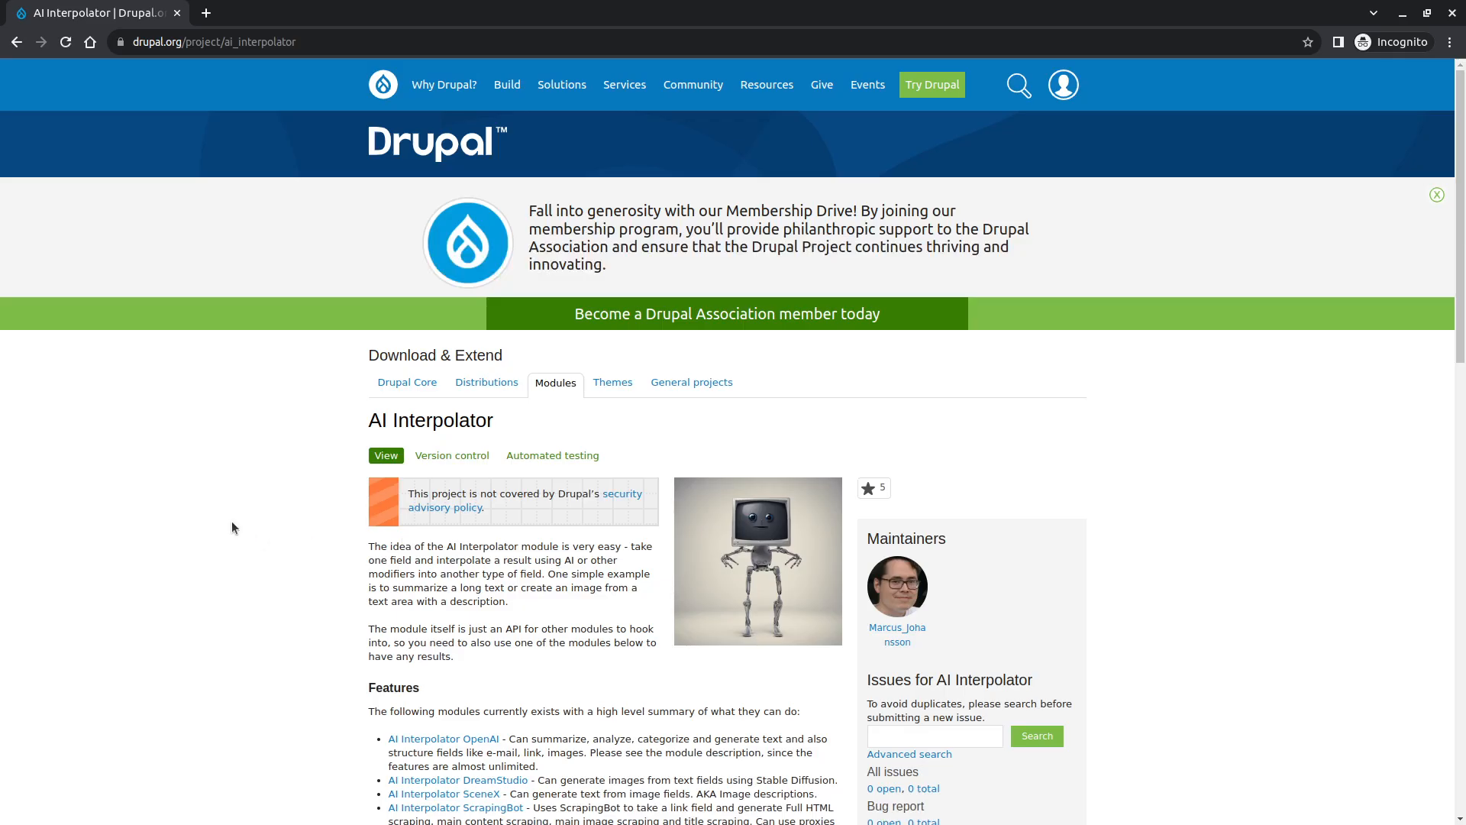
key(ctrl+t)
text(docksal)
key(Return)
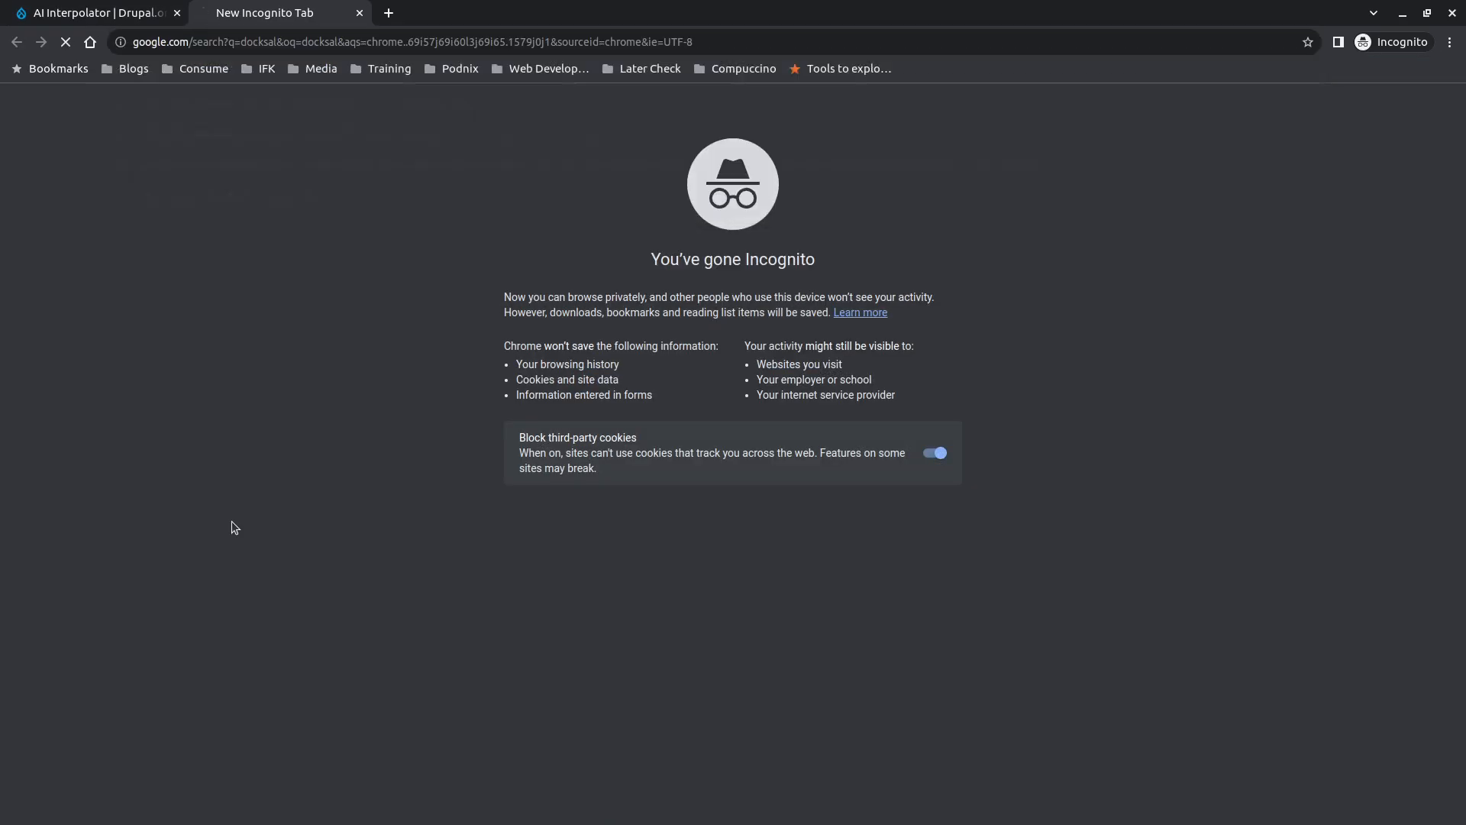
click(821, 669)
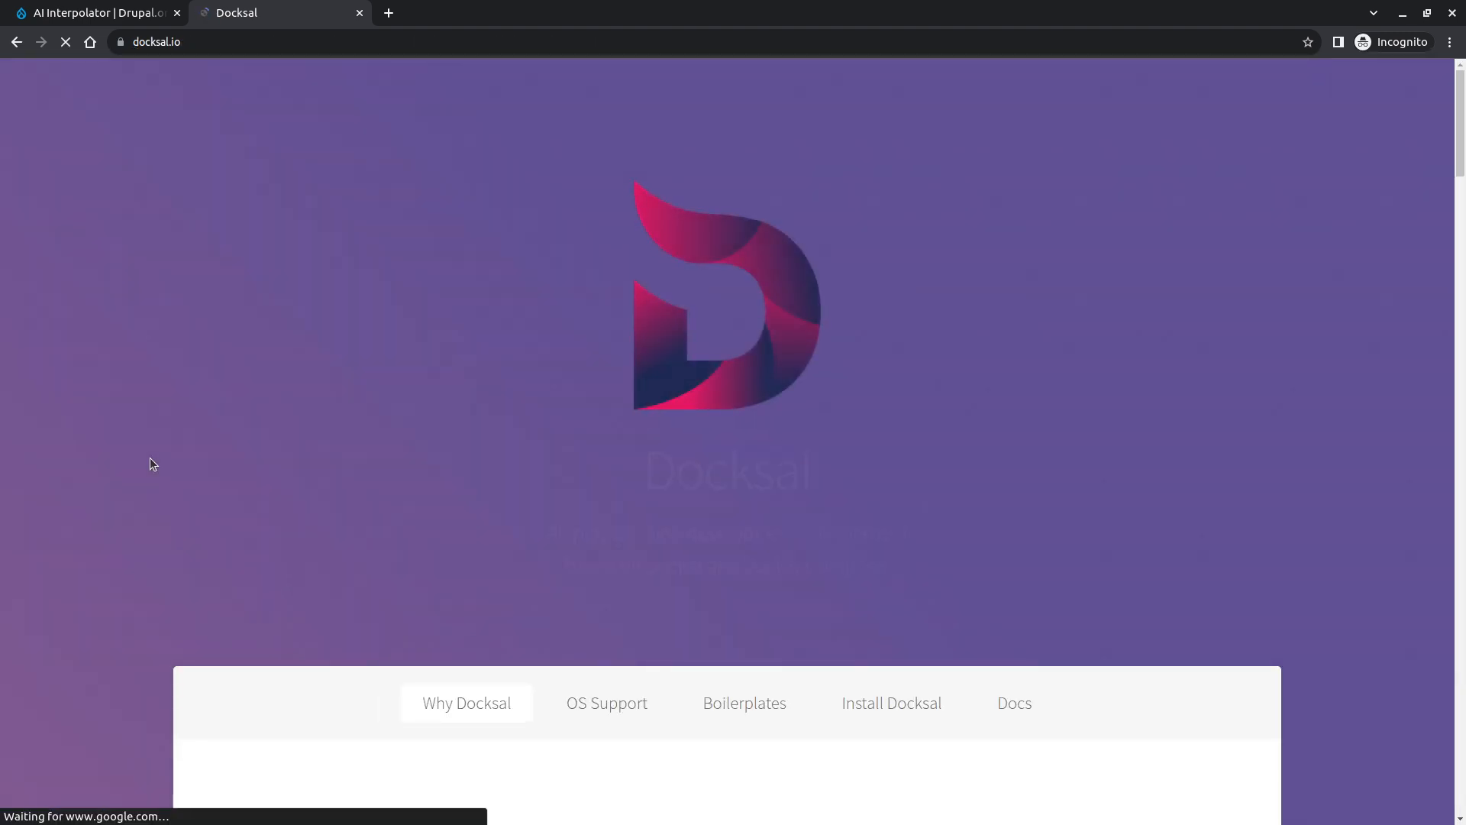
scroll(167, 451, down, 5)
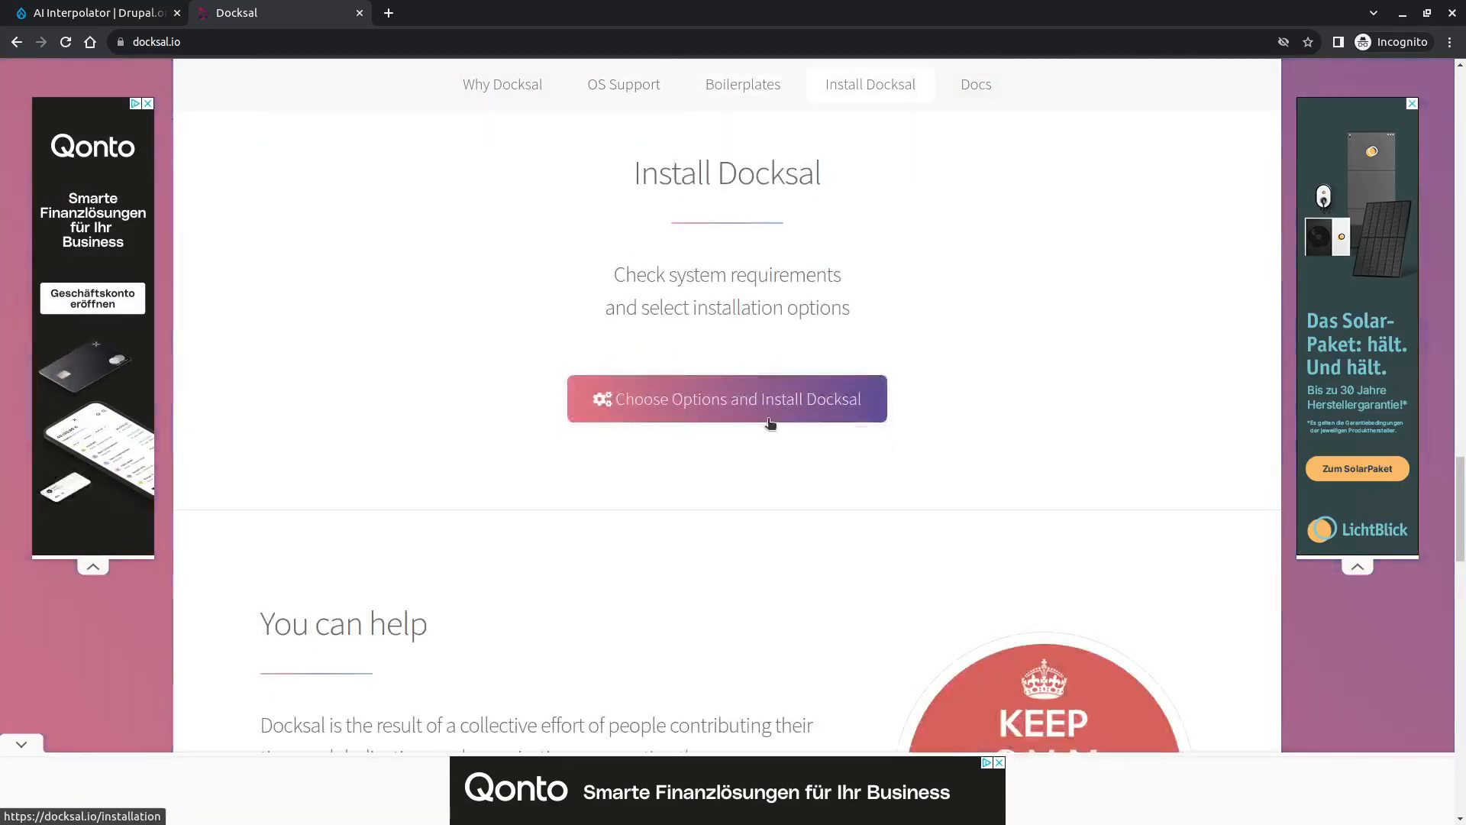
scroll(630, 579, down, 2)
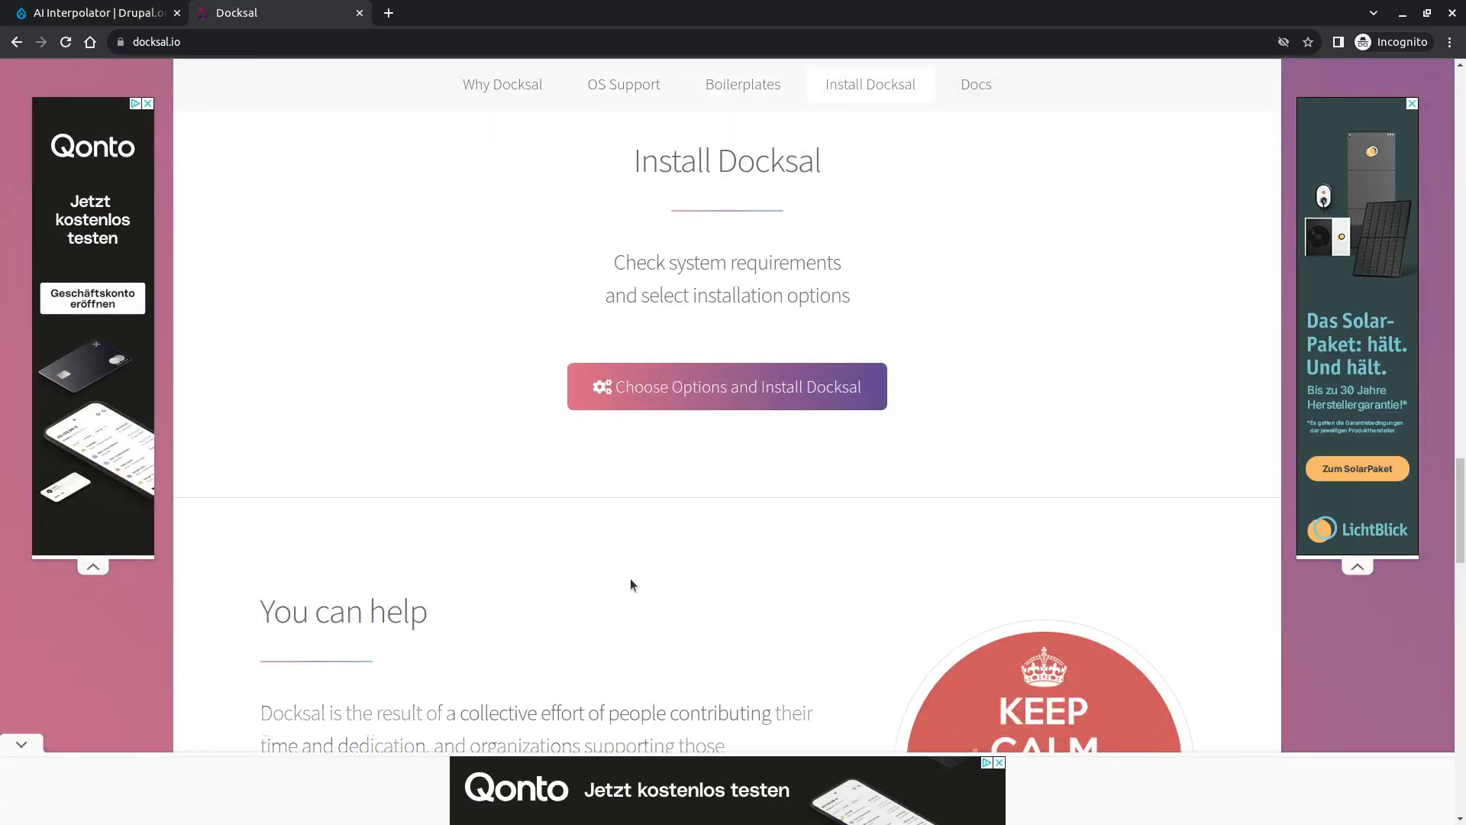
click(722, 308)
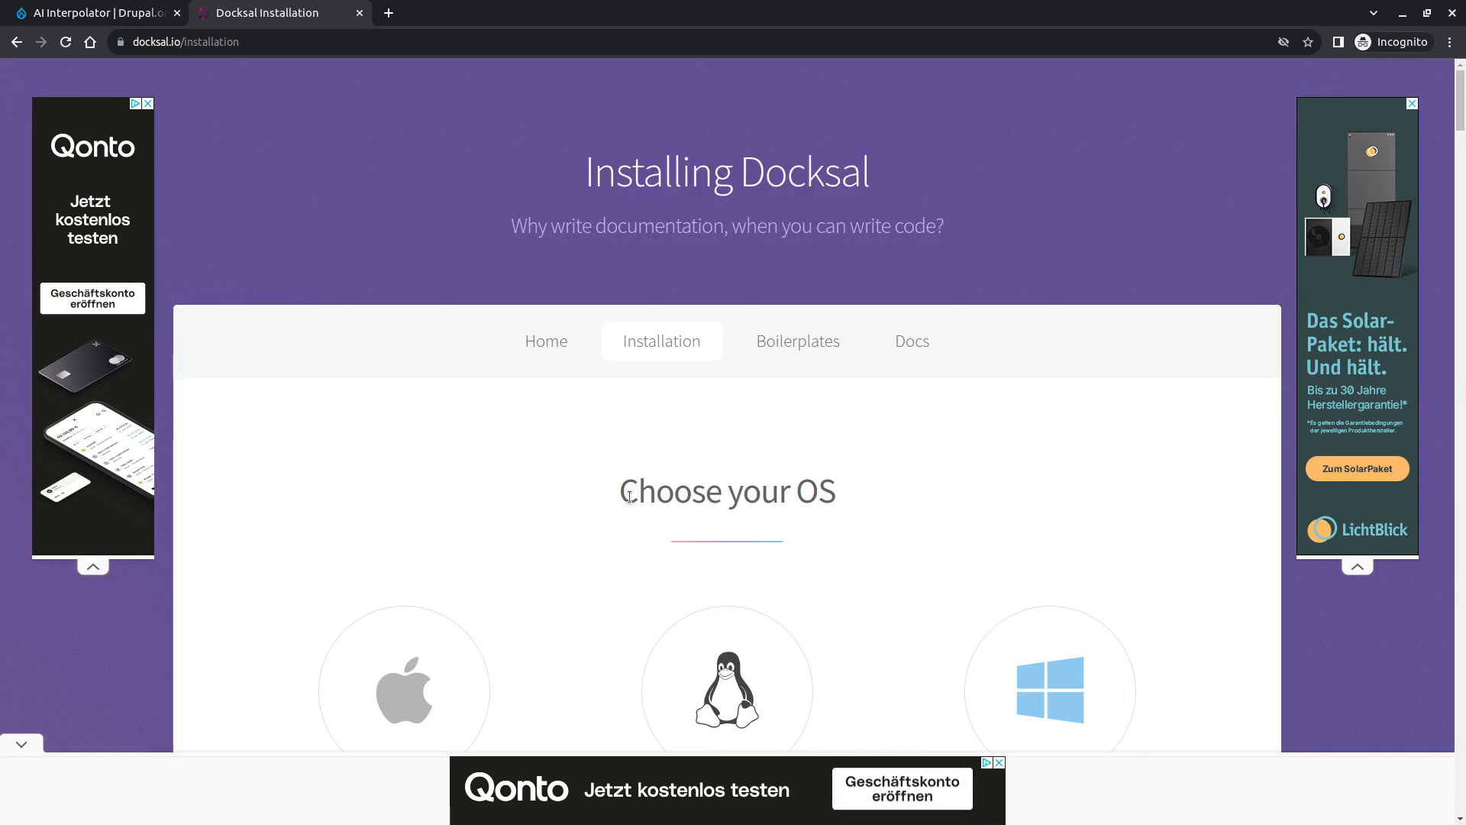
scroll(763, 458, down, 3)
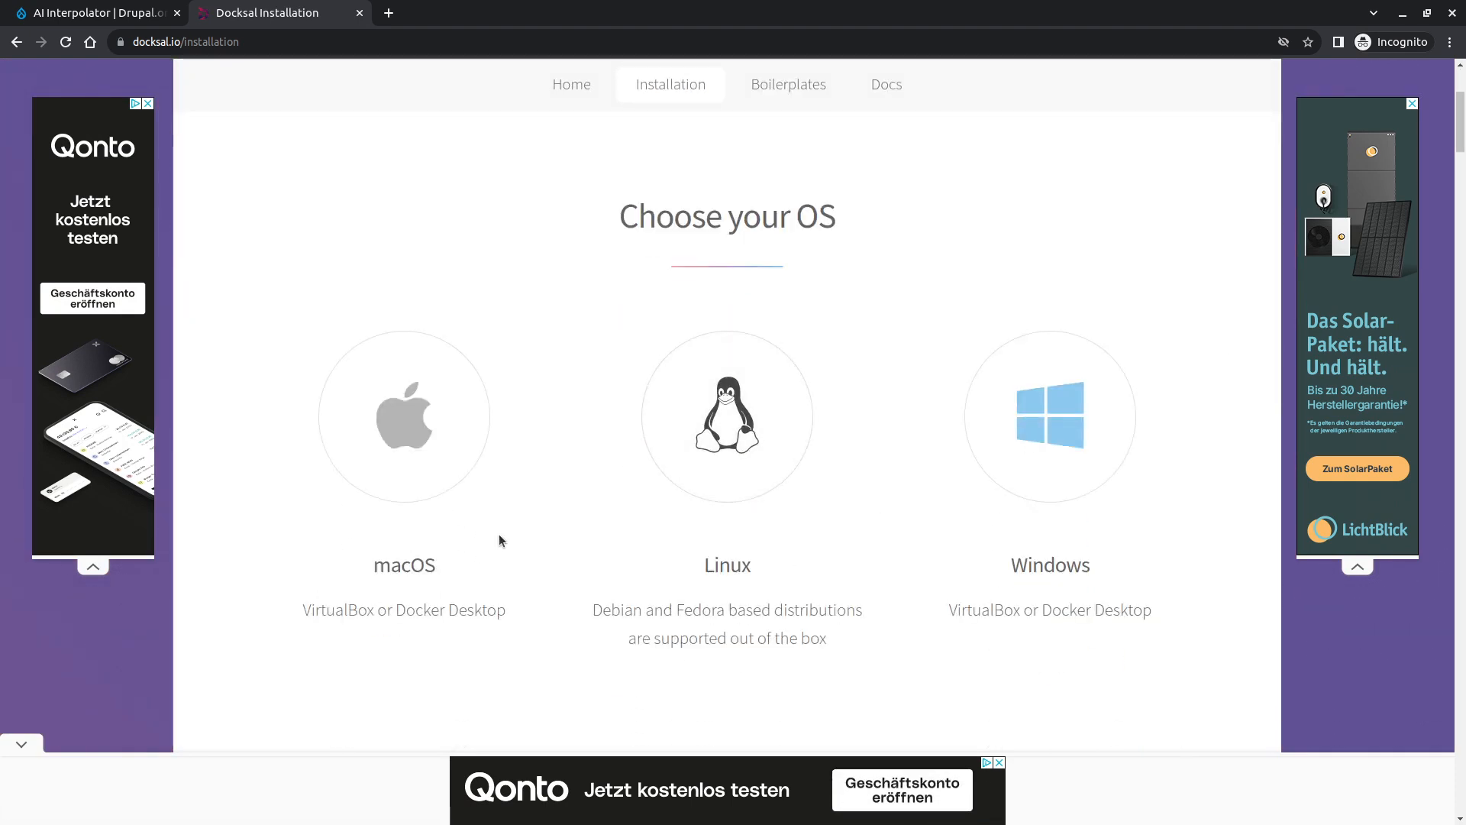
scroll(498, 535, up, 3)
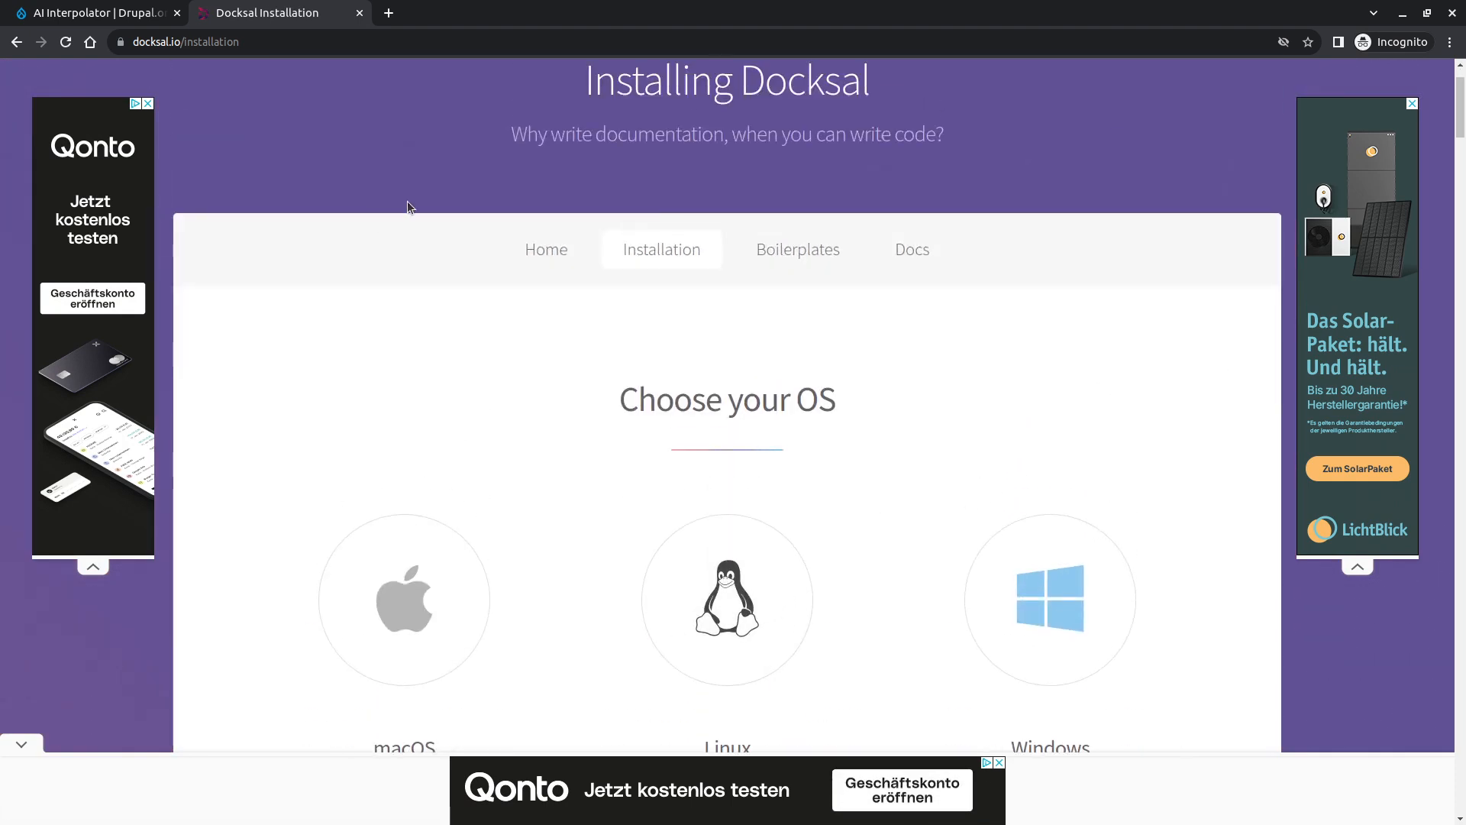
click(359, 13)
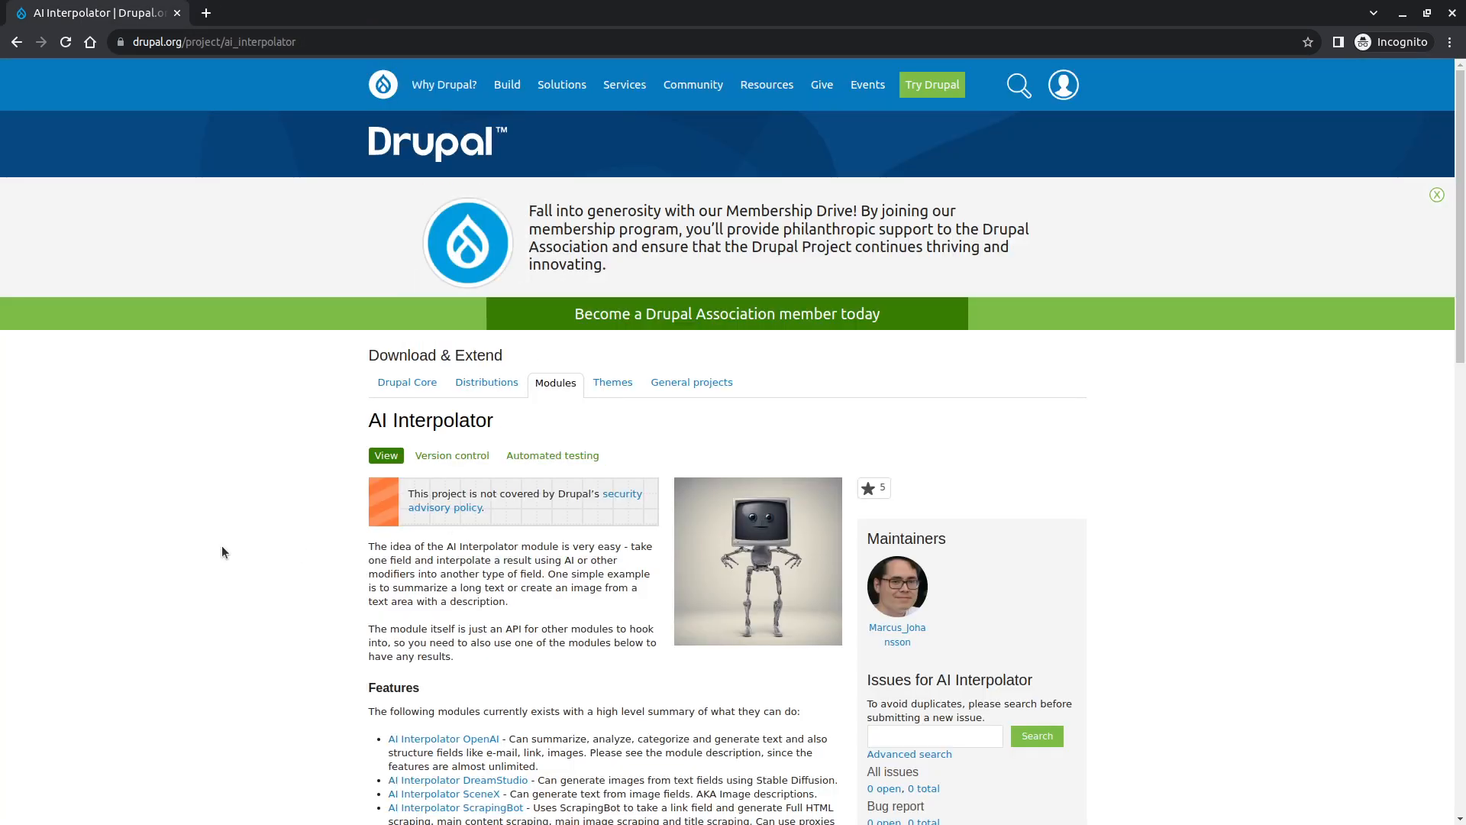
- Create a Docksal project named ai with Drupal 10 (Composer Version) using fin project create and confirm
key(alt+Tab)
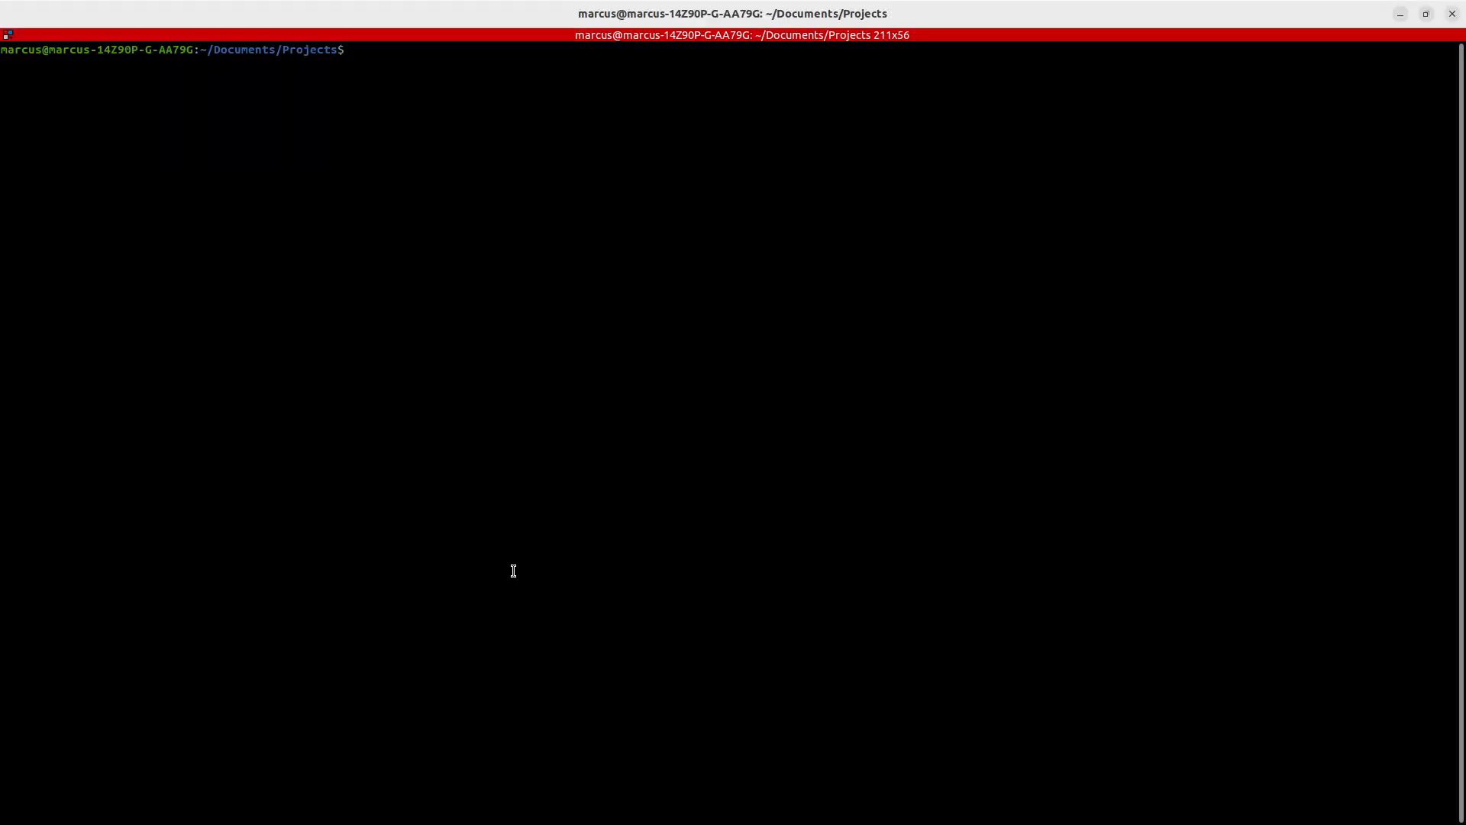
text(fin project create)
key(Return)
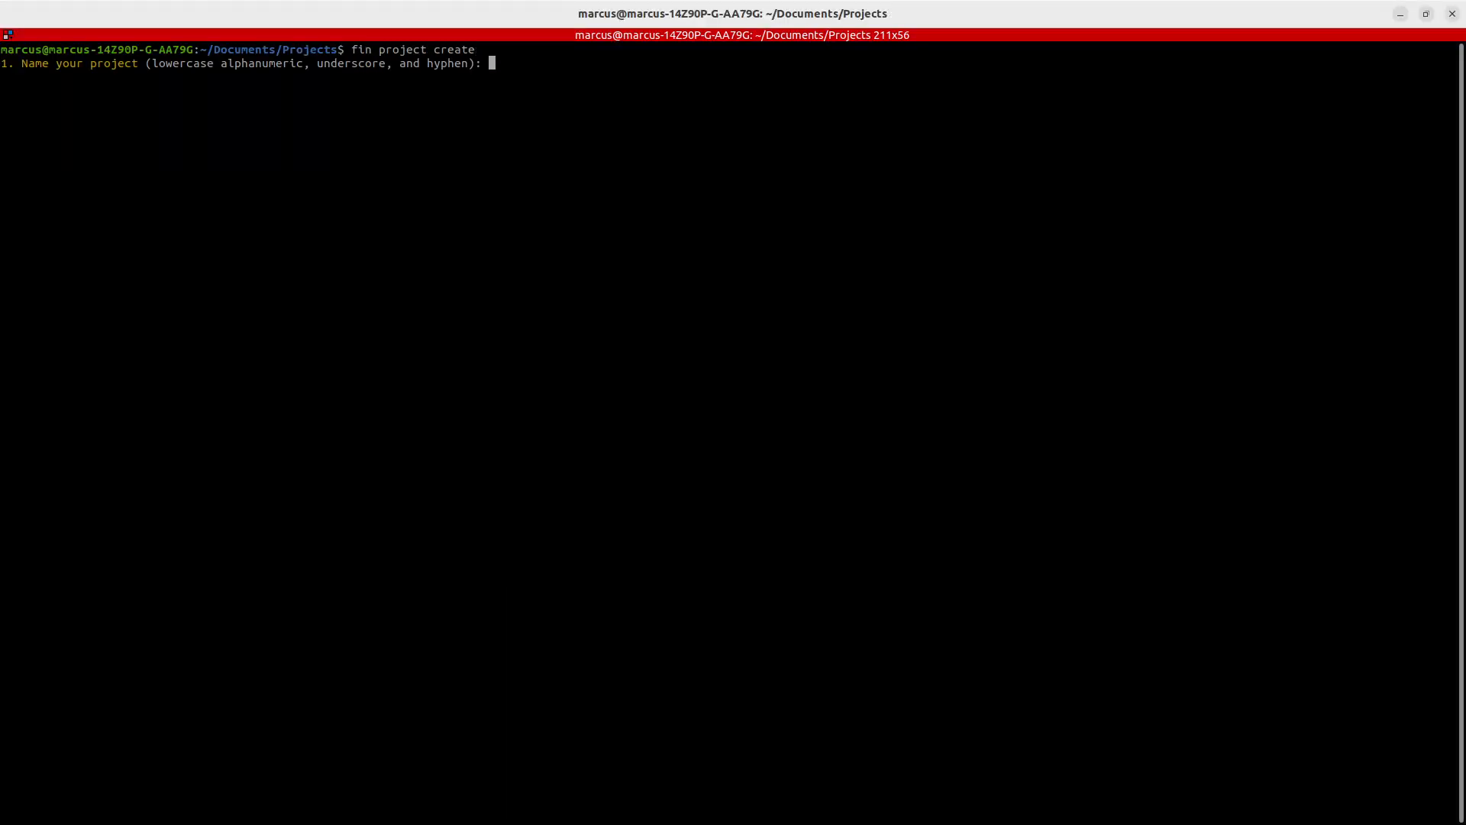
text(ai)
key(Return)
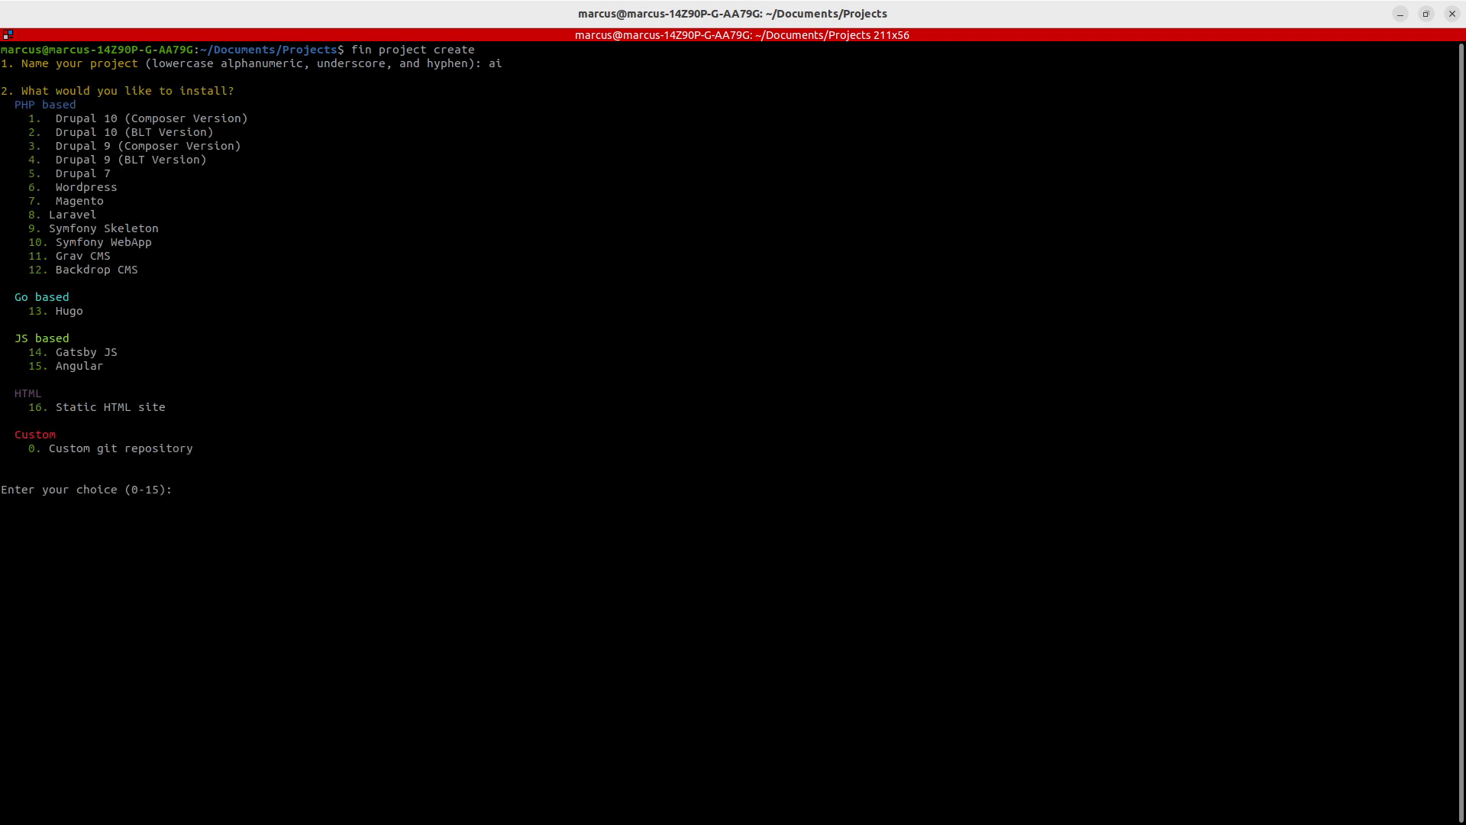
text(1)
key(Return)
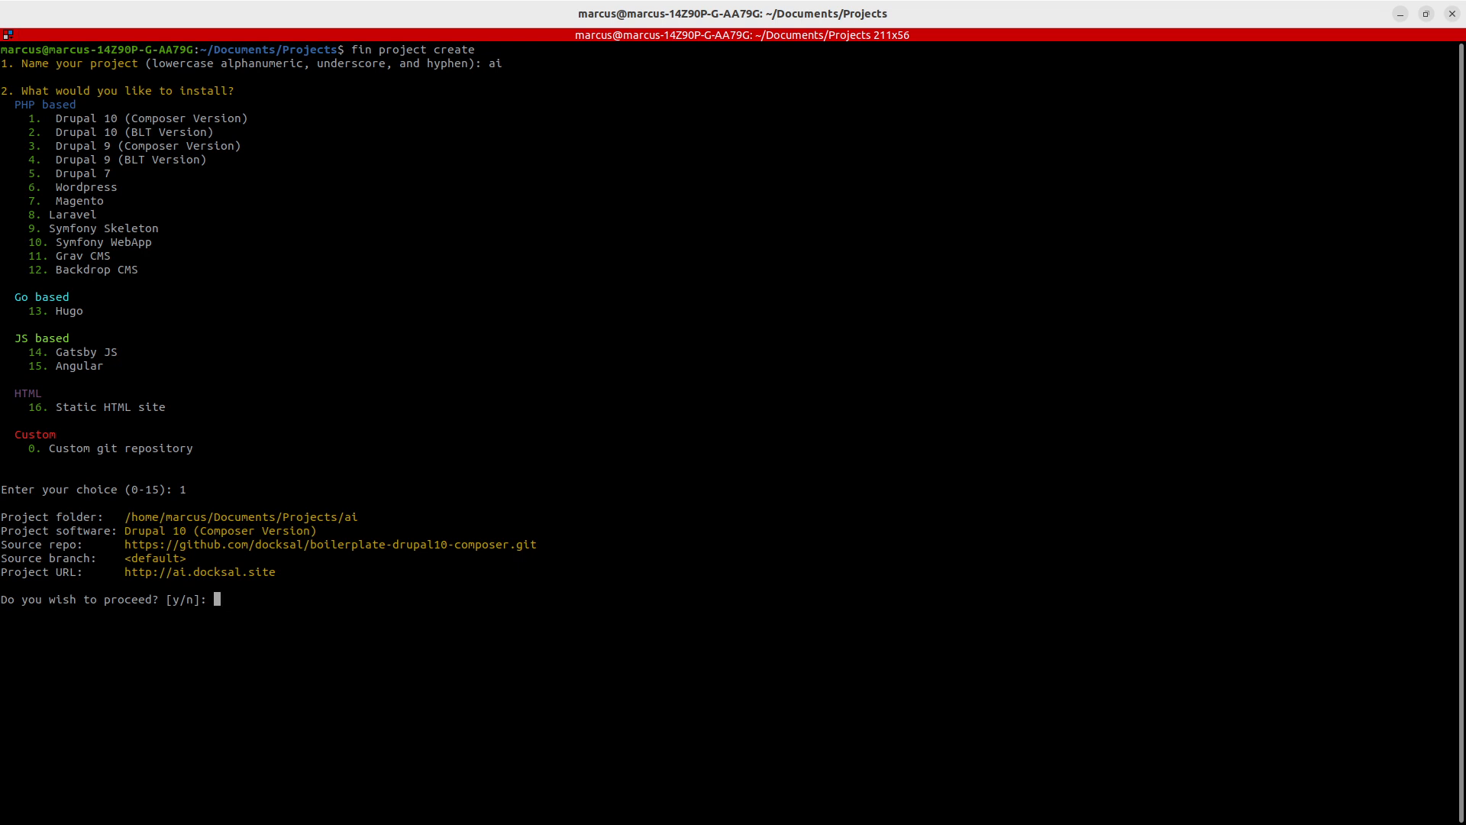
text(y)
key(Return)
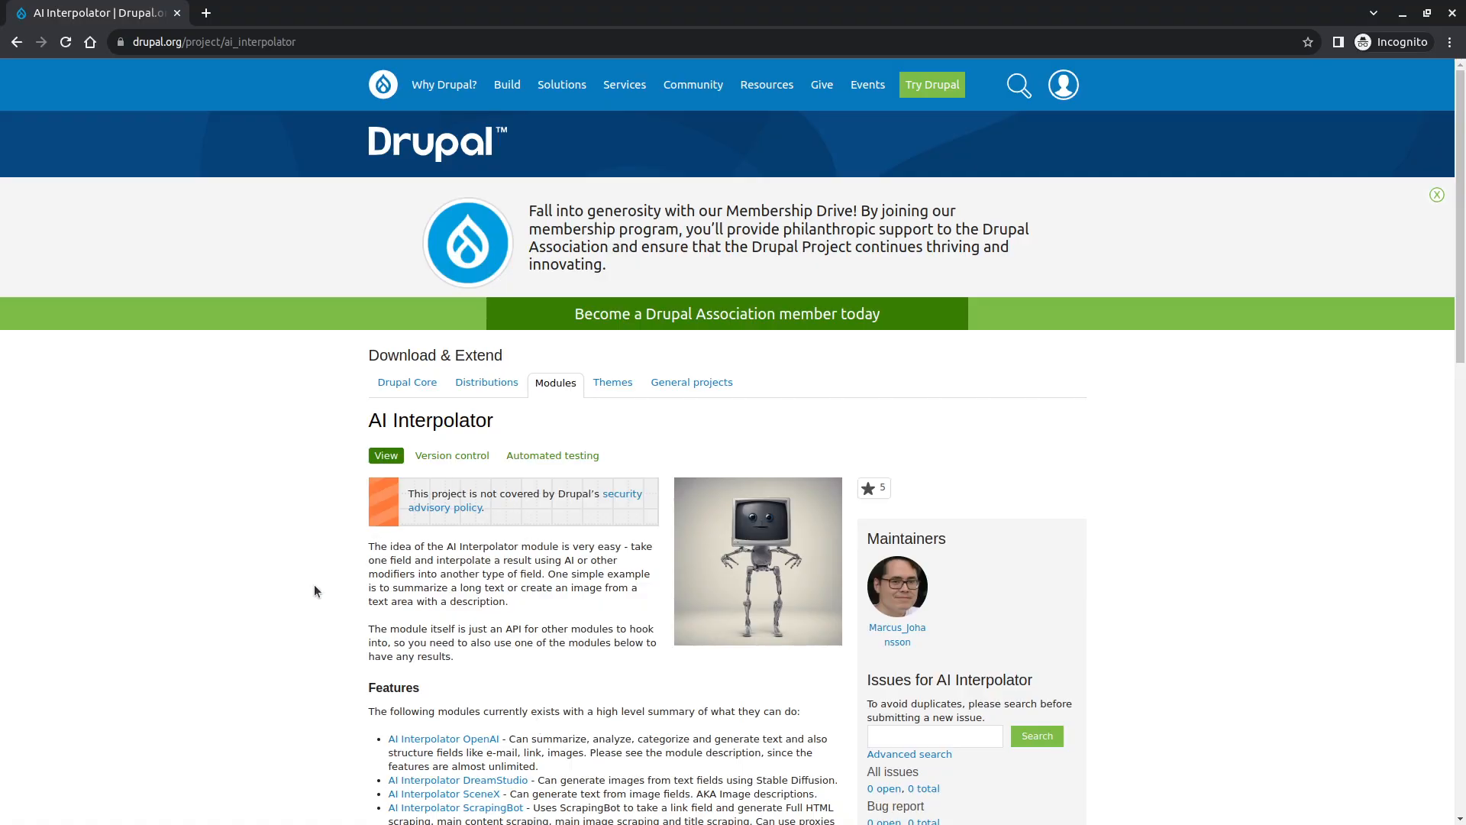
scroll(314, 583, down, 5)
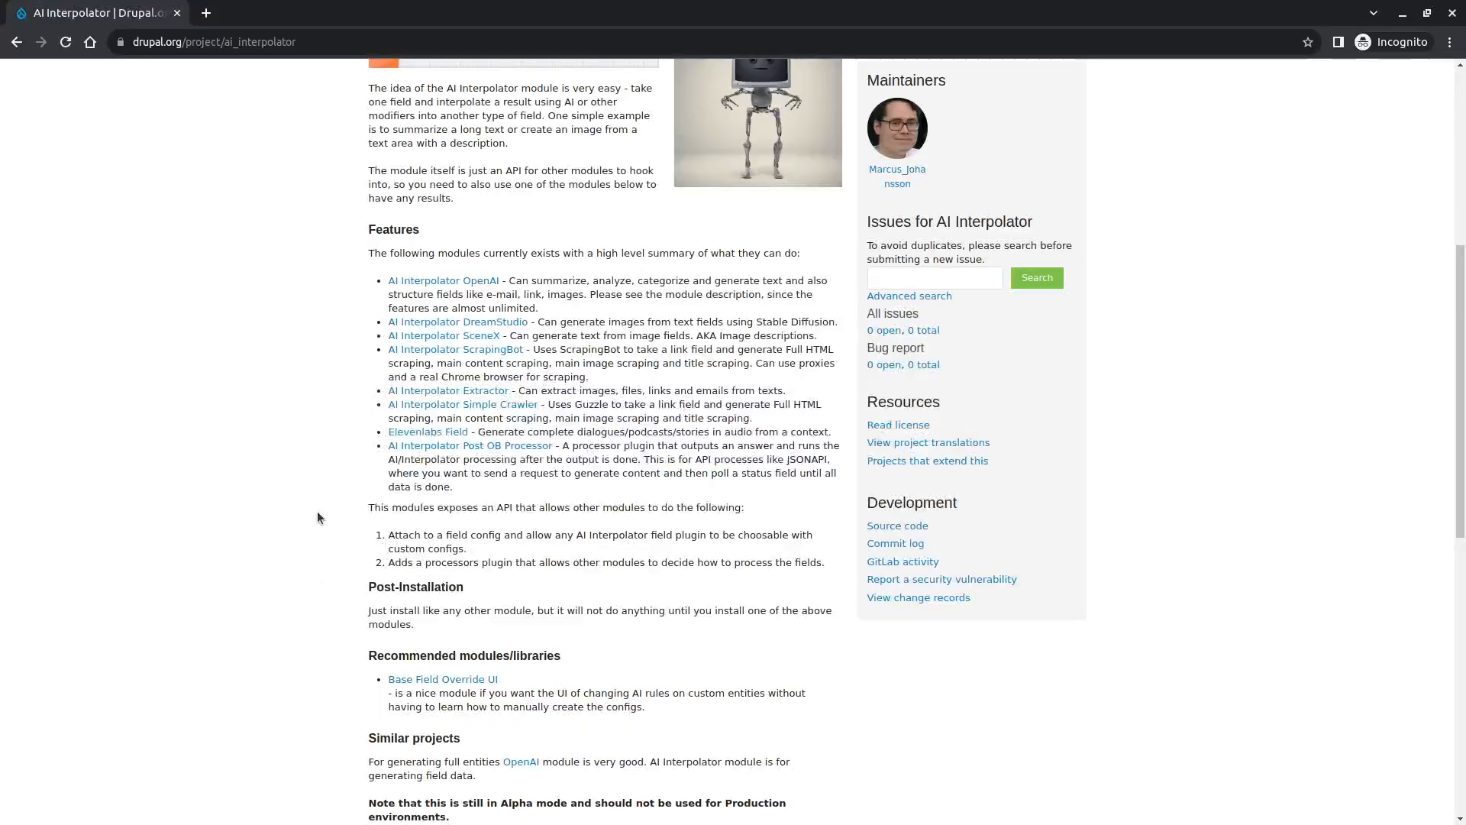
scroll(313, 520, up, 1)
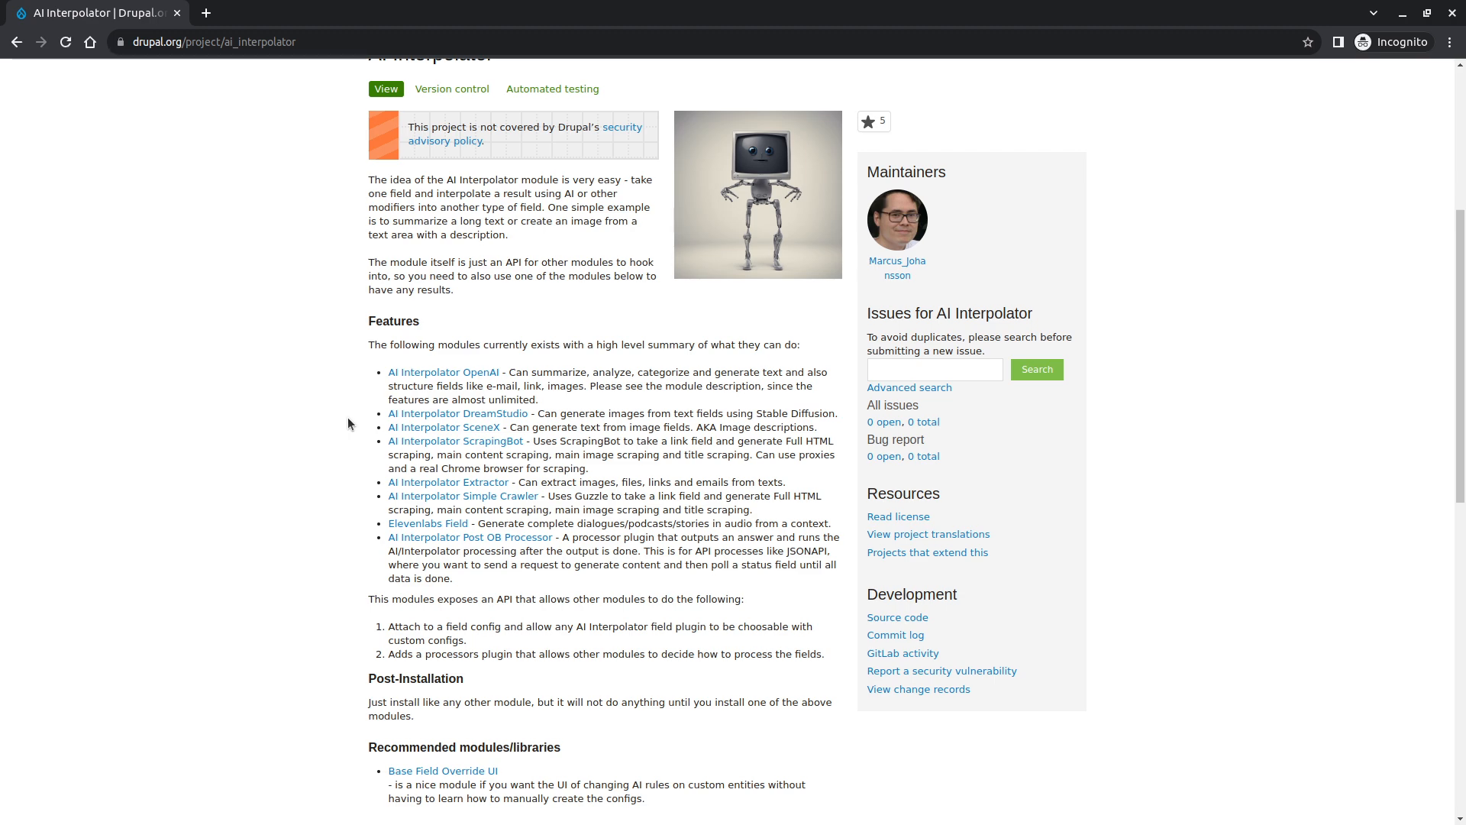
- Copy the new site's URL ai.docksal.site from the terminal output and open it in a new browser tab
key(alt+Tab)
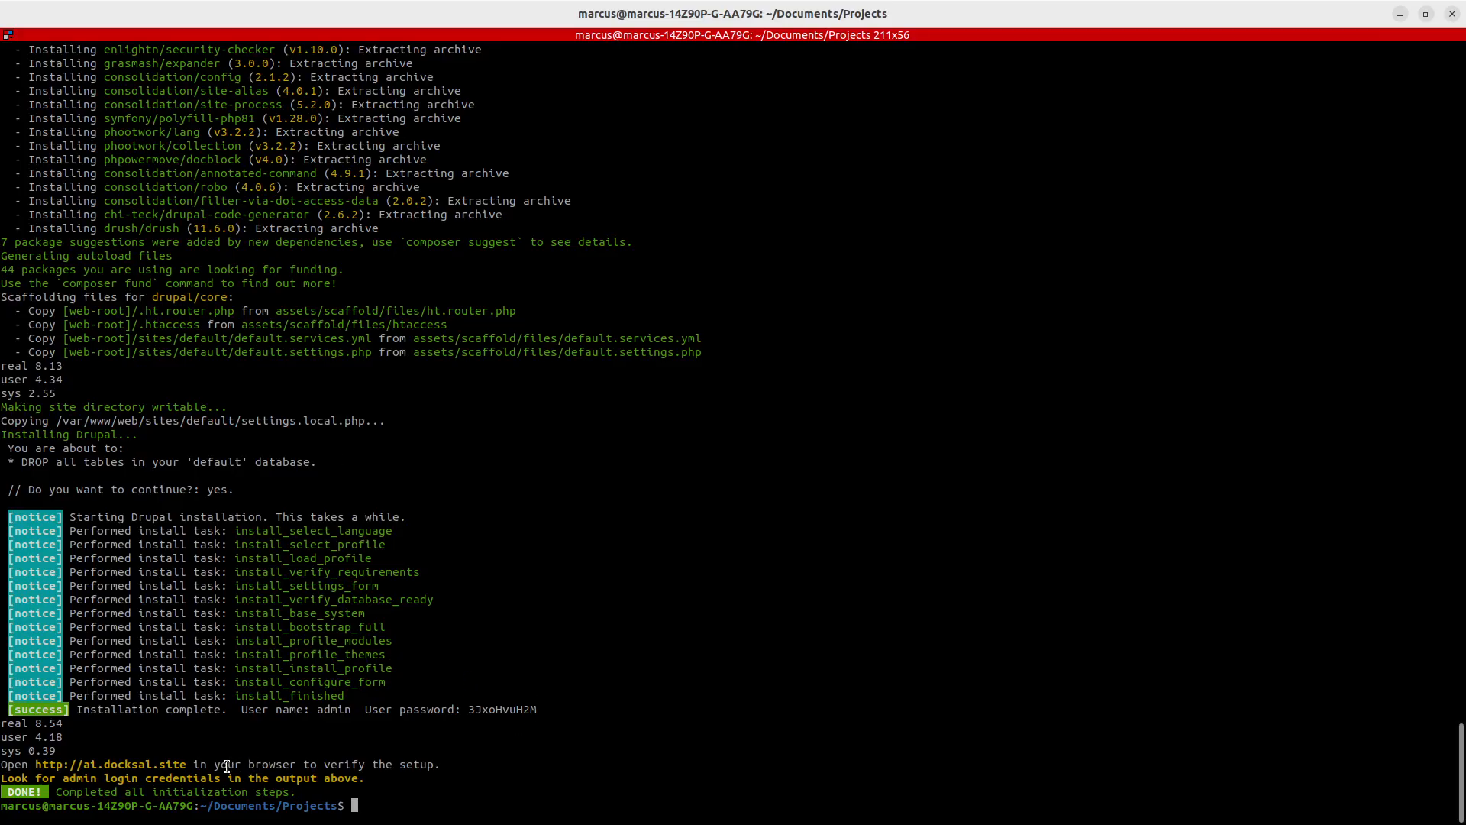
double_click(501, 708)
ctrl+click(137, 770)
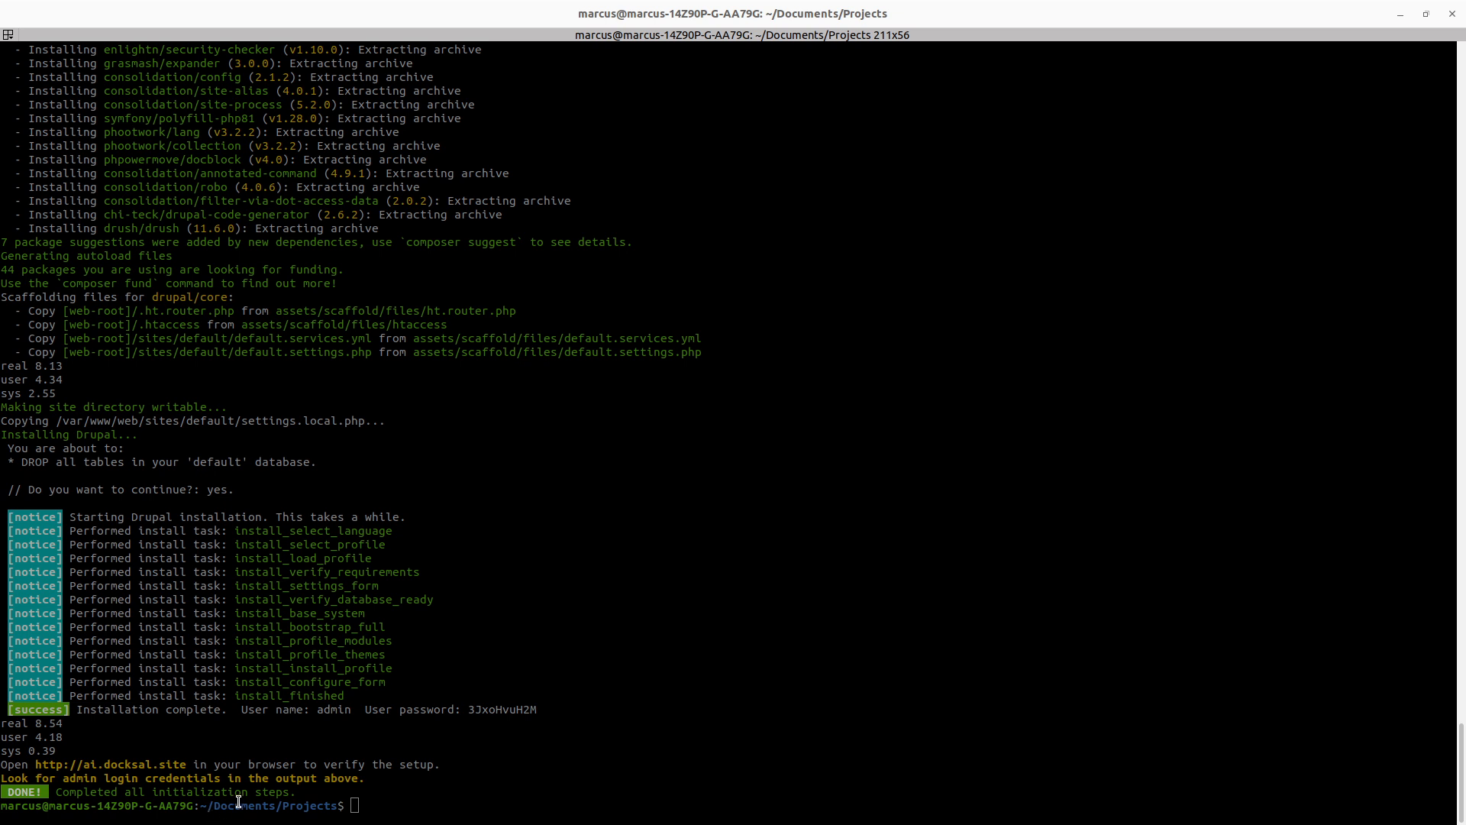
drag(196, 759, 39, 767)
key(alt+Tab)
key(ctrl+t)
text(http://ai.docksal.site)
key(Return)
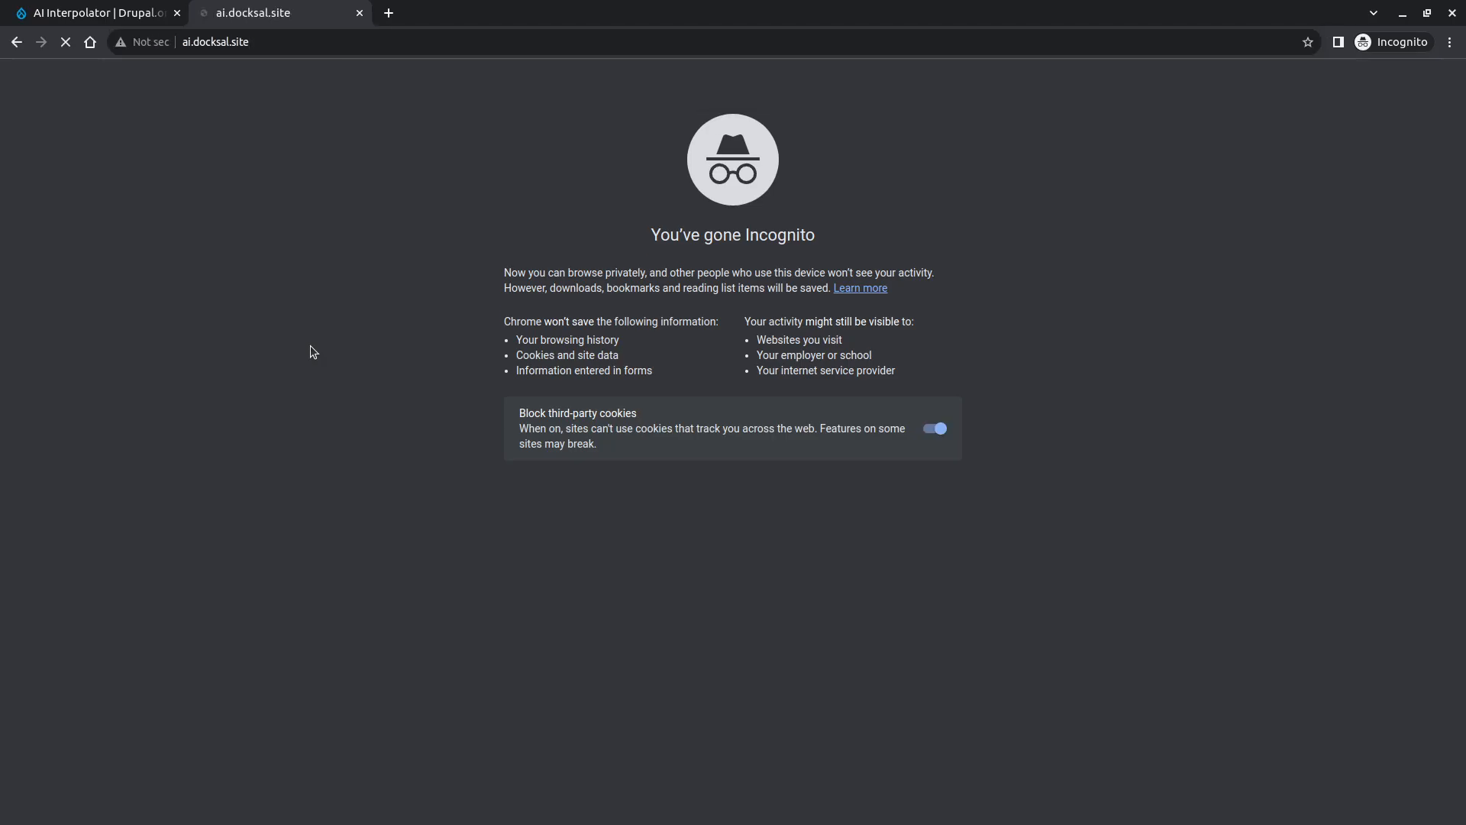
- Copy the generated admin password from the terminal and log in to the site as admin with it
key(alt+Tab)
double_click(520, 709)
key(alt+Tab)
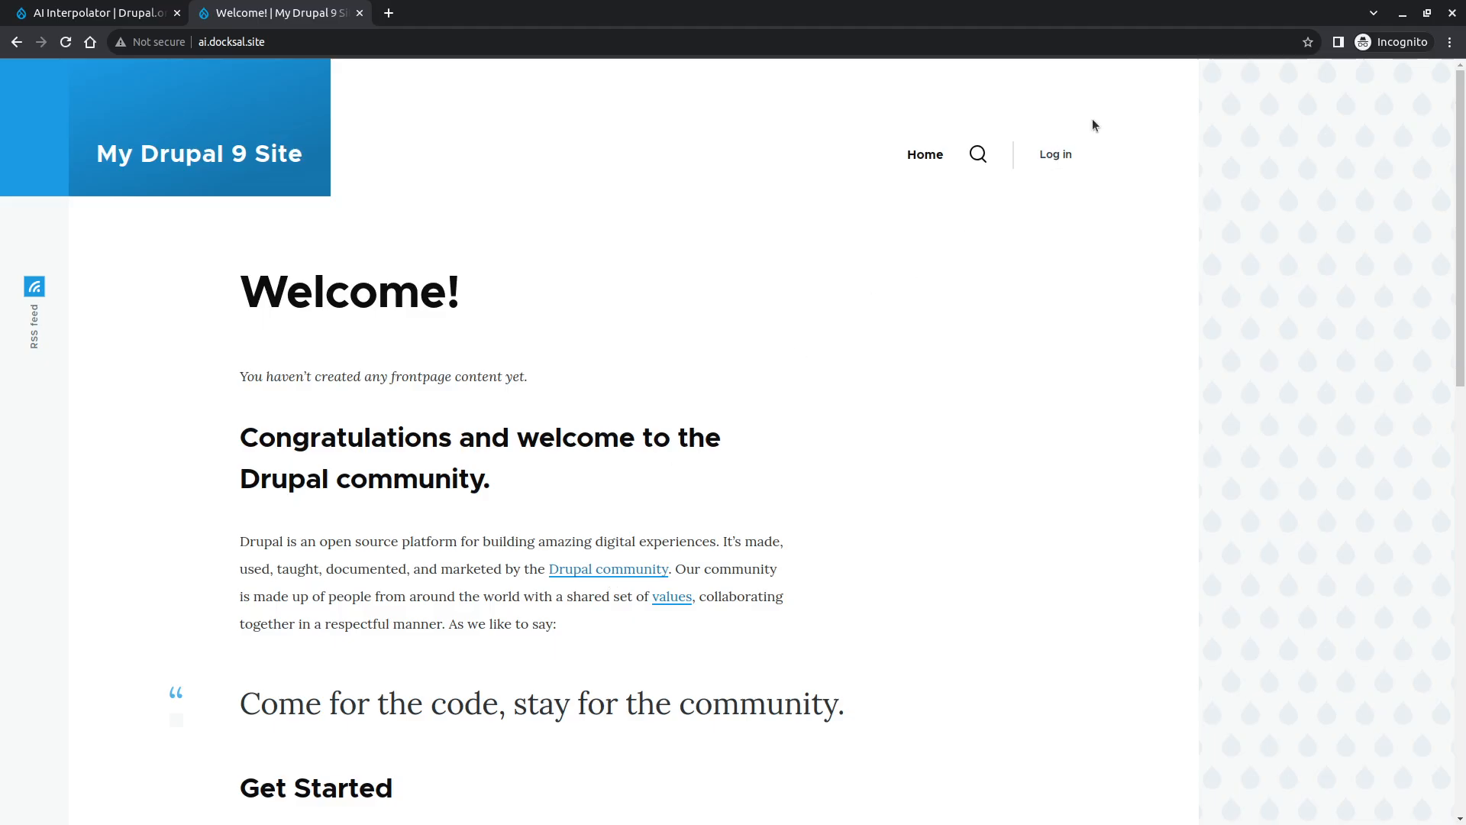
click(1060, 155)
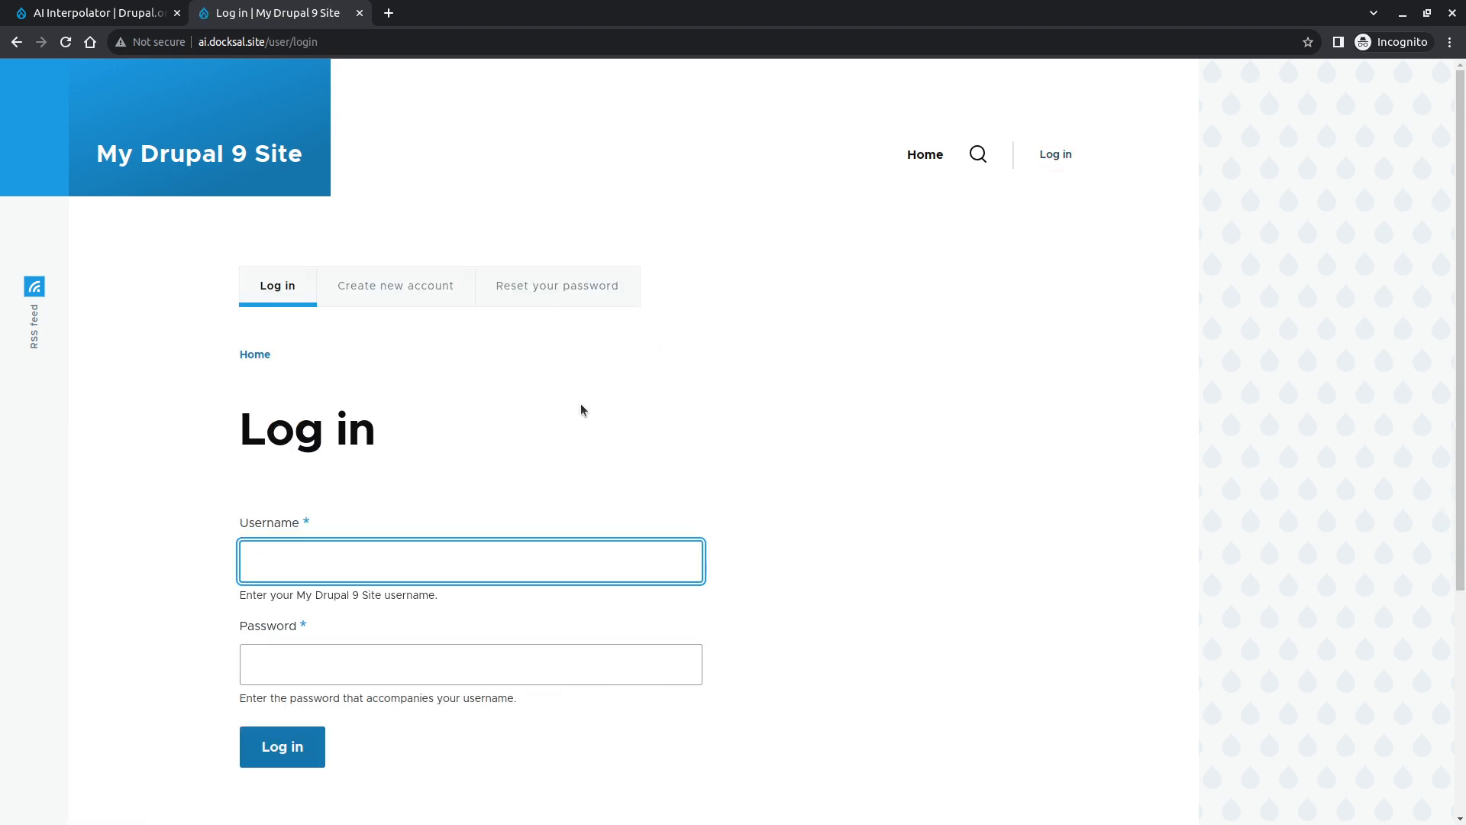
text(admin)
key(Tab)
key(ctrl+v)
key(Return)
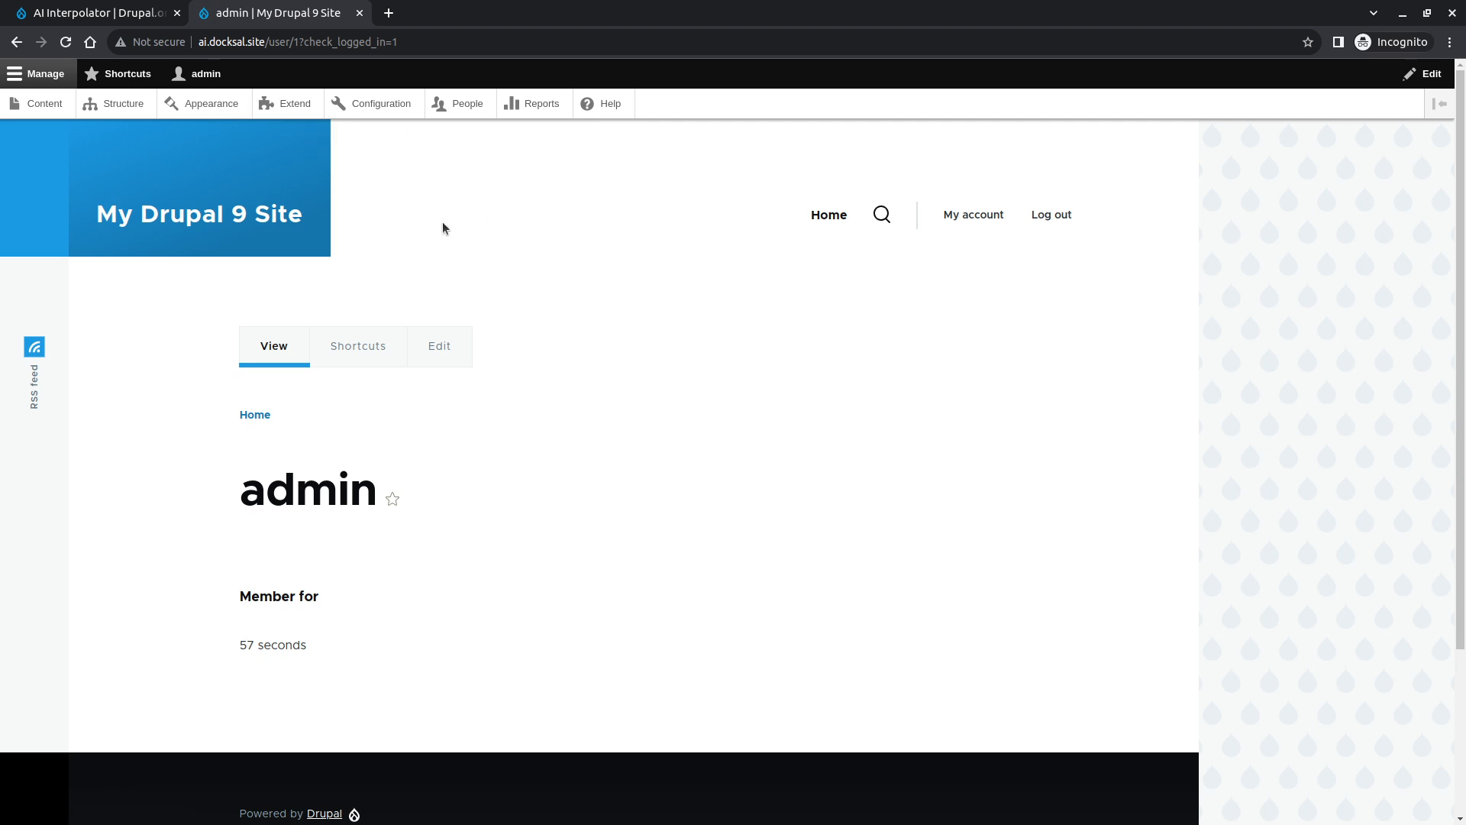
- Try to require drupal/admin_toolbar with fin composer from the Projects folder
key(alt+Tab)
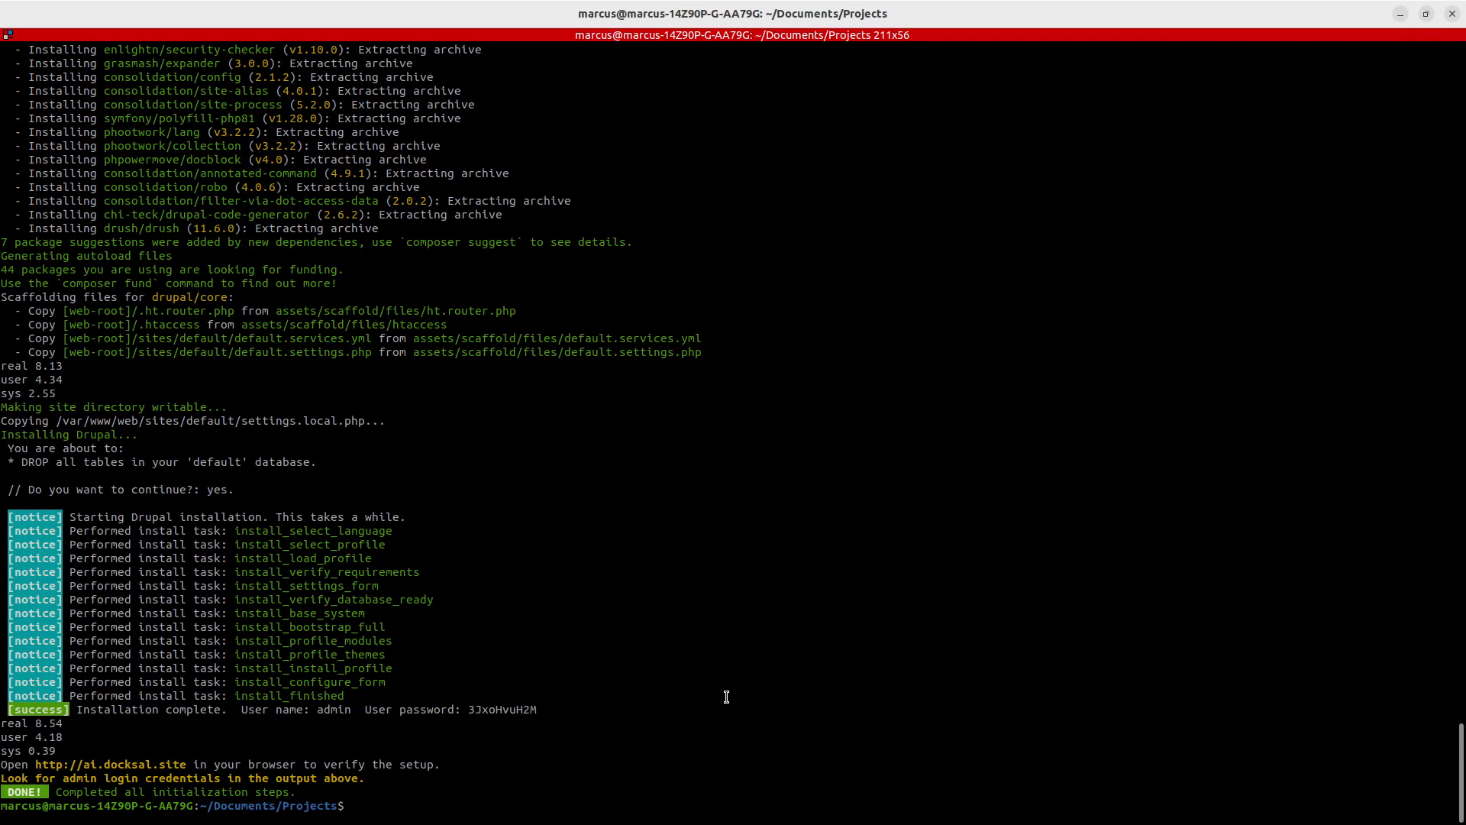
text(fin drush)
key(BackSpace)
key(BackSpace)
key(BackSpace)
key(BackSpace)
key(BackSpace)
key(BackSpace)
text(composer require drupal/)
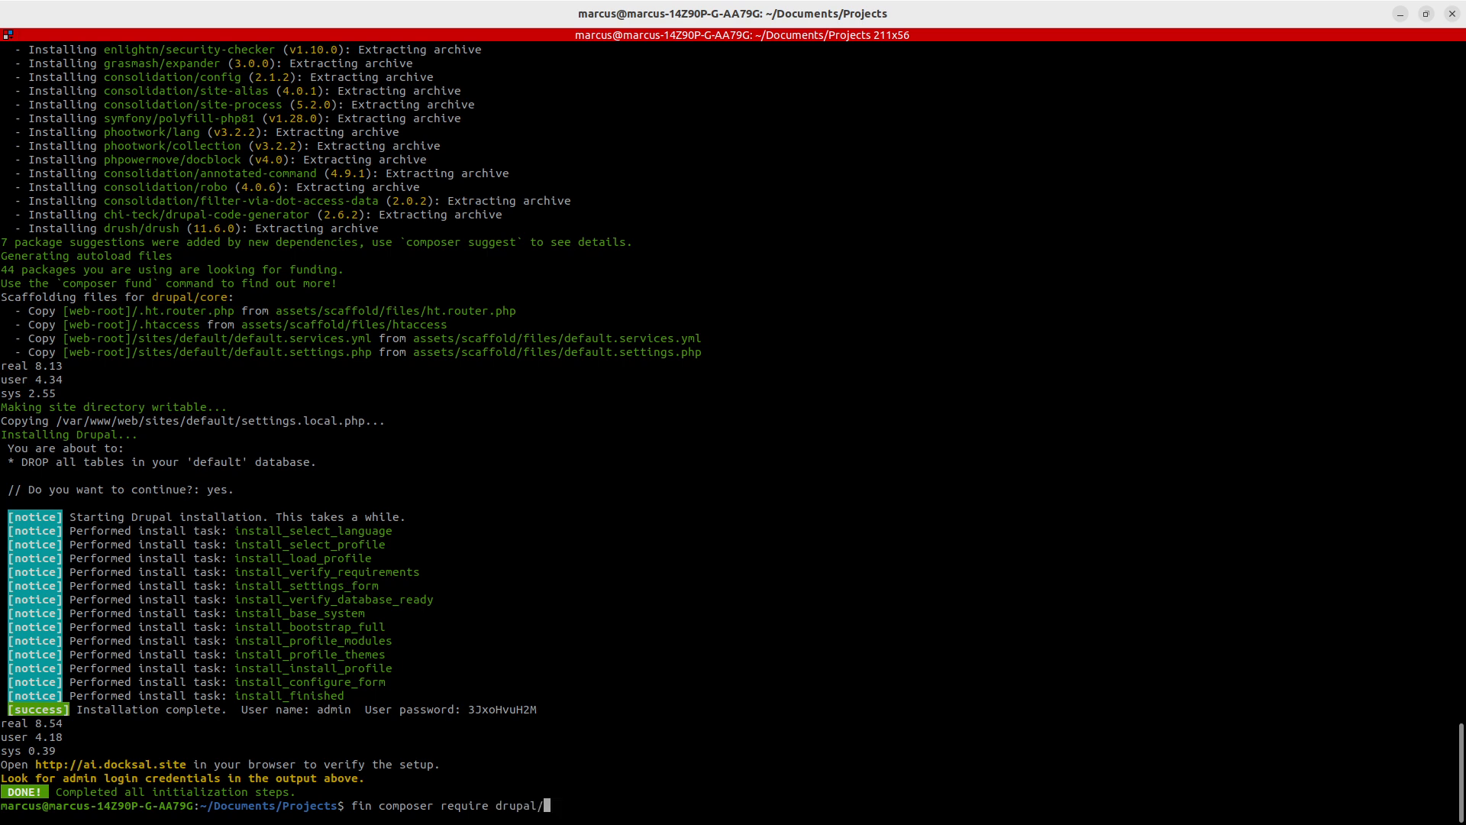
text(admin_toolbar)
key(Return)
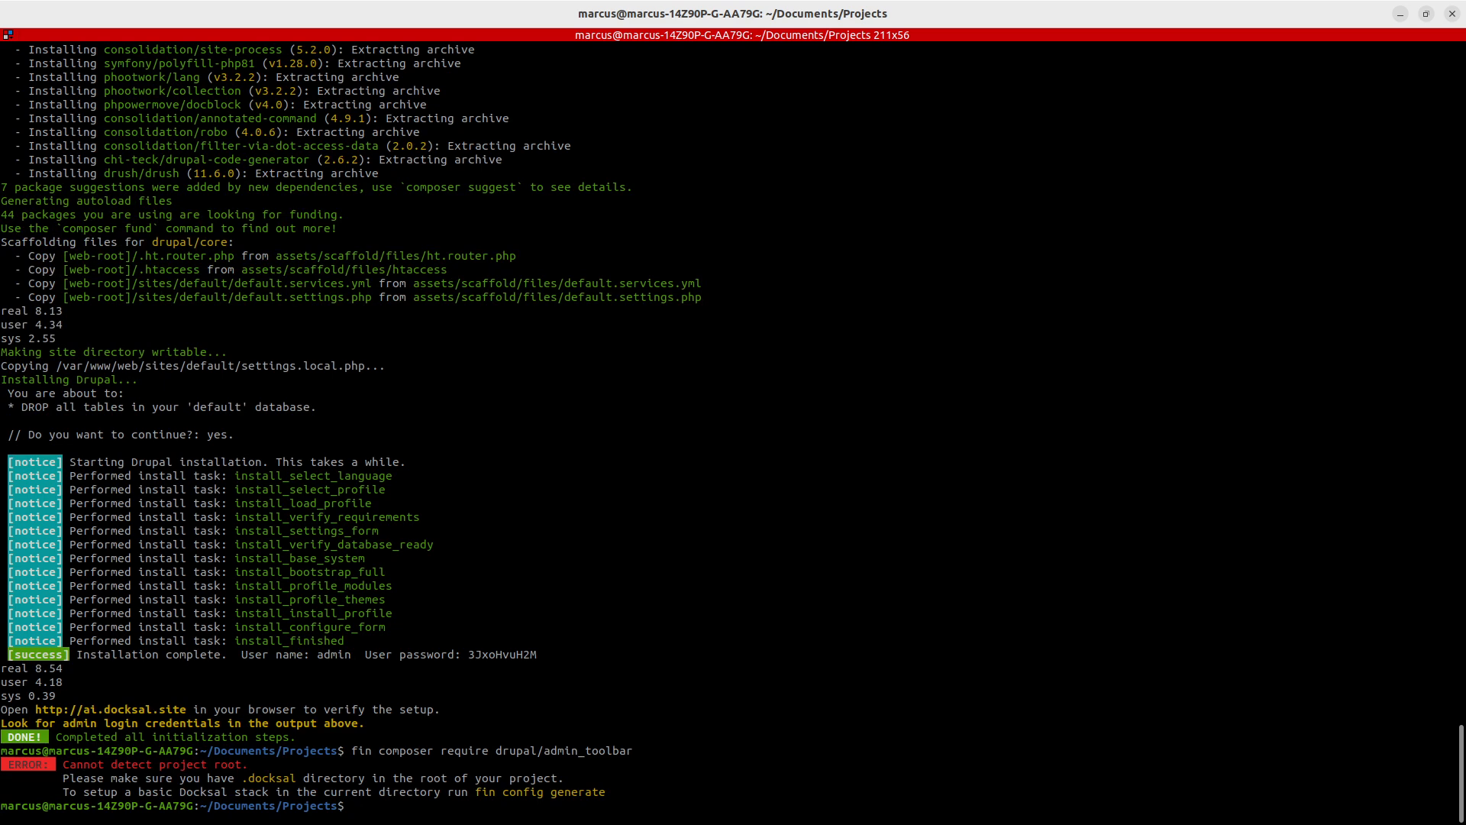
- Change into the ai project folder and rerun fin composer require drupal/admin_toolbar
text(cd ai)
key(Return)
key(Up)
key(Up)
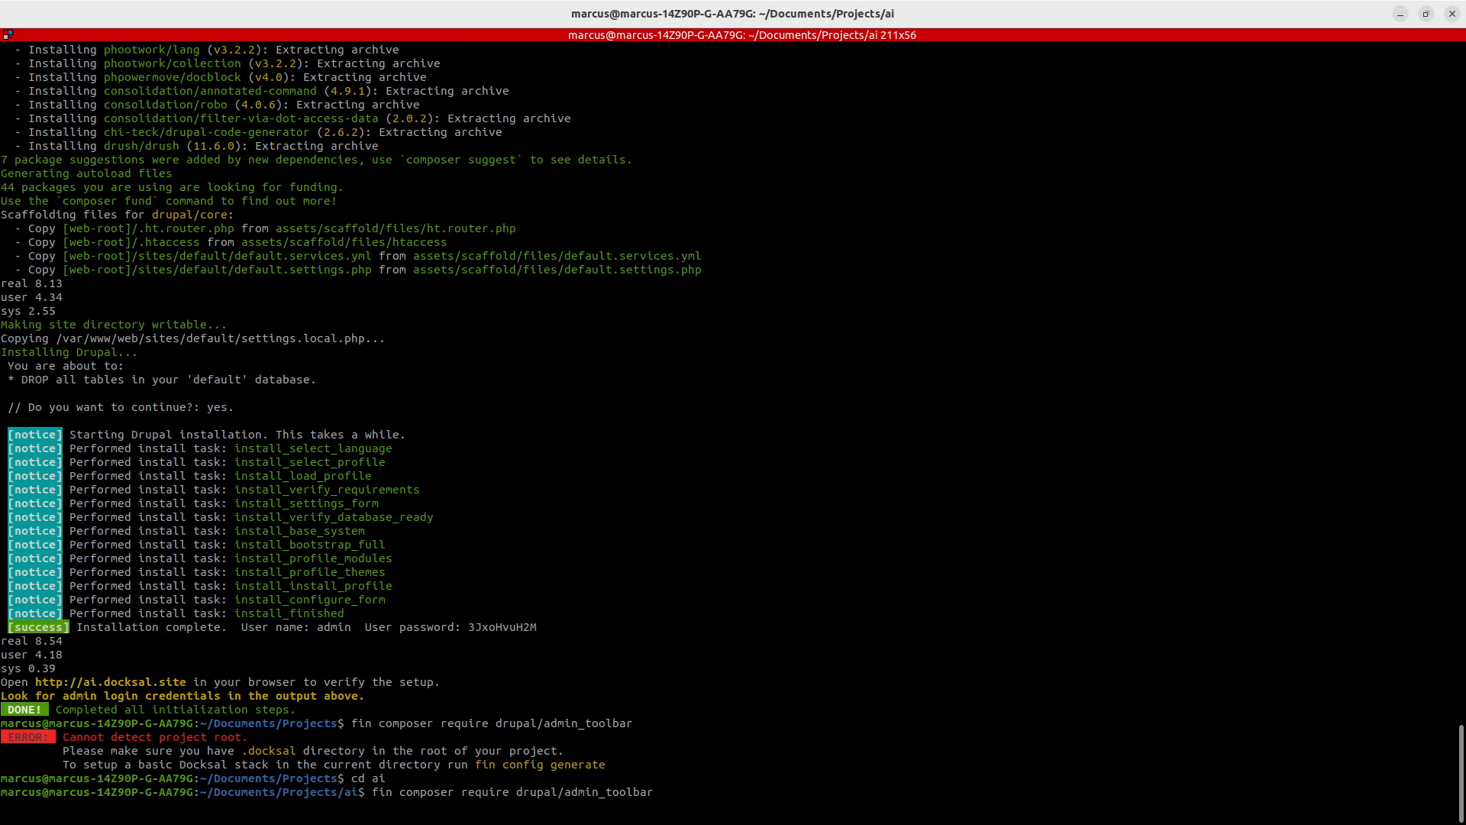
key(Return)
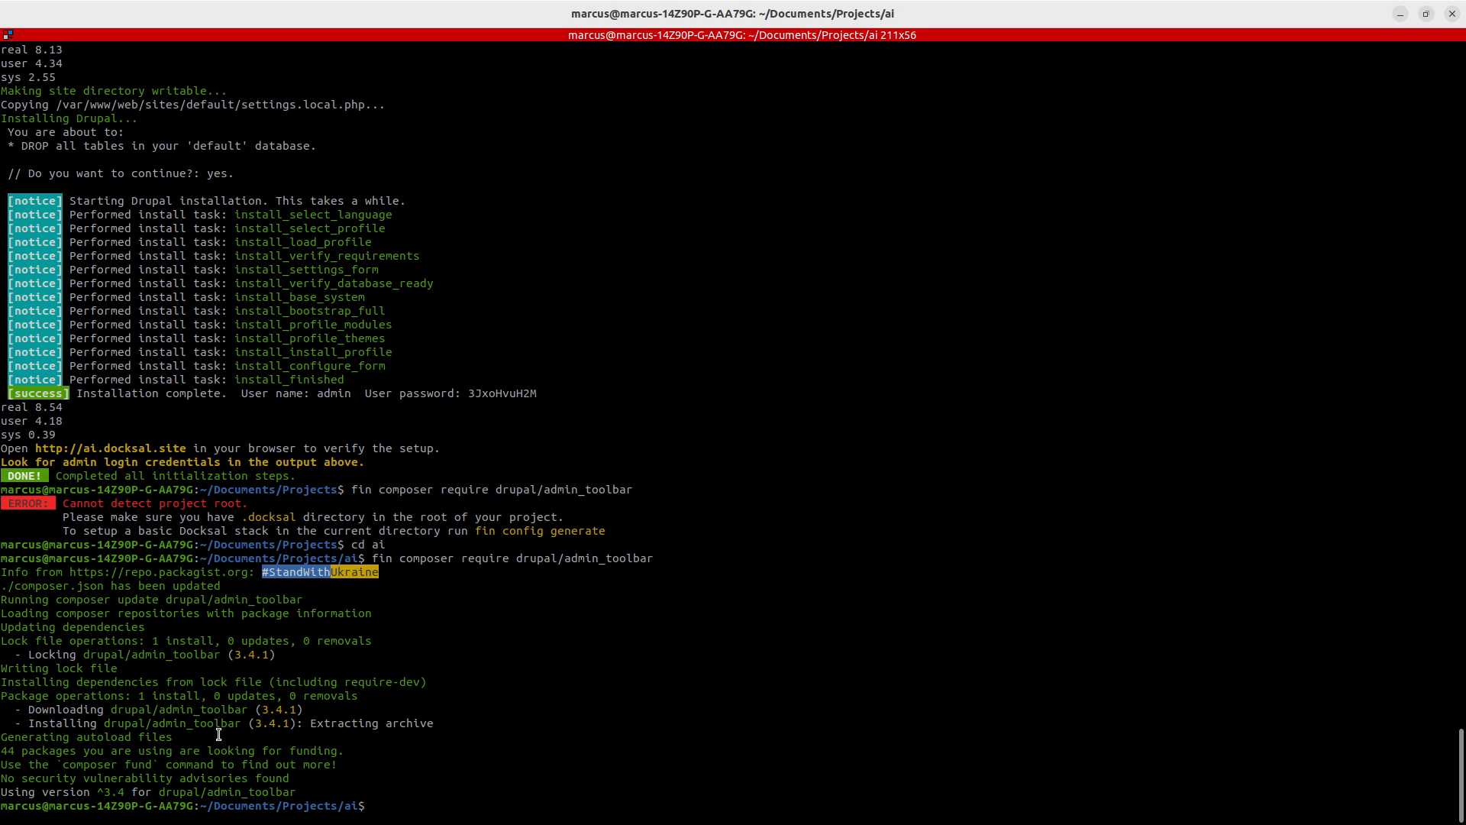
- Enable the Admin Toolbar and Admin Toolbar Extra Tools modules on the Extend page, then return to the home page
key(alt+Tab)
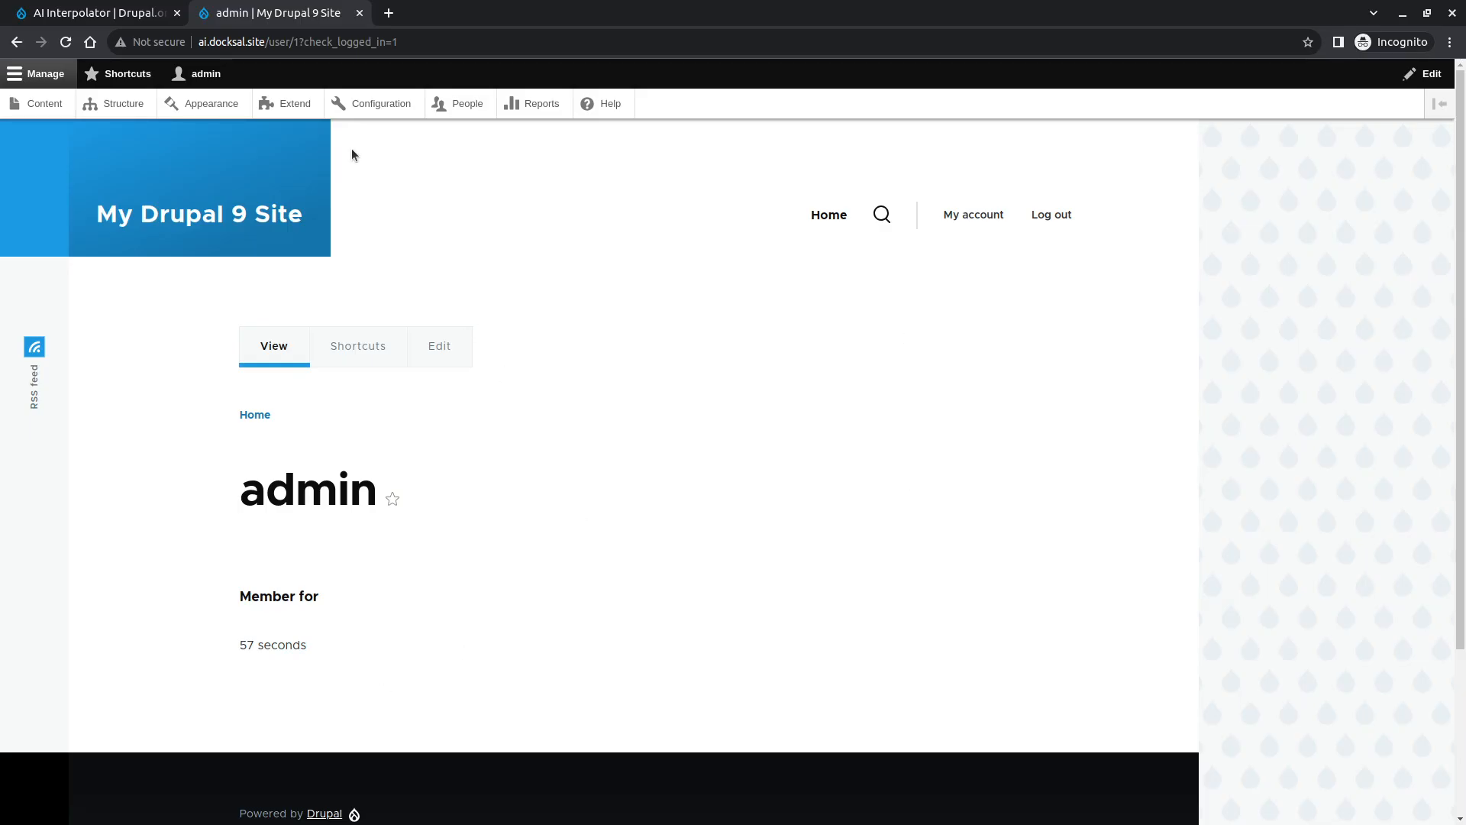
click(289, 104)
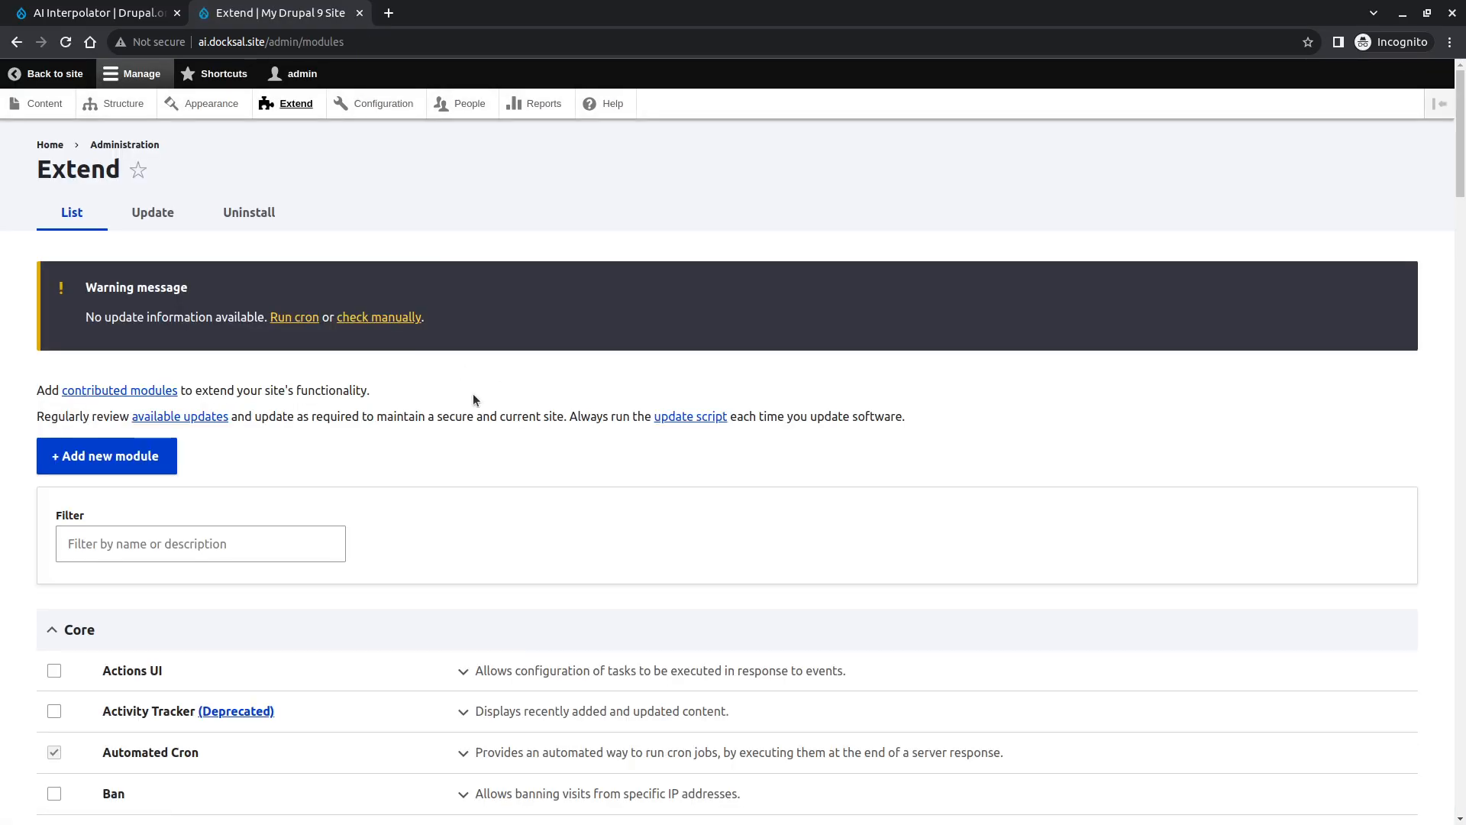
scroll(471, 391, down, 20)
scroll(474, 396, up, 20)
scroll(475, 397, up, 5)
scroll(475, 398, down, 20)
scroll(475, 398, down, 4)
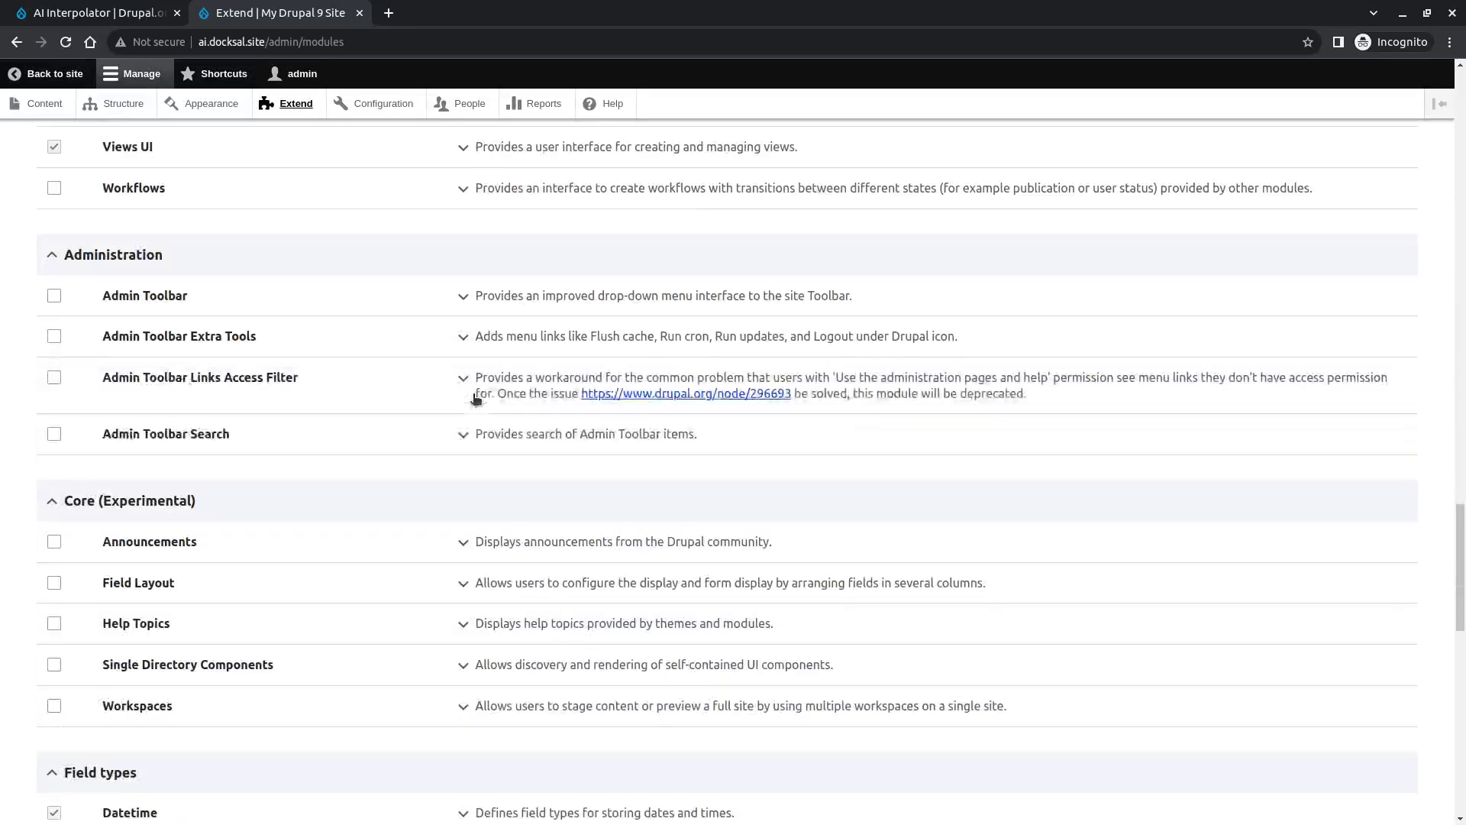
scroll(390, 474, up, 3)
click(53, 479)
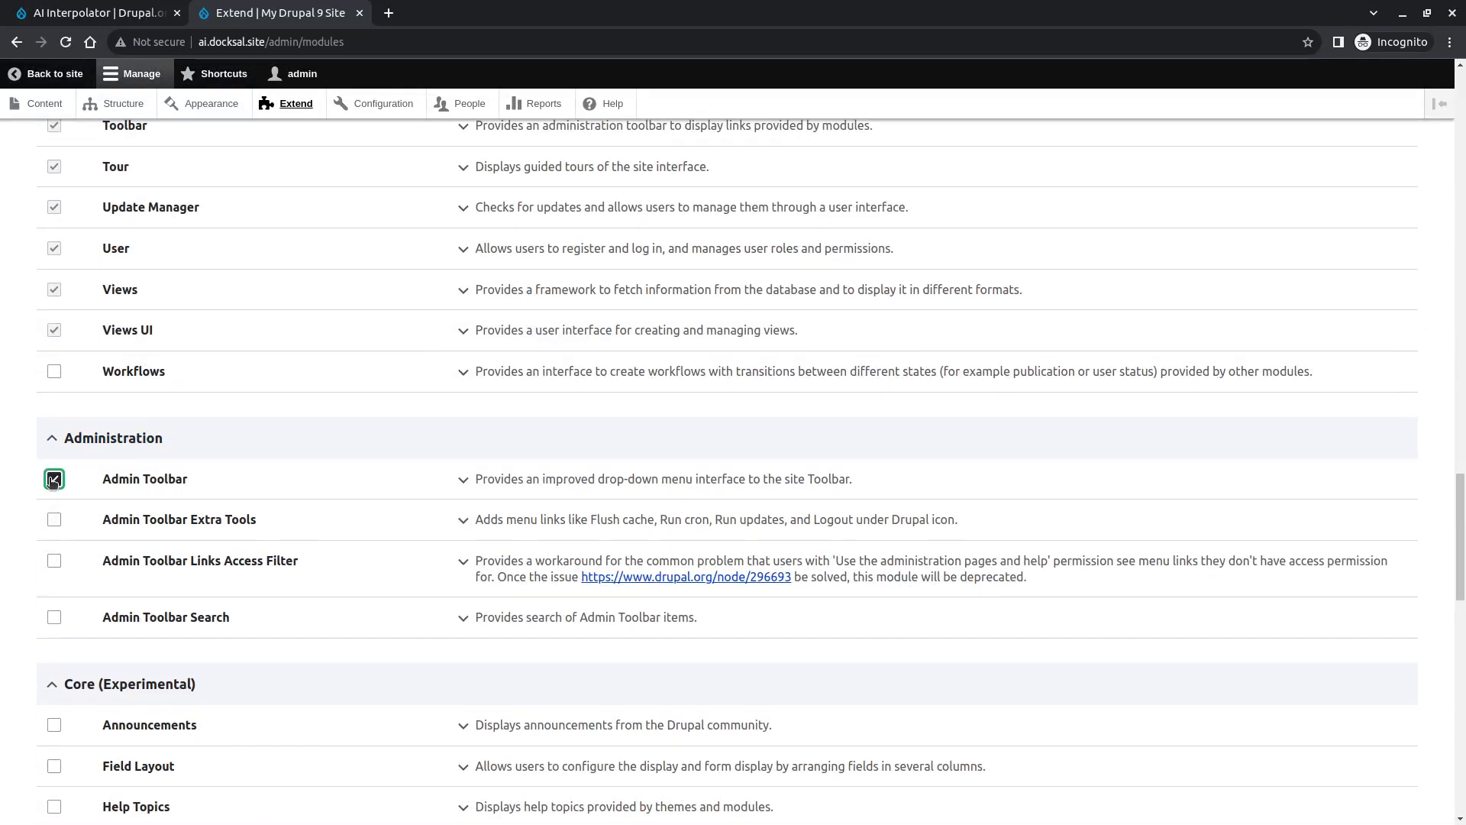
click(54, 519)
scroll(93, 634, down, 1)
scroll(94, 626, down, 10)
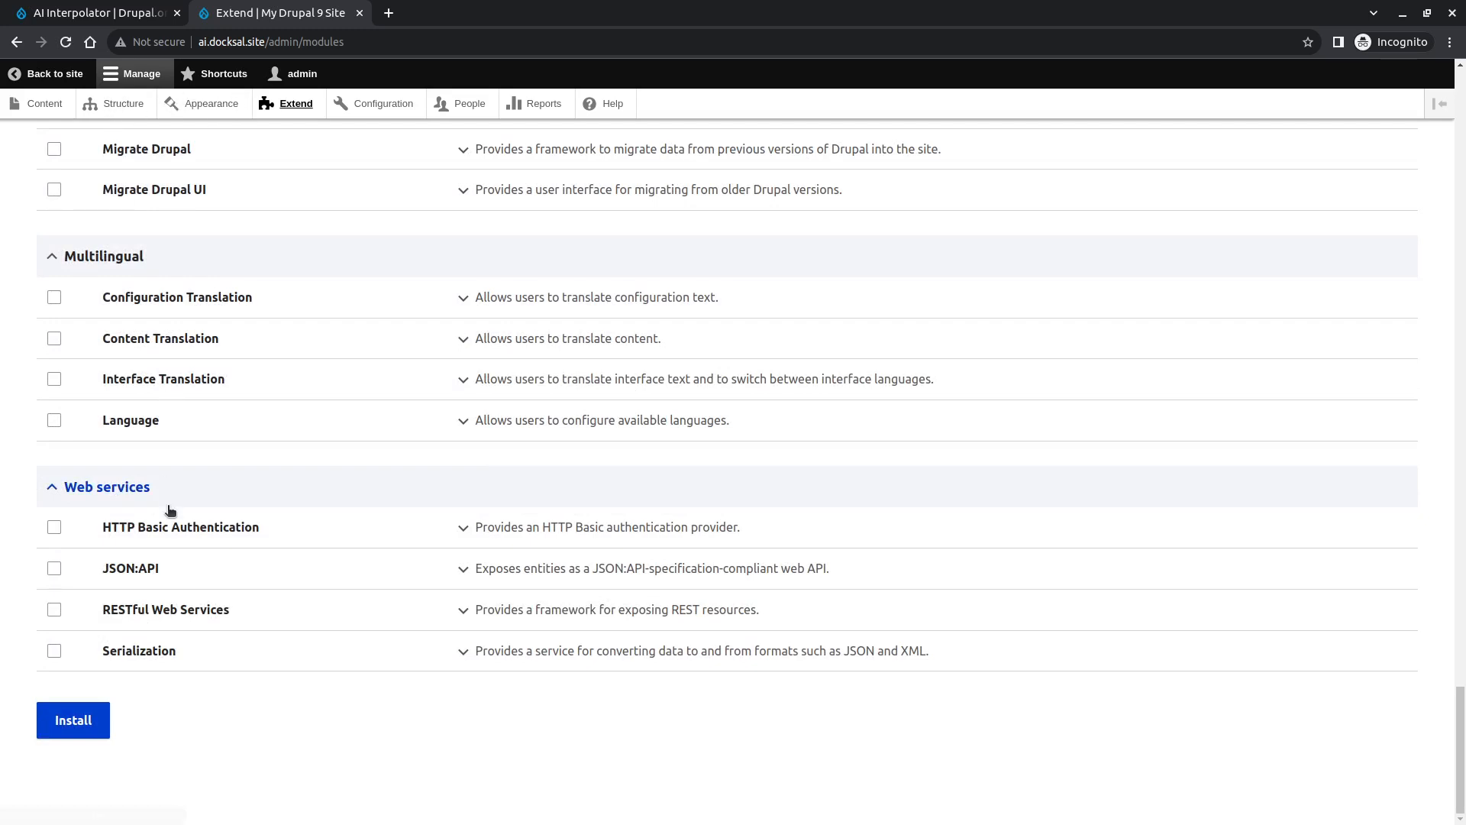
click(61, 717)
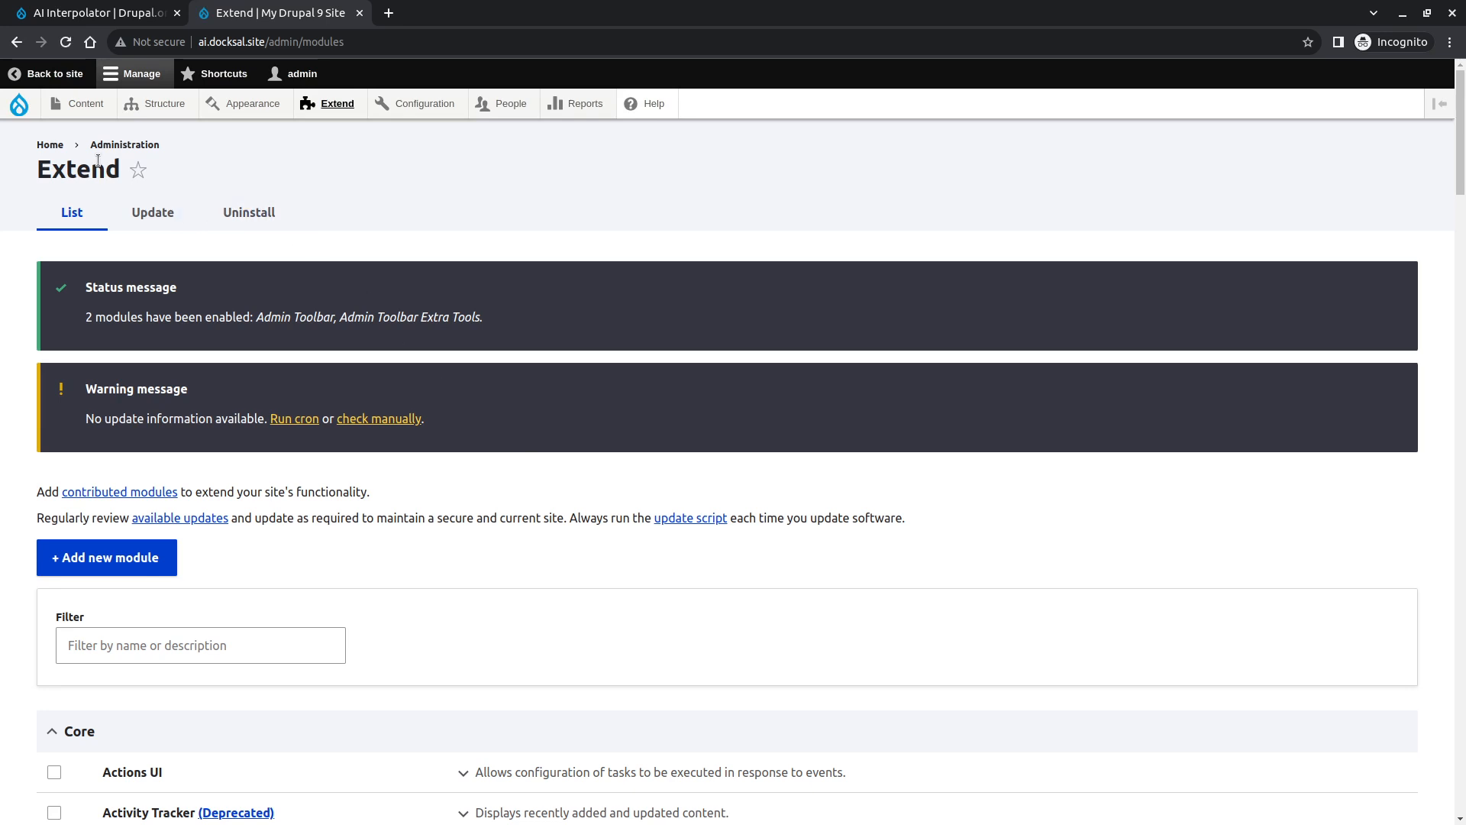
mouse_move(144, 99)
click(49, 144)
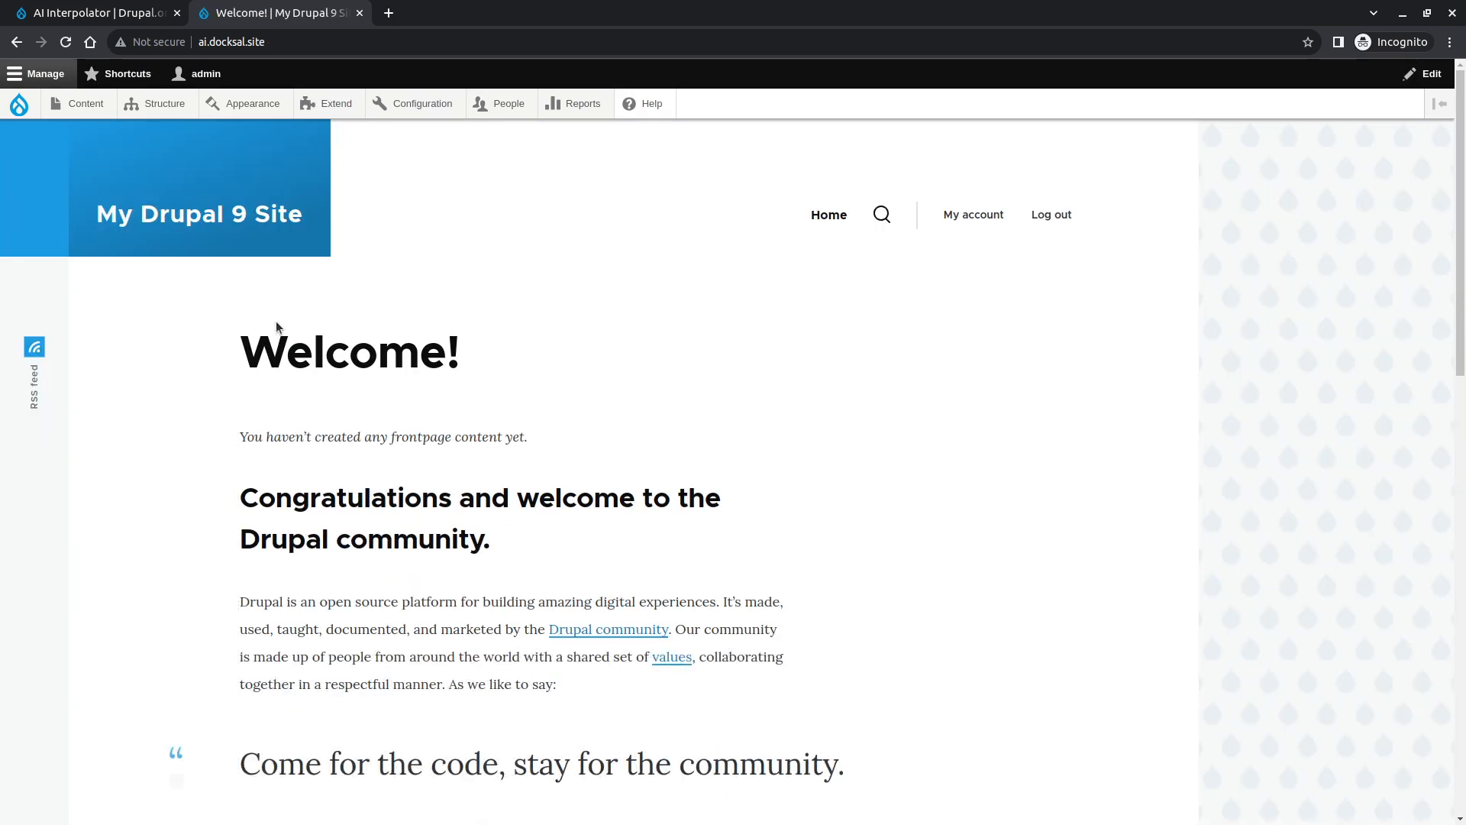
- Open the content types overview and delete the Basic page content type
mouse_move(160, 105)
mouse_move(178, 229)
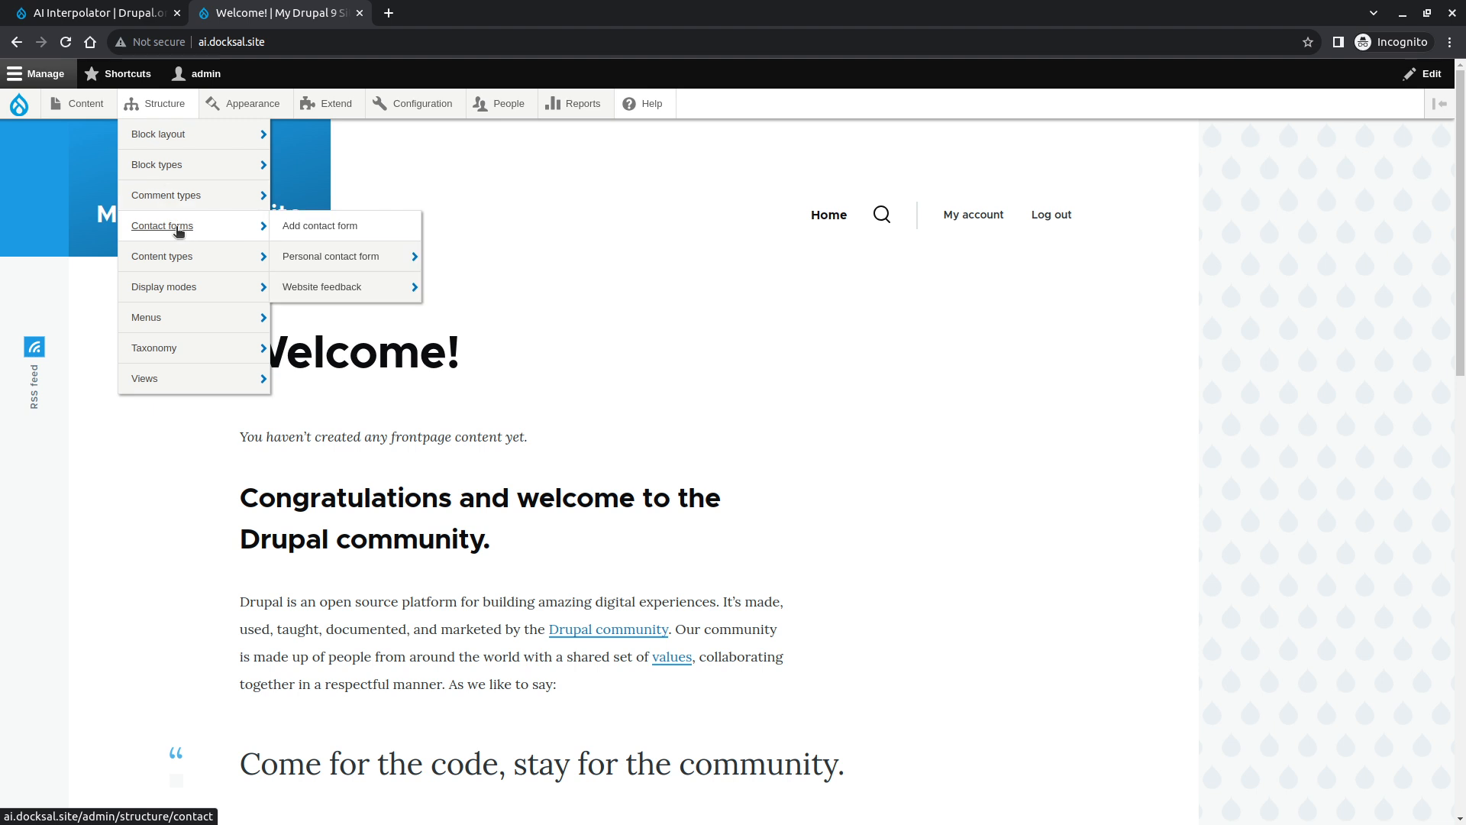
mouse_move(252, 263)
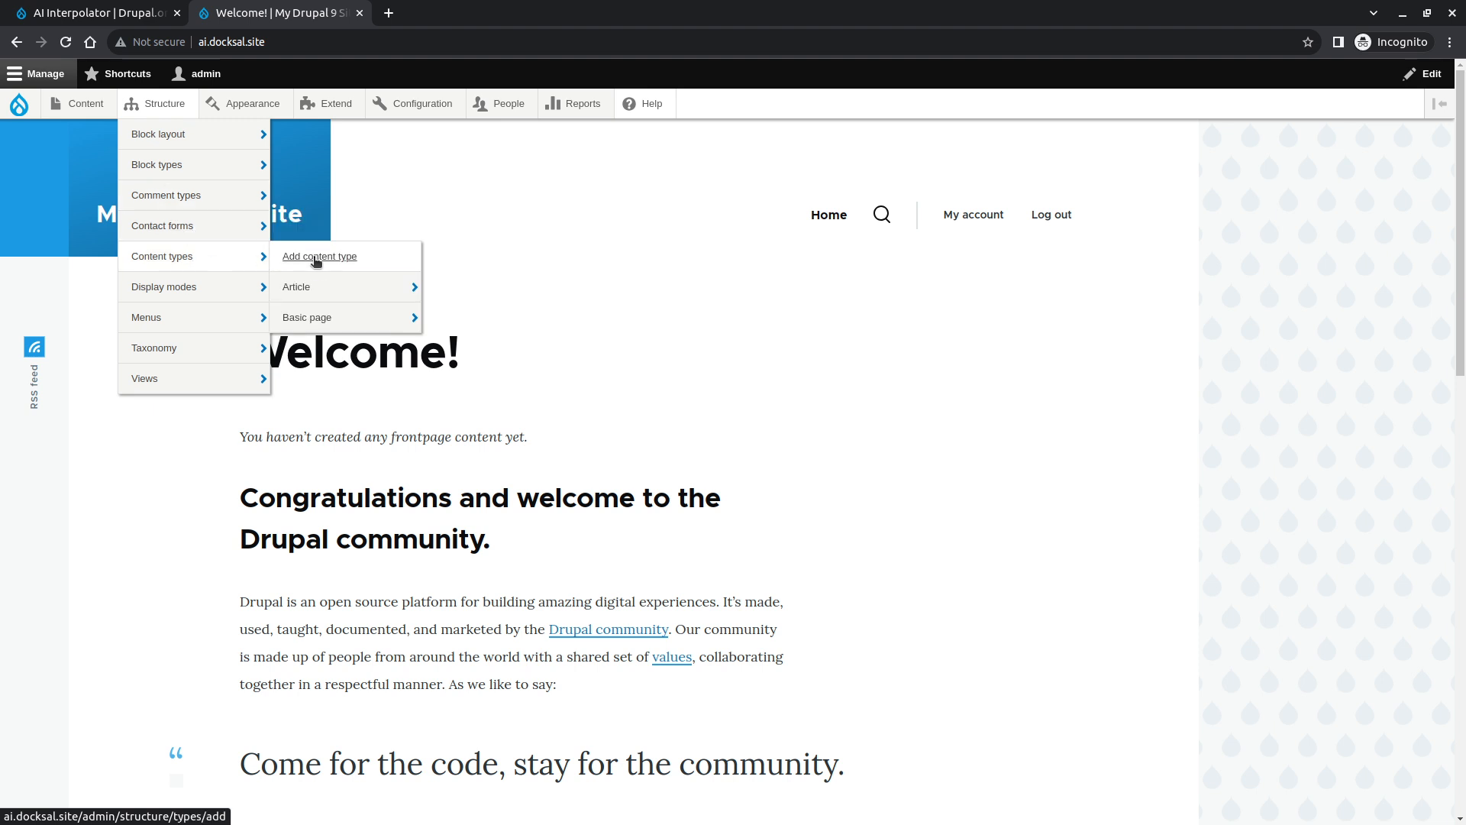
click(250, 266)
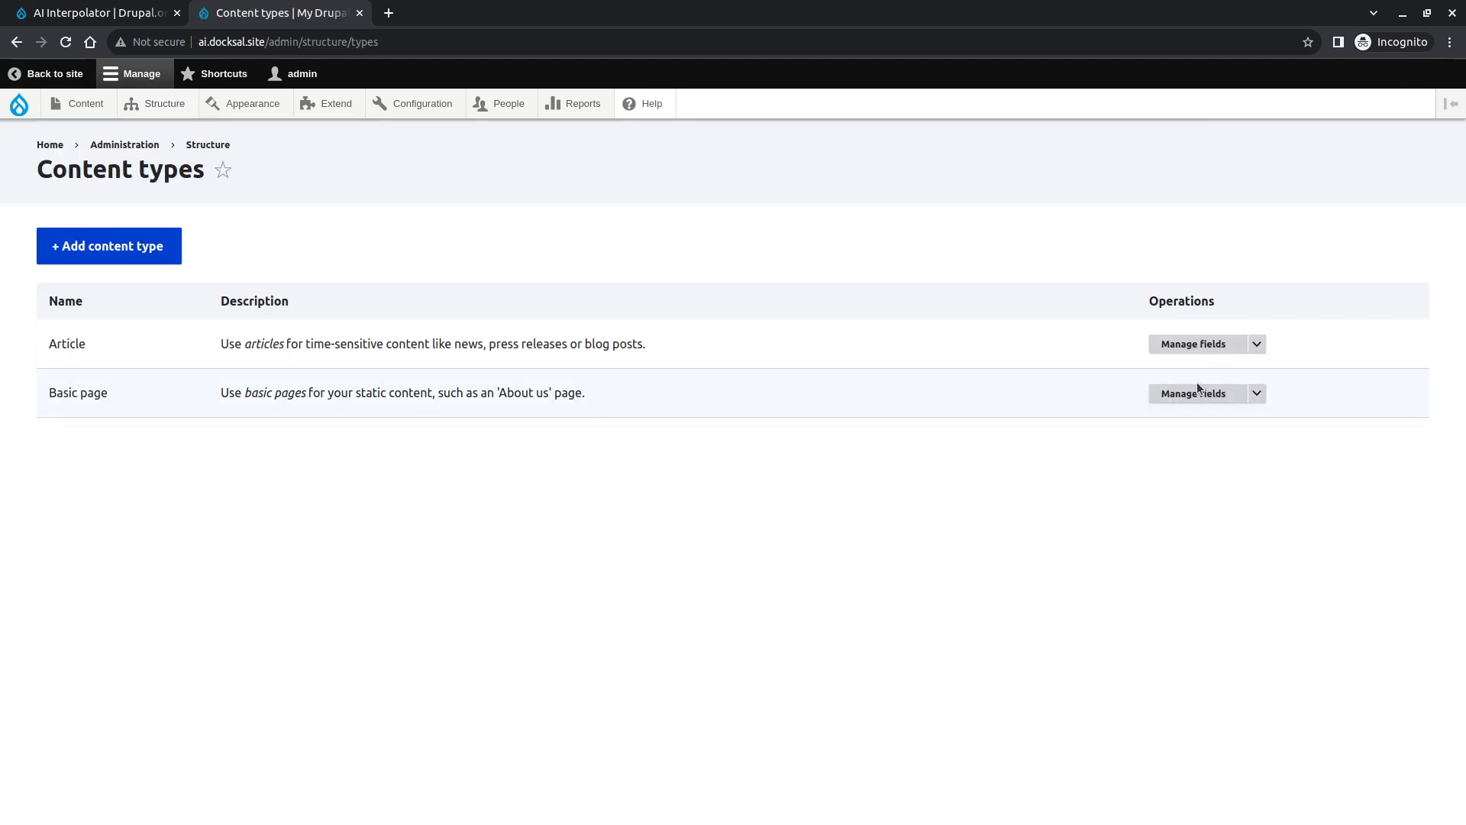
click(1257, 392)
click(1217, 494)
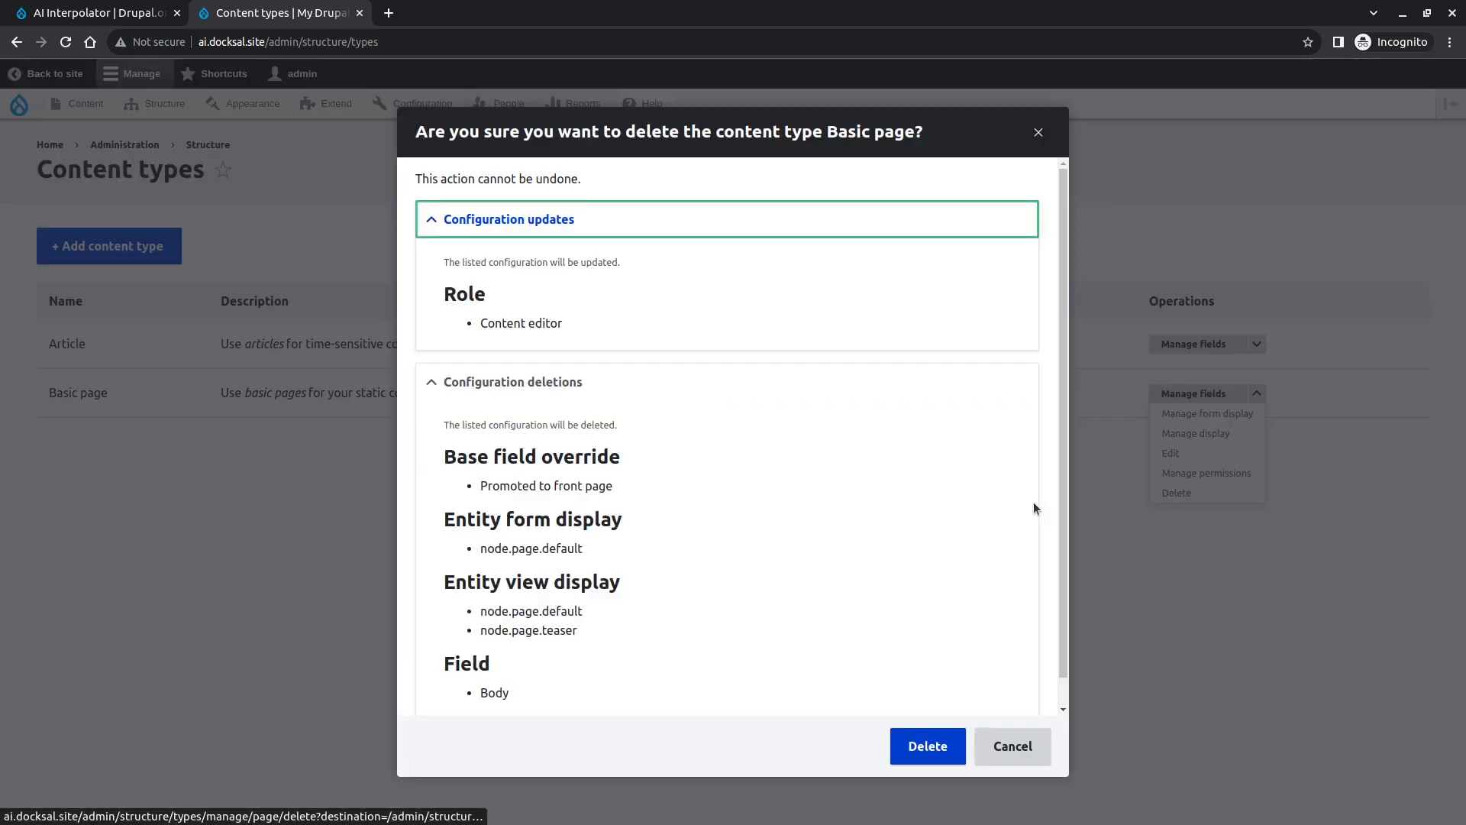
click(916, 753)
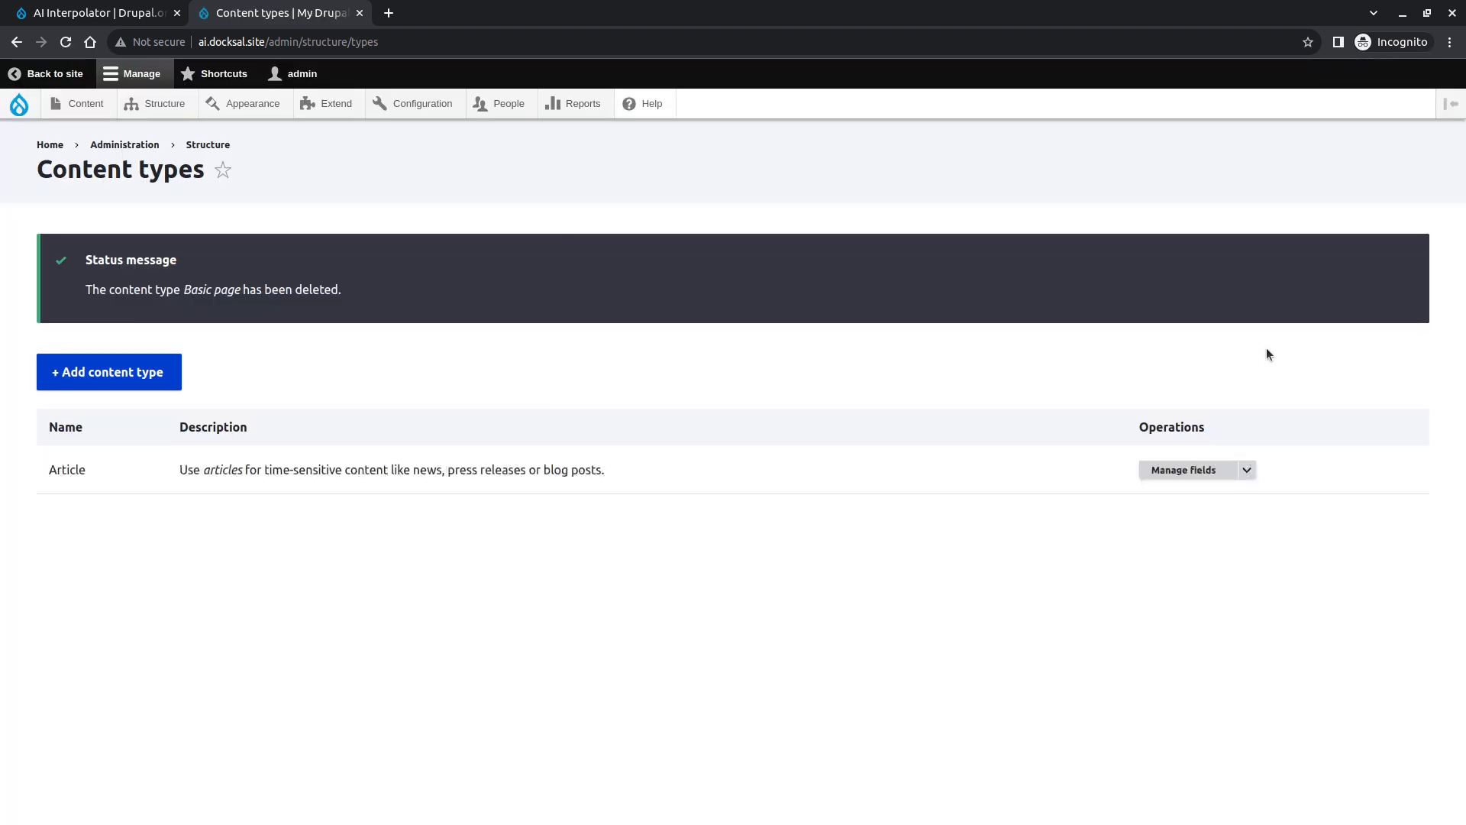
- Delete the Article content type as well
click(1247, 470)
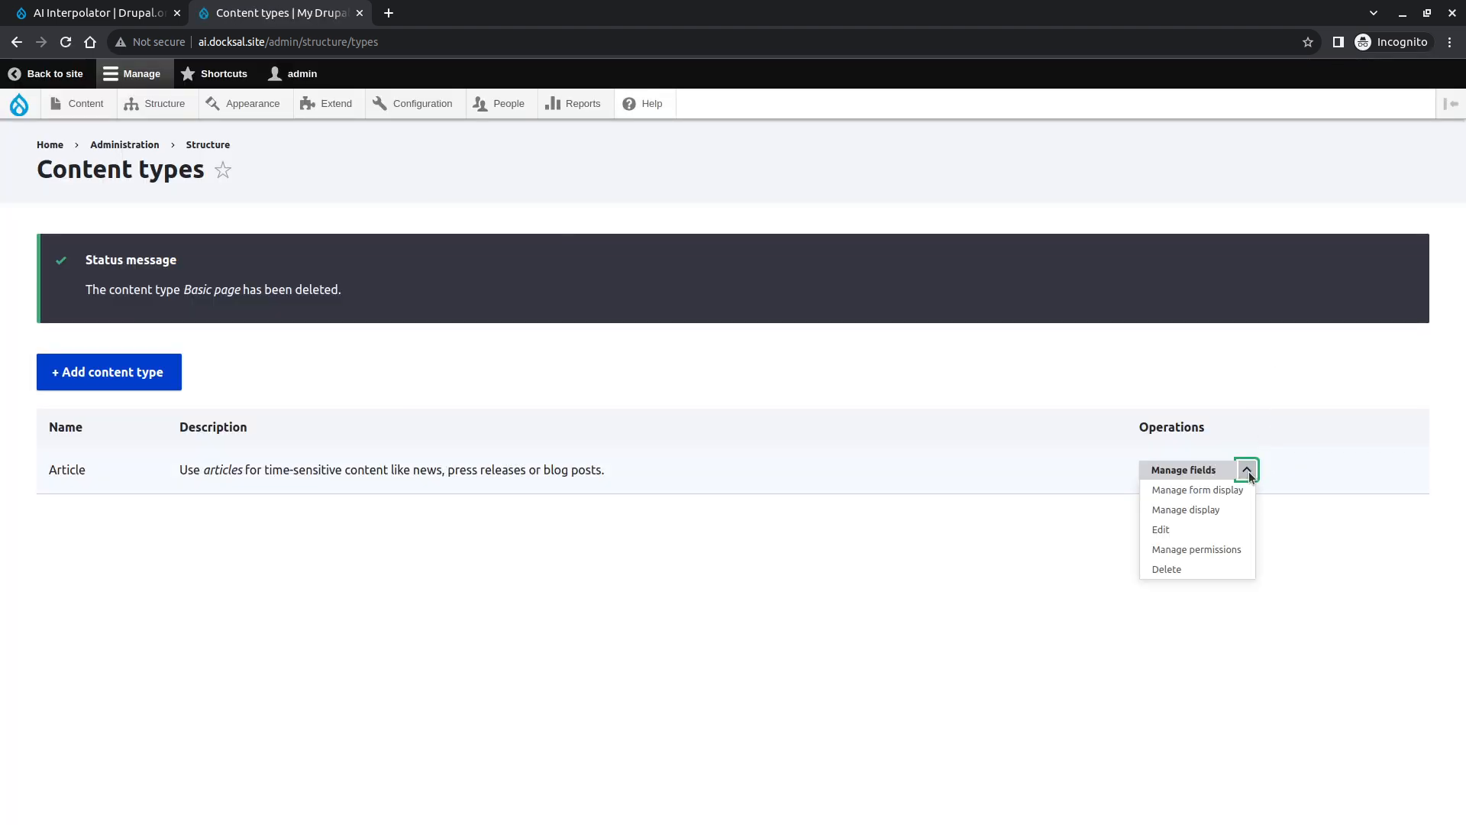
click(1222, 569)
click(924, 746)
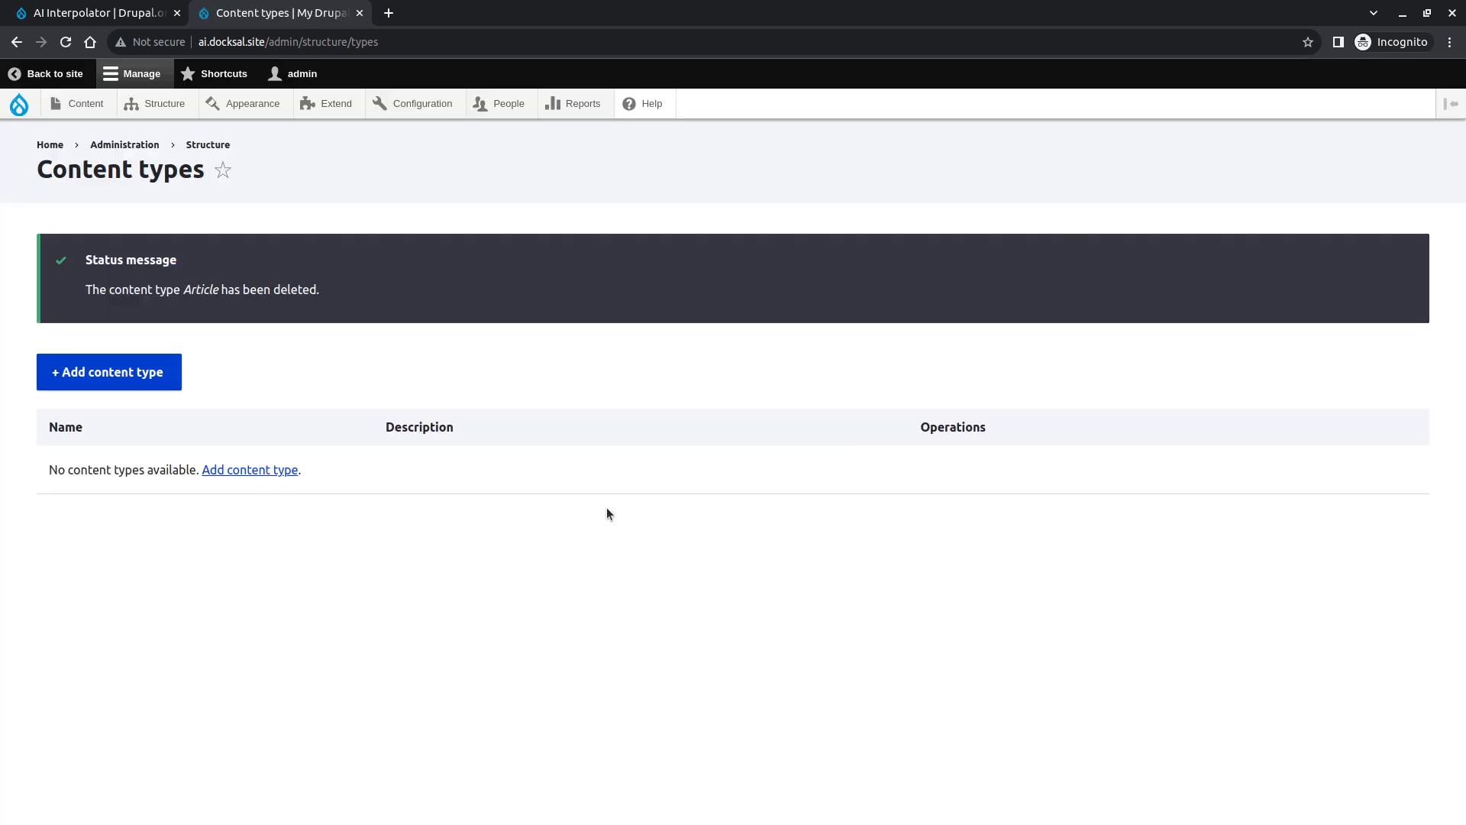
- Add a new content type named Article with preview before submitting disabled, and save it to manage fields
click(145, 388)
click(186, 305)
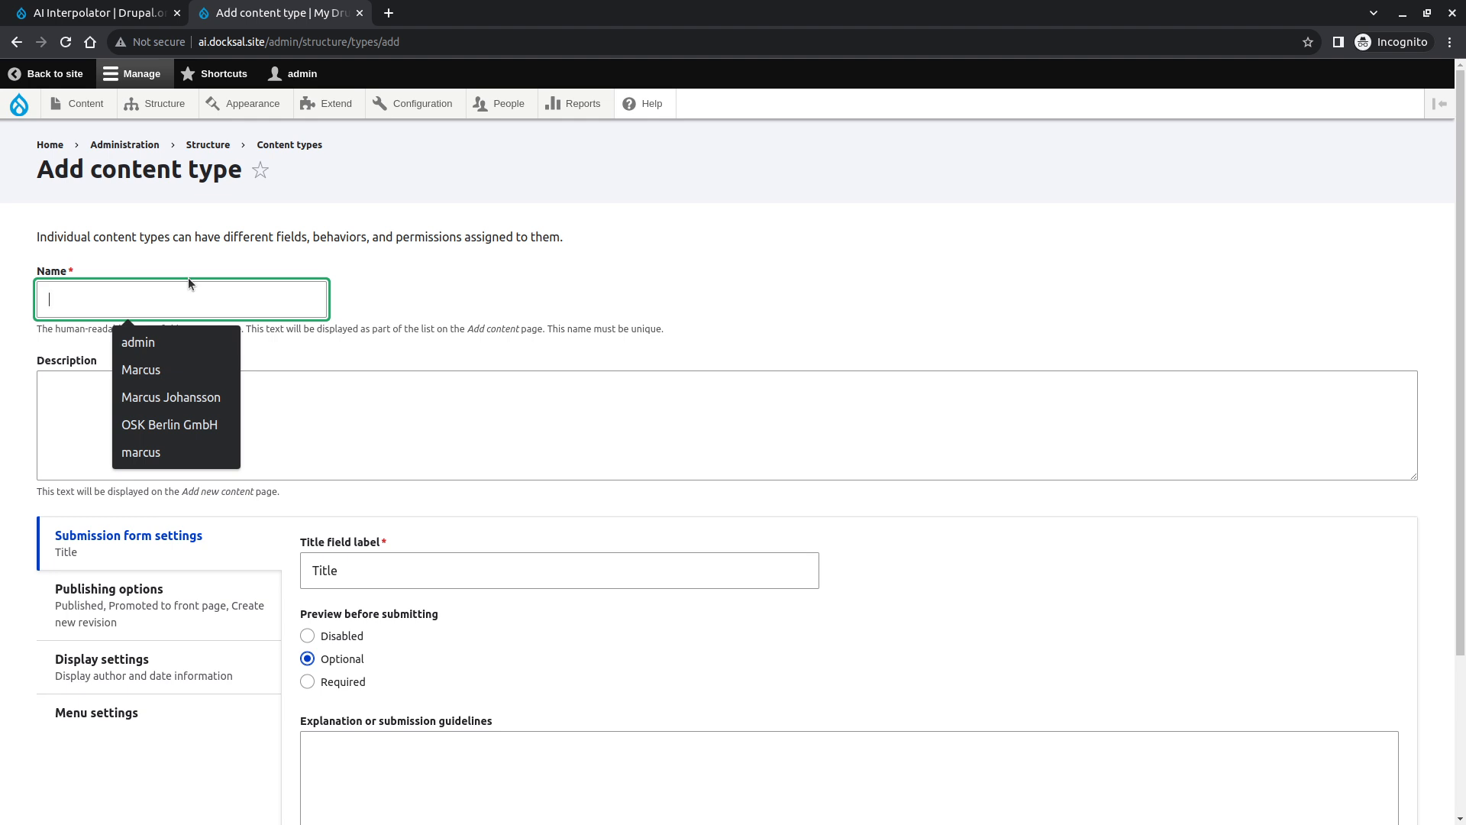
click(554, 239)
click(246, 306)
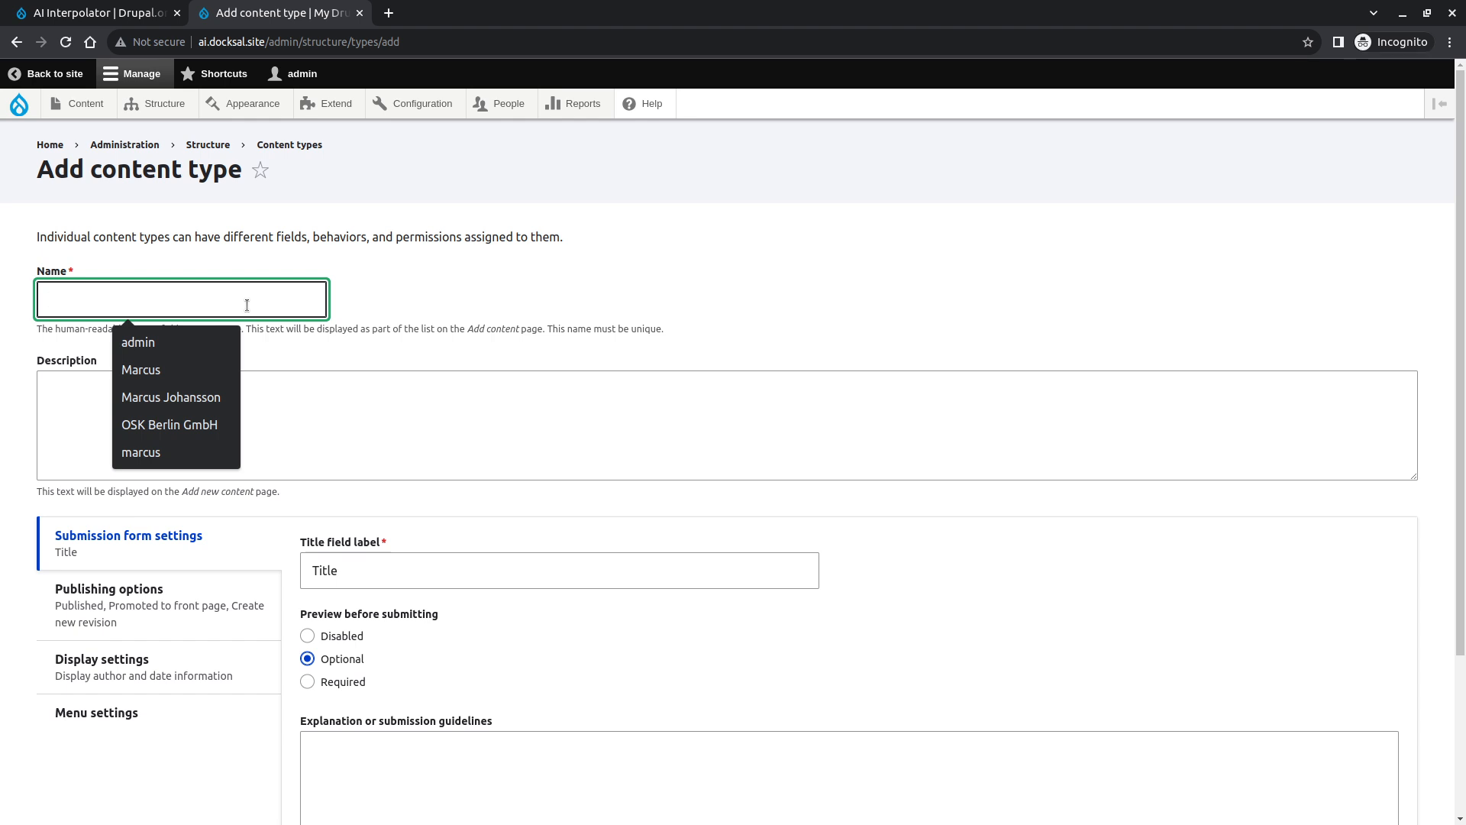
text(Article)
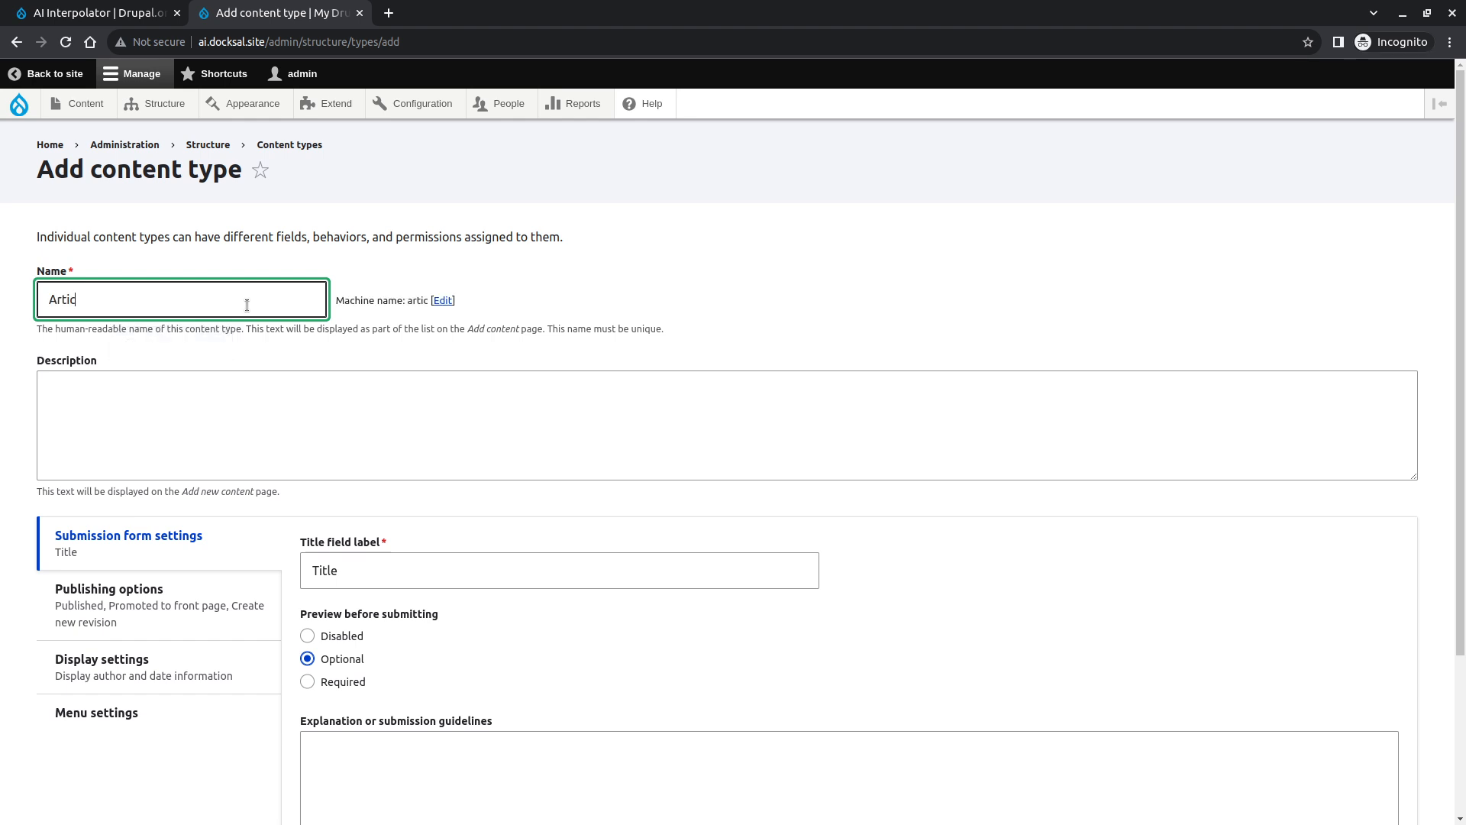
click(307, 635)
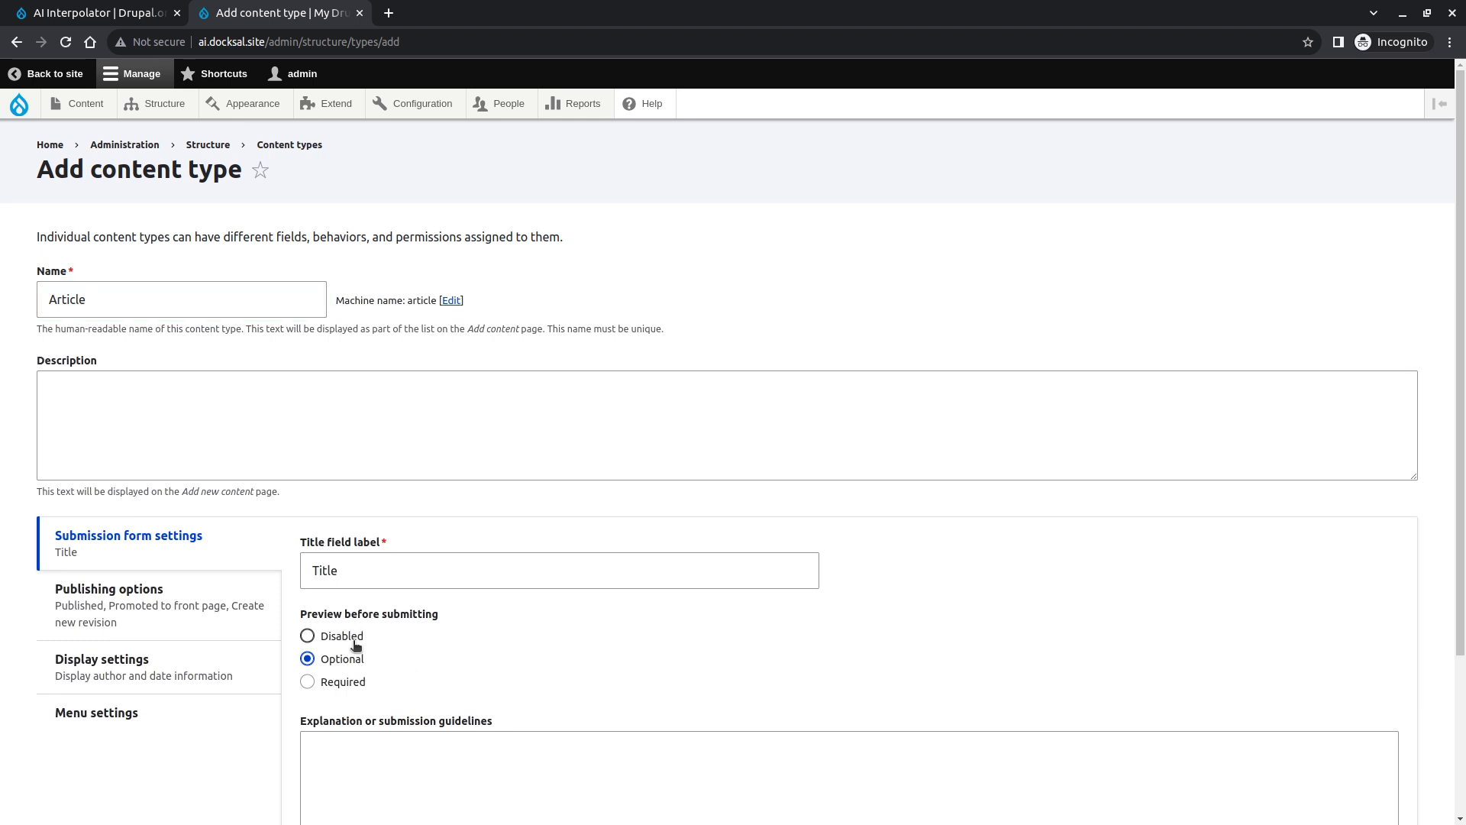
scroll(351, 634, down, 5)
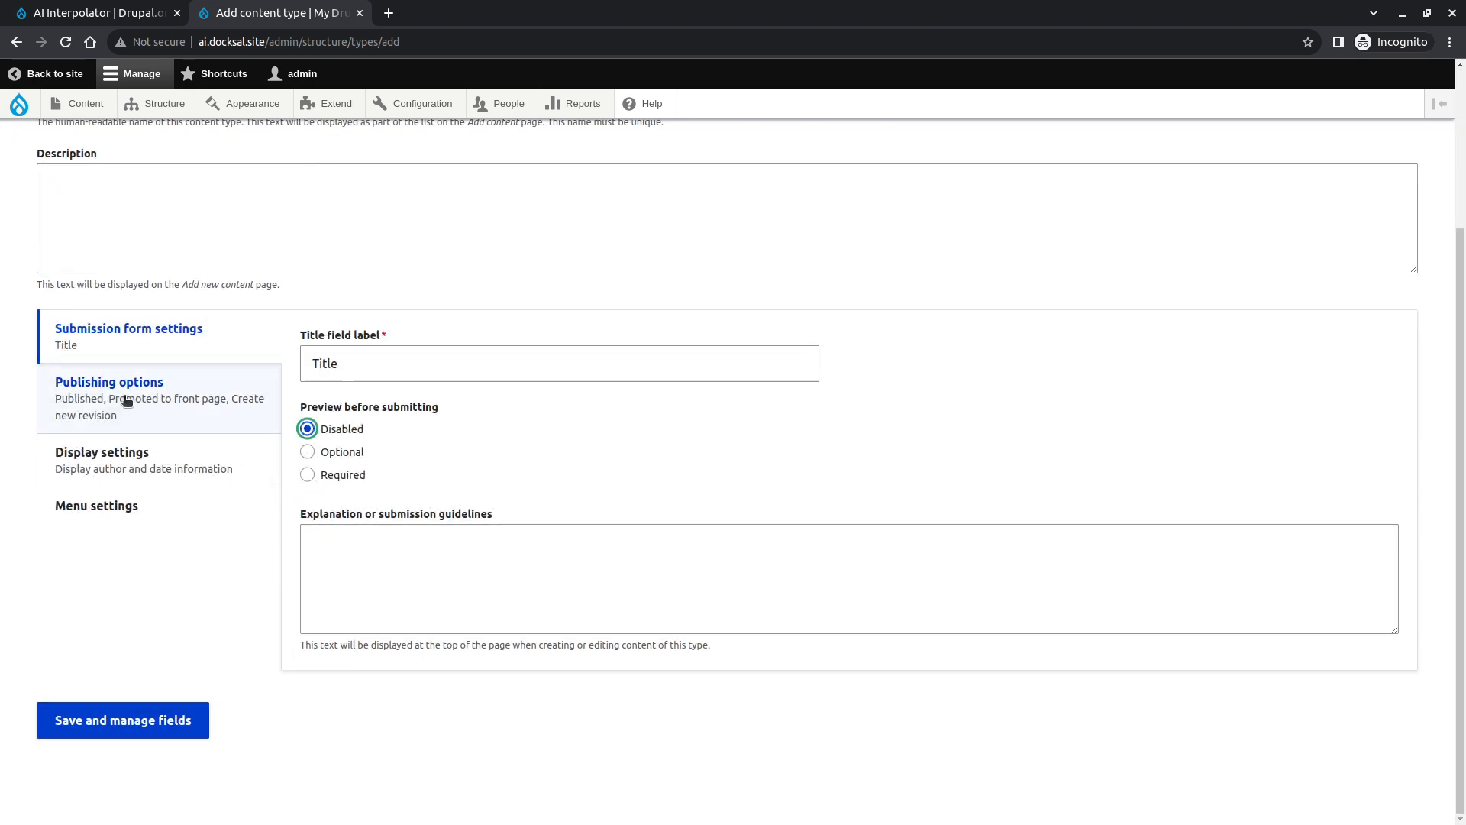
click(129, 722)
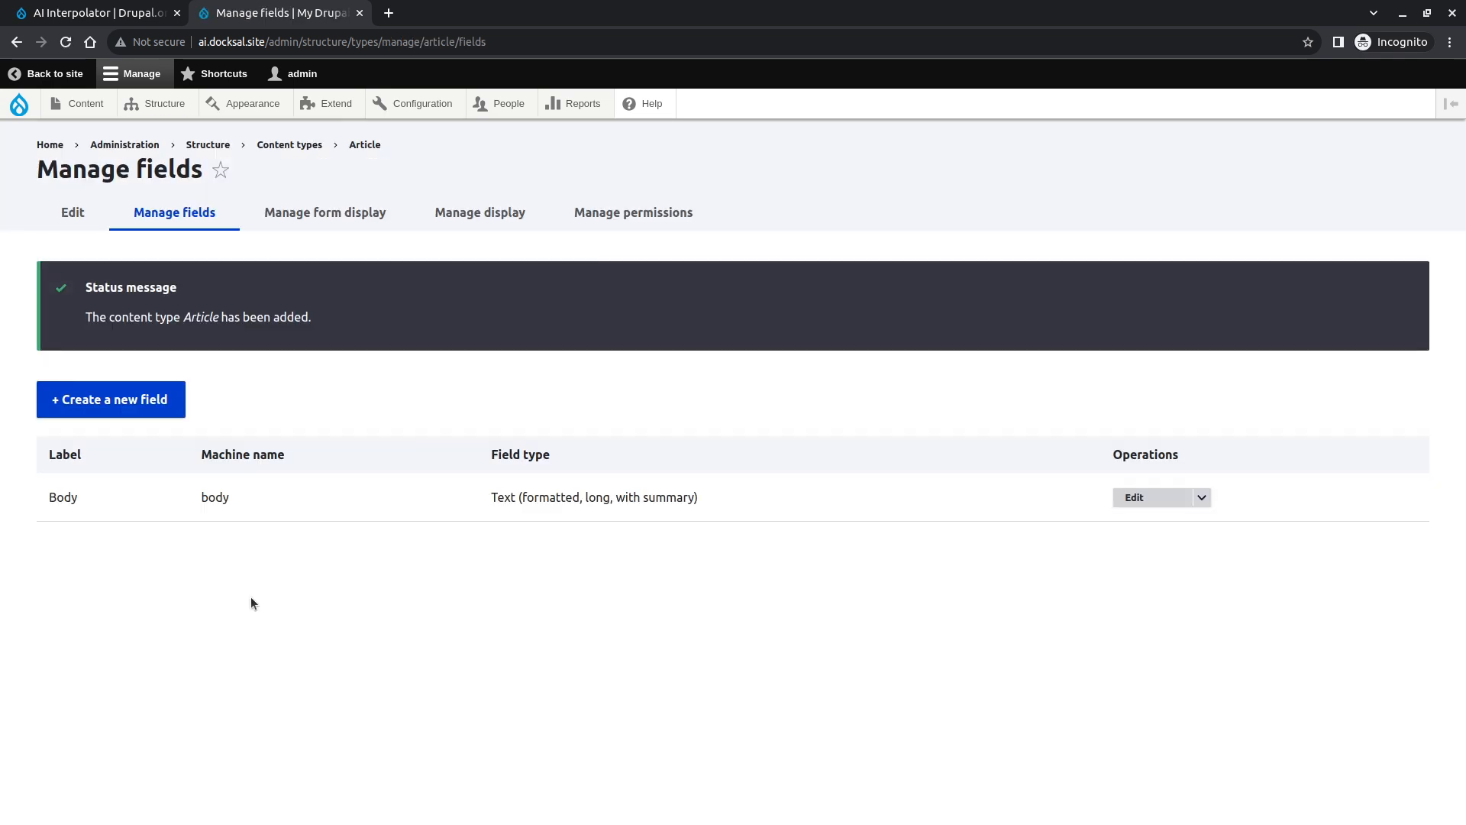
- Delete the Body field from the Article content type
click(1210, 498)
click(1187, 543)
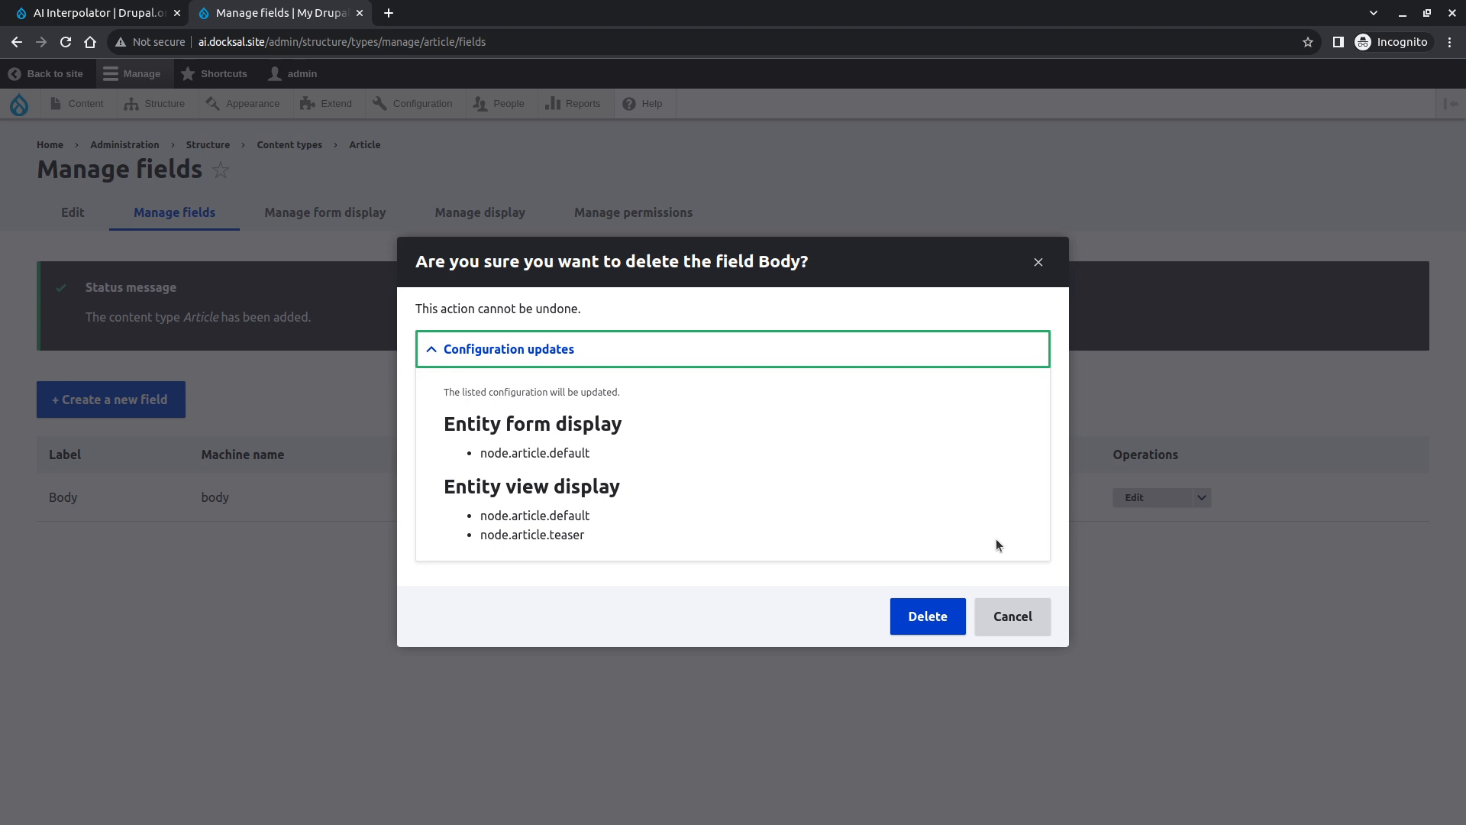
click(925, 621)
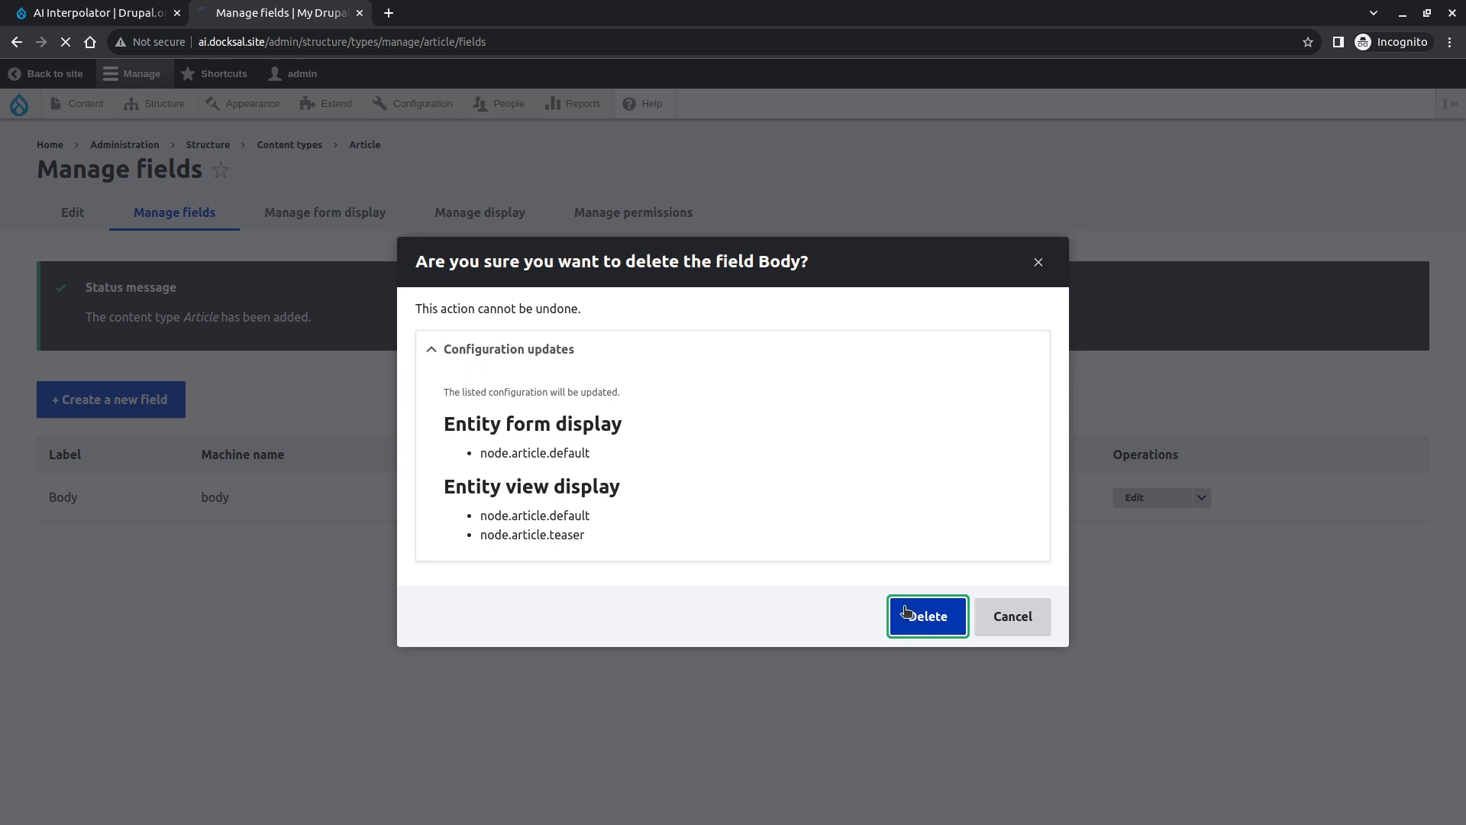
click(149, 412)
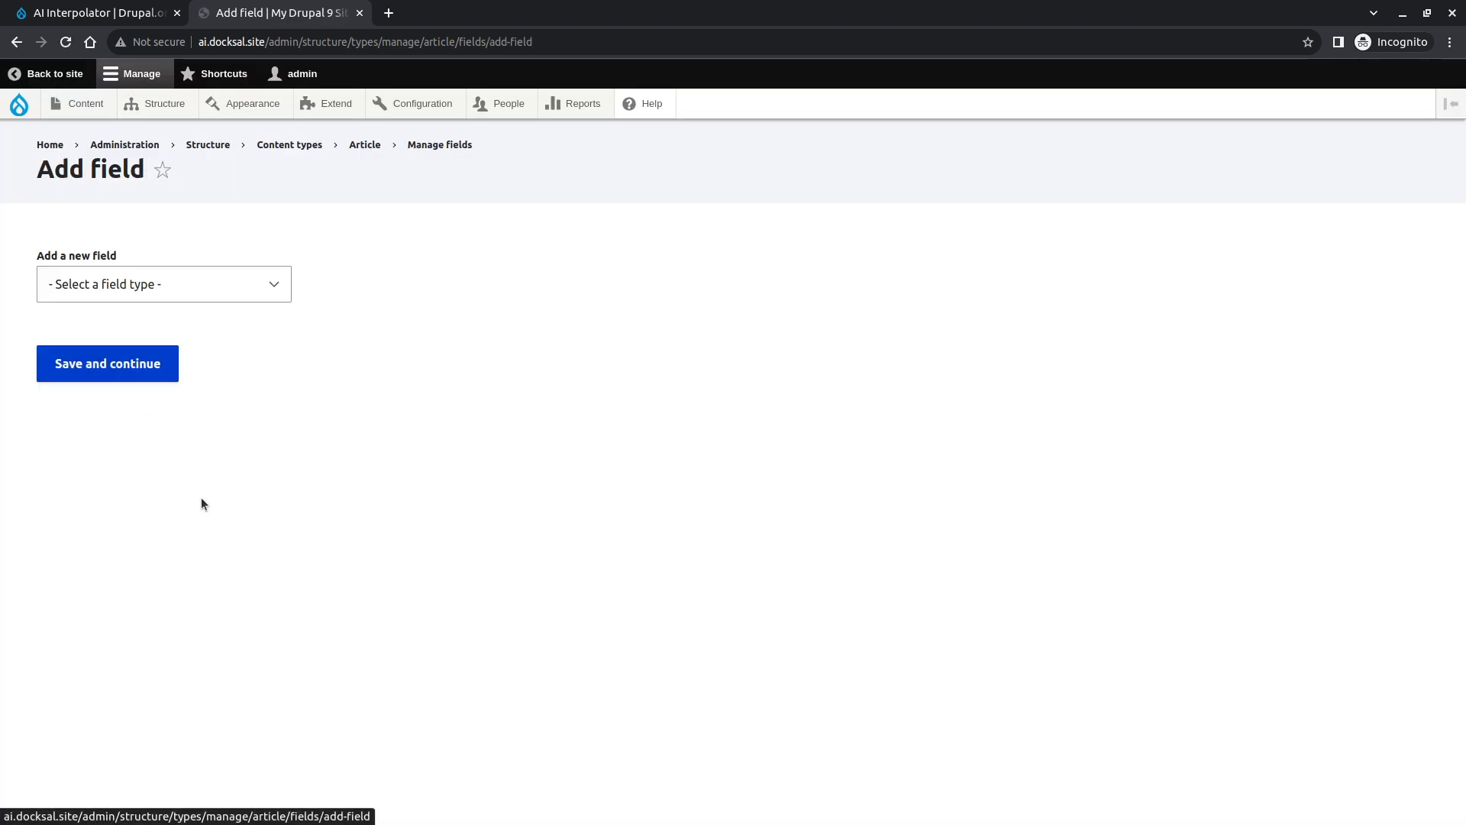
click(150, 301)
scroll(169, 406, down, 2)
scroll(169, 412, down, 1)
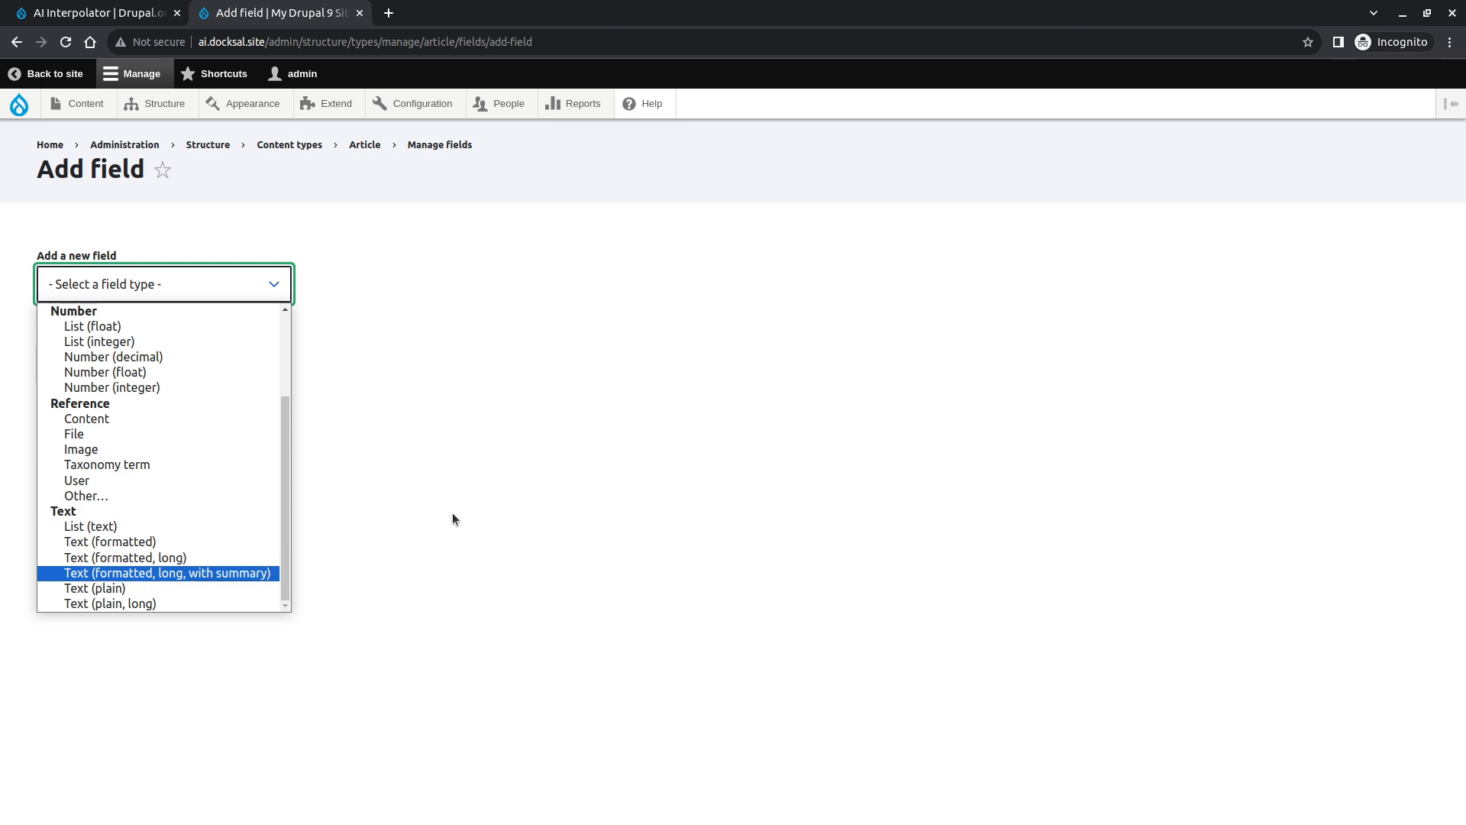
click(583, 565)
key(alt+Left)
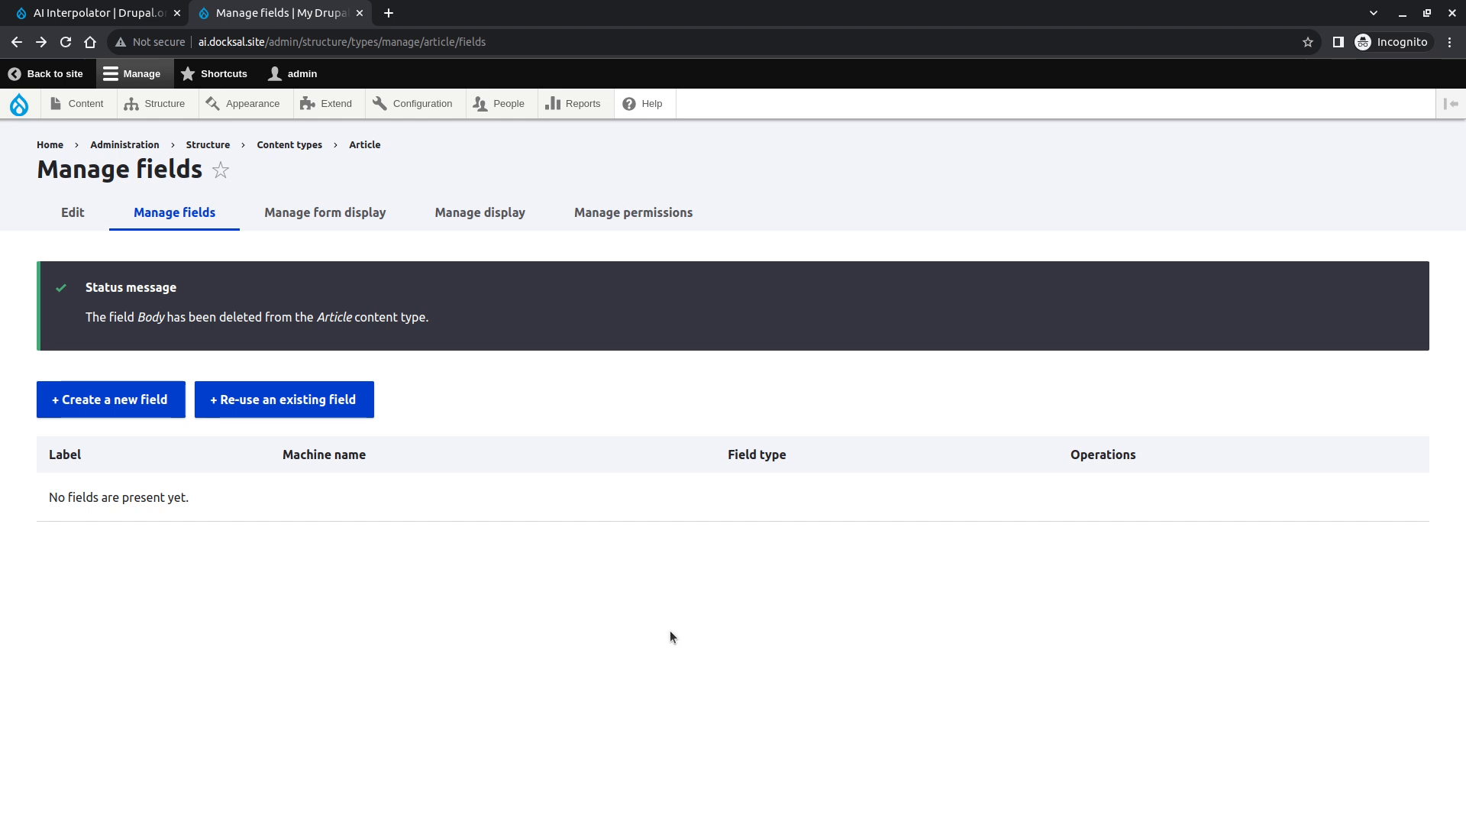
- Create a new Text (formatted, long) field labelled The Text on the Article content type
click(109, 403)
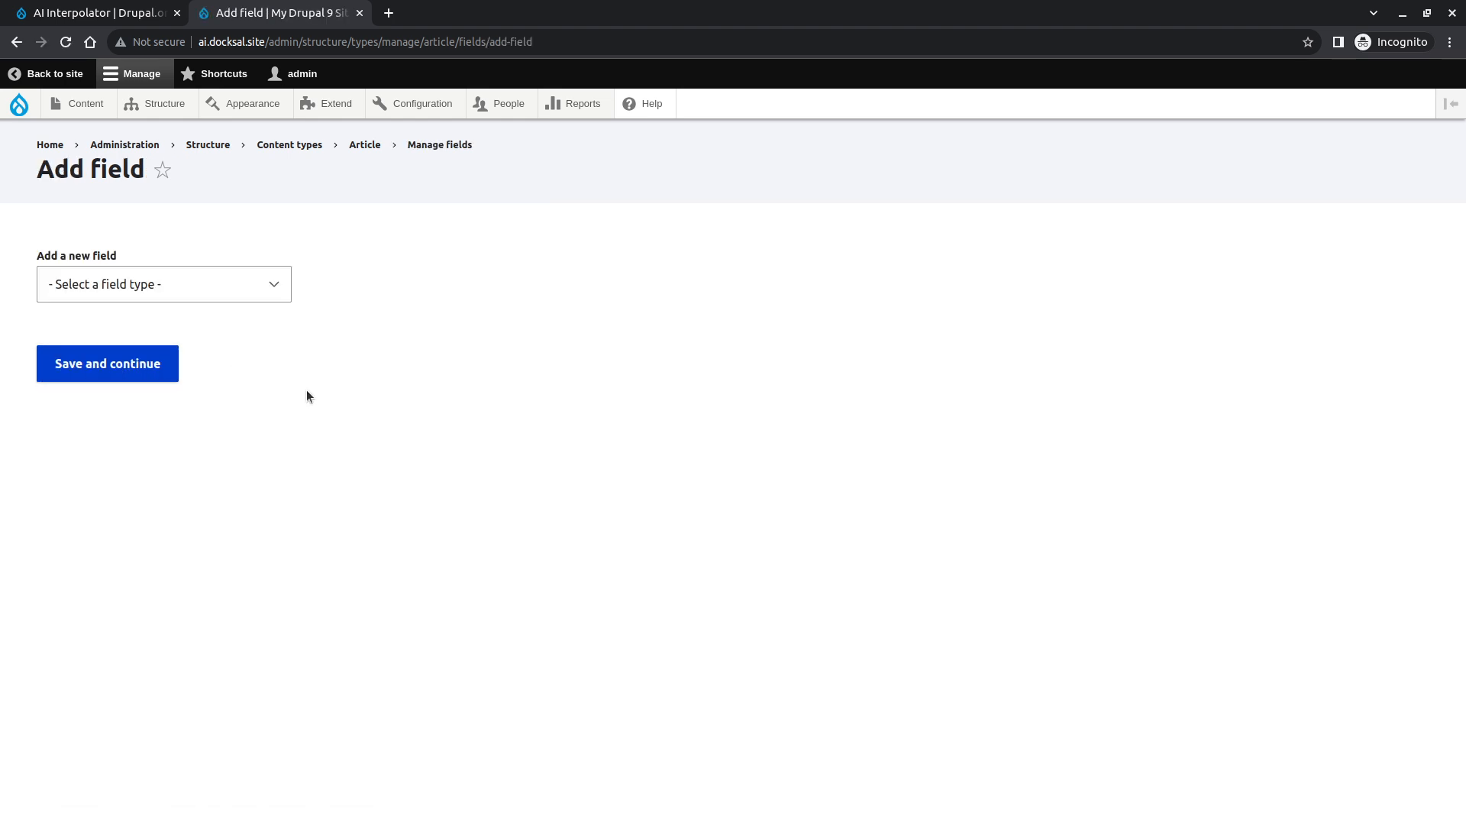
click(254, 281)
scroll(252, 394, down, 2)
scroll(243, 416, up, 2)
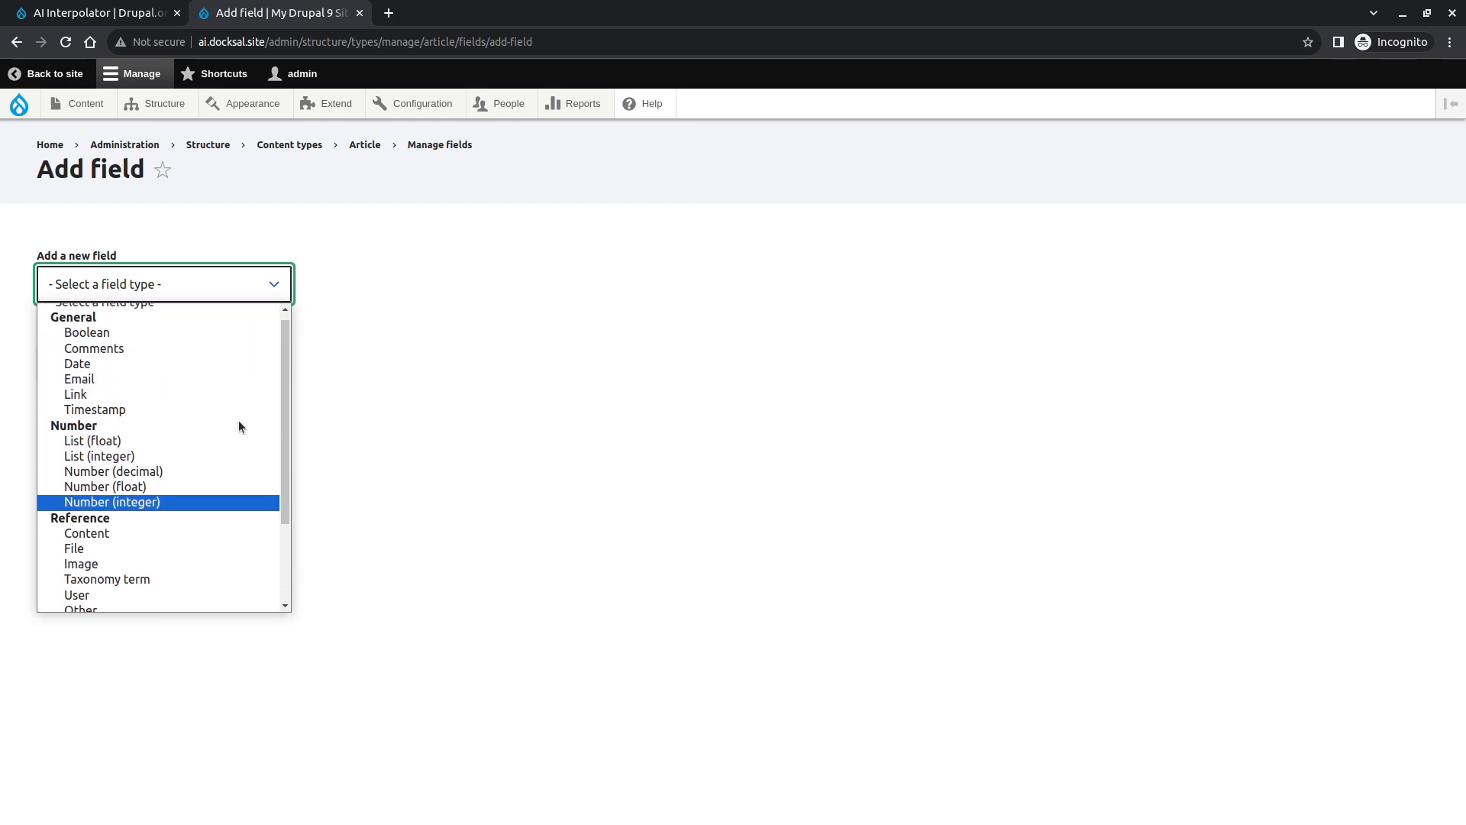
scroll(239, 422, down, 2)
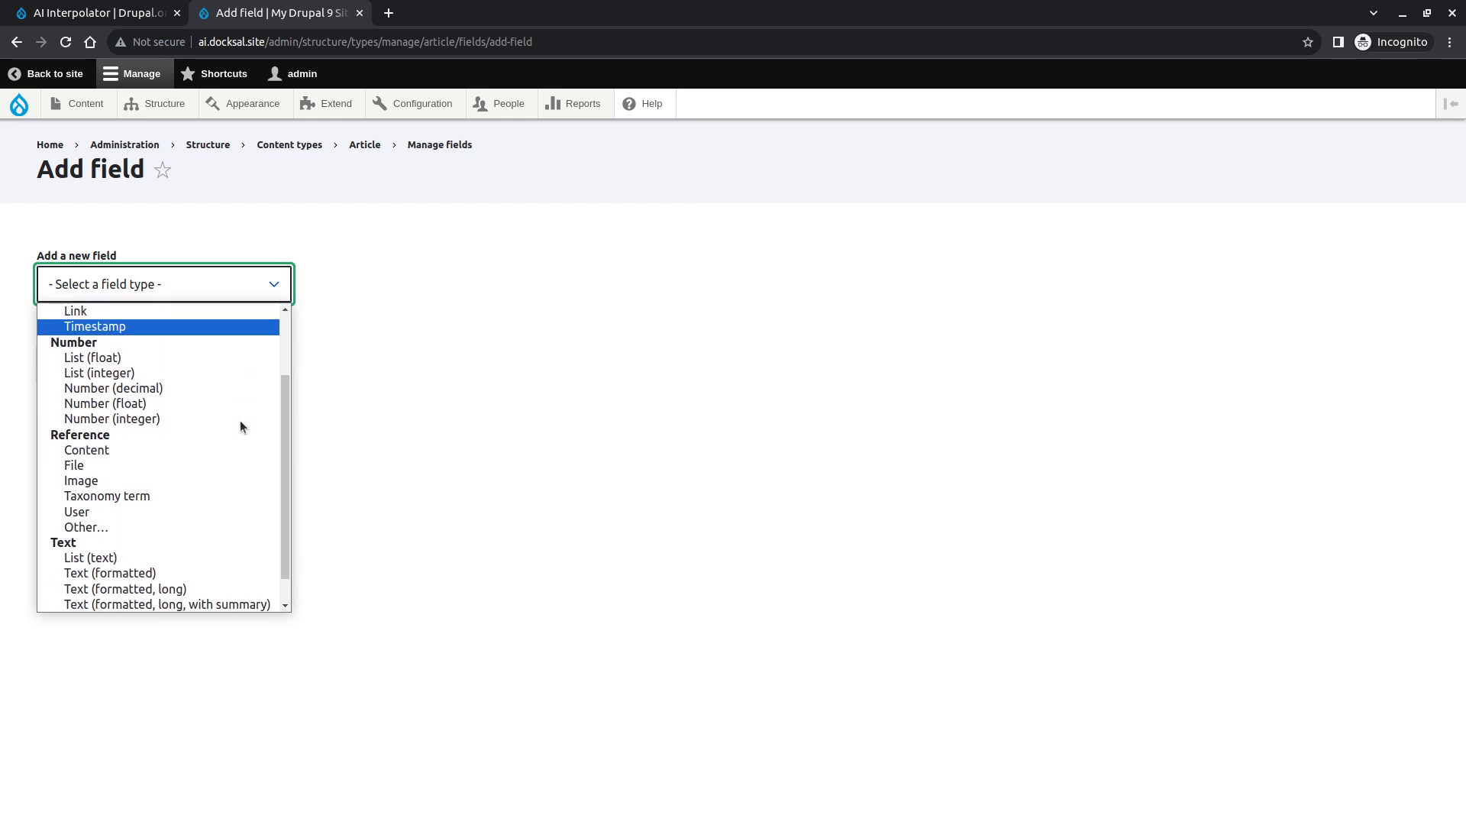
scroll(237, 430, up, 2)
scroll(238, 435, down, 2)
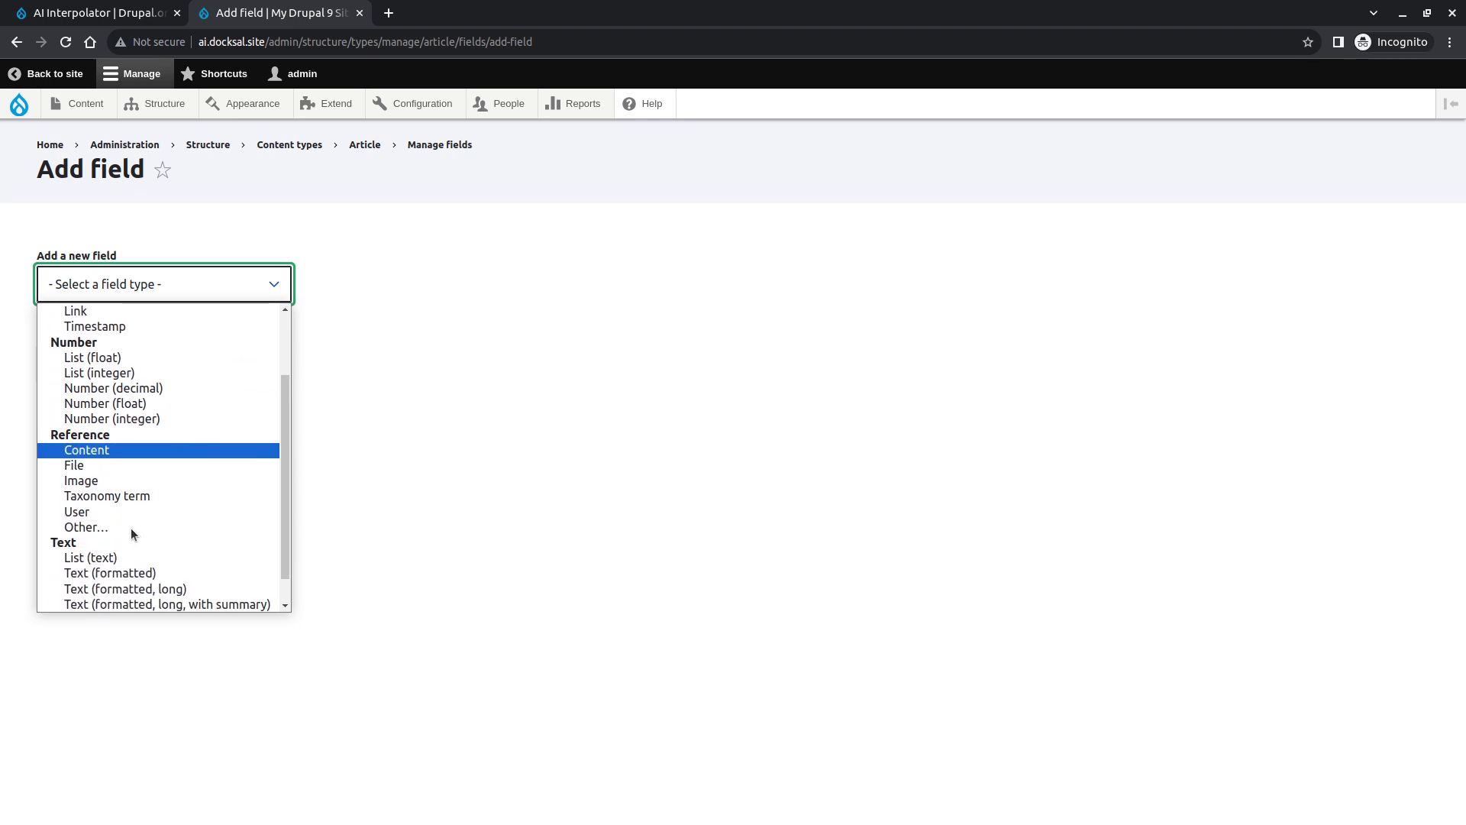
scroll(144, 579, down, 1)
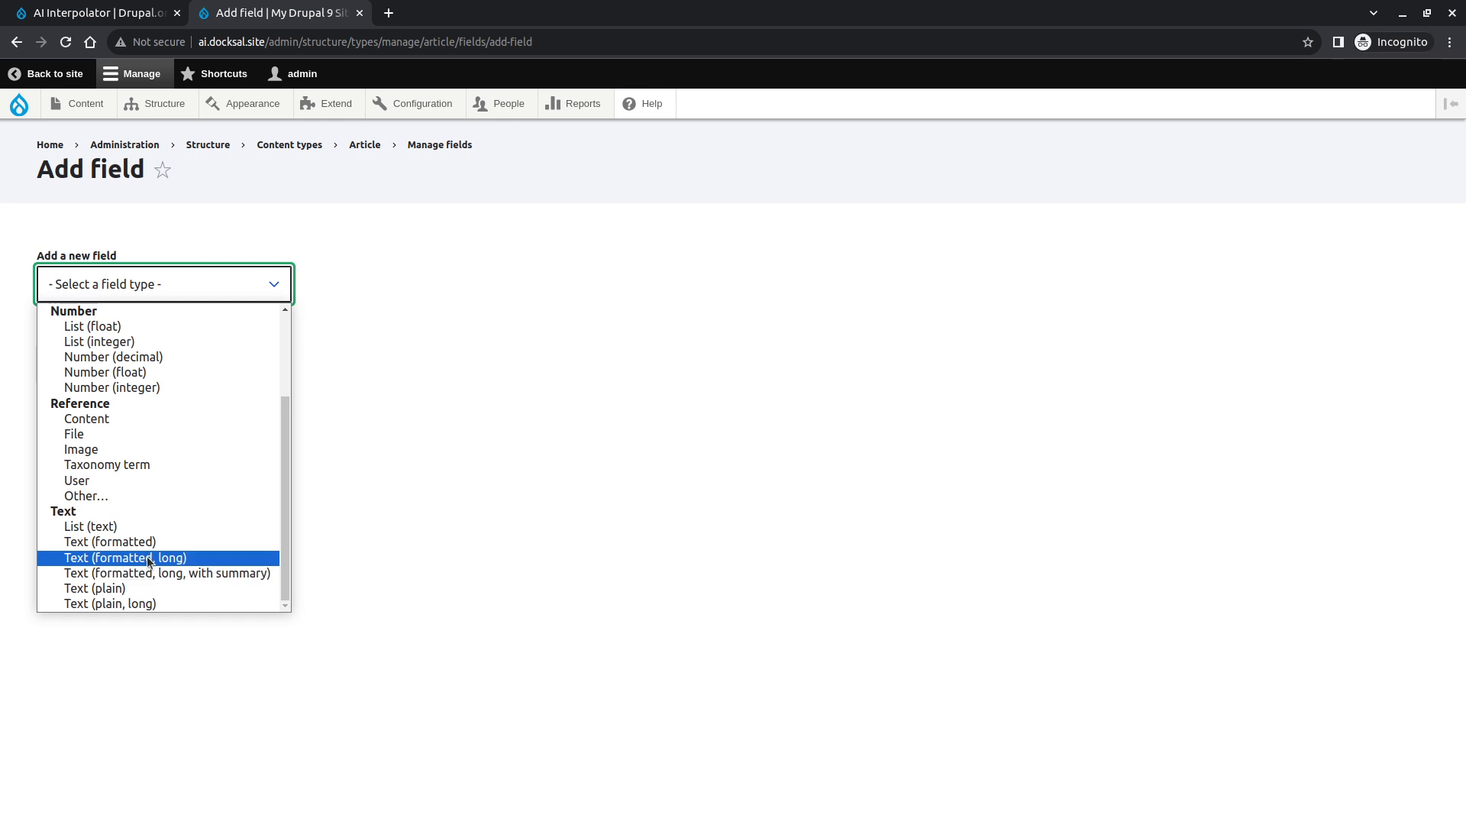
click(147, 556)
click(160, 373)
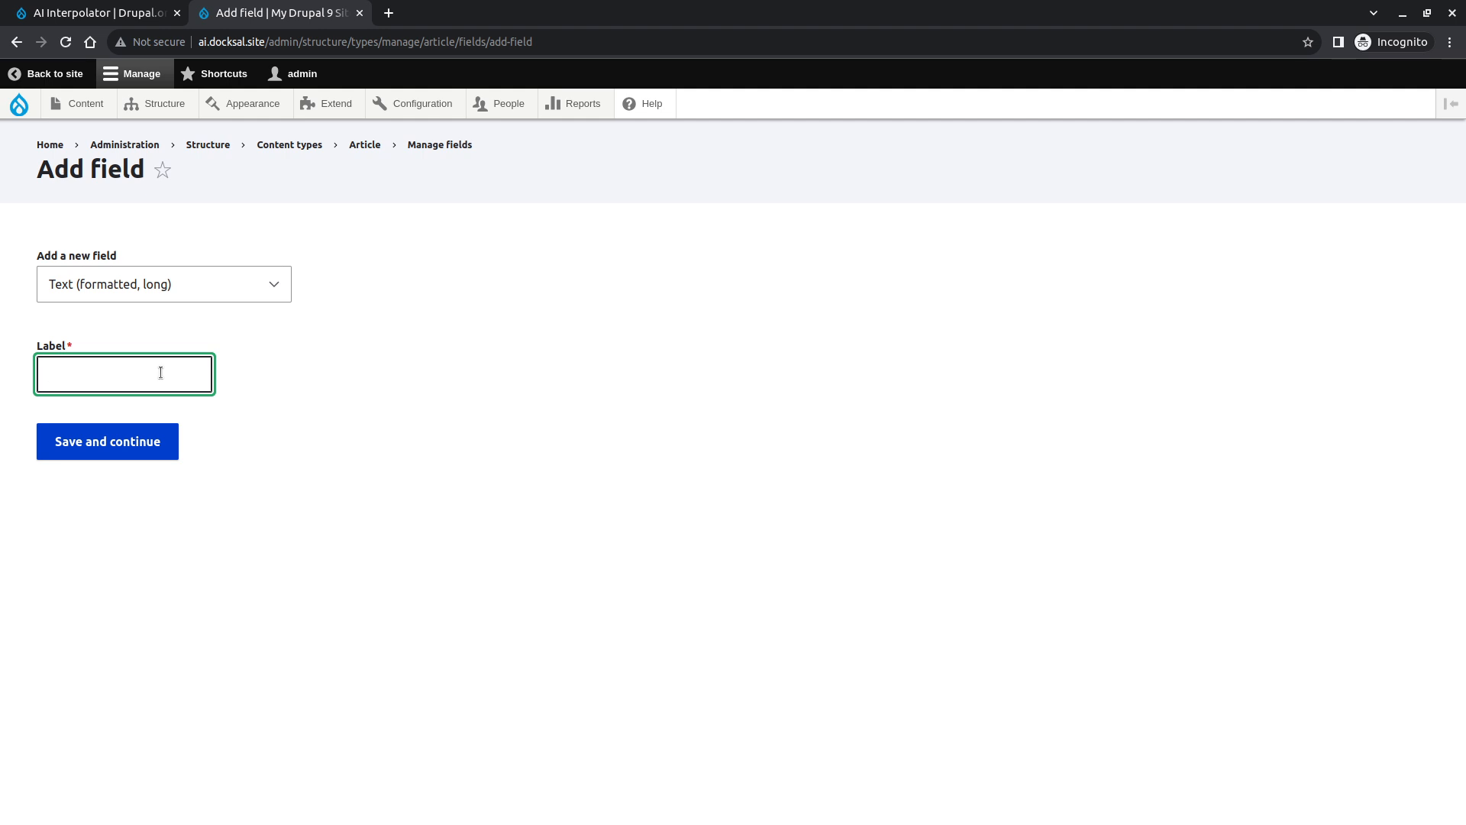
text(The Text)
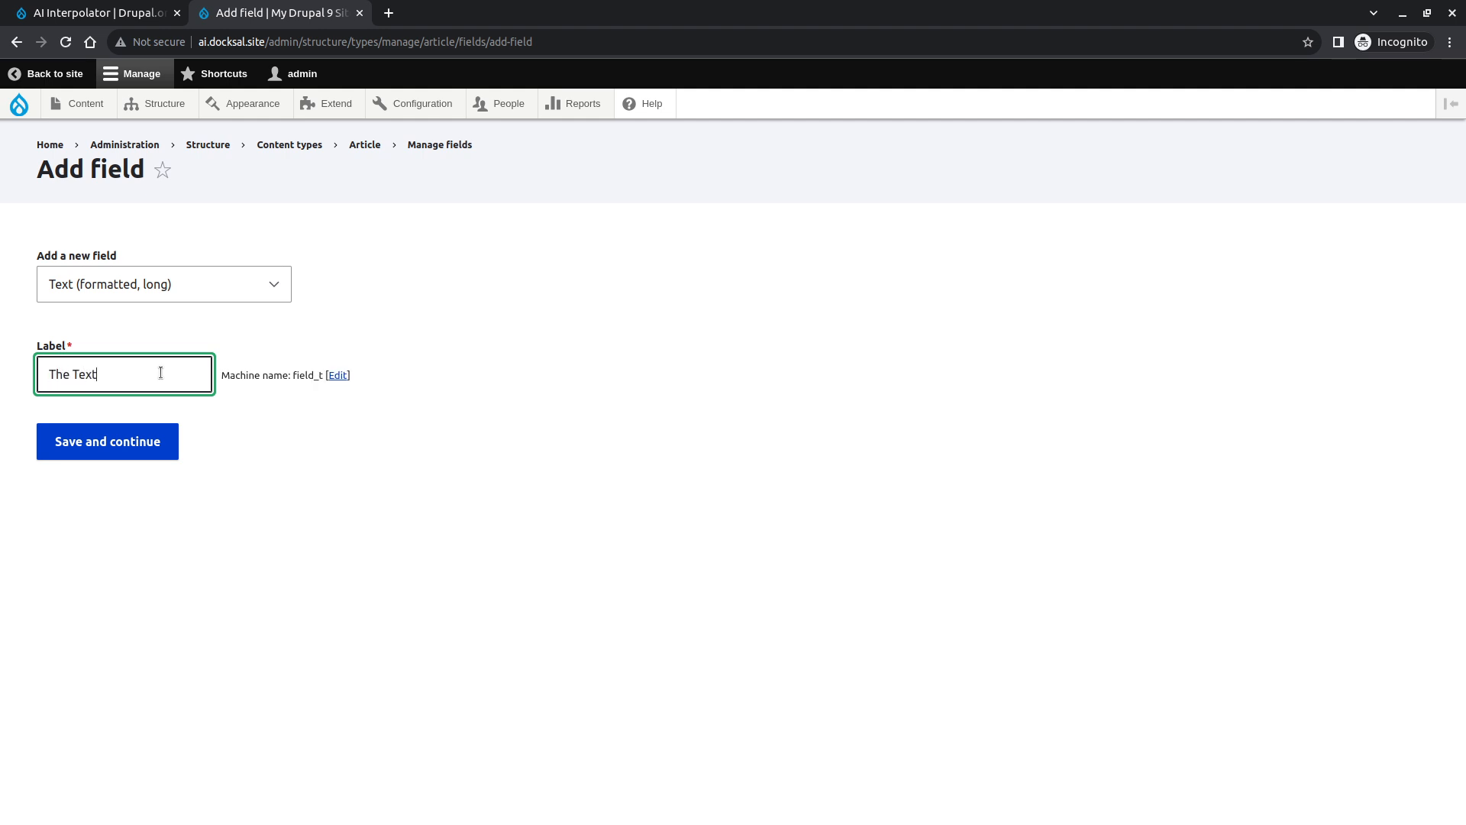
click(142, 444)
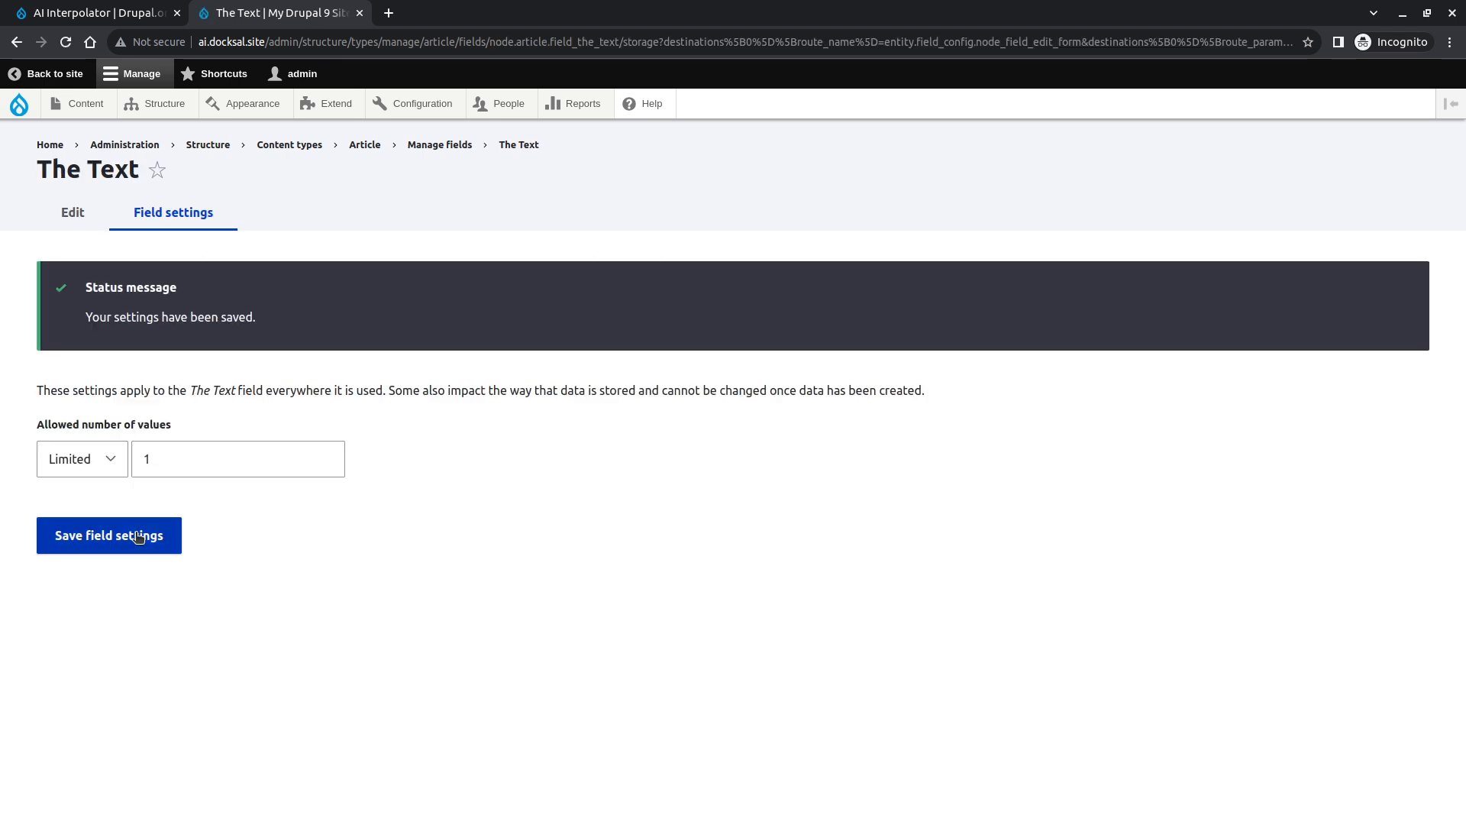
- Save the field storage settings, then allow only the Full HTML text format for The Text and save
click(138, 537)
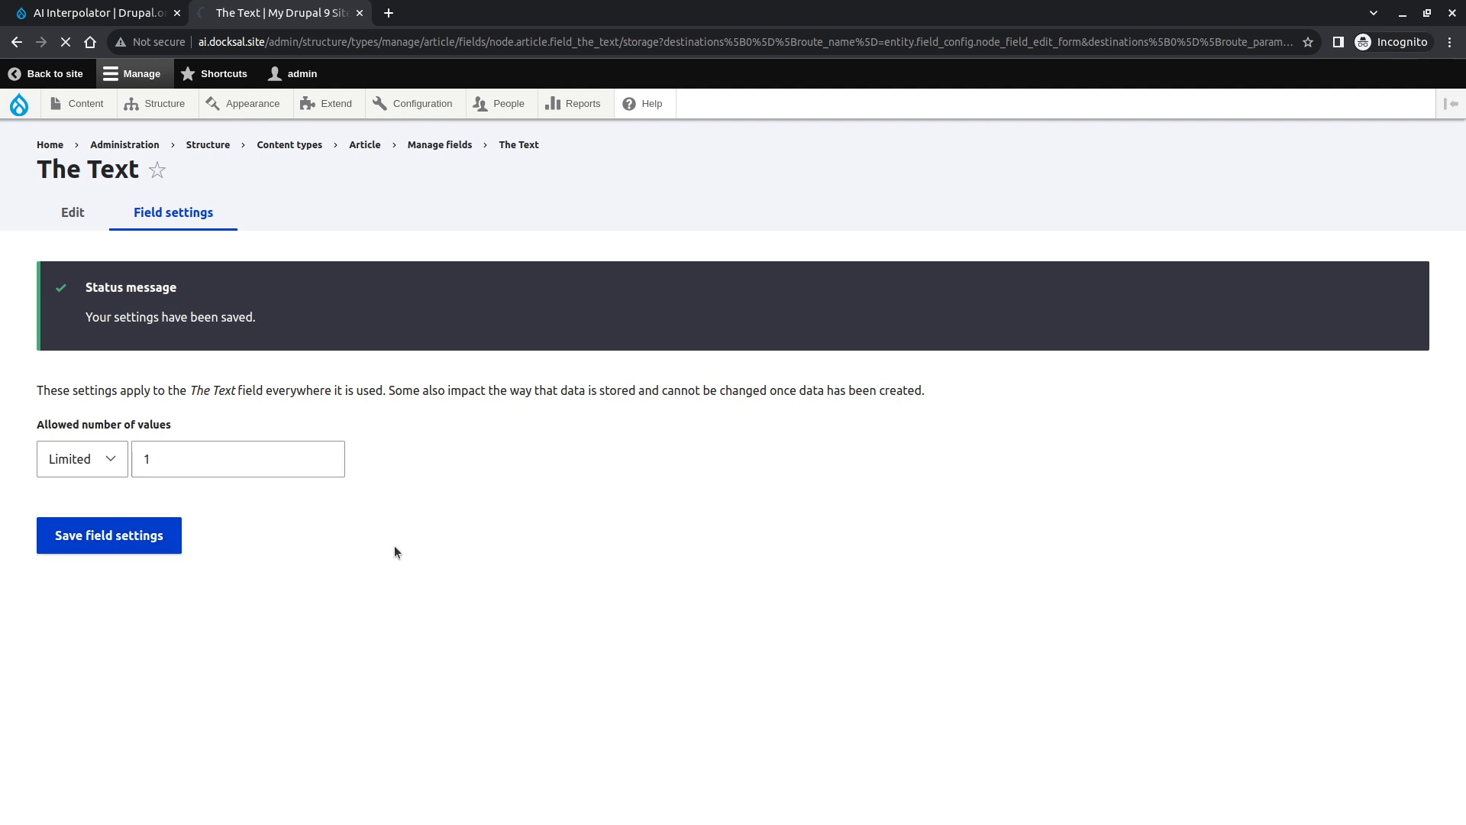
scroll(401, 593, down, 3)
click(82, 570)
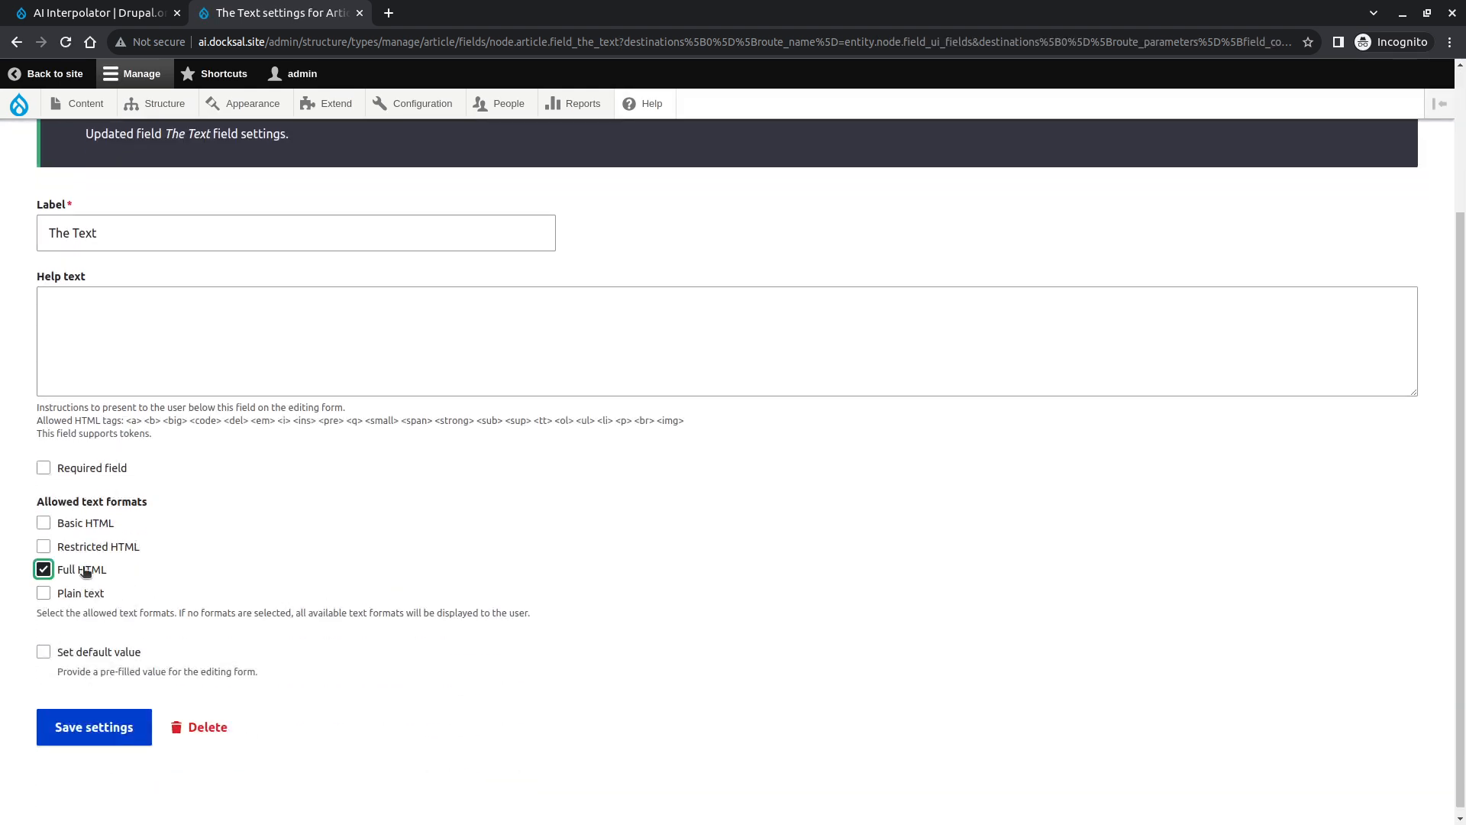
click(120, 725)
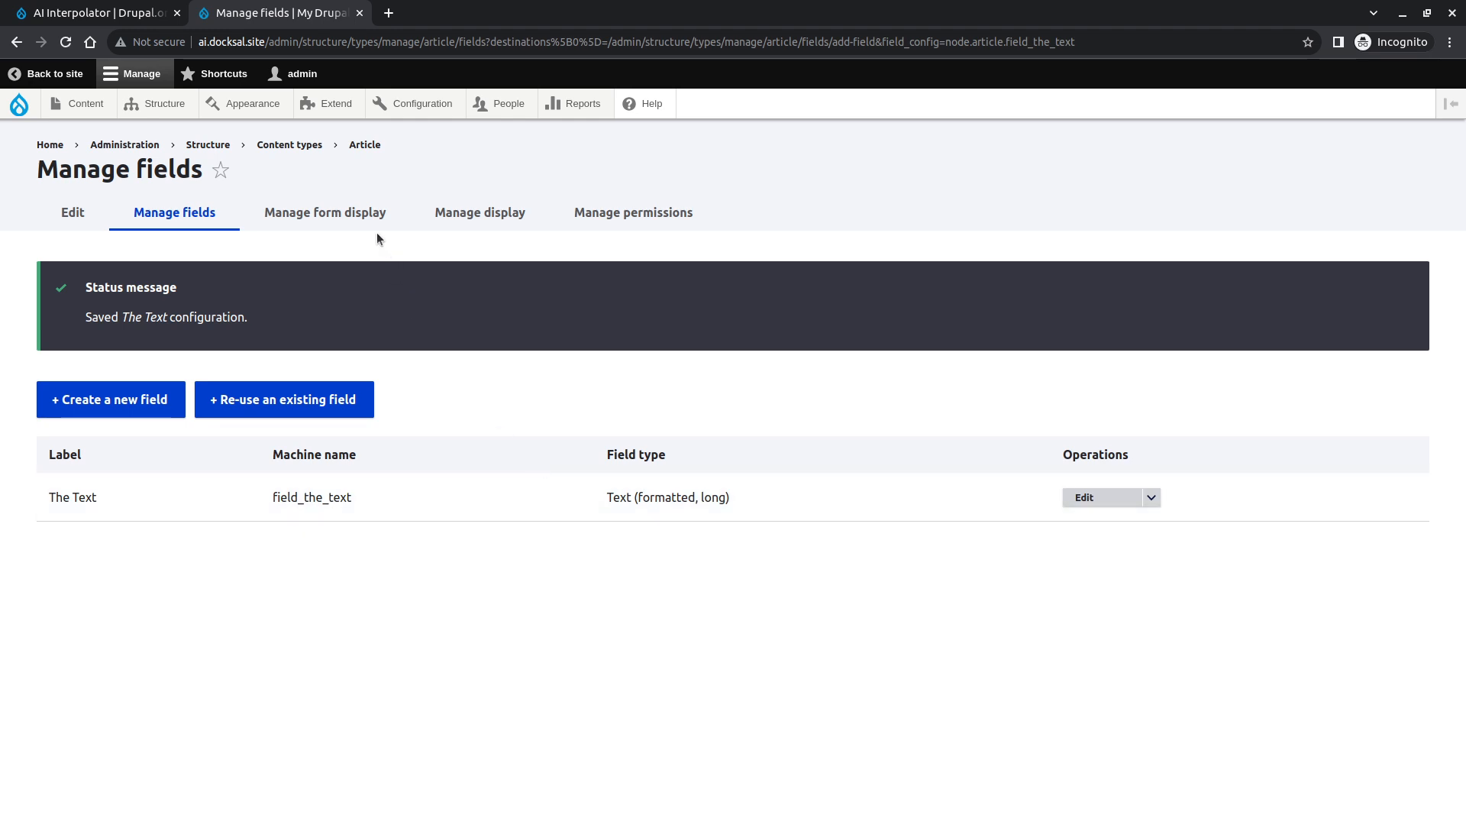
- In the Article form display, move every field except Title and The Text to Disabled and save
click(380, 210)
scroll(354, 585, down, 4)
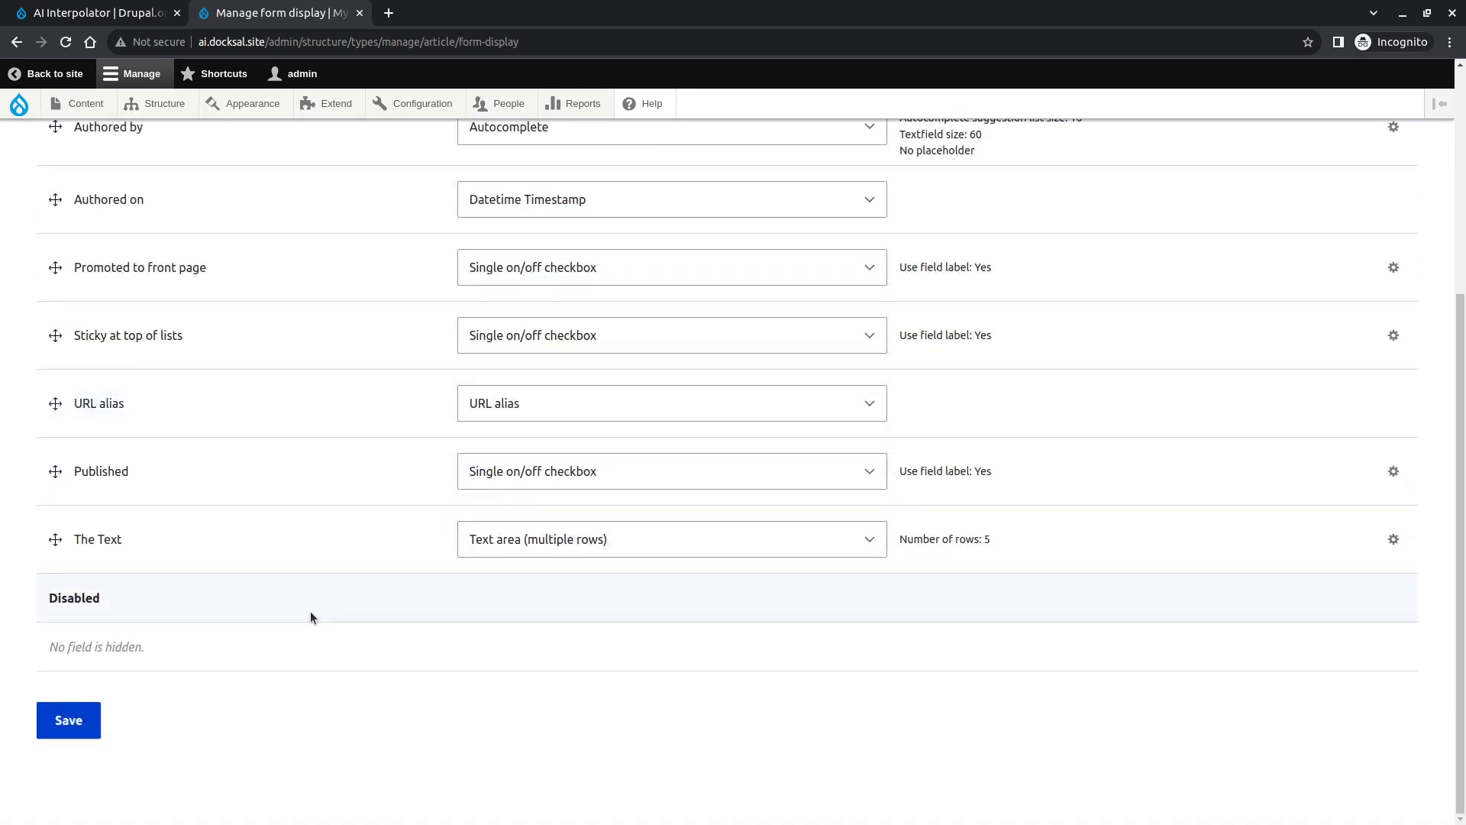
drag(55, 471, 55, 634)
drag(55, 514, 58, 721)
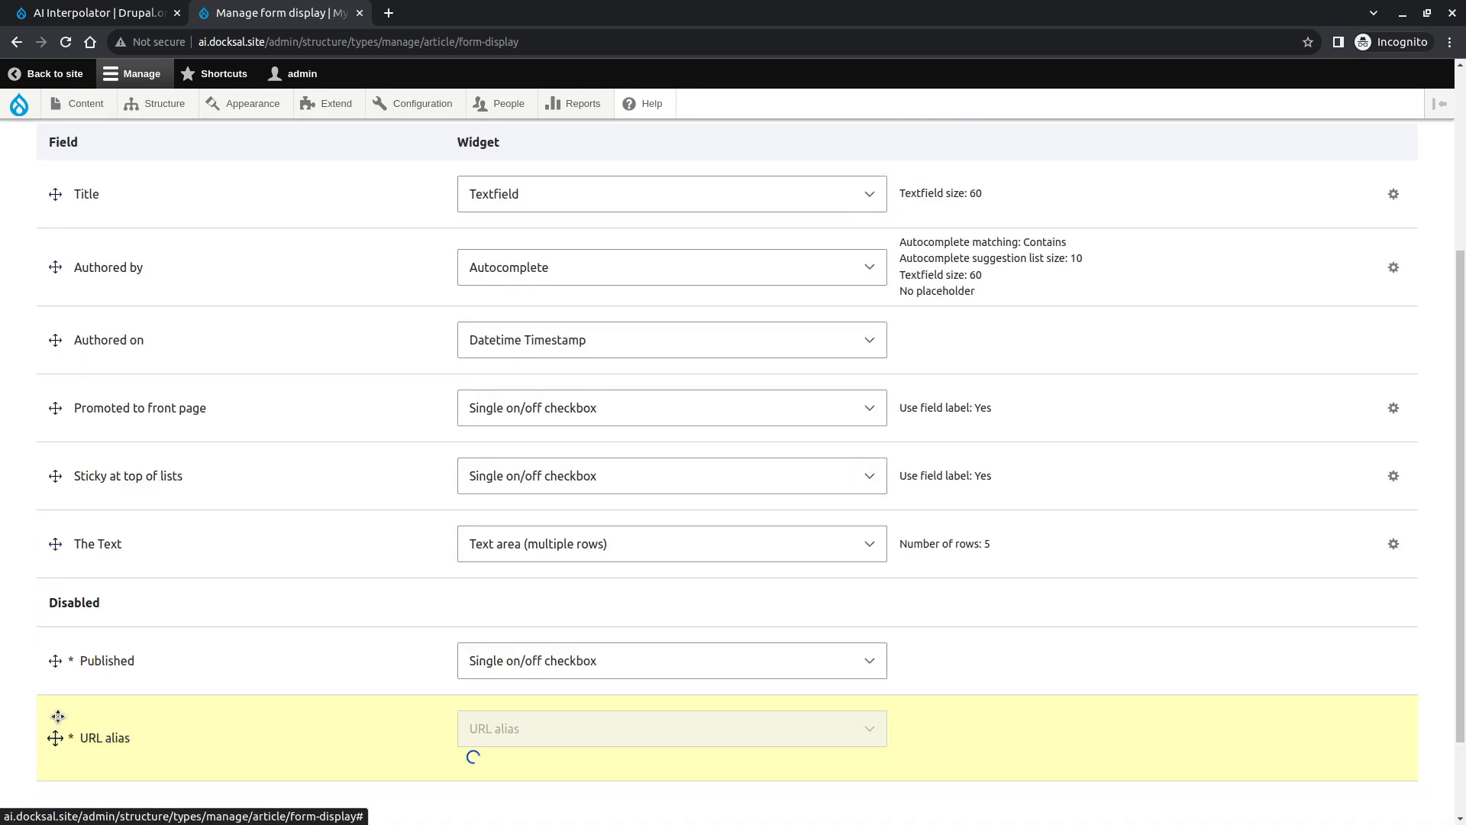
drag(55, 475, 56, 662)
drag(55, 410, 70, 612)
drag(55, 340, 74, 584)
drag(59, 462, 68, 641)
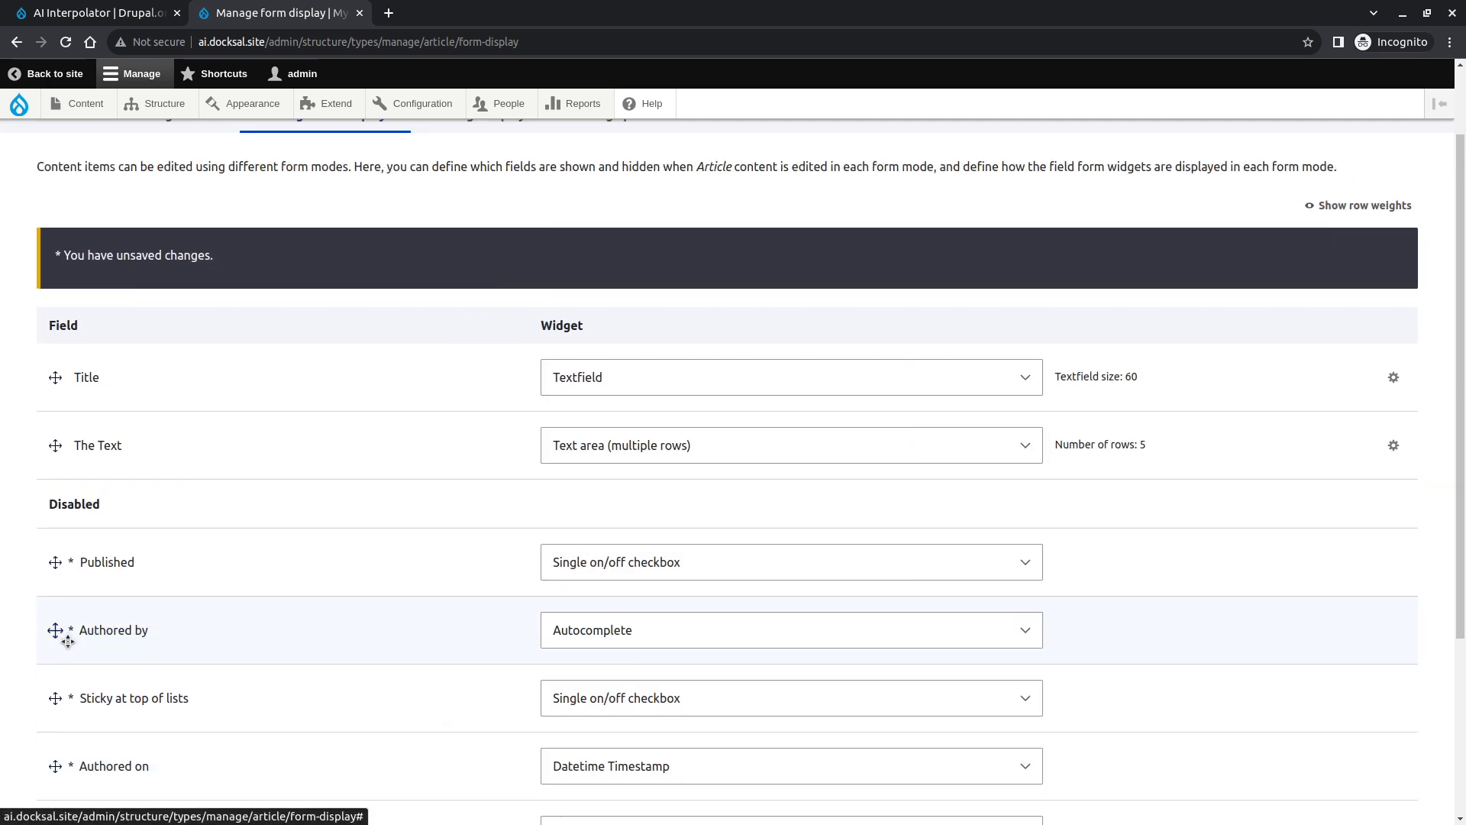
scroll(68, 641, down, 4)
click(66, 716)
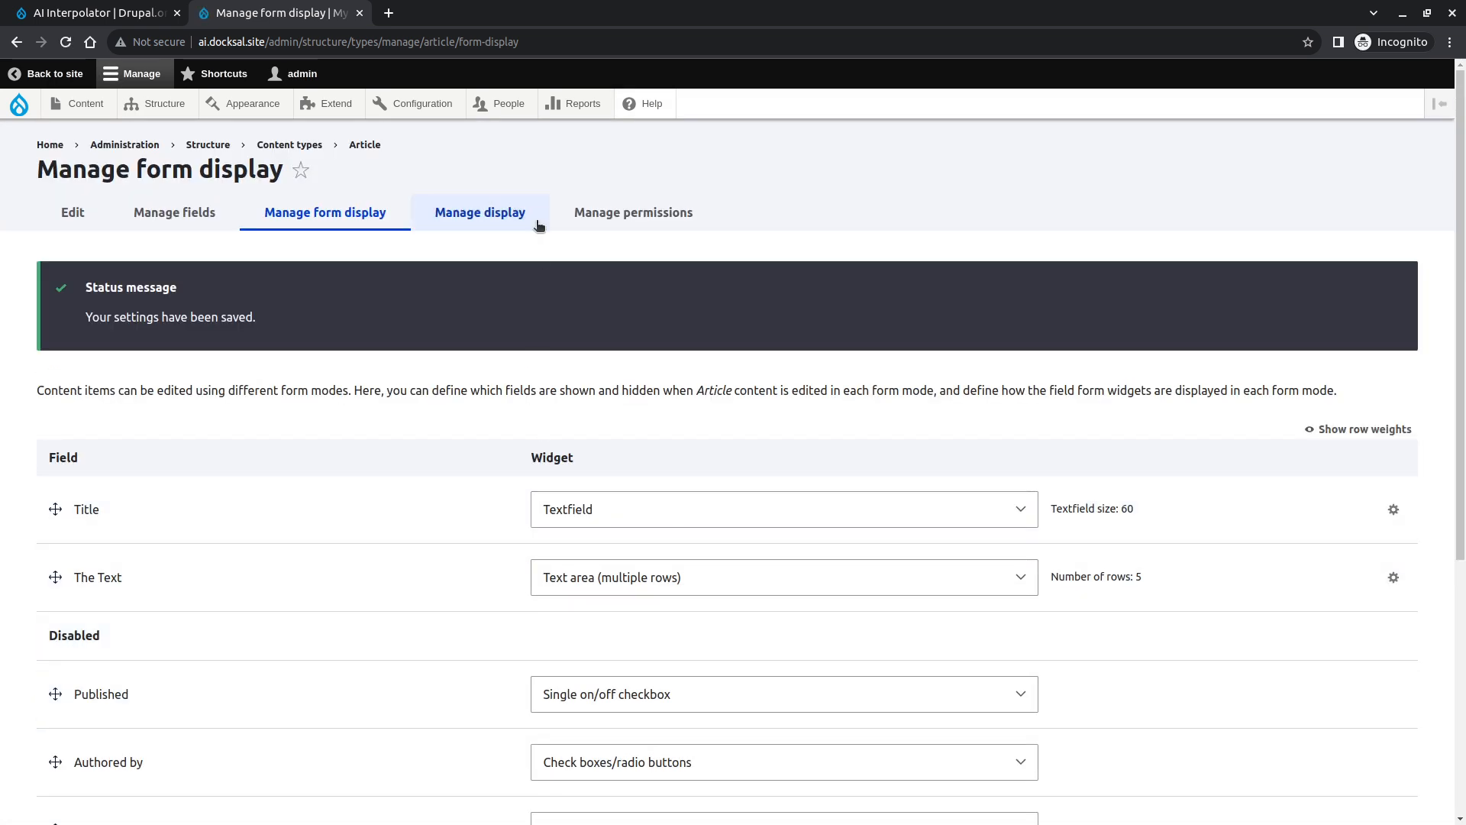
- In the Article content type's default display, set The Text field's label to Hidden and save
click(531, 207)
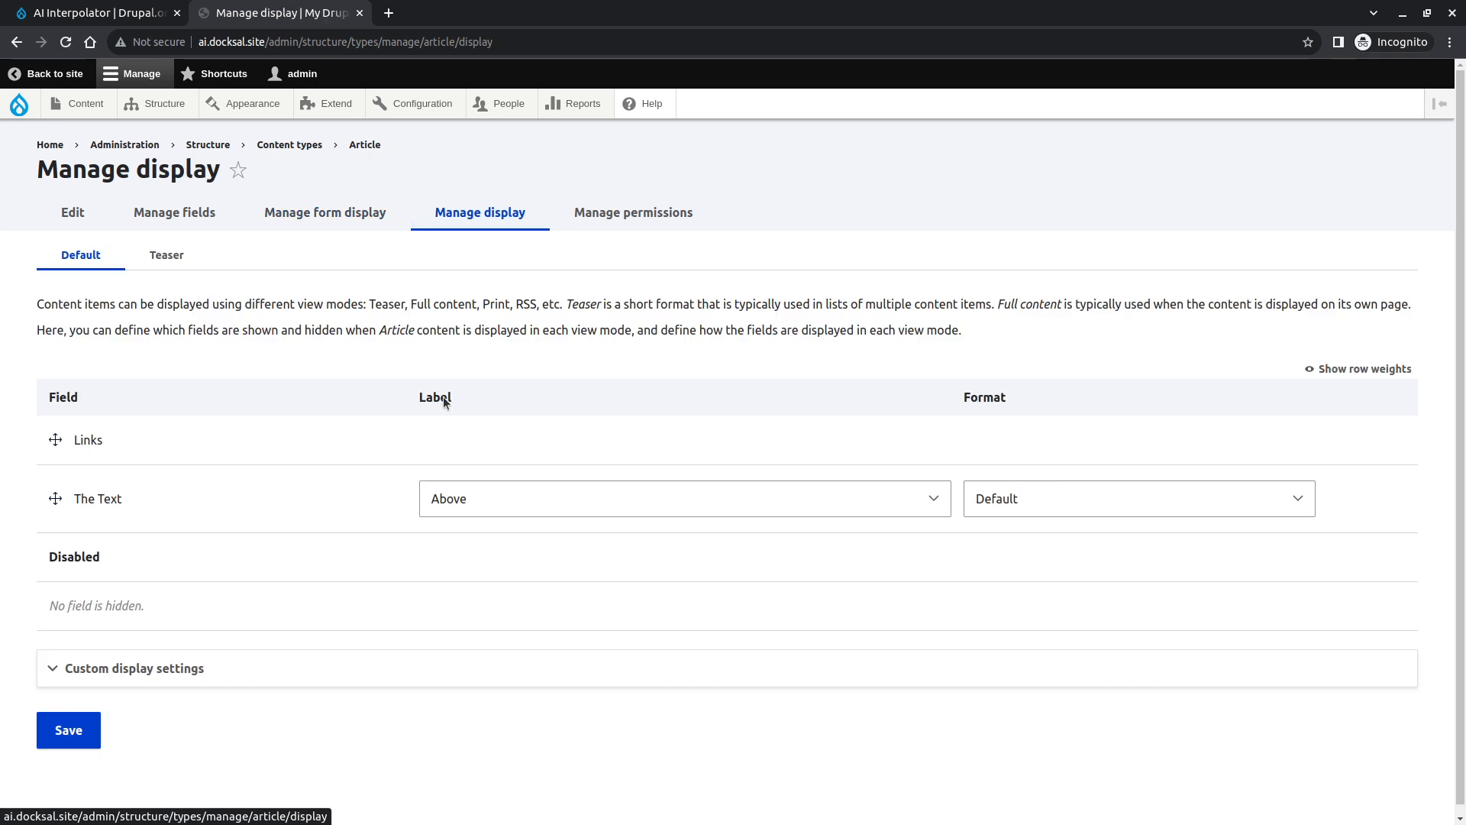
click(447, 498)
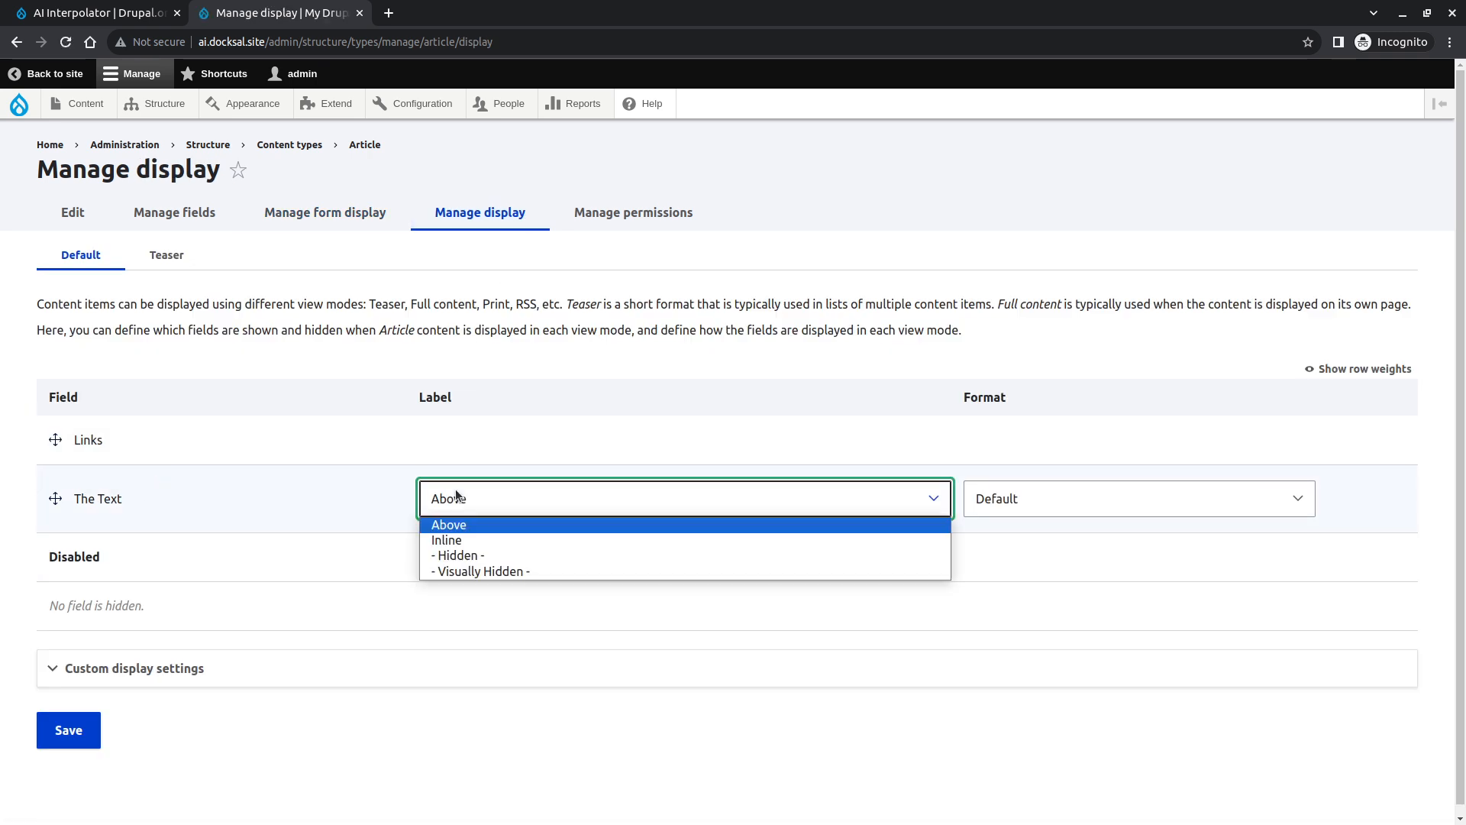
click(501, 564)
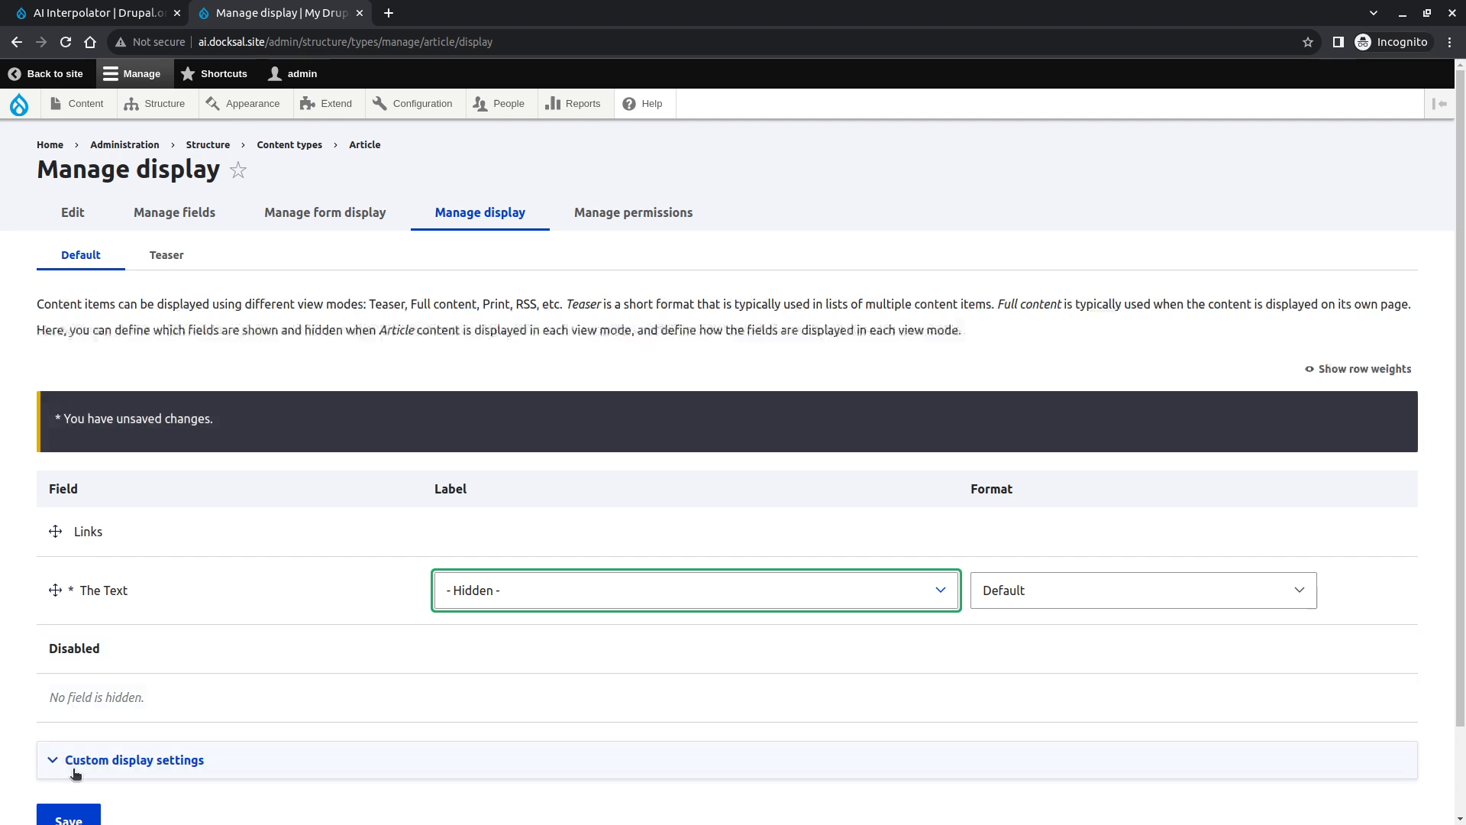
click(69, 818)
- Open the form for adding a new Article and focus the Title field
mouse_move(80, 103)
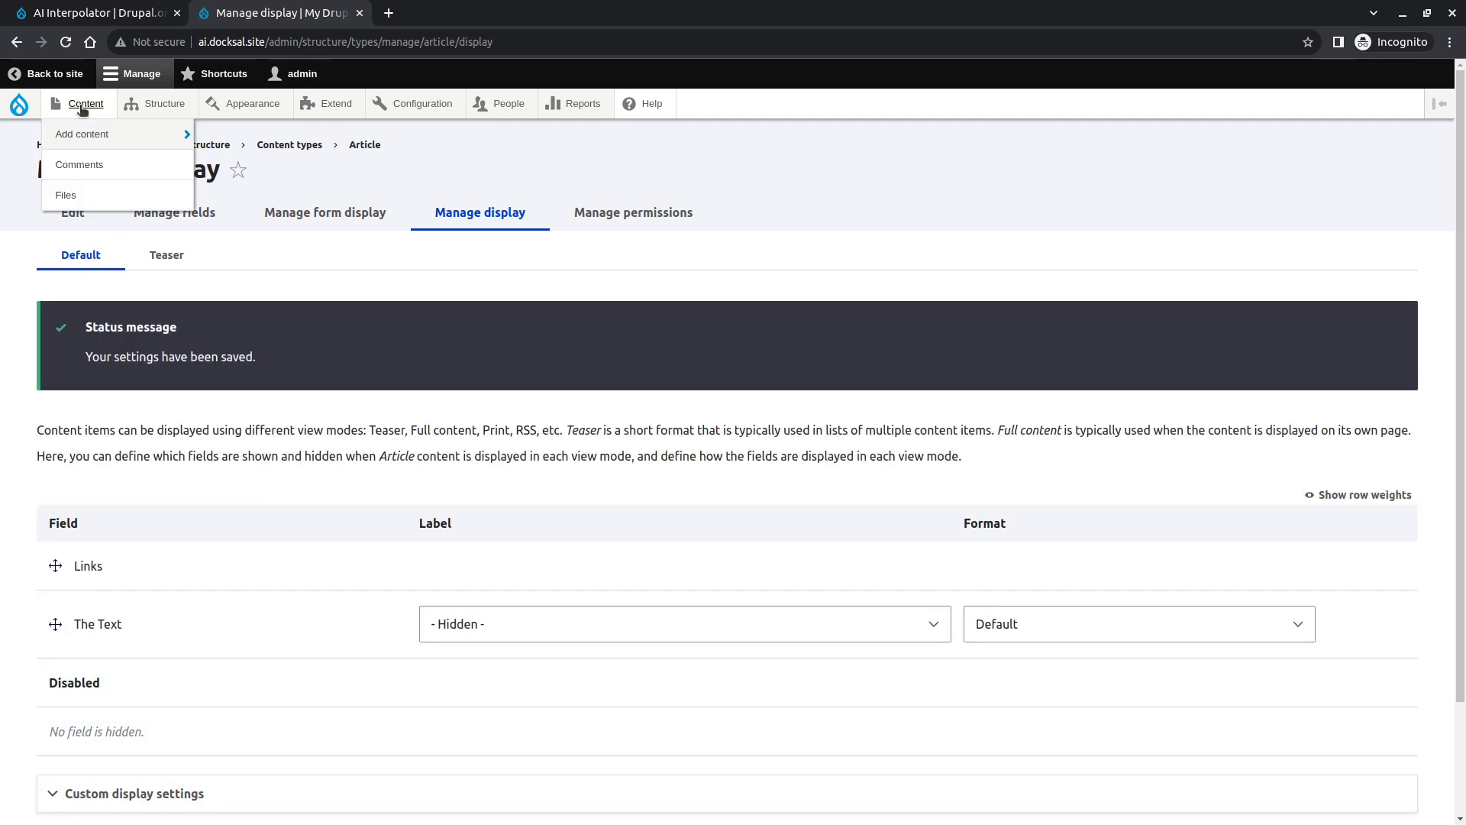
mouse_move(95, 143)
click(229, 132)
click(436, 278)
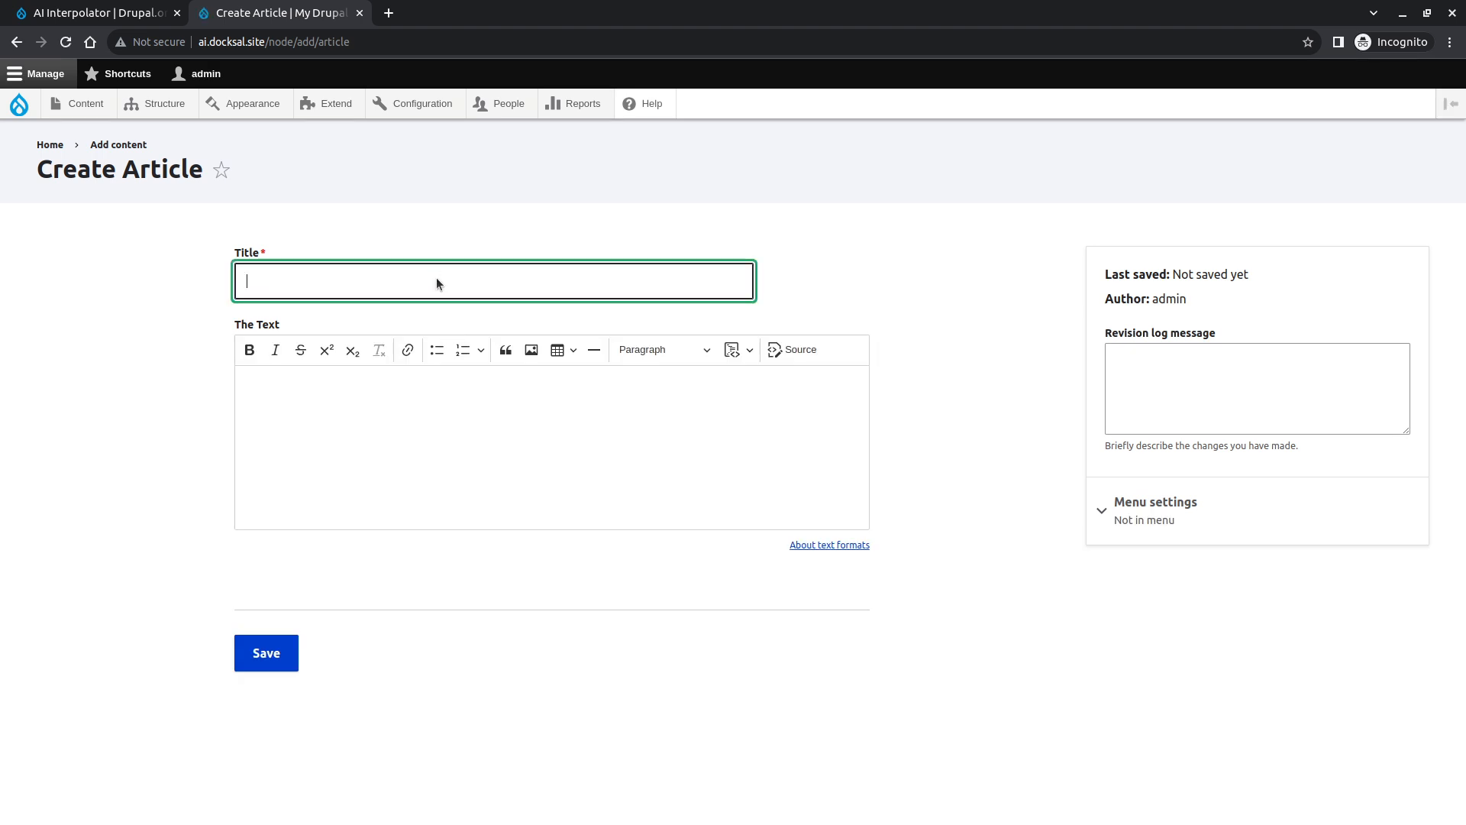
- Open cnn in a new tab, accept all cookies, and open the Rupert Murdoch steps down article
key(ctrl+t)
text(cnn)
key(Return)
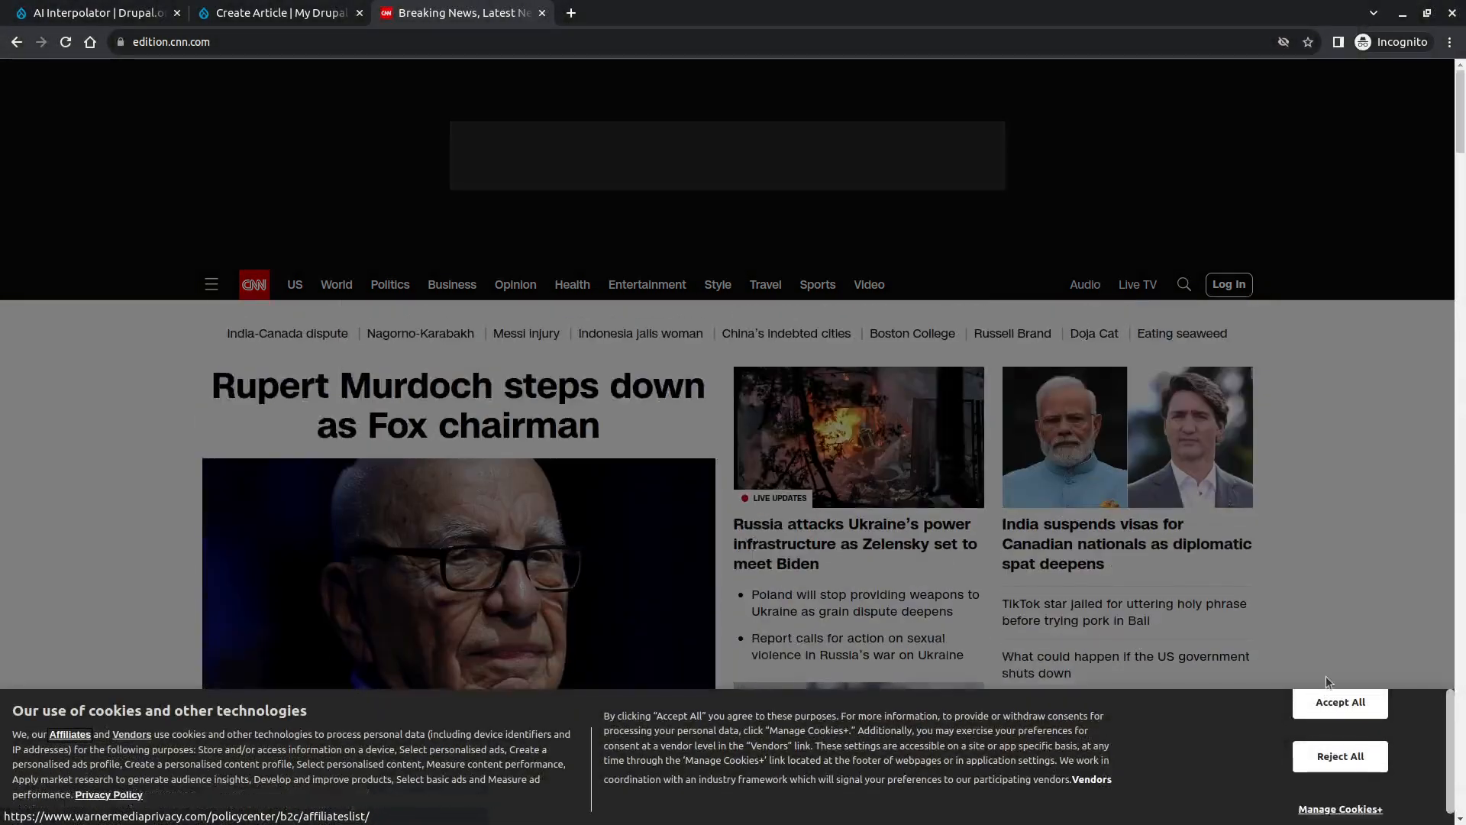
click(1340, 702)
click(507, 409)
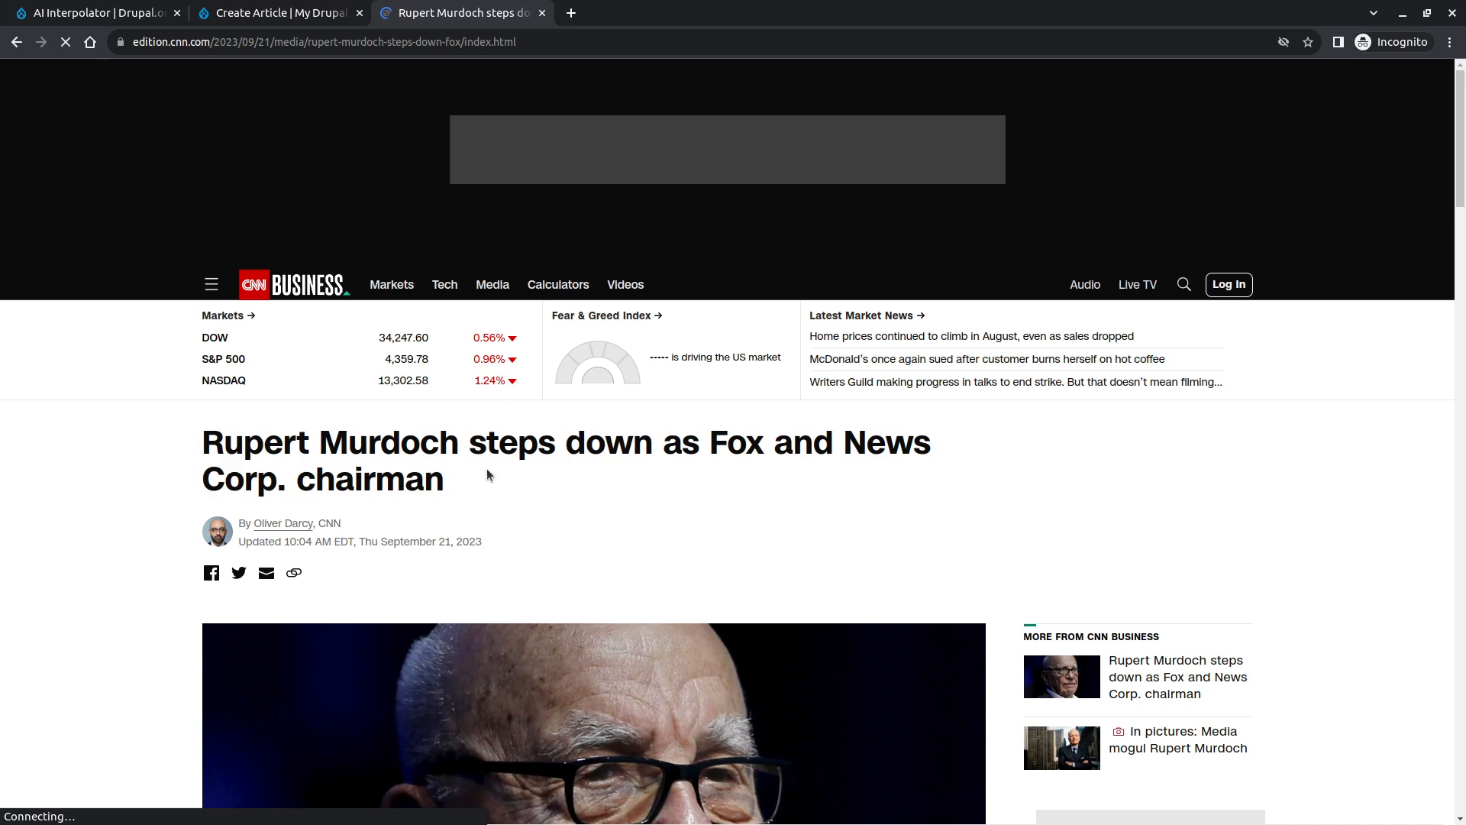
- Copy the news article's headline and paste it into the Article's Title
drag(488, 473, 164, 455)
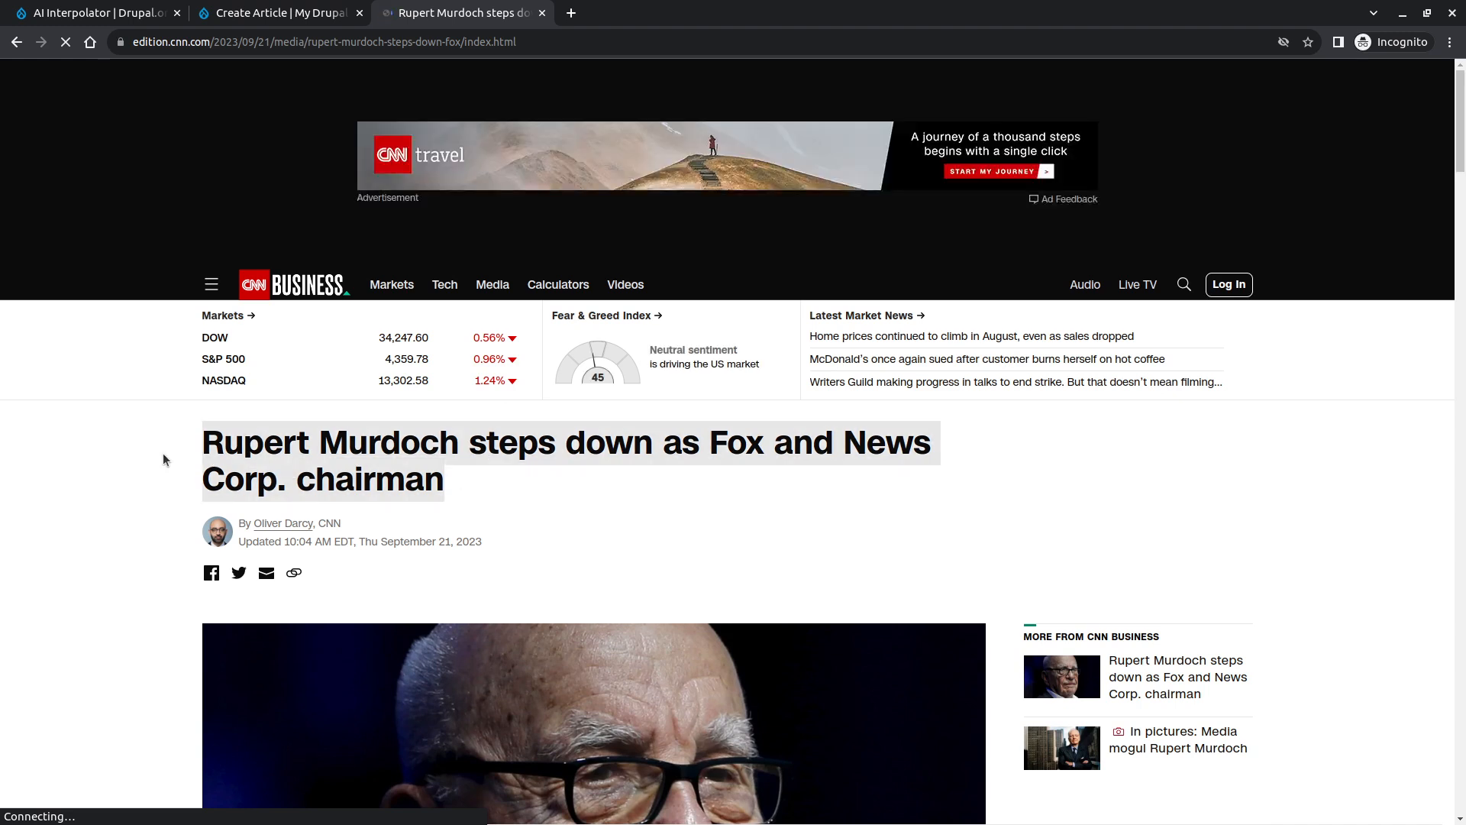
key(ctrl+c)
key(ctrl+Page_Up)
key(ctrl+v)
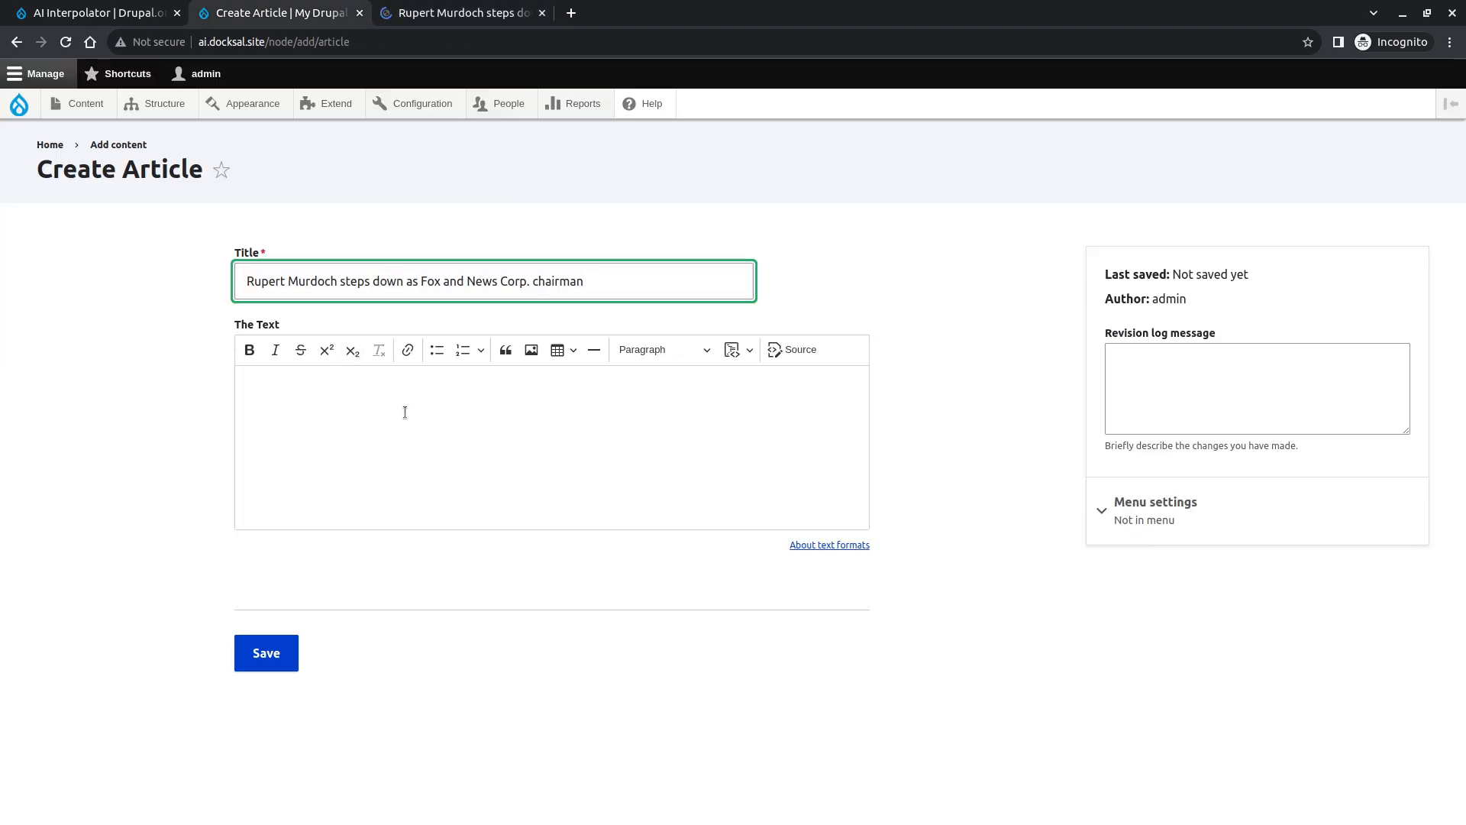
- Copy the news article's first three paragraphs and paste them into The Text field
key(ctrl+Page_Down)
scroll(489, 580, down, 7)
scroll(489, 575, down, 4)
drag(336, 328, 379, 465)
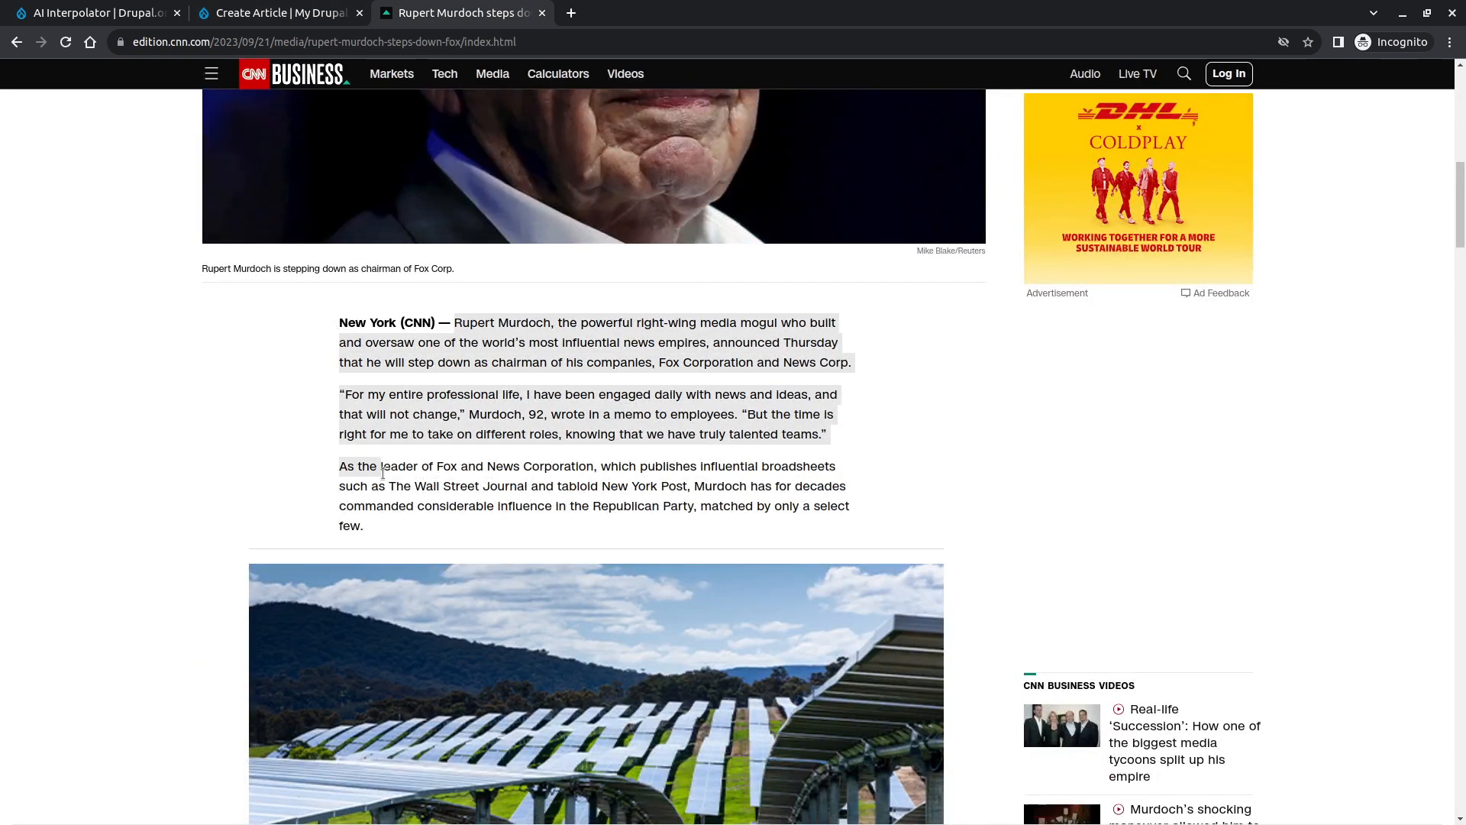
click(403, 310)
drag(452, 322, 477, 343)
scroll(464, 350, down, 10)
scroll(464, 350, up, 3)
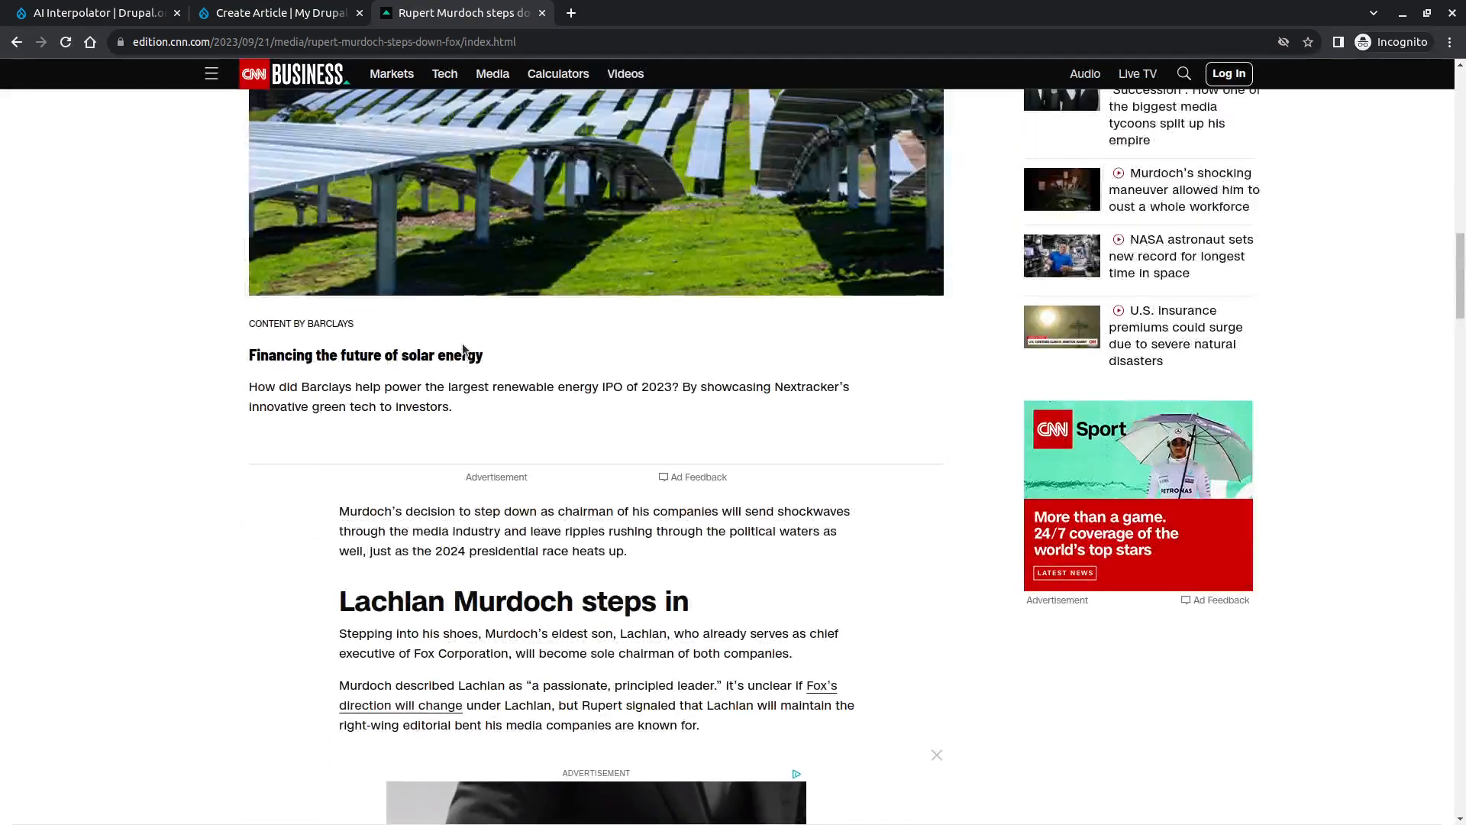
scroll(464, 350, up, 8)
shift+click(383, 530)
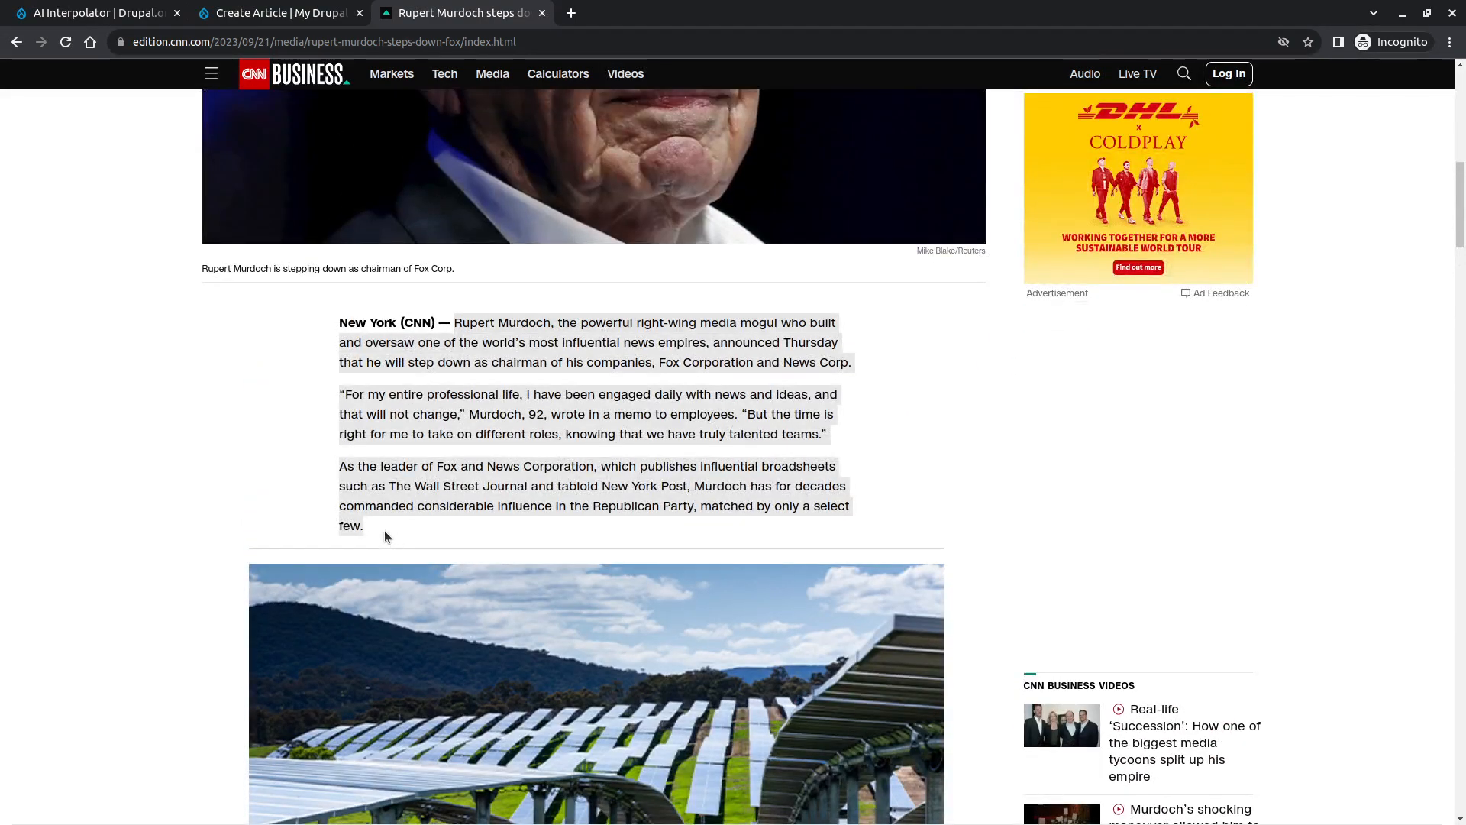
key(ctrl+c)
key(ctrl+Page_Up)
click(478, 403)
key(ctrl+v)
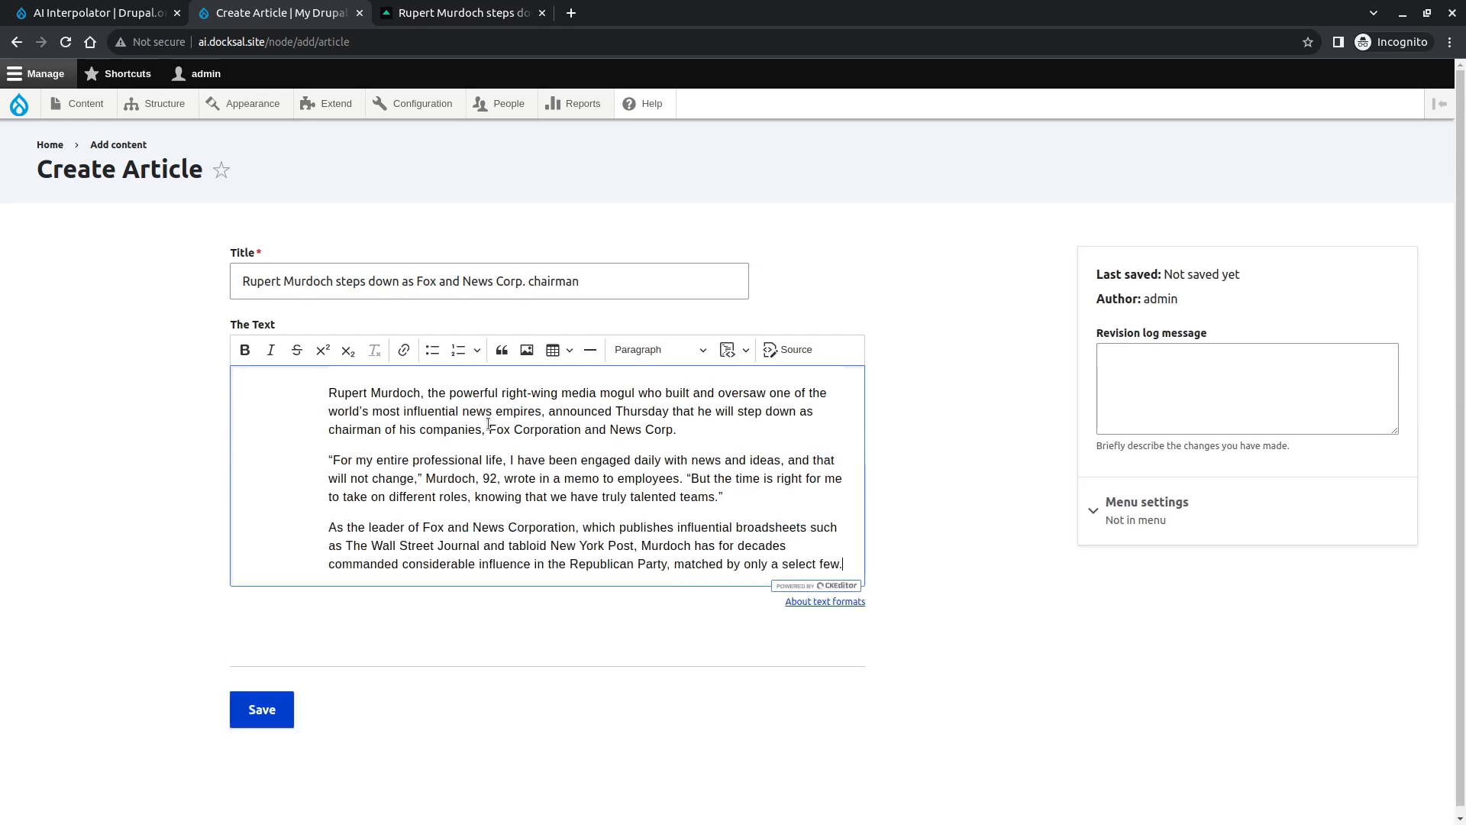
- Undo the paste, paste the three paragraphs again and remove the leftover empty line
key(ctrl+z)
key(ctrl+v)
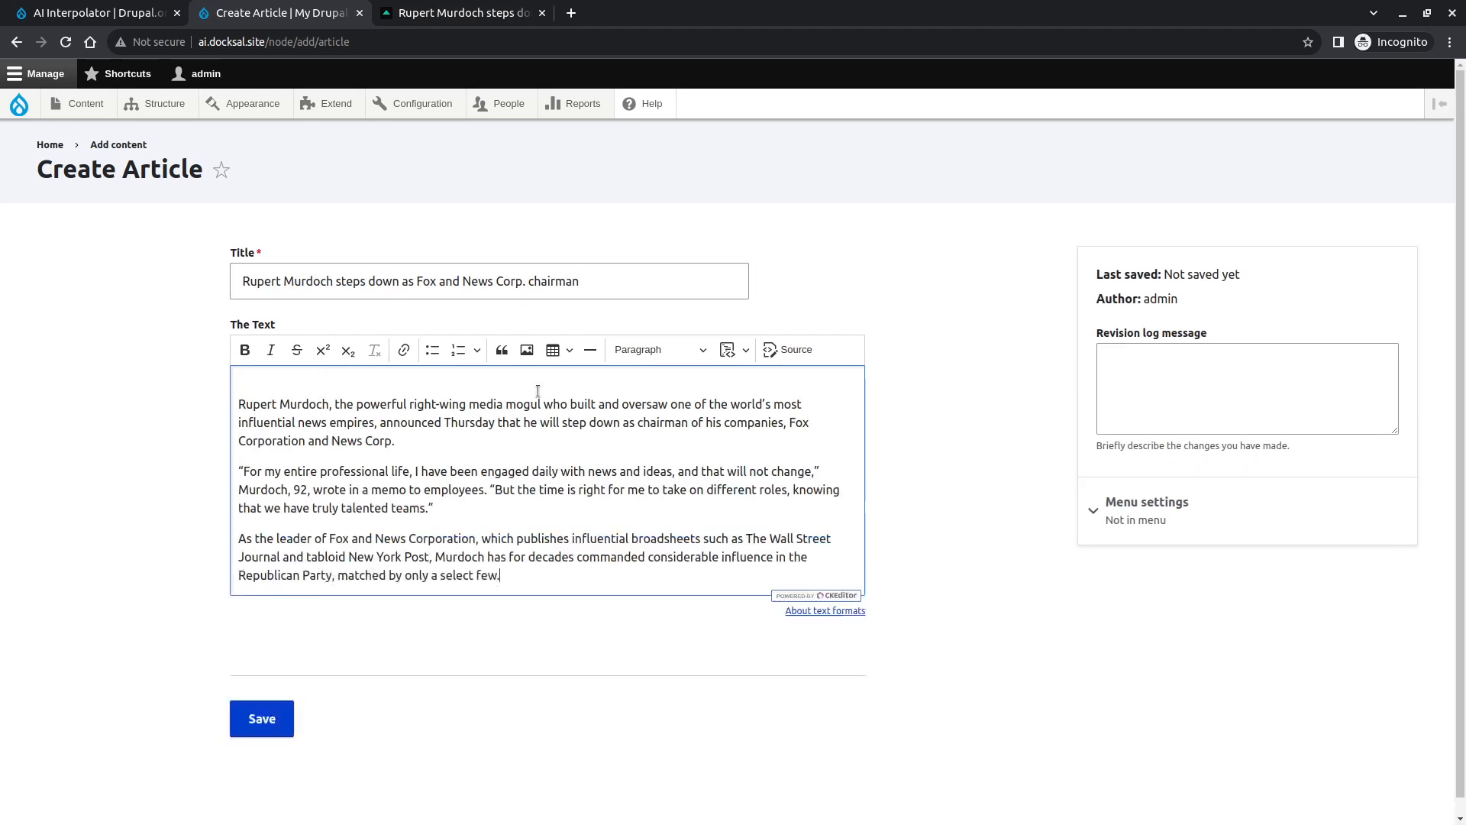
key(Delete)
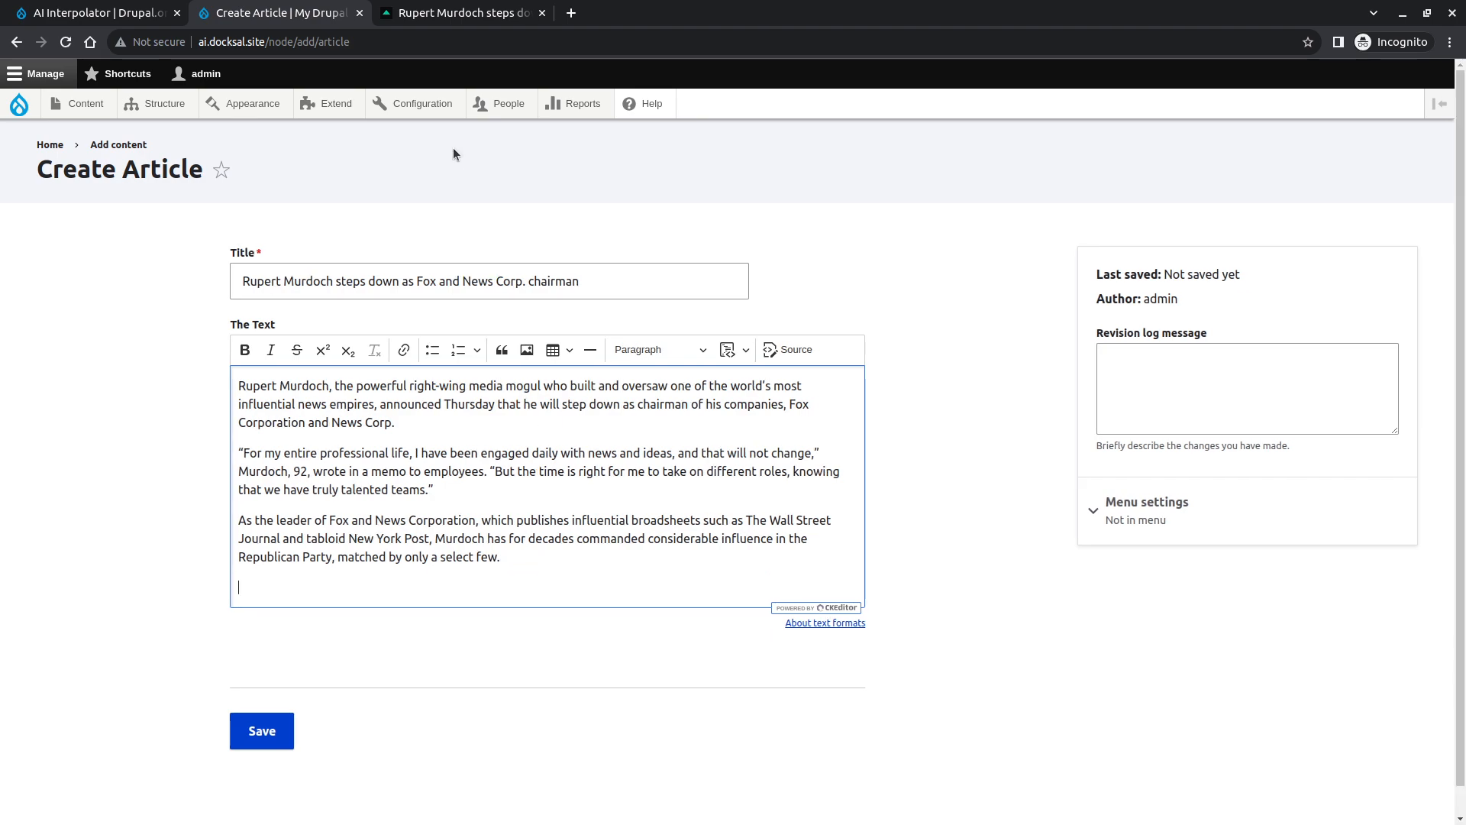
- Copy the next section, from 'Murdoch's decision' to 'known for.', and paste it as plain text into The Text
click(463, 13)
scroll(596, 459, down, 10)
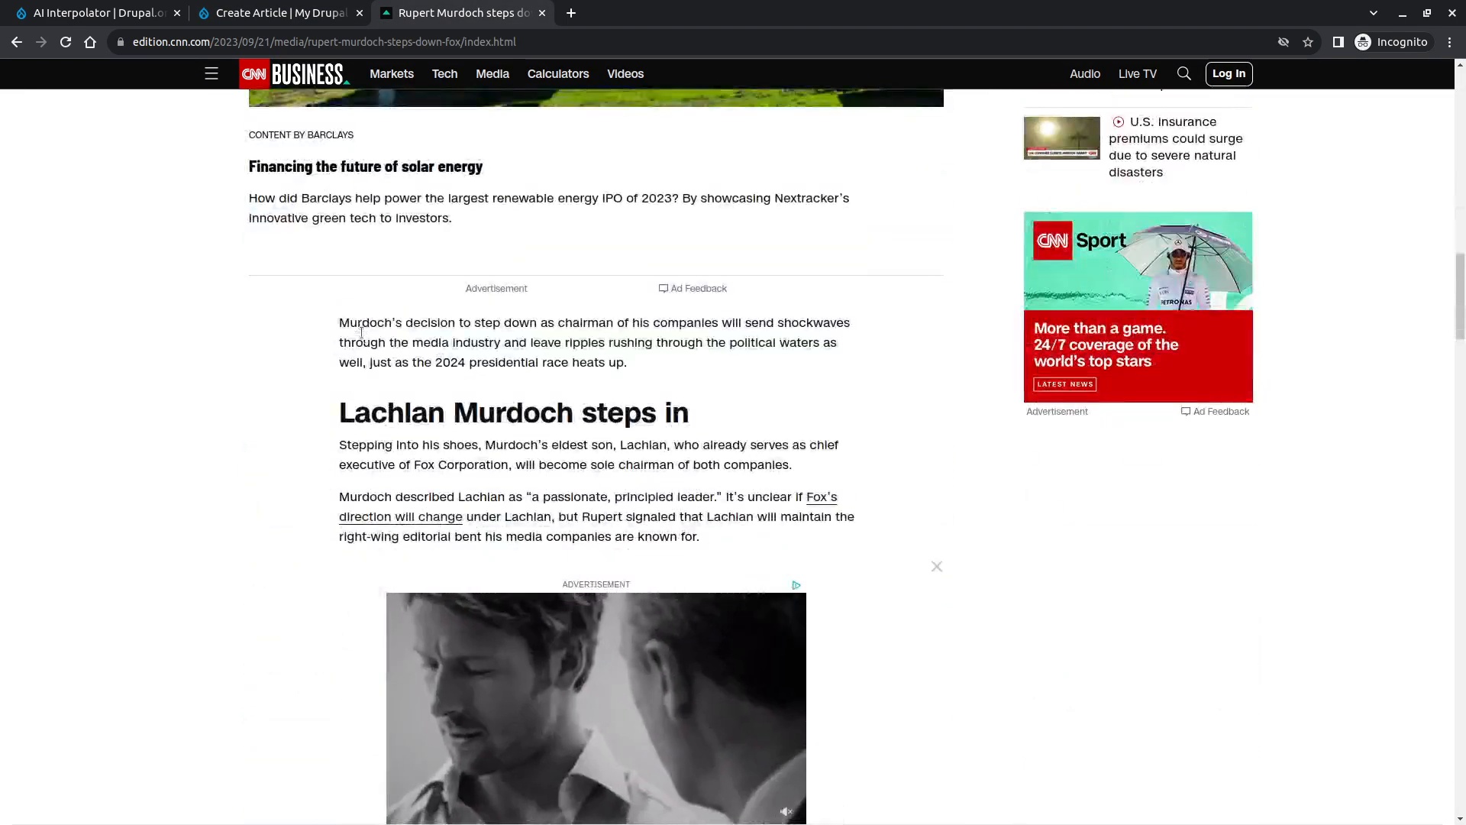
drag(337, 322, 776, 561)
key(ctrl+shift+Tab)
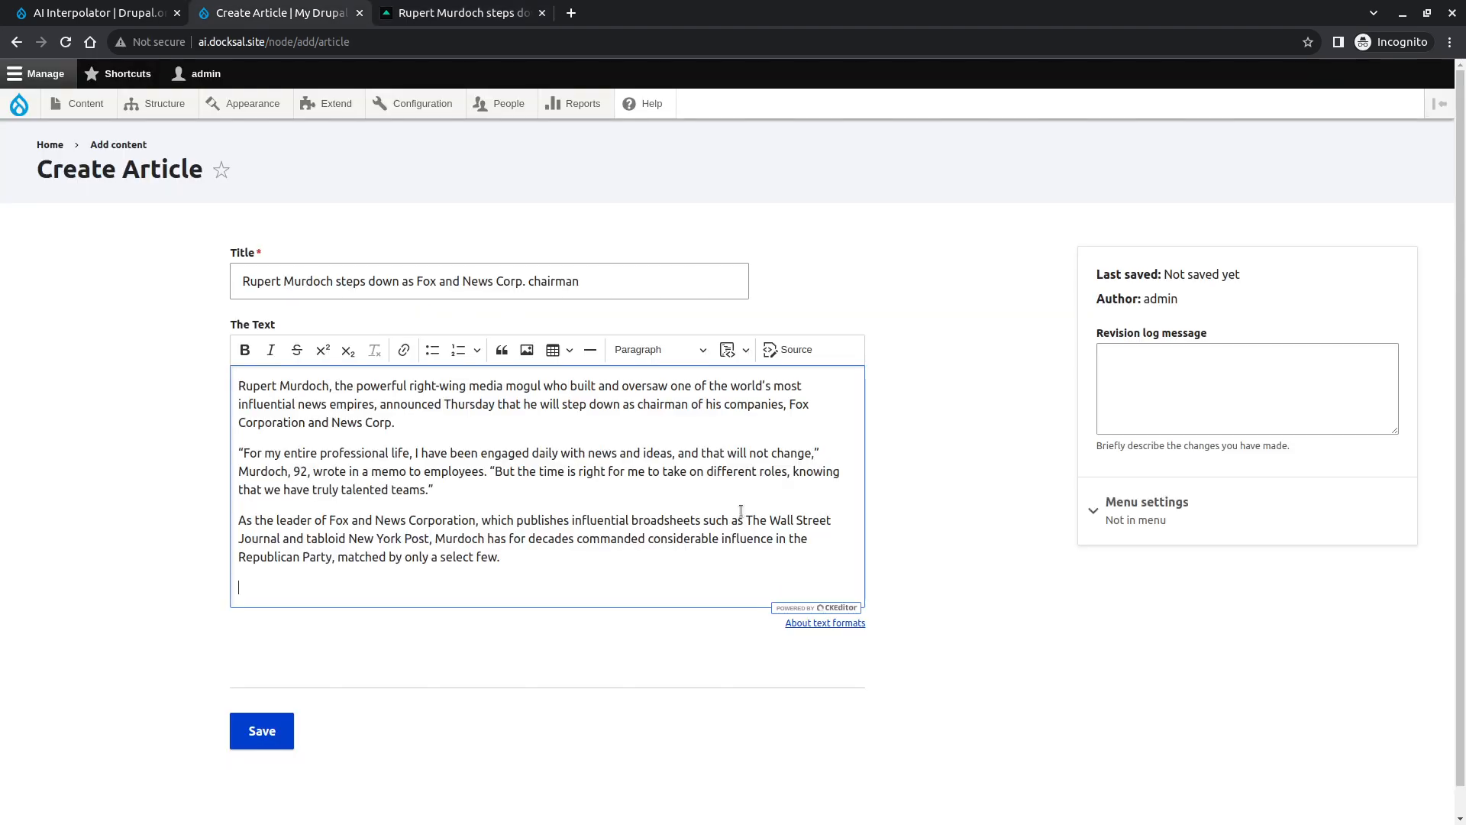
key(ctrl+v)
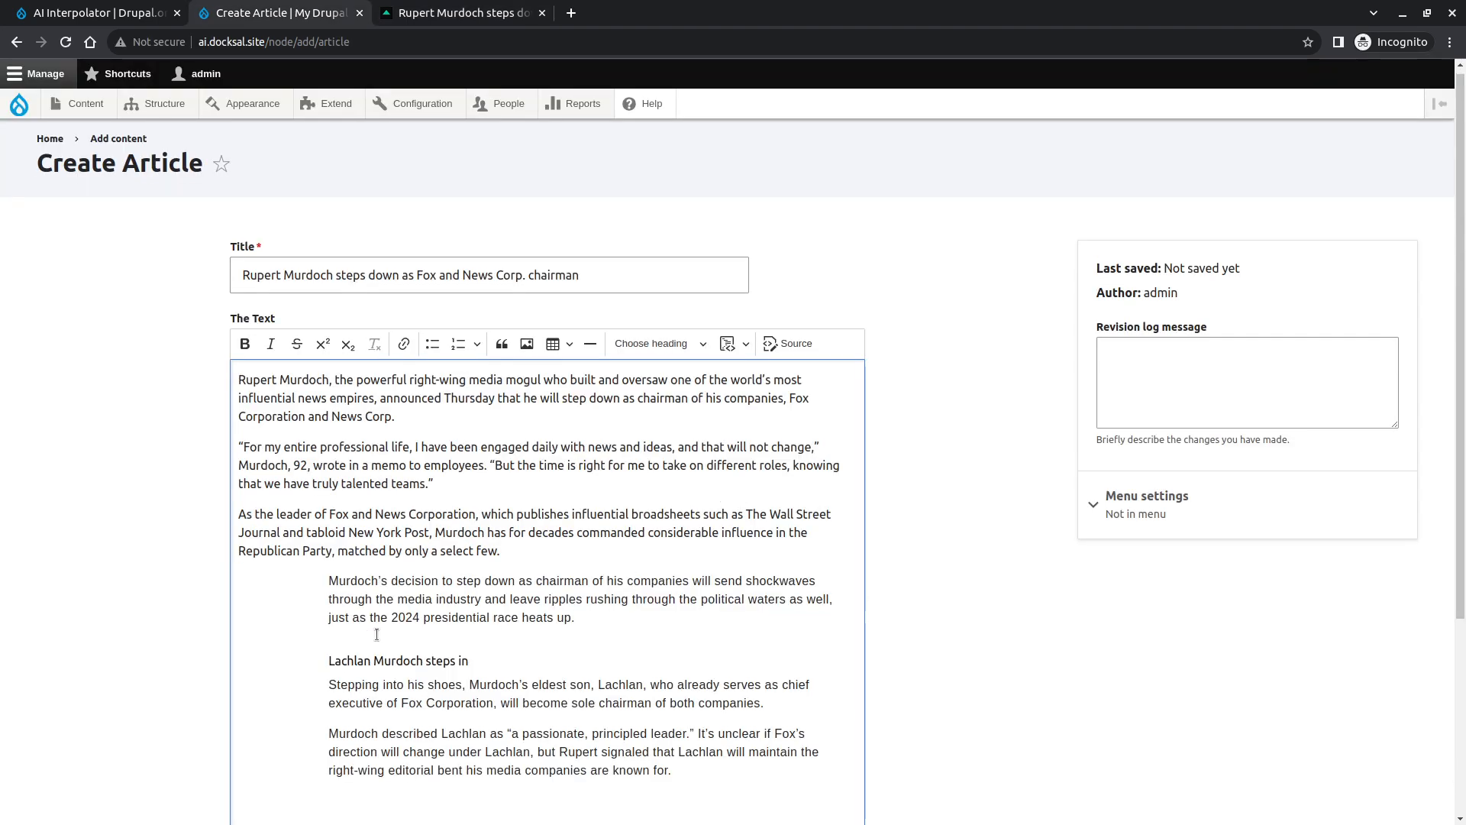
key(ctrl+z)
key(ctrl+shift+v)
- Apply Heading 3 to 'Lachlan Murdoch steps in' and split it from the following paragraph
drag(407, 628, 226, 630)
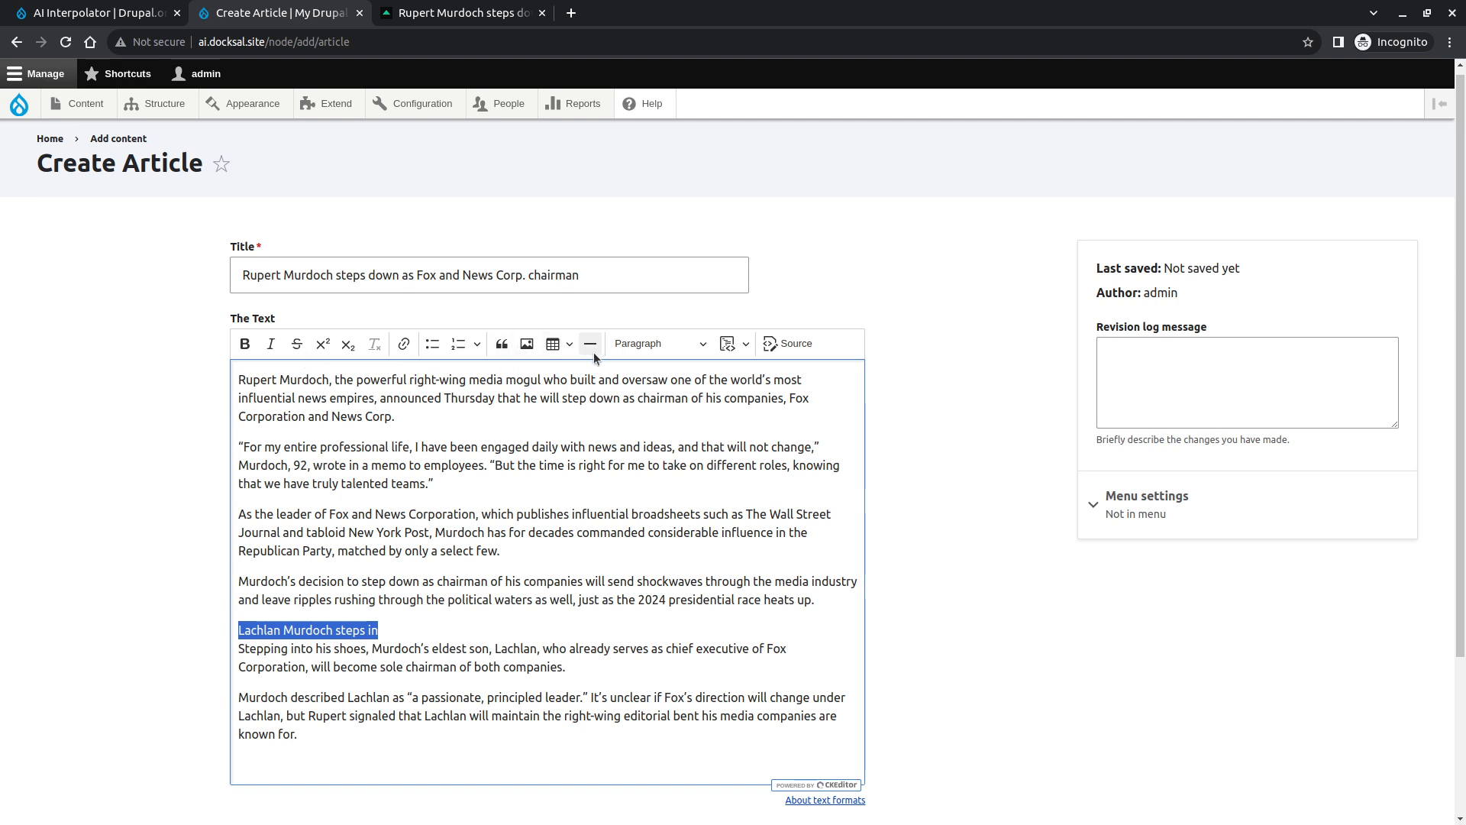
click(658, 344)
click(641, 429)
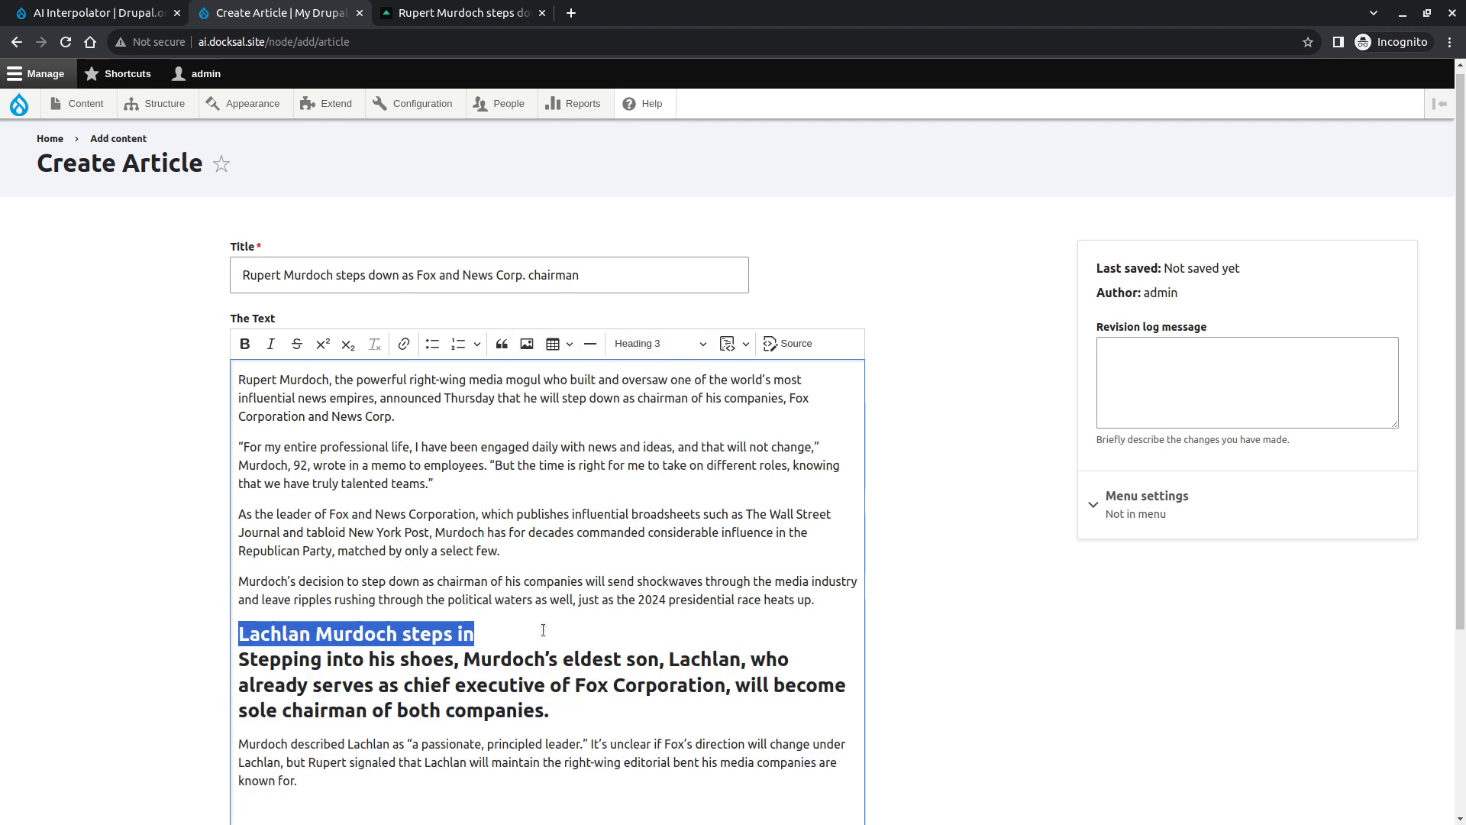
key(Return)
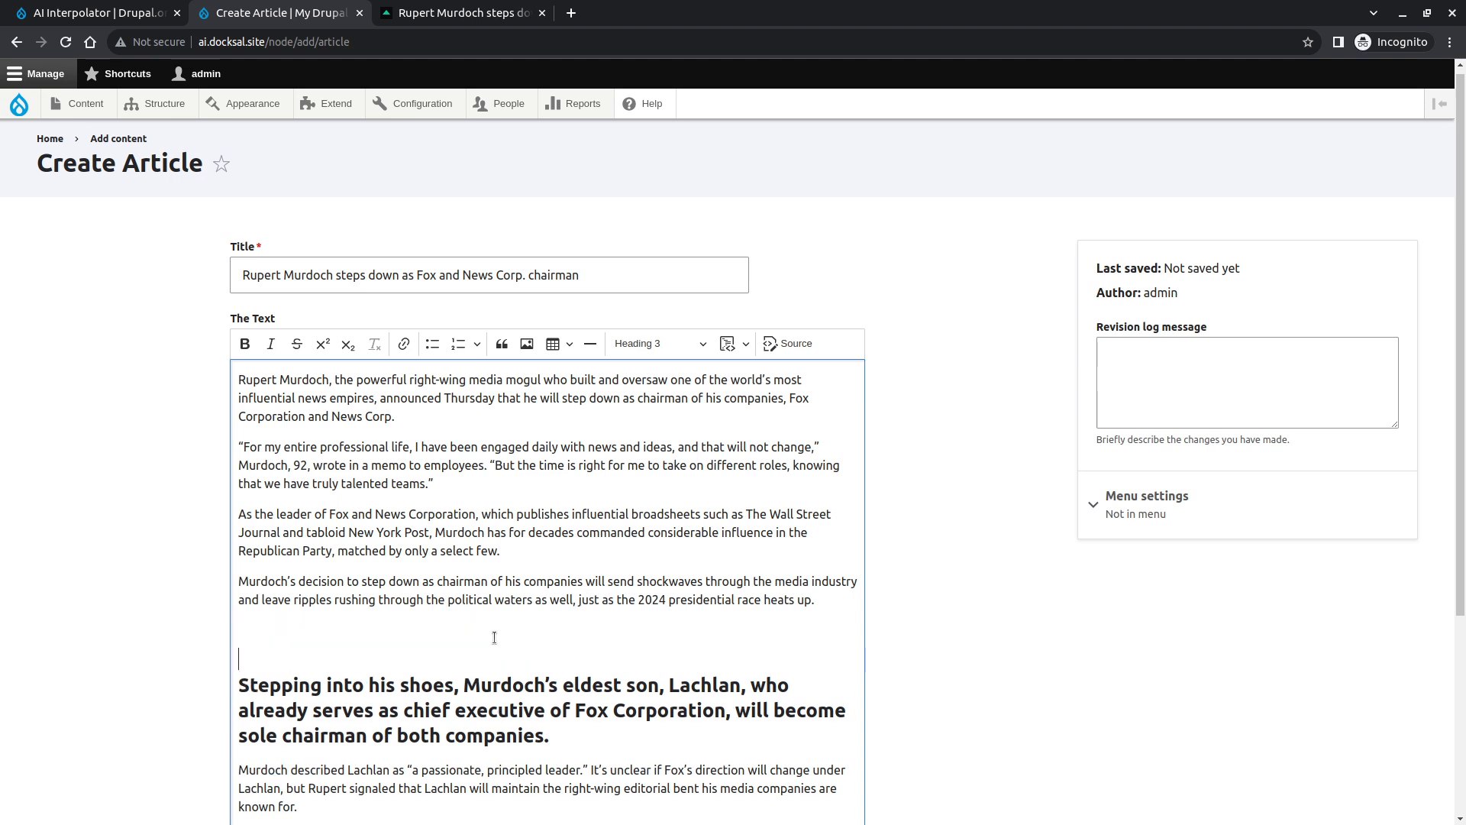
key(ctrl+z)
key(Left)
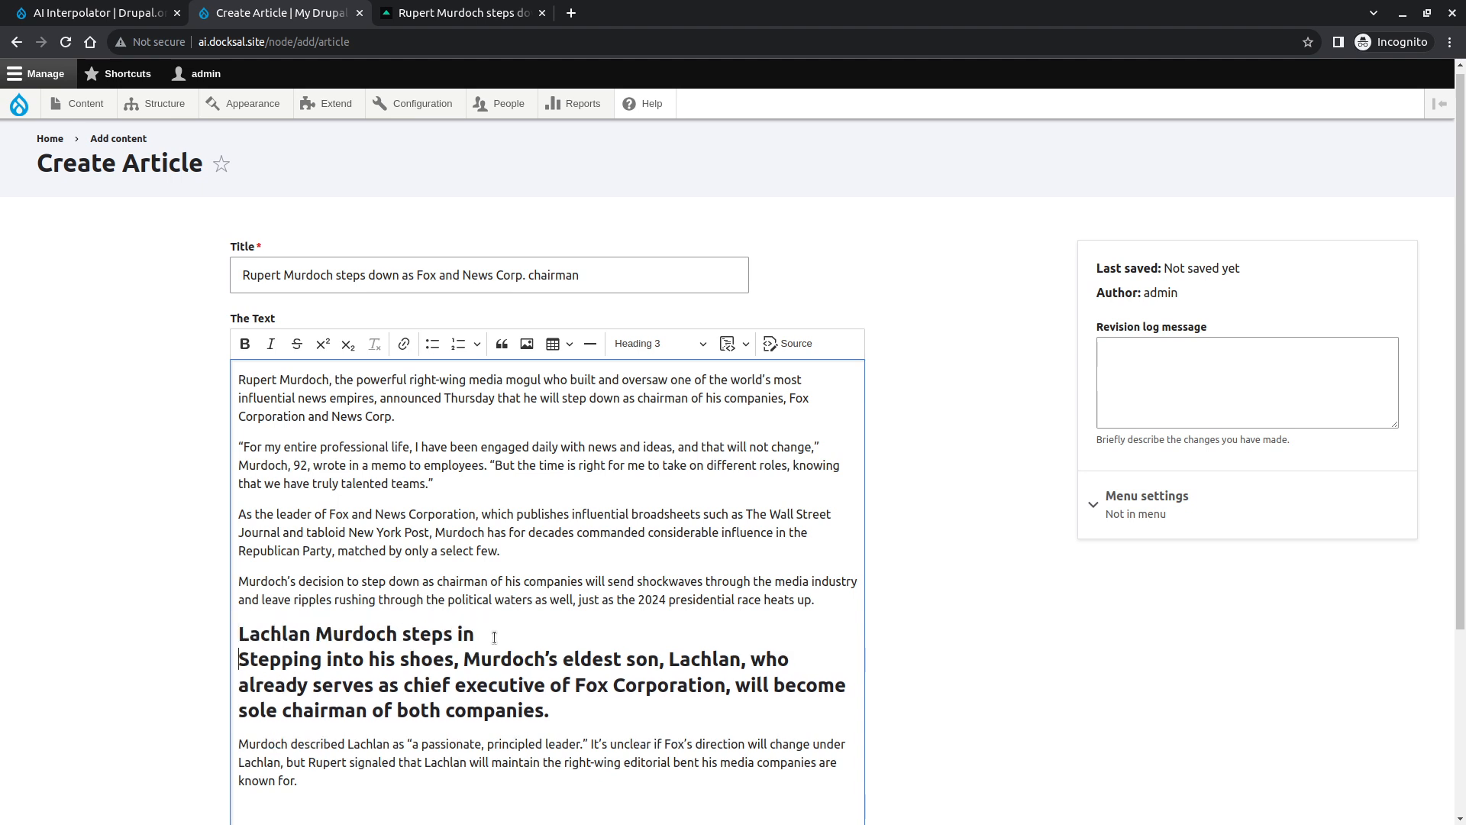
key(Return)
- Reset the paragraph after the subheading to Paragraph format
key(shift+Down)
key(shift+Down)
key(shift+Down)
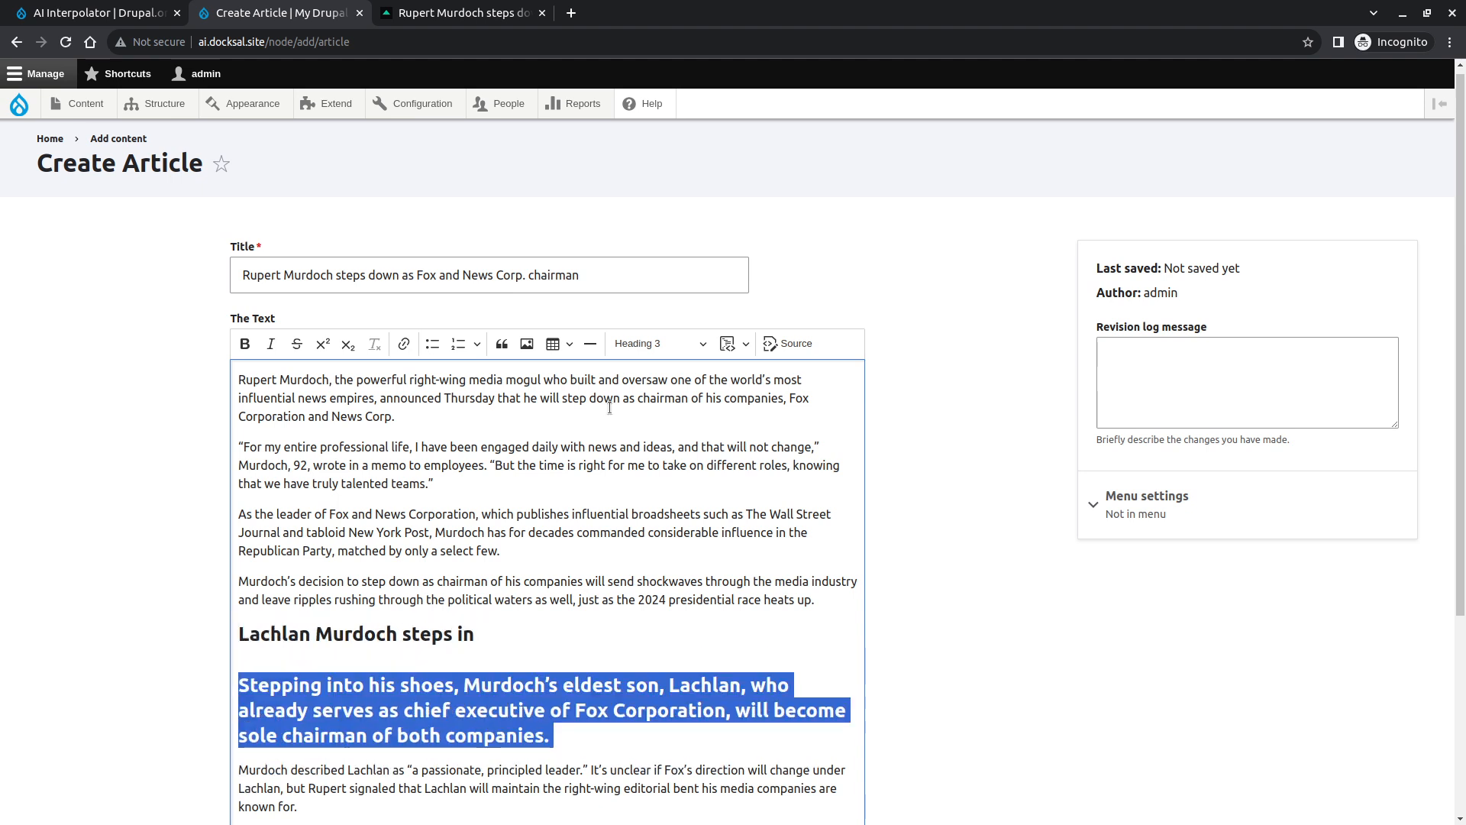
click(653, 362)
click(560, 730)
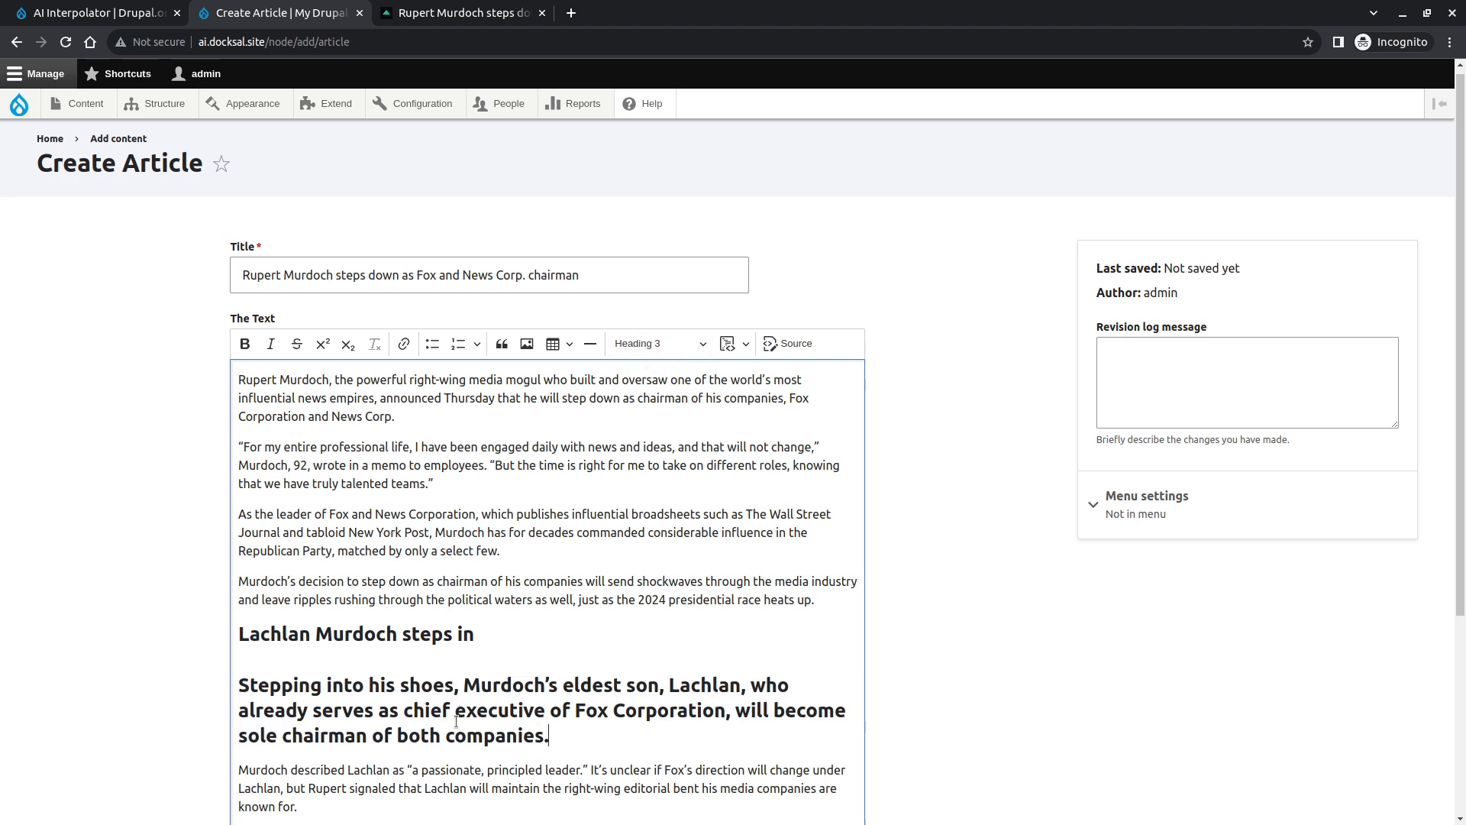
drag(560, 730, 159, 681)
click(659, 344)
click(653, 373)
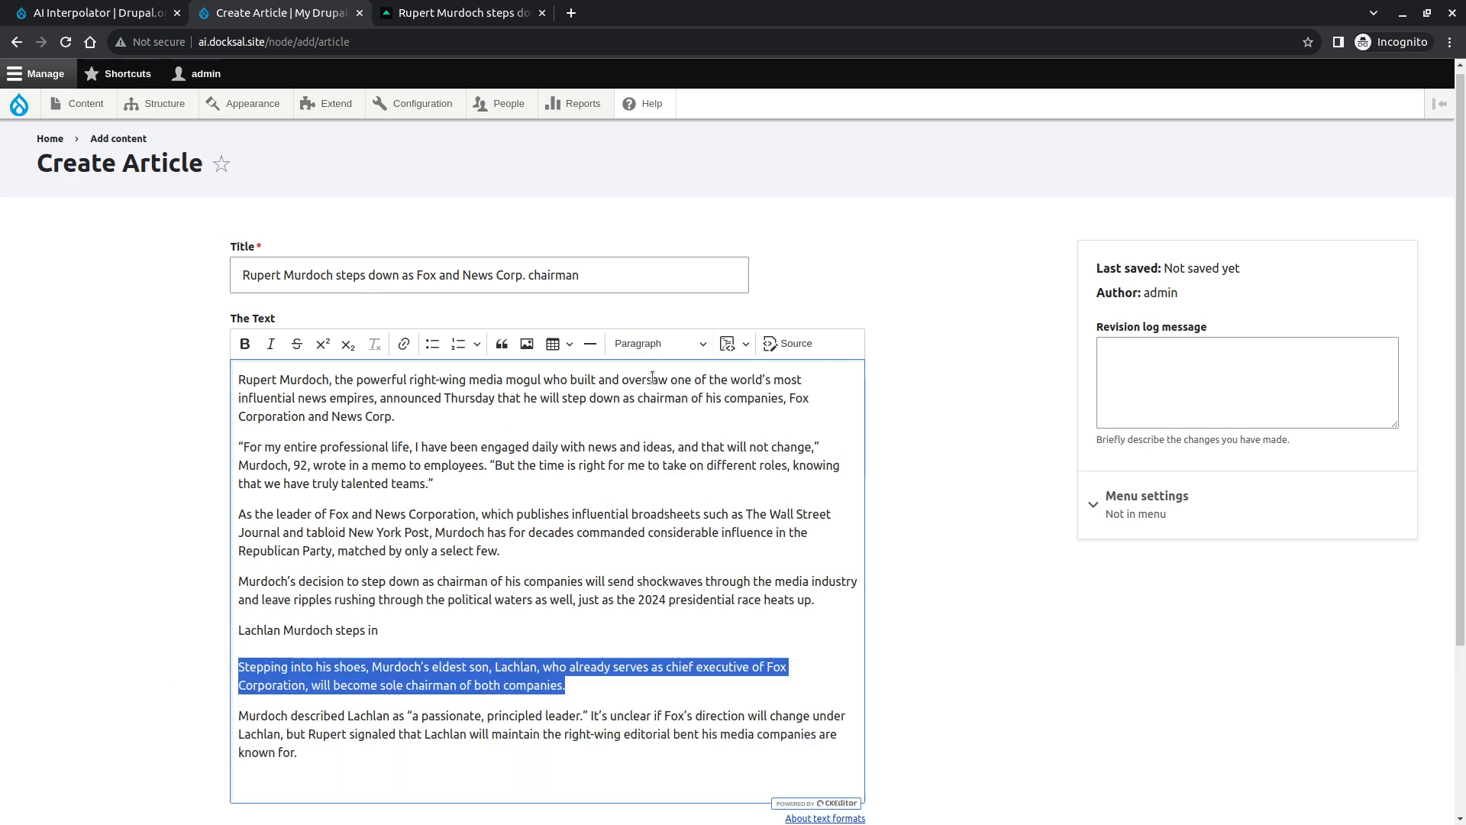
- Remove the empty line between 'Lachlan Murdoch steps in' and the next paragraph
click(387, 667)
click(385, 635)
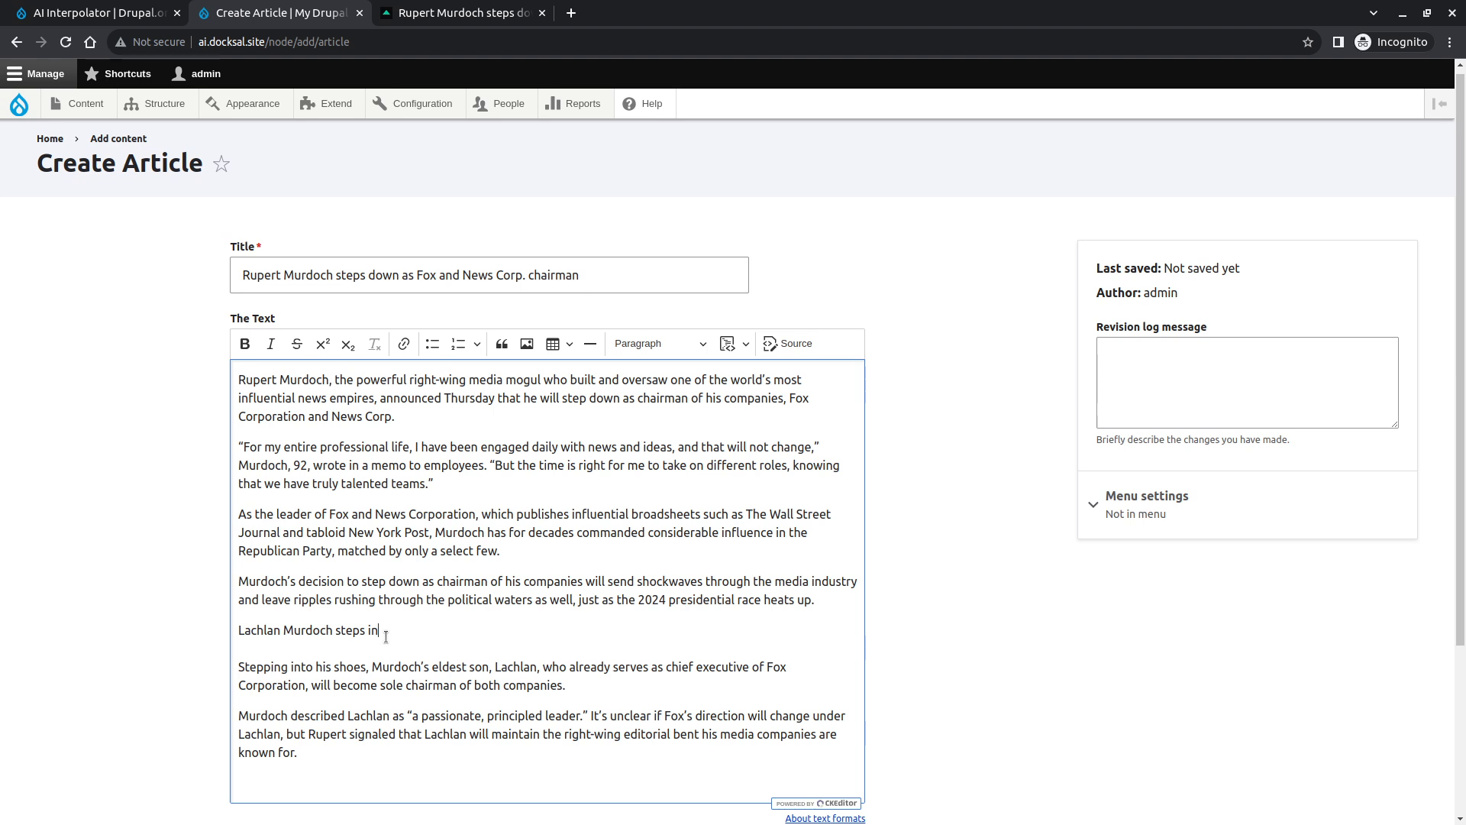
key(Delete)
key(Delete)
key(Return)
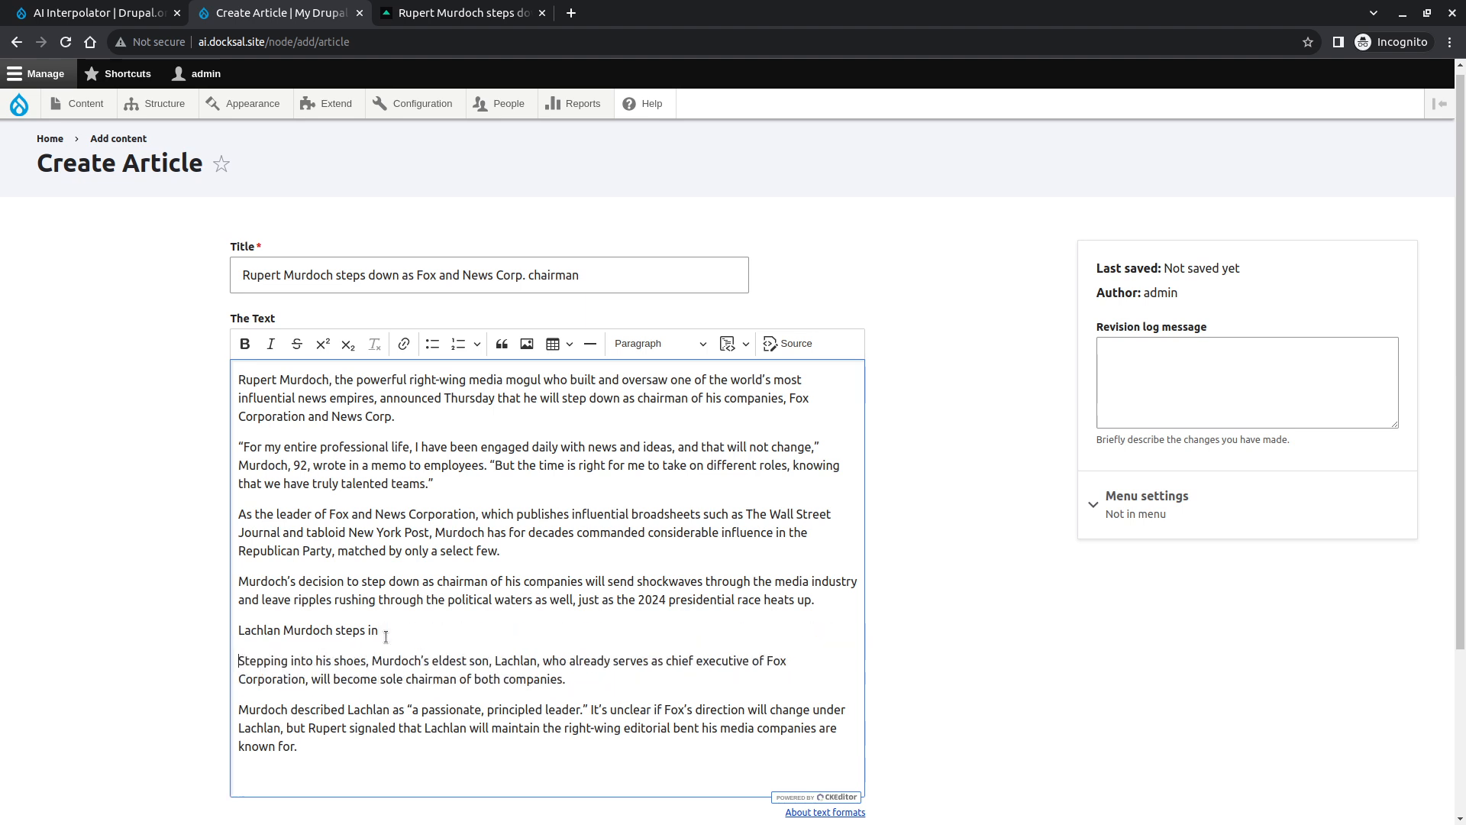
- Format the 'Lachlan Murdoch steps in' line as a heading
key(shift+End)
click(669, 347)
click(670, 399)
click(425, 736)
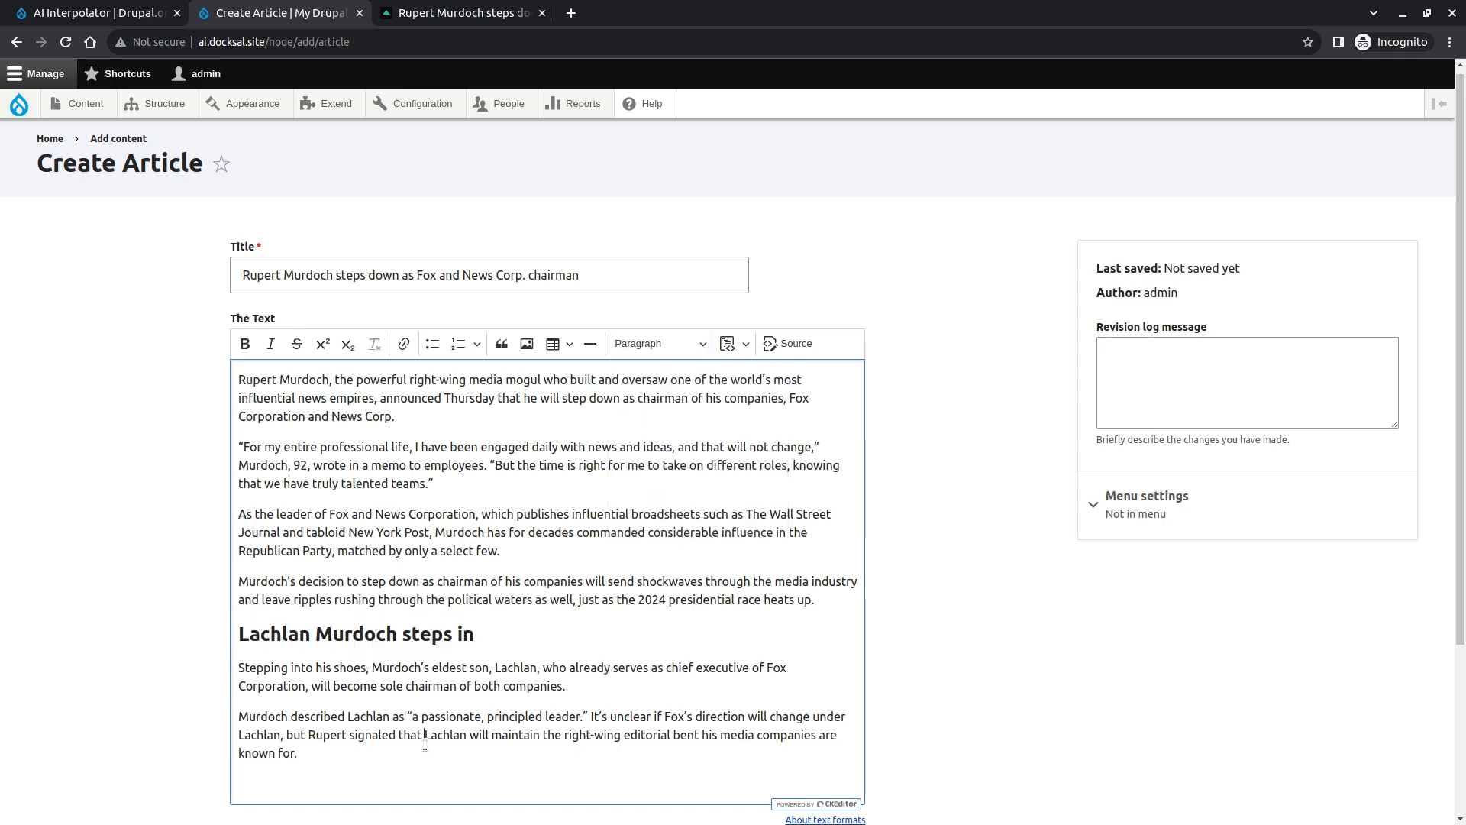
- Copy three more paragraphs, from 'My father firmly believed' to 'bad for the country.', into The Text and save the article
key(ctrl+Tab)
scroll(489, 611, down, 10)
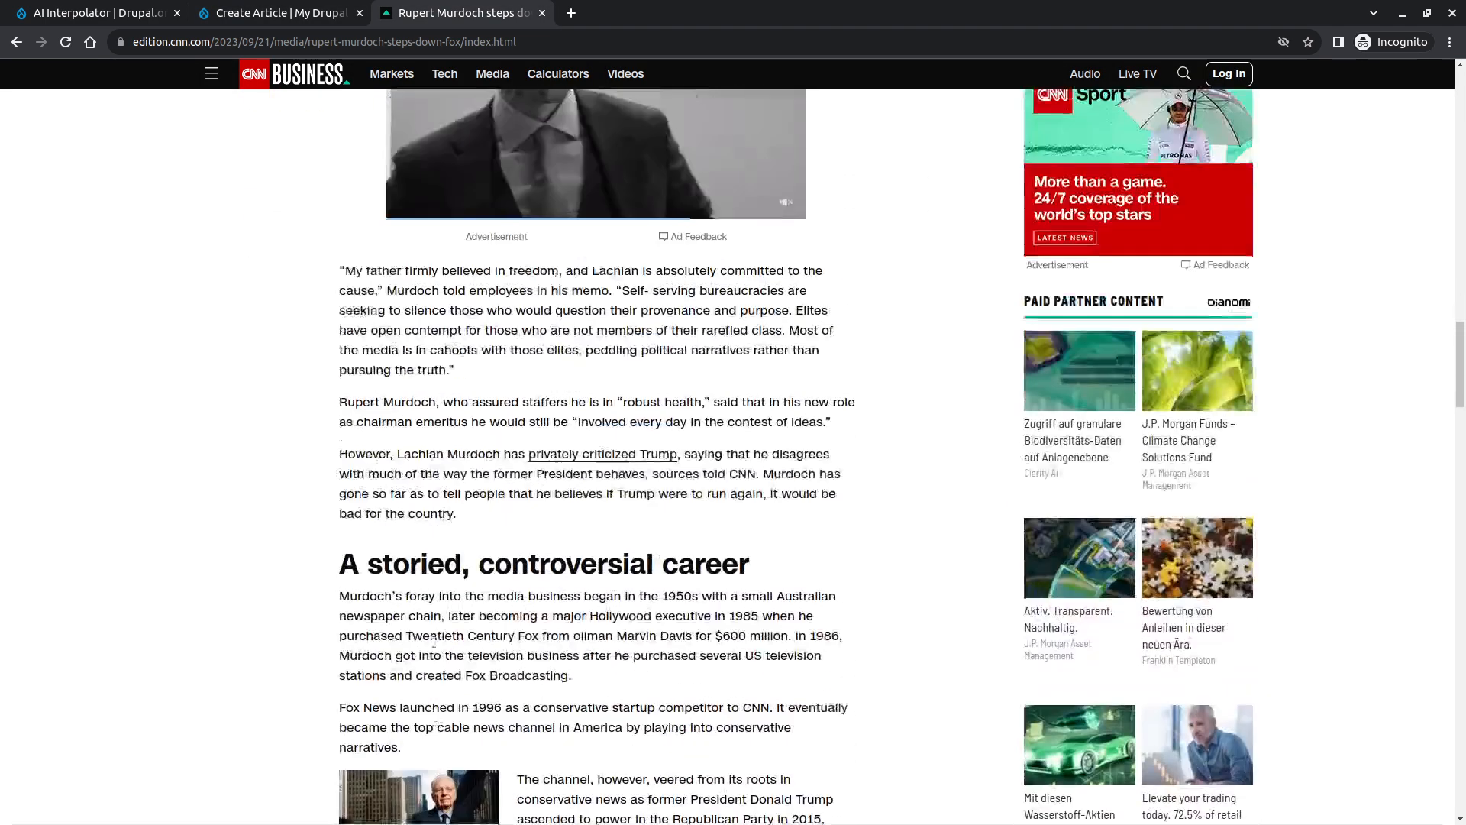
drag(497, 588, 319, 310)
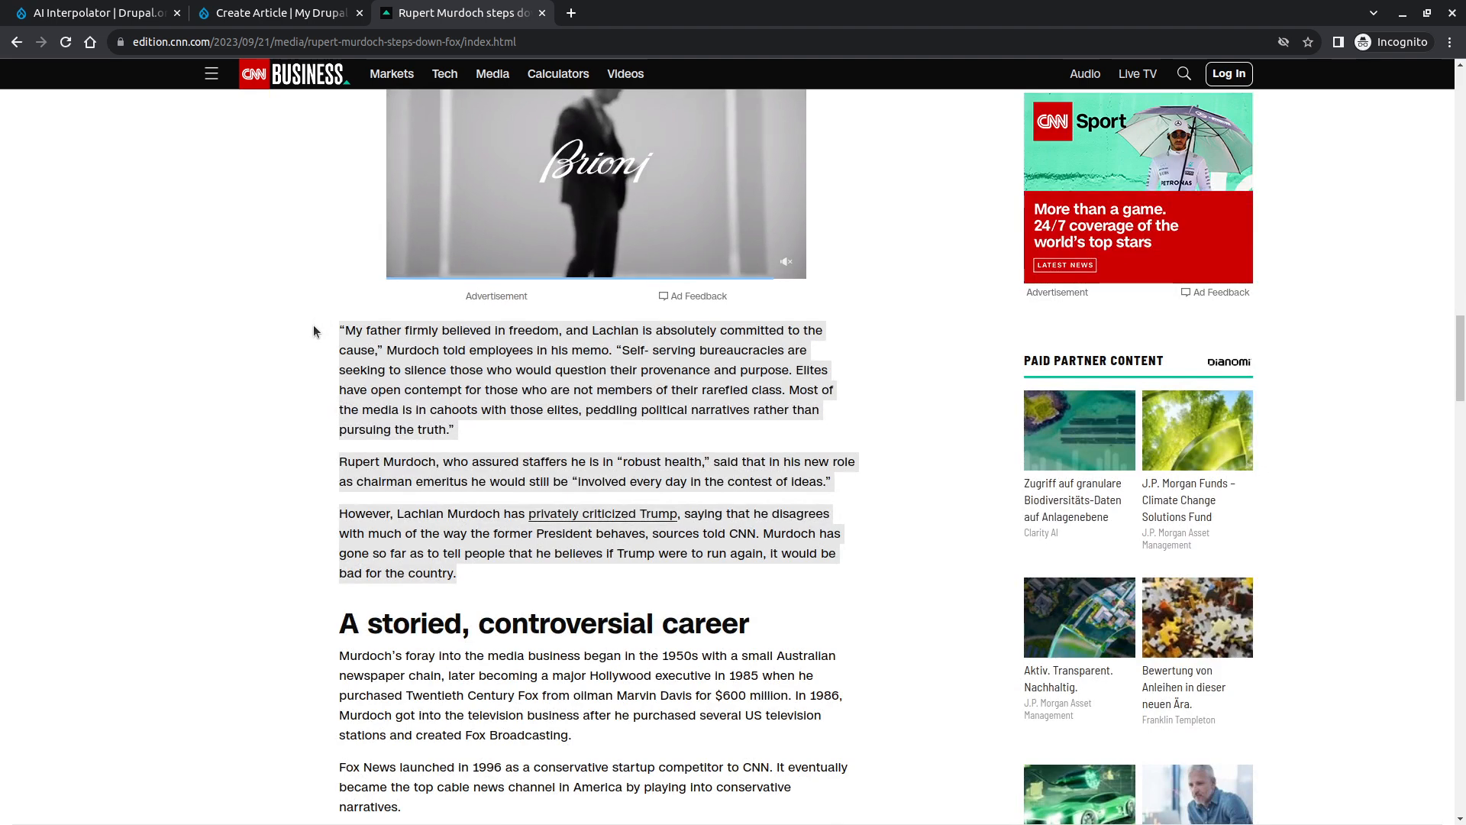
key(ctrl+shift+Tab)
key(ctrl+v)
scroll(180, 687, down, 4)
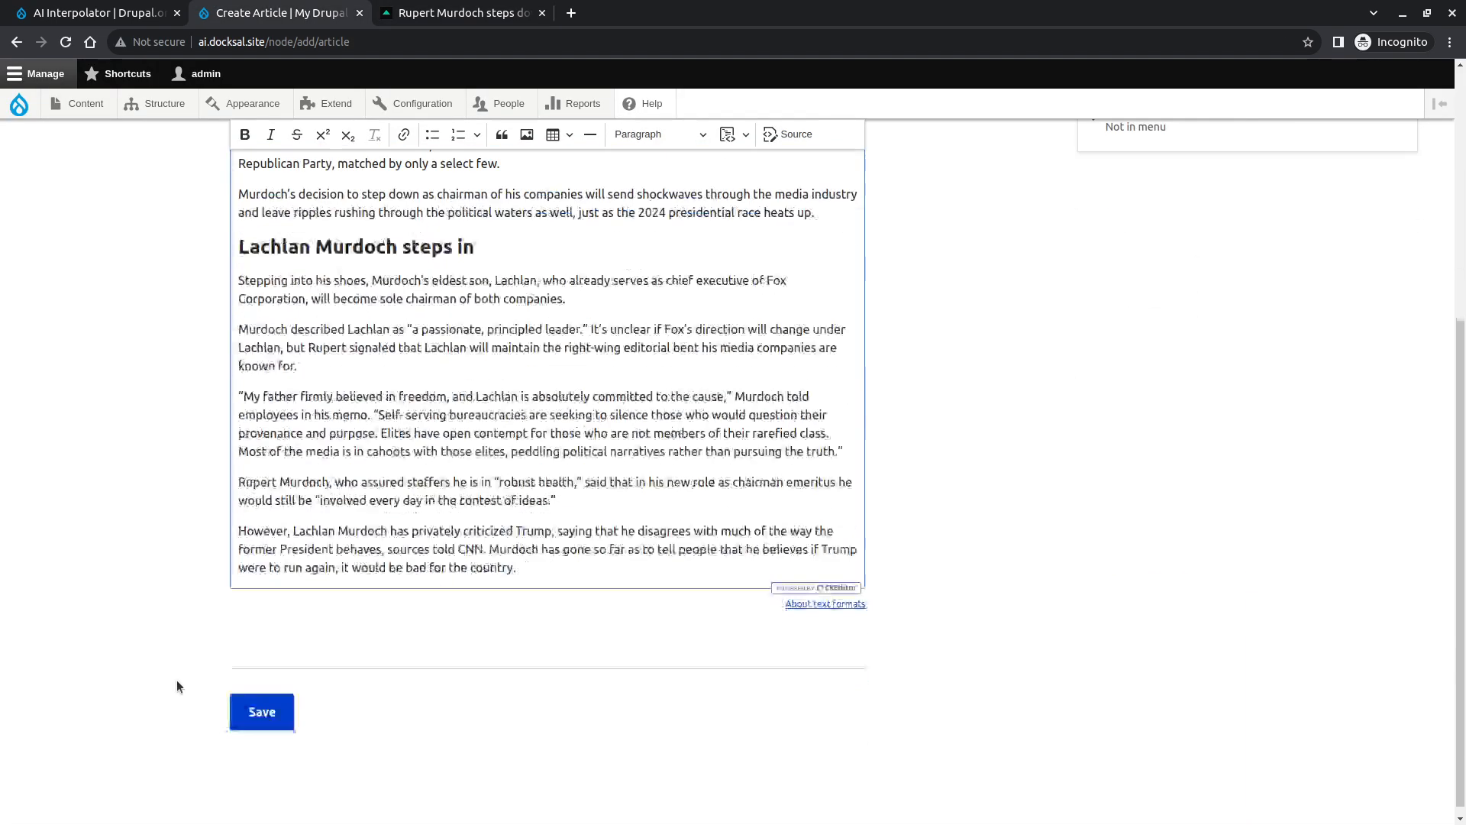
click(238, 689)
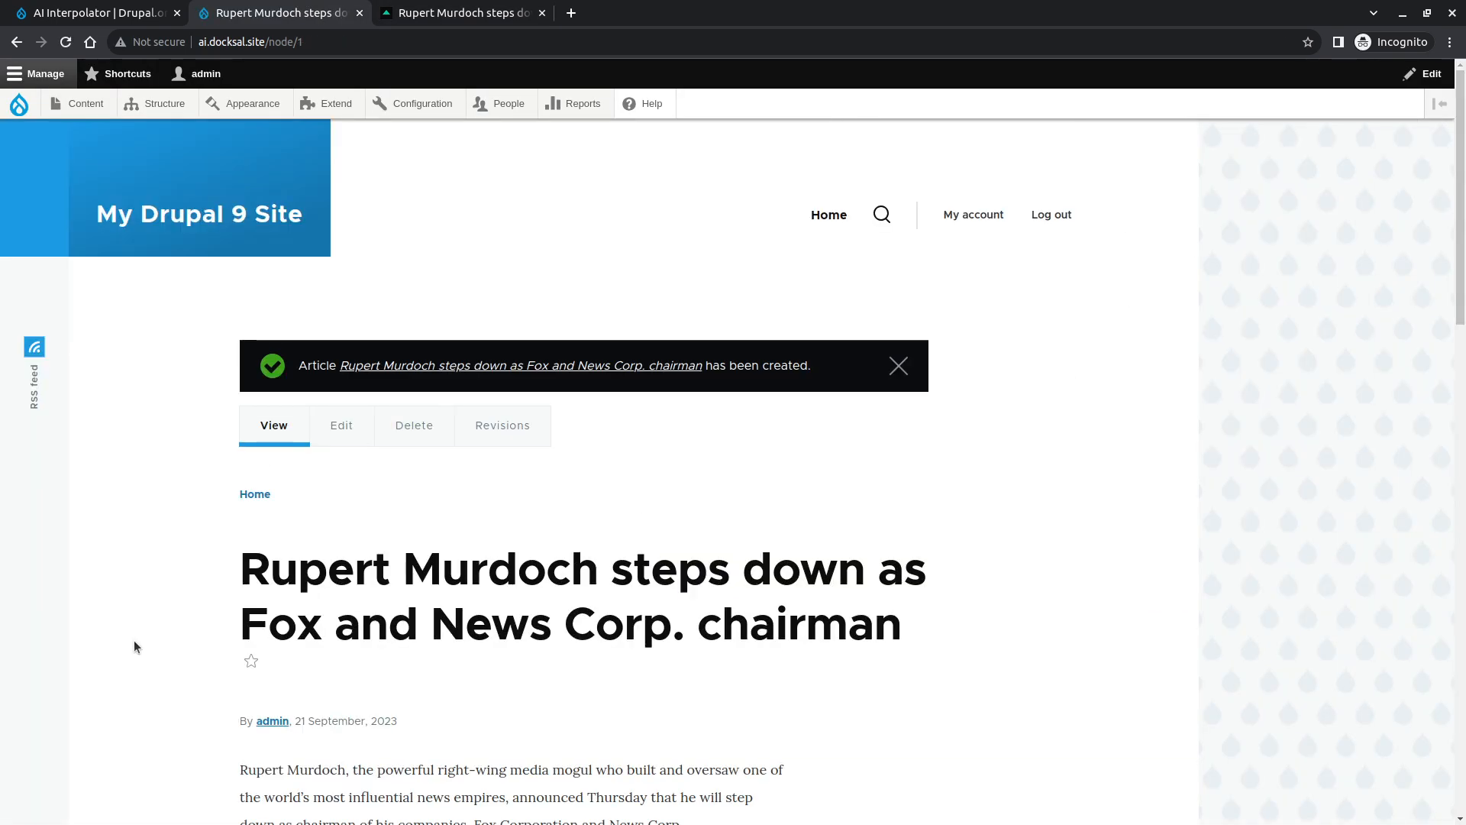
- Scroll through the published article page to review its title and body text
scroll(138, 629, down, 5)
scroll(153, 602, up, 4)
scroll(153, 602, down, 10)
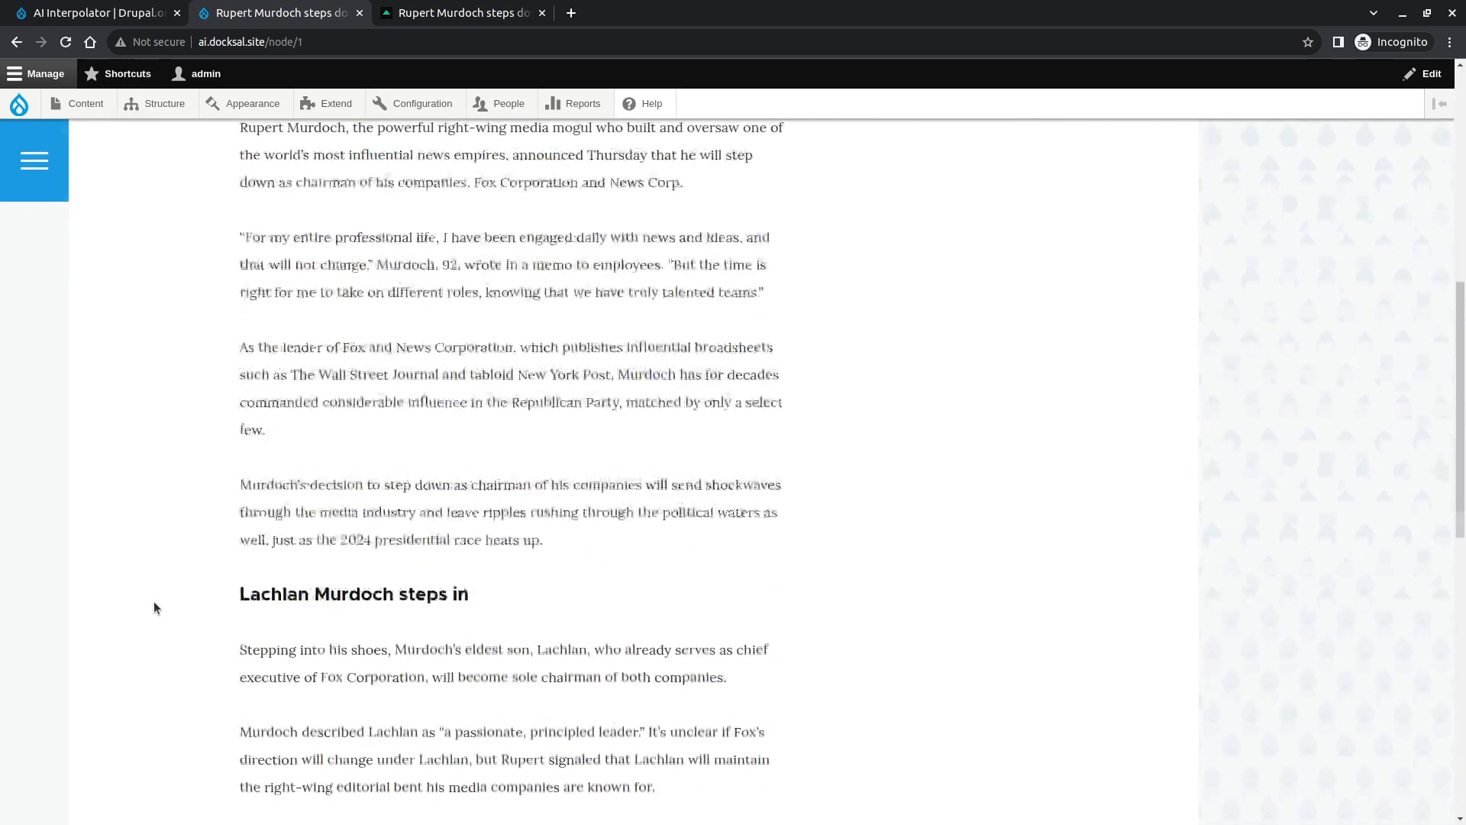
scroll(475, 563, down, 3)
scroll(475, 563, down, 2)
scroll(475, 563, up, 2)
scroll(475, 563, up, 10)
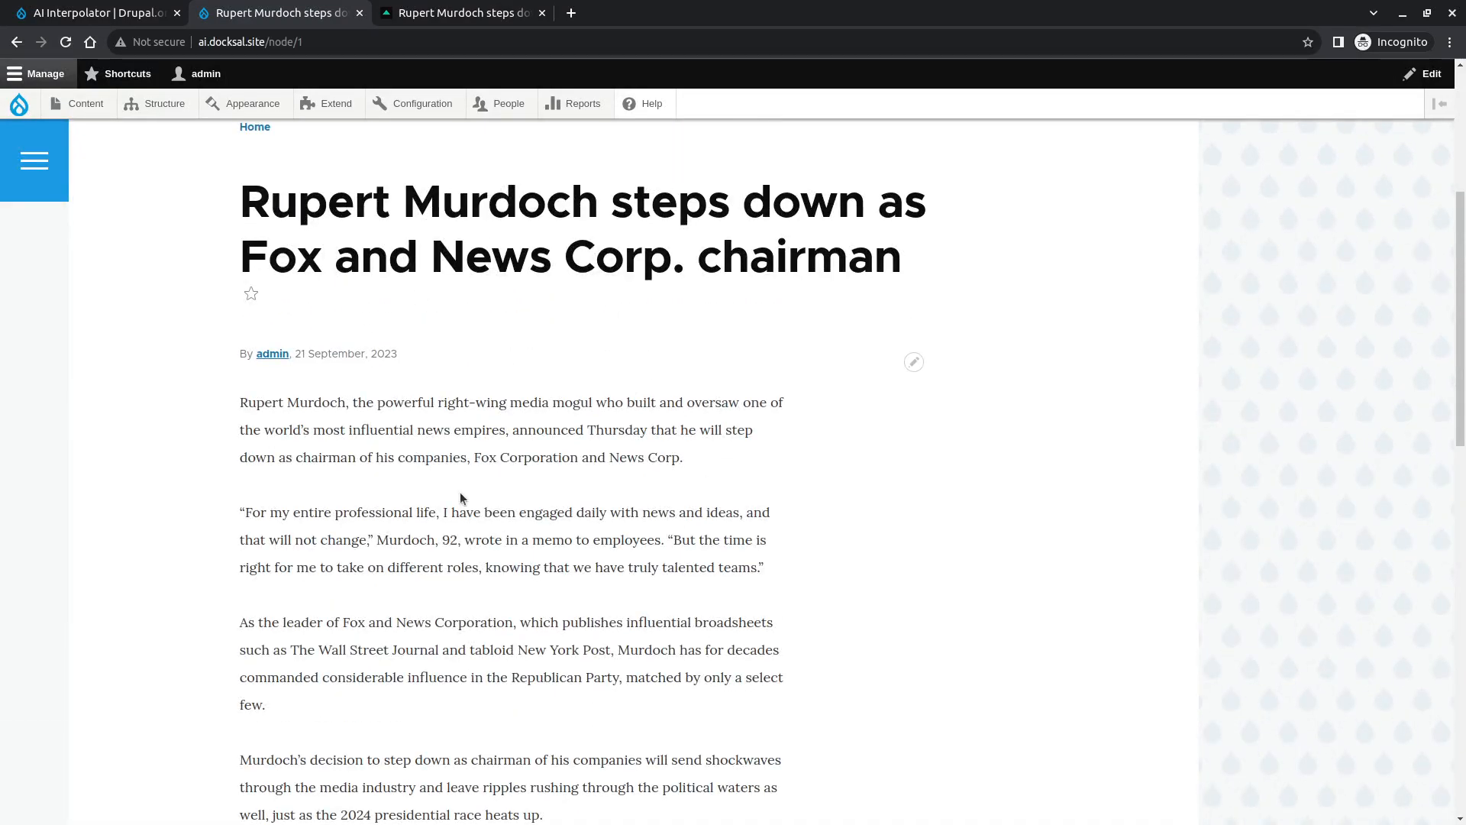
scroll(460, 493, up, 1)
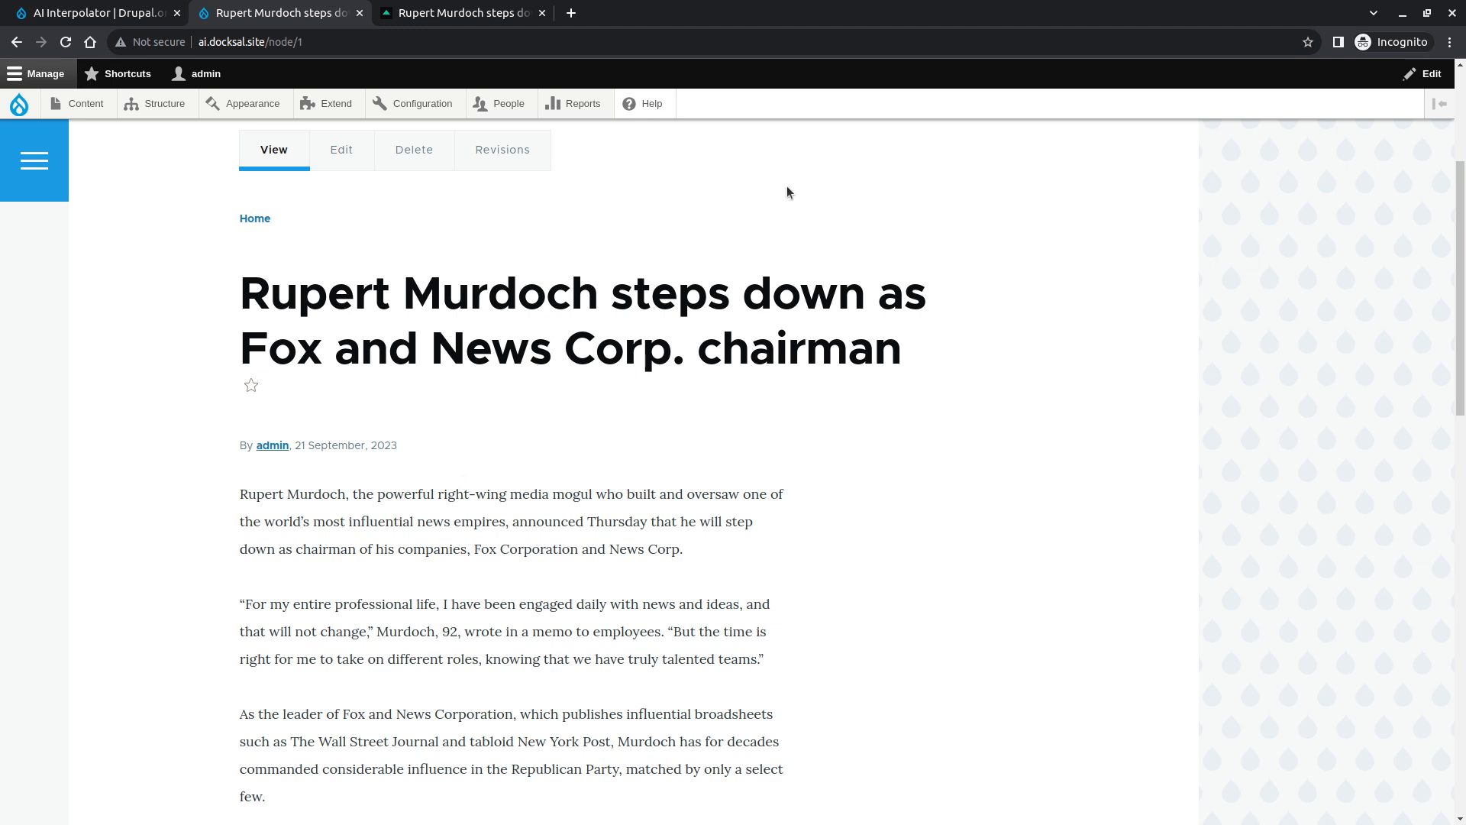
- Close the extra article tab and add a Text (formatted, long) field labelled Summary to the Article content type
click(542, 13)
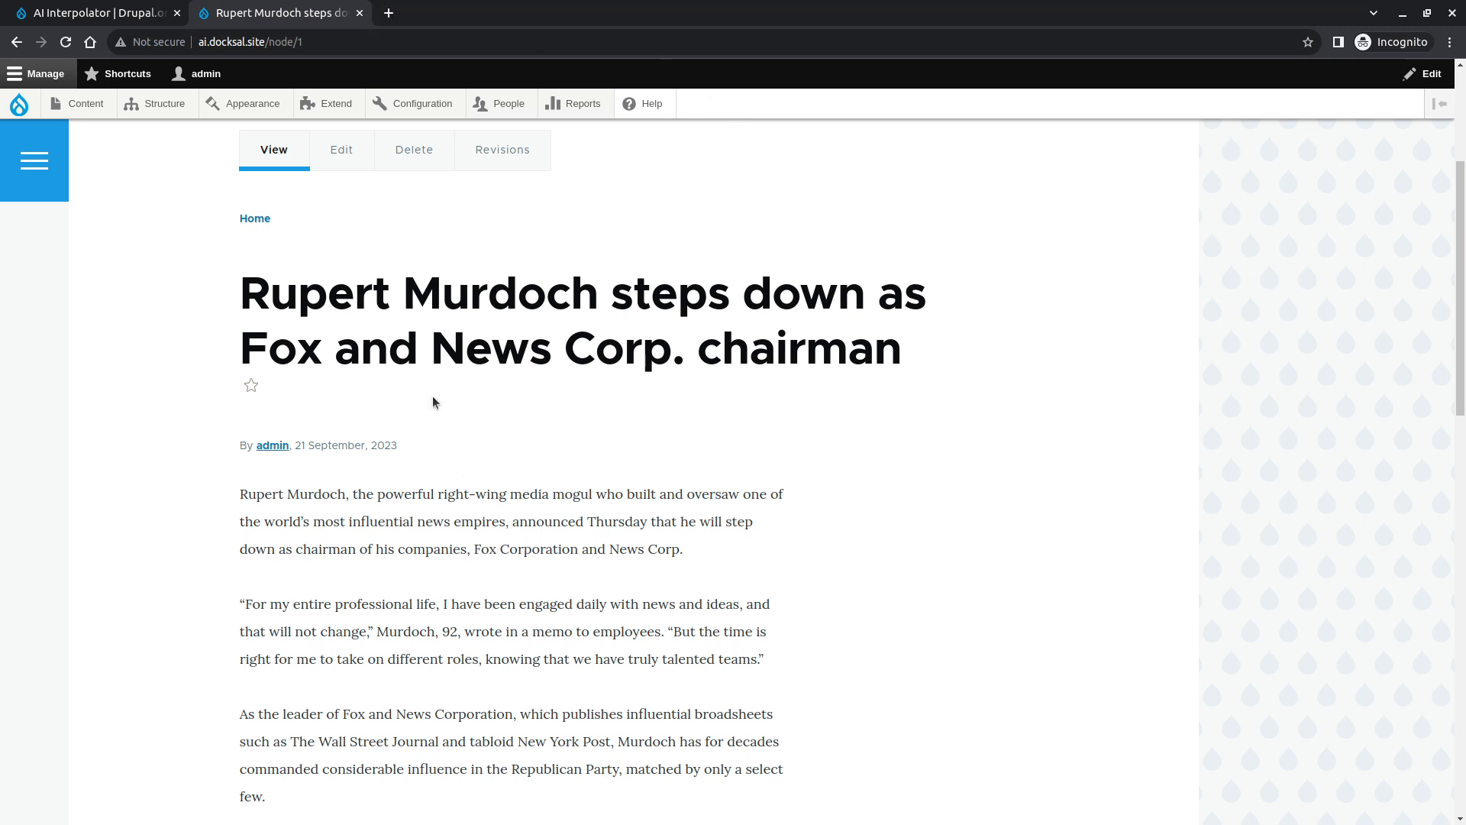
mouse_move(184, 108)
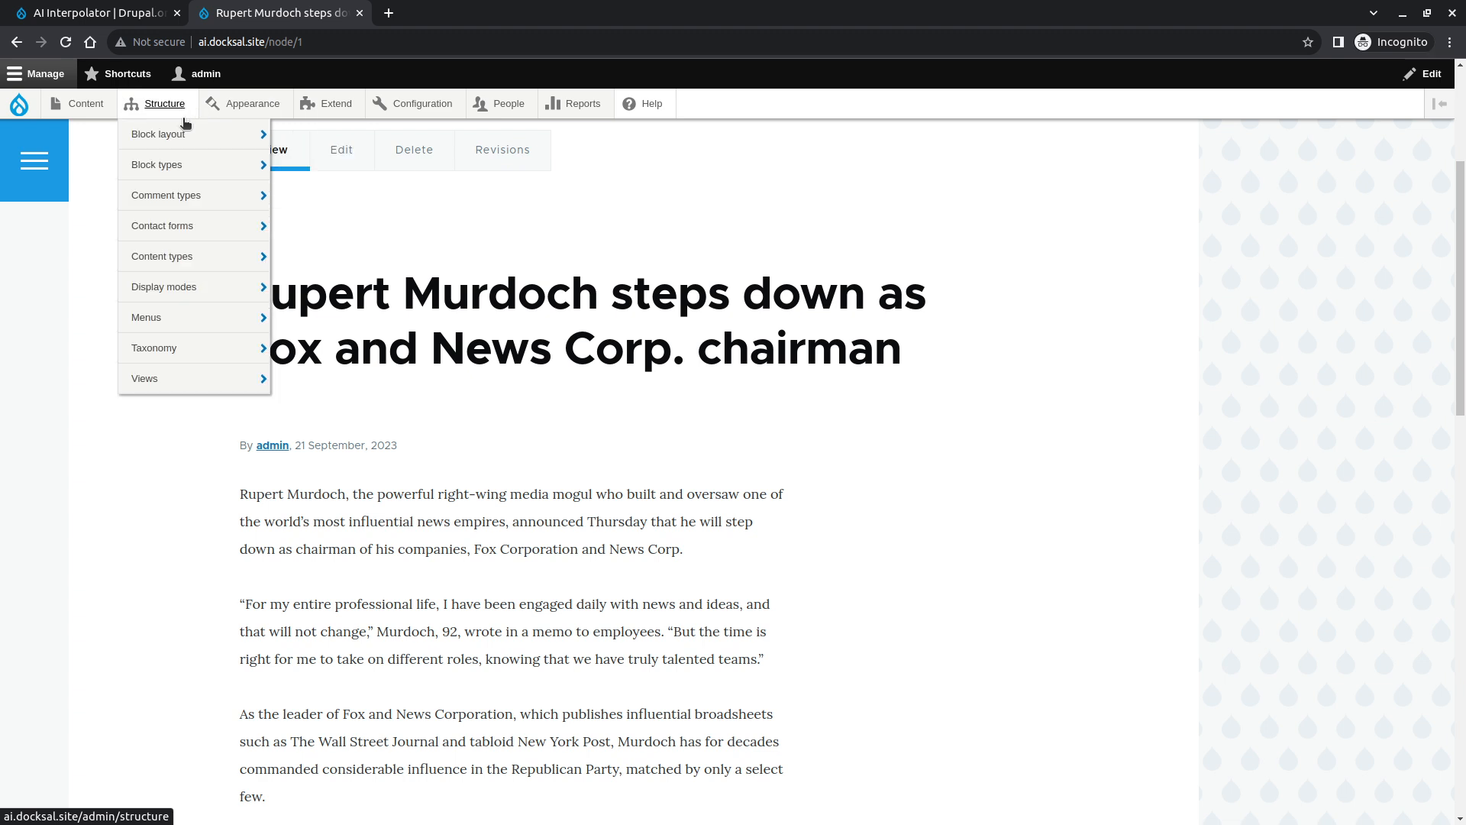
mouse_move(195, 198)
mouse_move(229, 256)
mouse_move(352, 291)
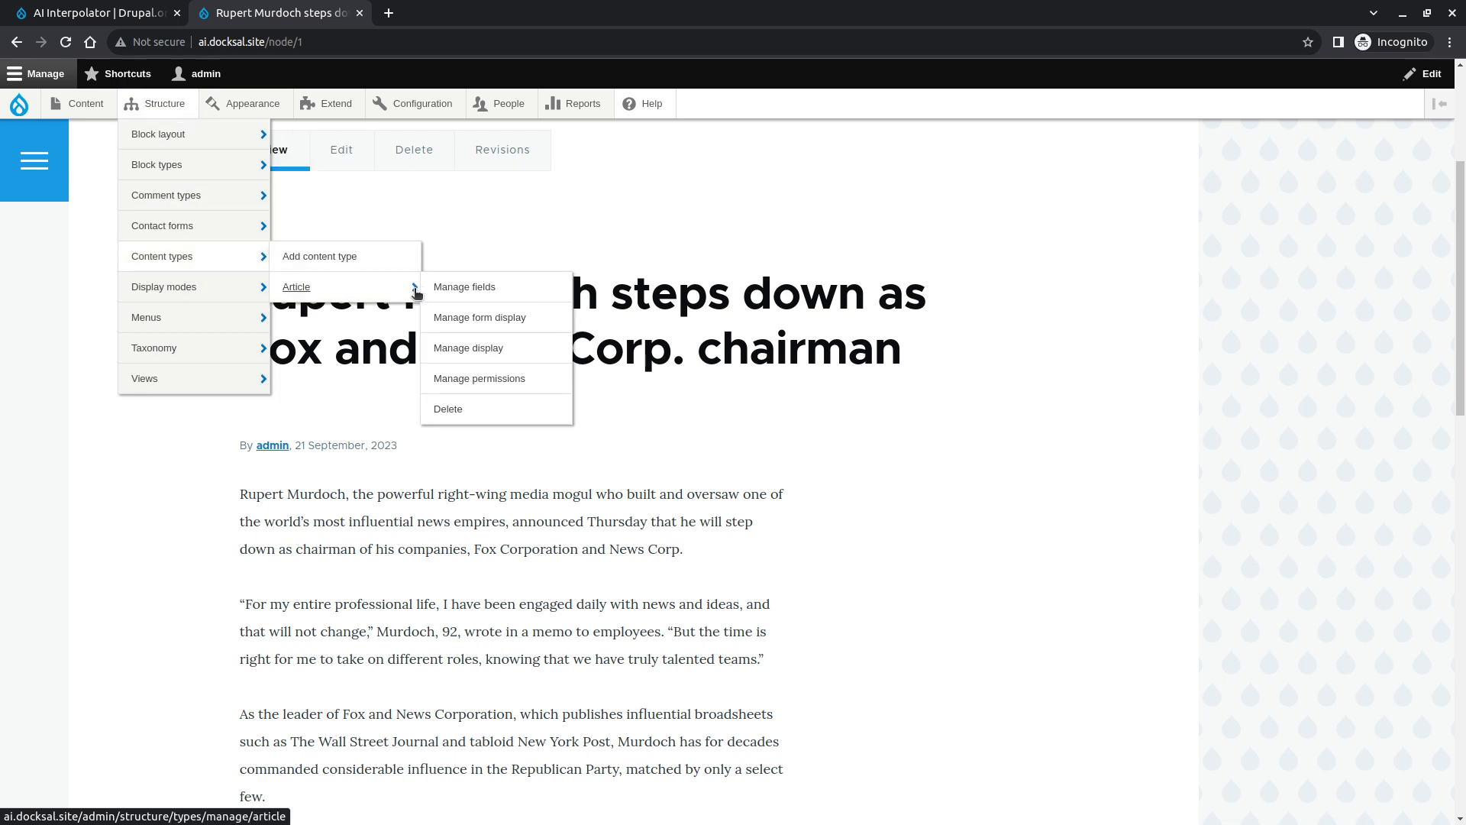
click(450, 287)
click(156, 288)
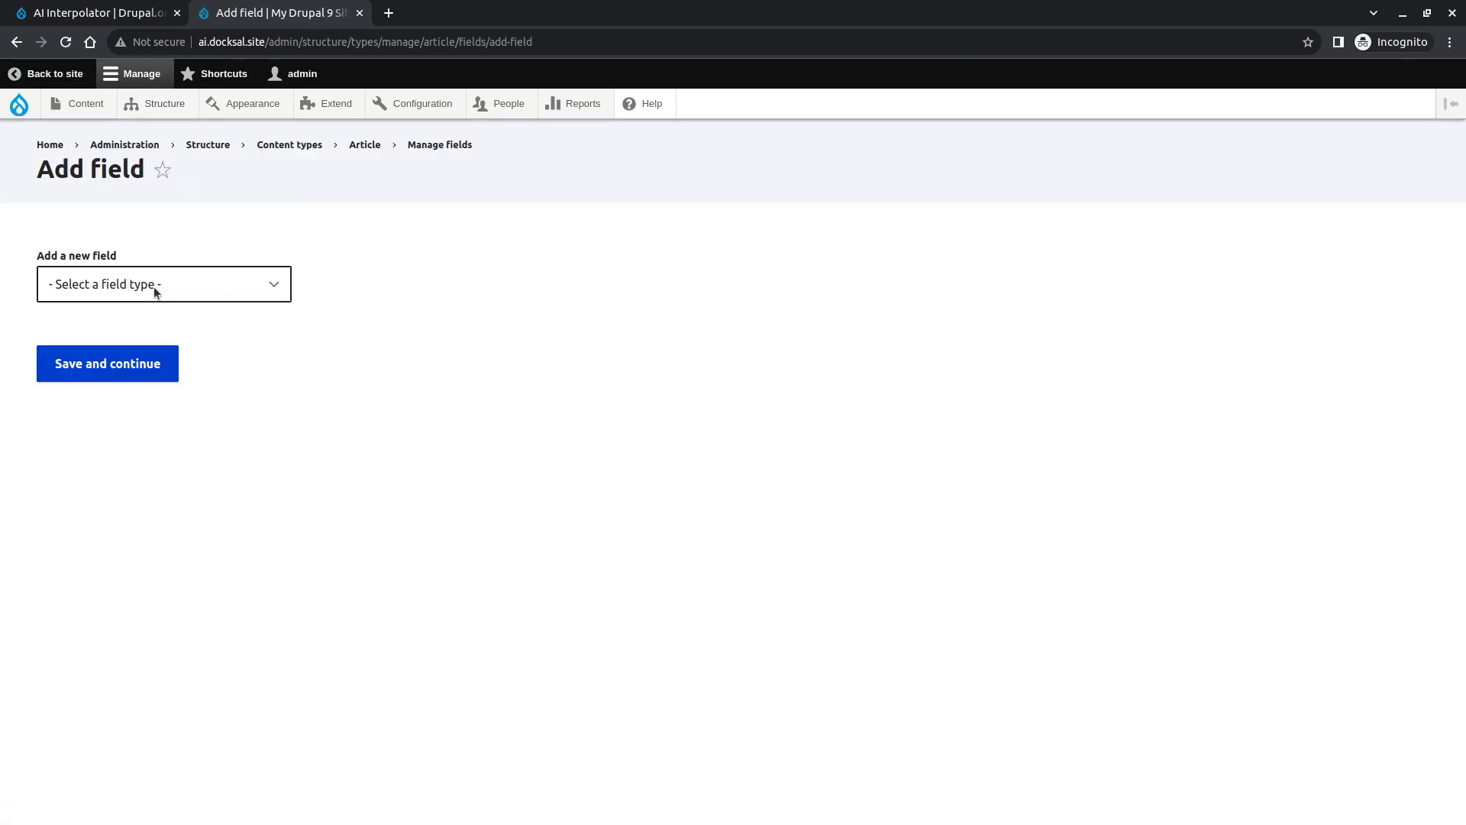
click(153, 286)
scroll(181, 326, down, 3)
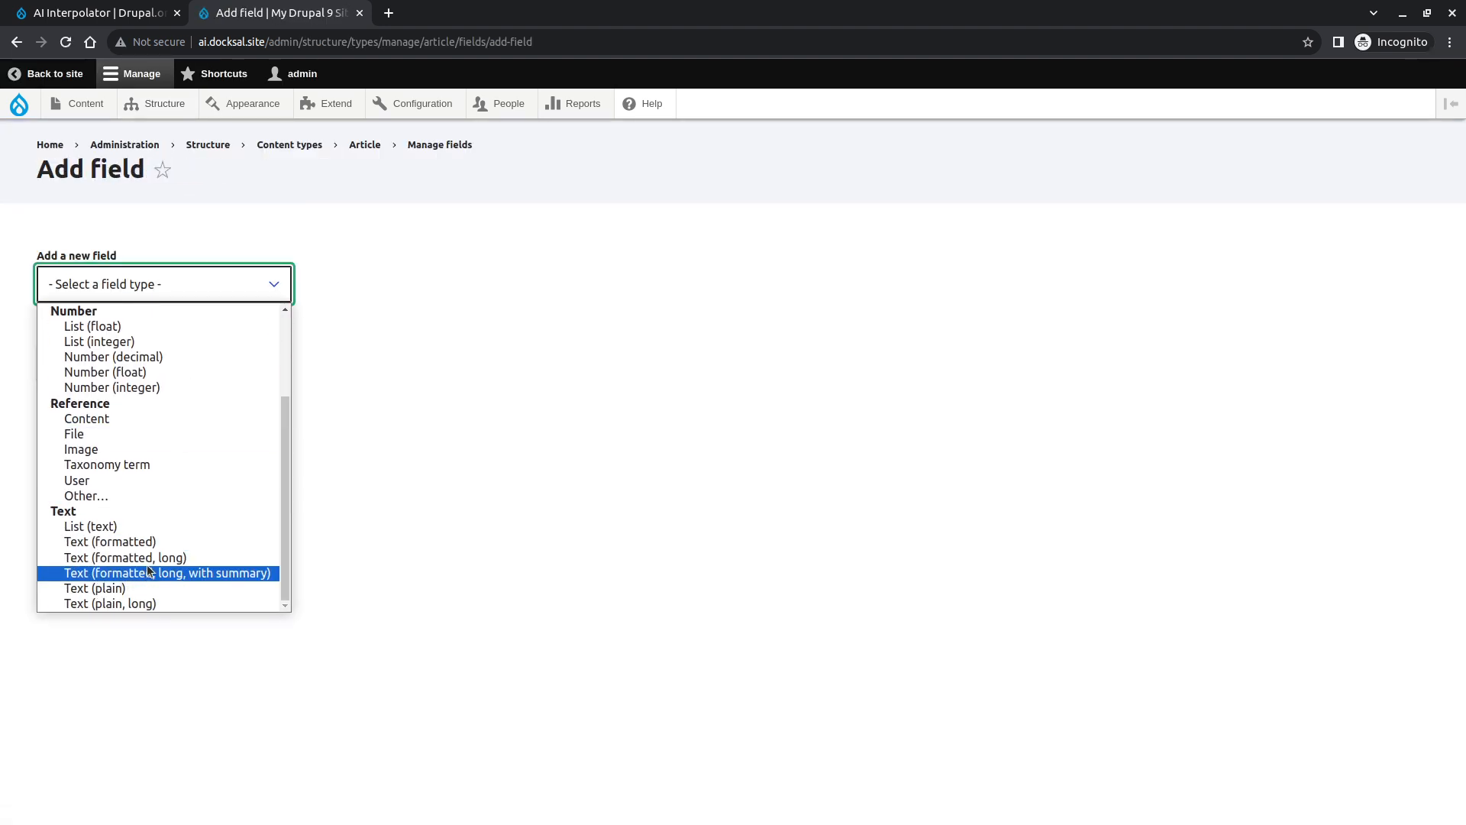
click(145, 557)
click(180, 376)
text(Summary)
click(174, 443)
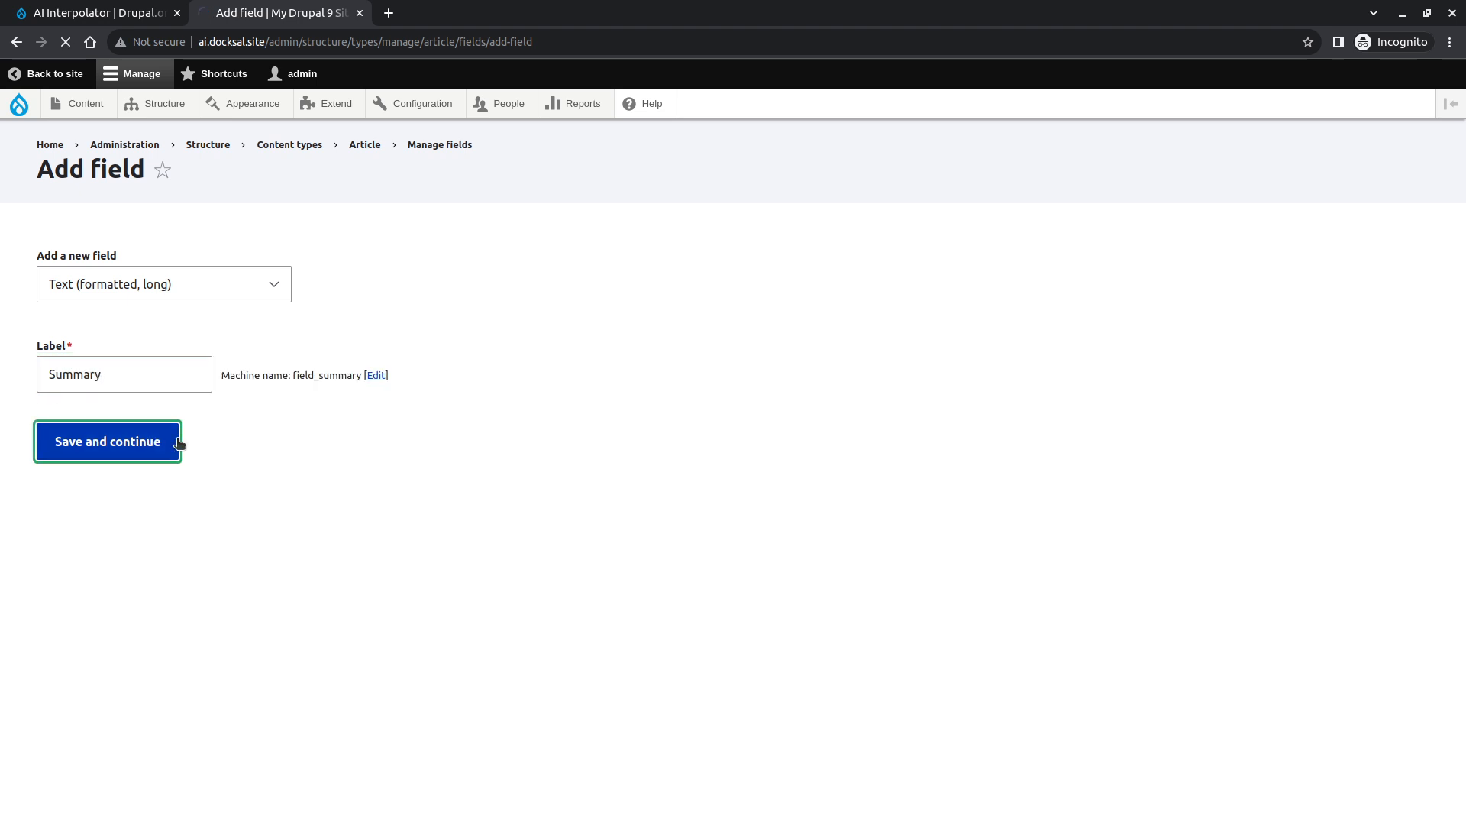
- Save the Summary field's settings with their defaults
click(148, 535)
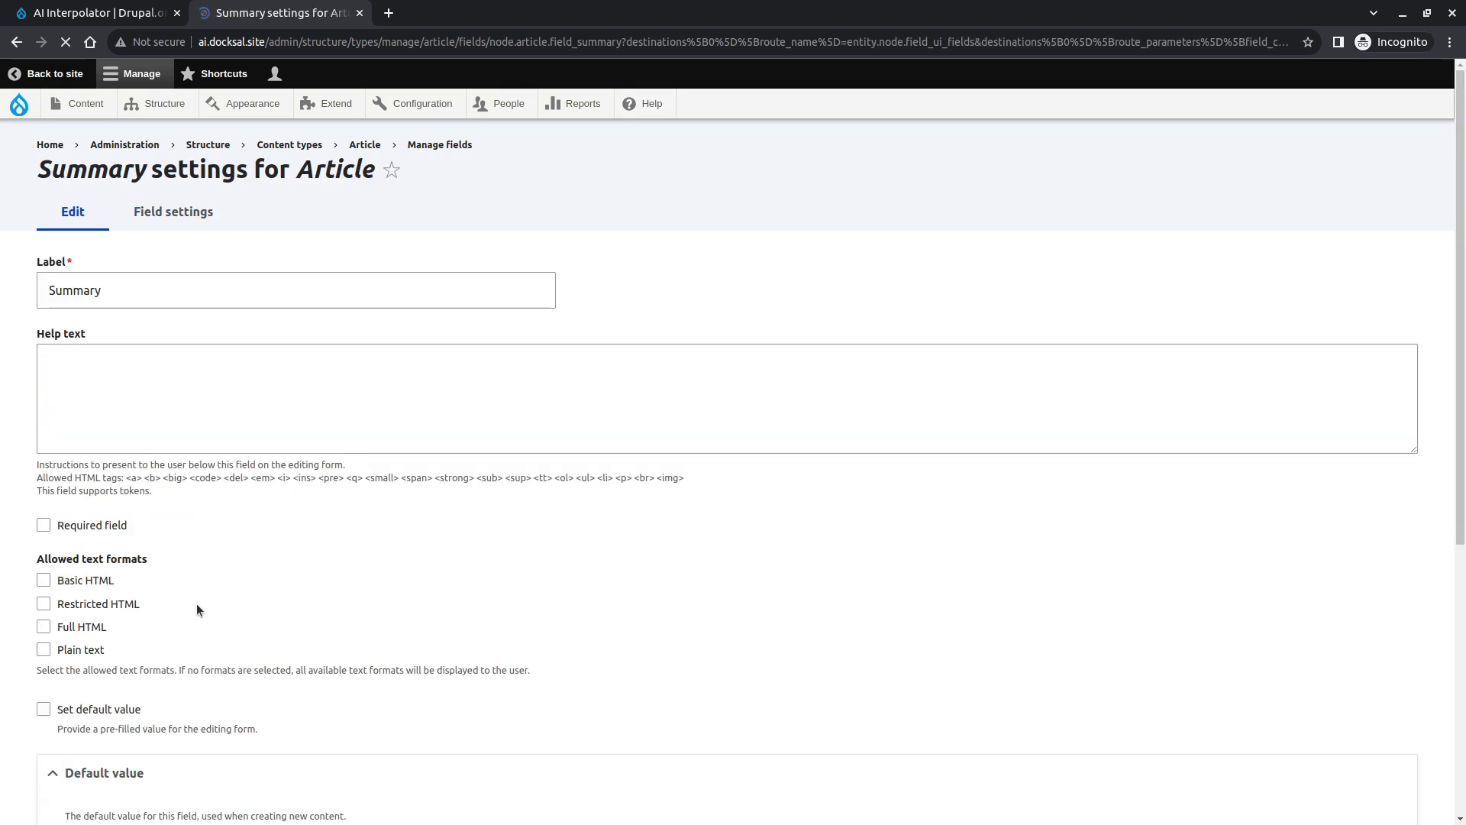
scroll(195, 603, down, 3)
click(70, 566)
click(107, 730)
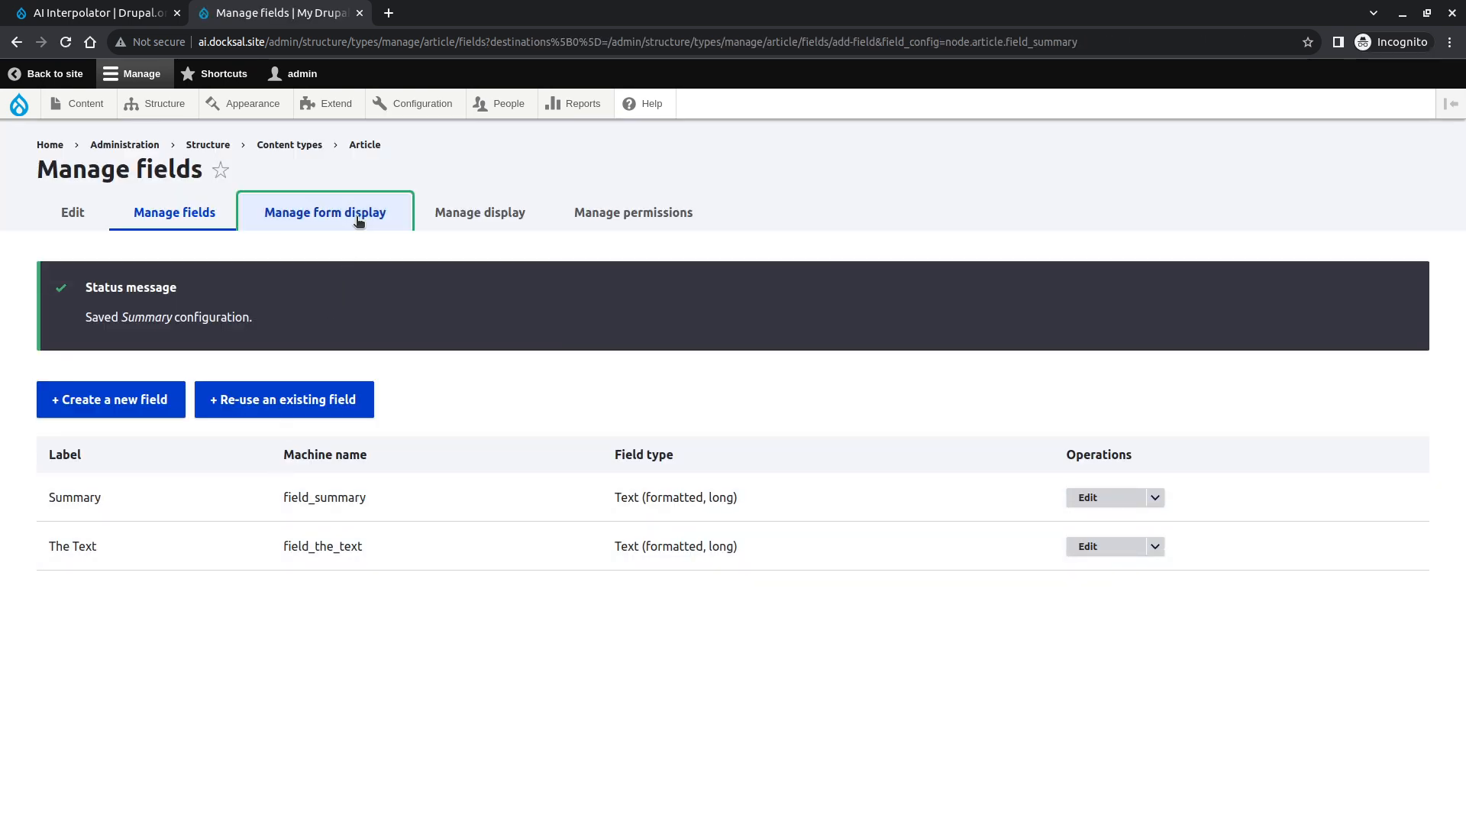
- In the Article form display, move Summary above The Text and save
click(324, 213)
drag(55, 520, 55, 451)
scroll(74, 675, down, 4)
click(65, 720)
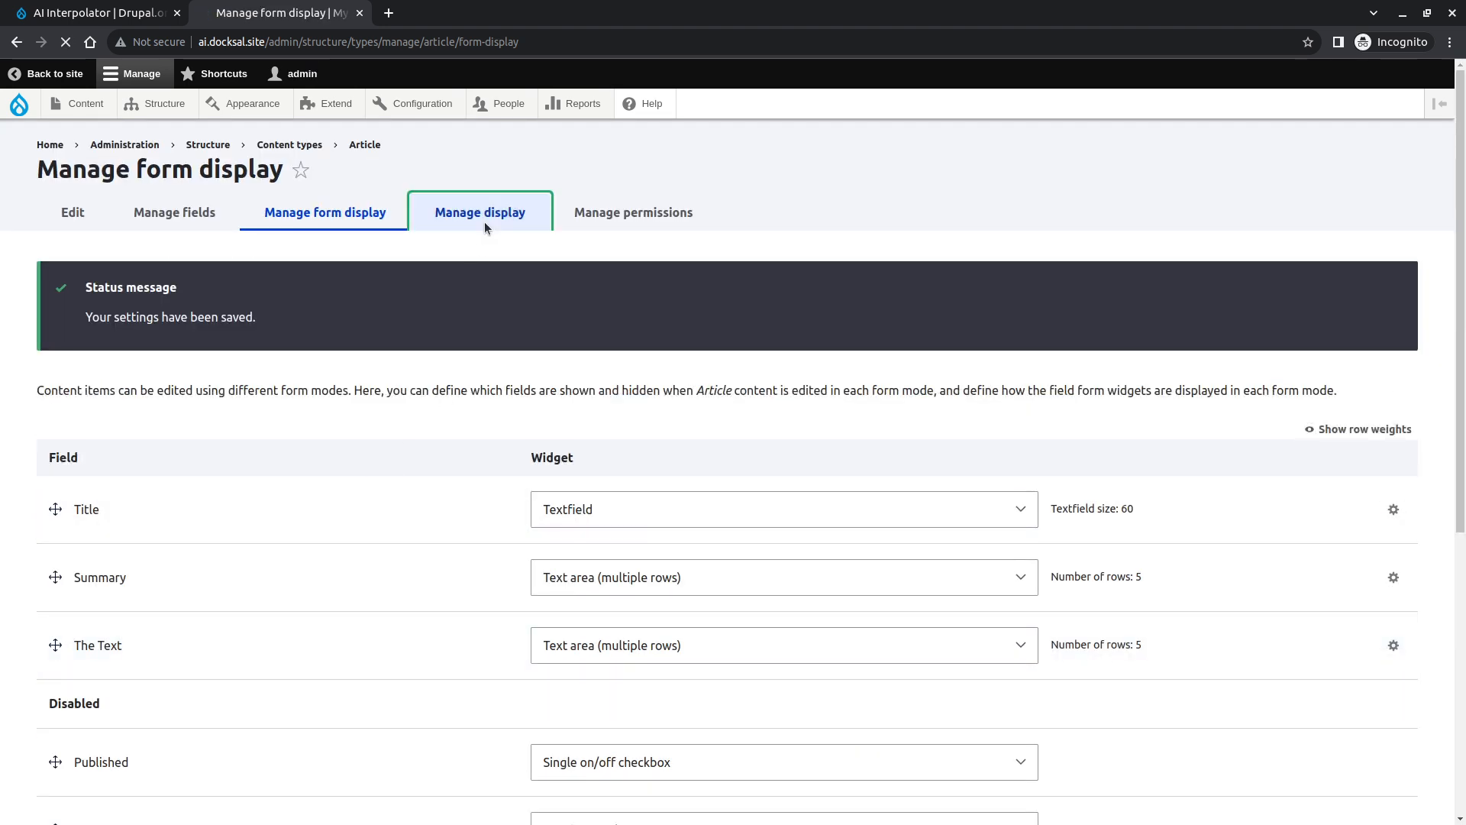
- In the Article display, move Summary above The Text, set The Text's label to Above, and save
click(483, 220)
drag(44, 571, 46, 501)
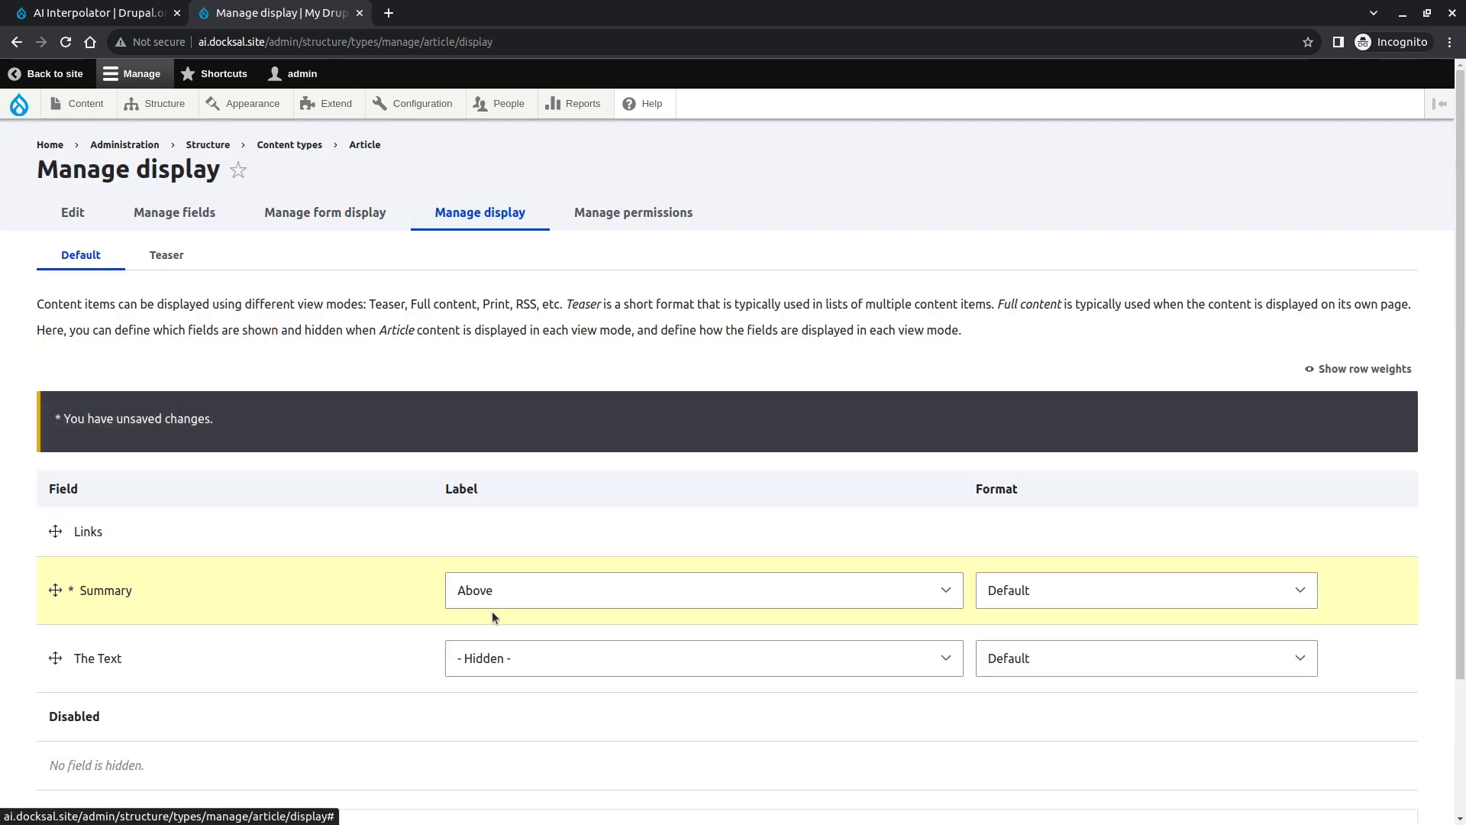
click(497, 588)
click(496, 589)
scroll(378, 672, down, 1)
click(543, 569)
click(512, 593)
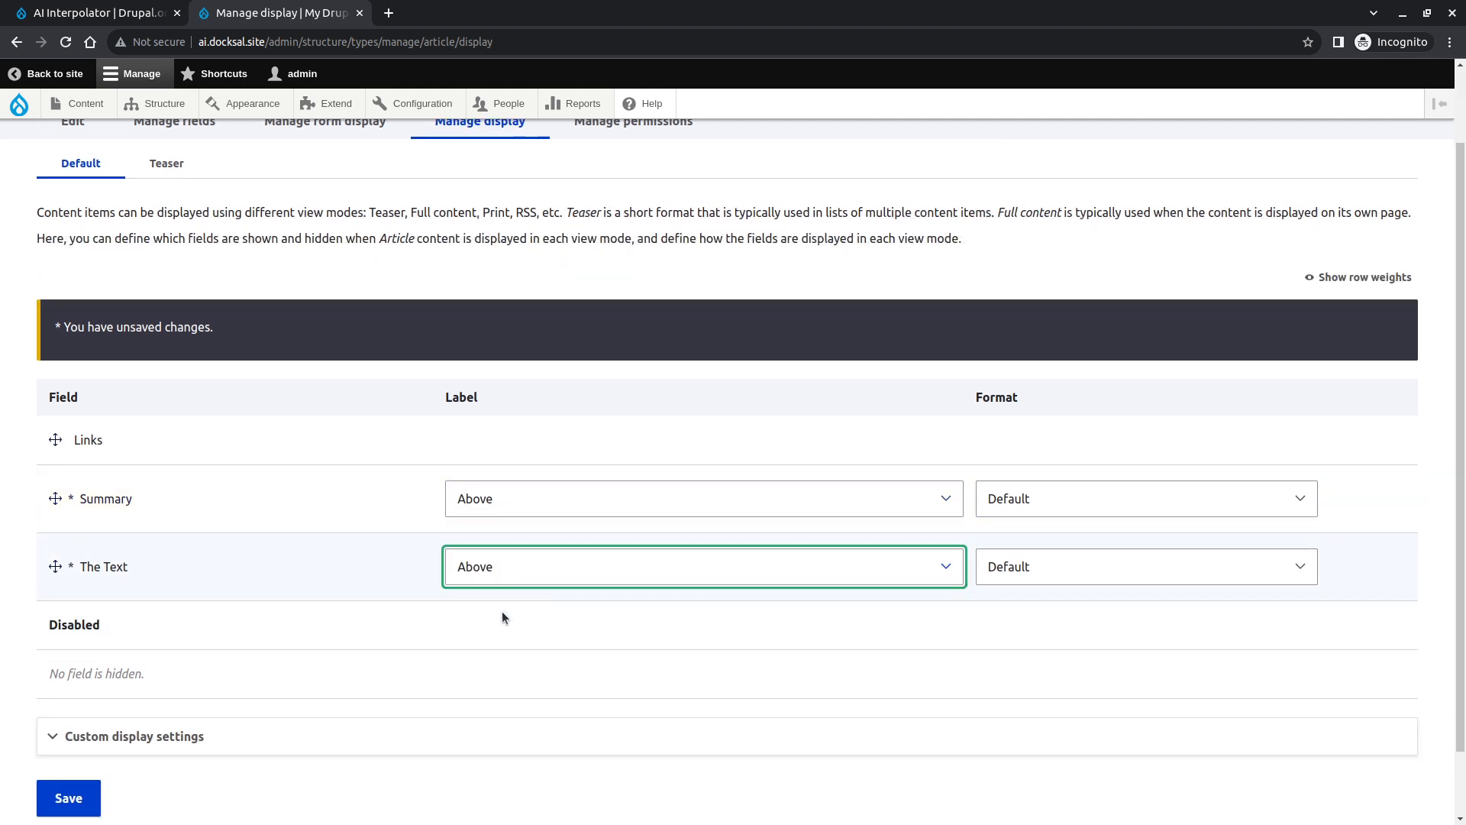
scroll(100, 716, down, 1)
click(48, 716)
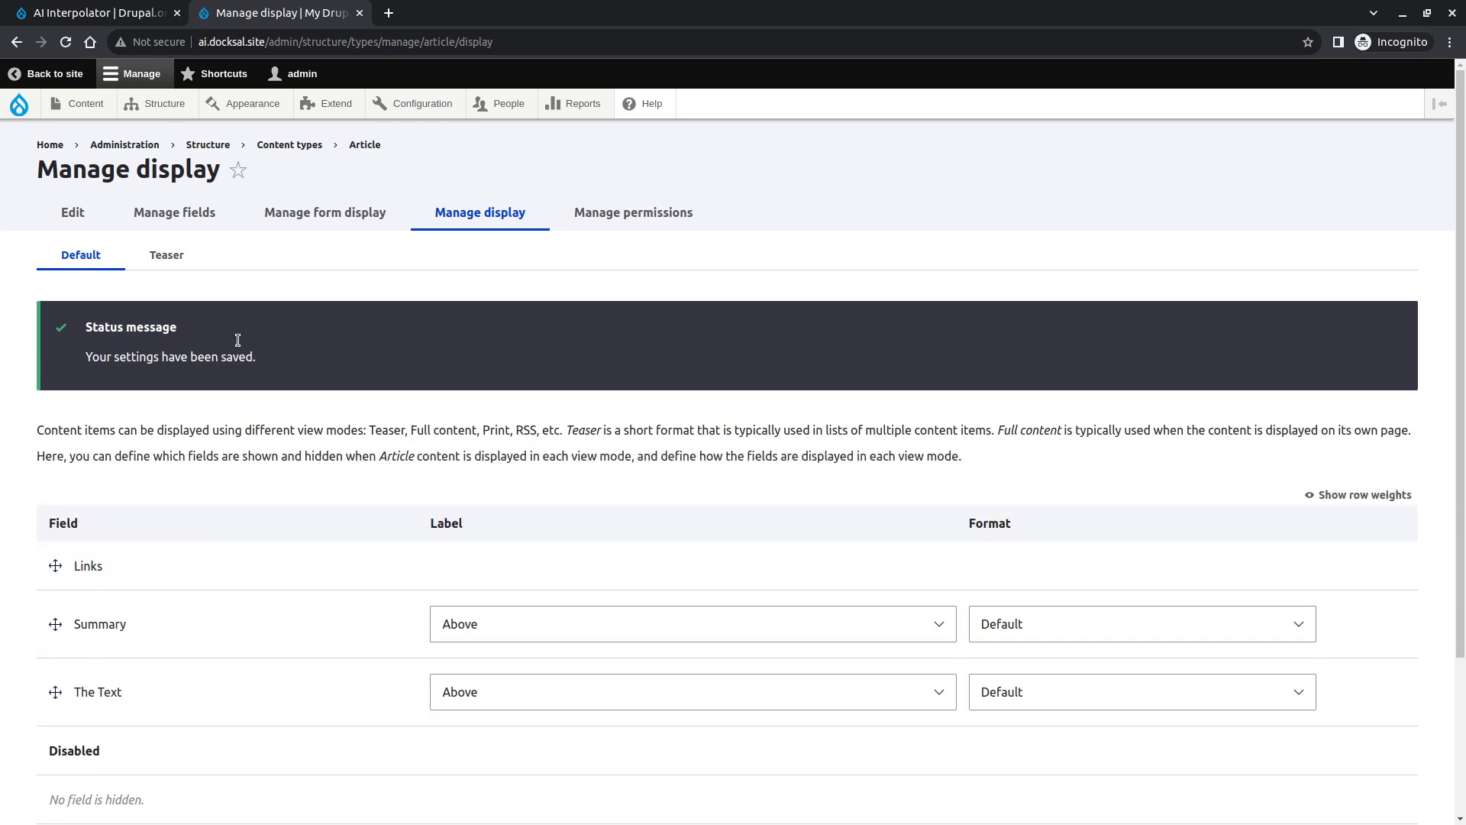
- Open the news article's edit form and examine its empty Summary and filled The Text fields
click(91, 103)
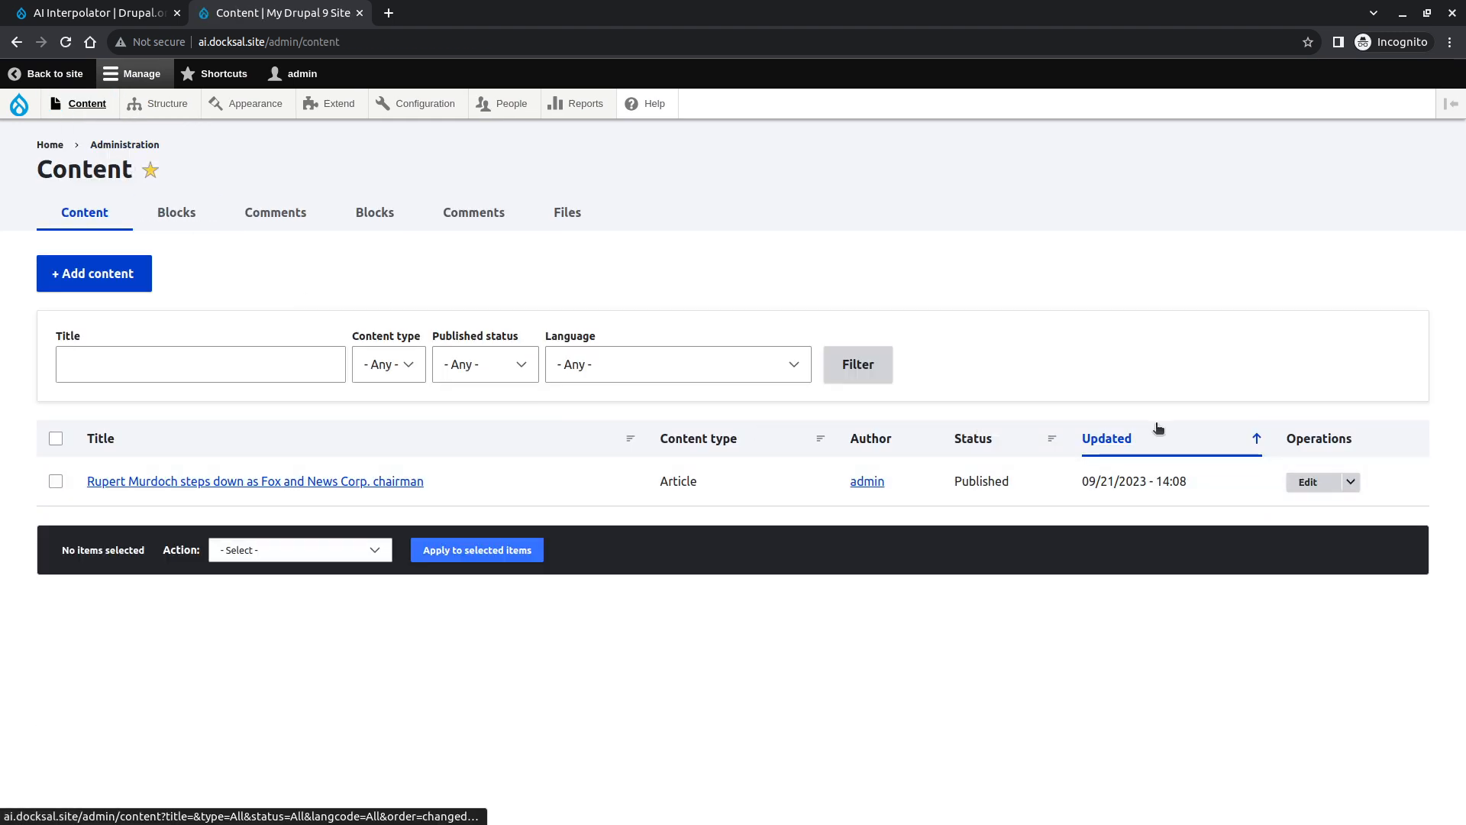
click(1329, 481)
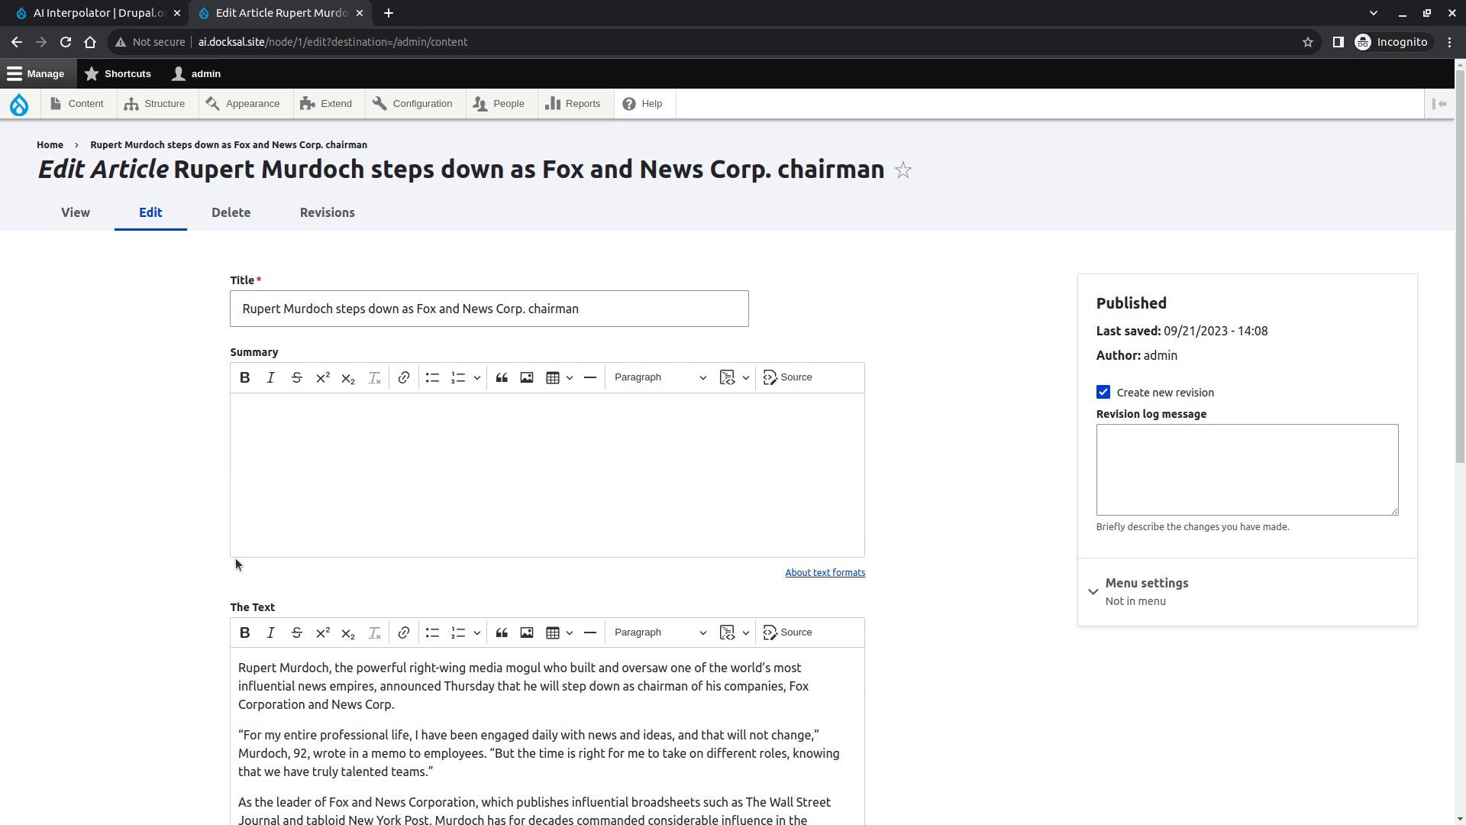
scroll(76, 542, down, 6)
scroll(77, 539, up, 4)
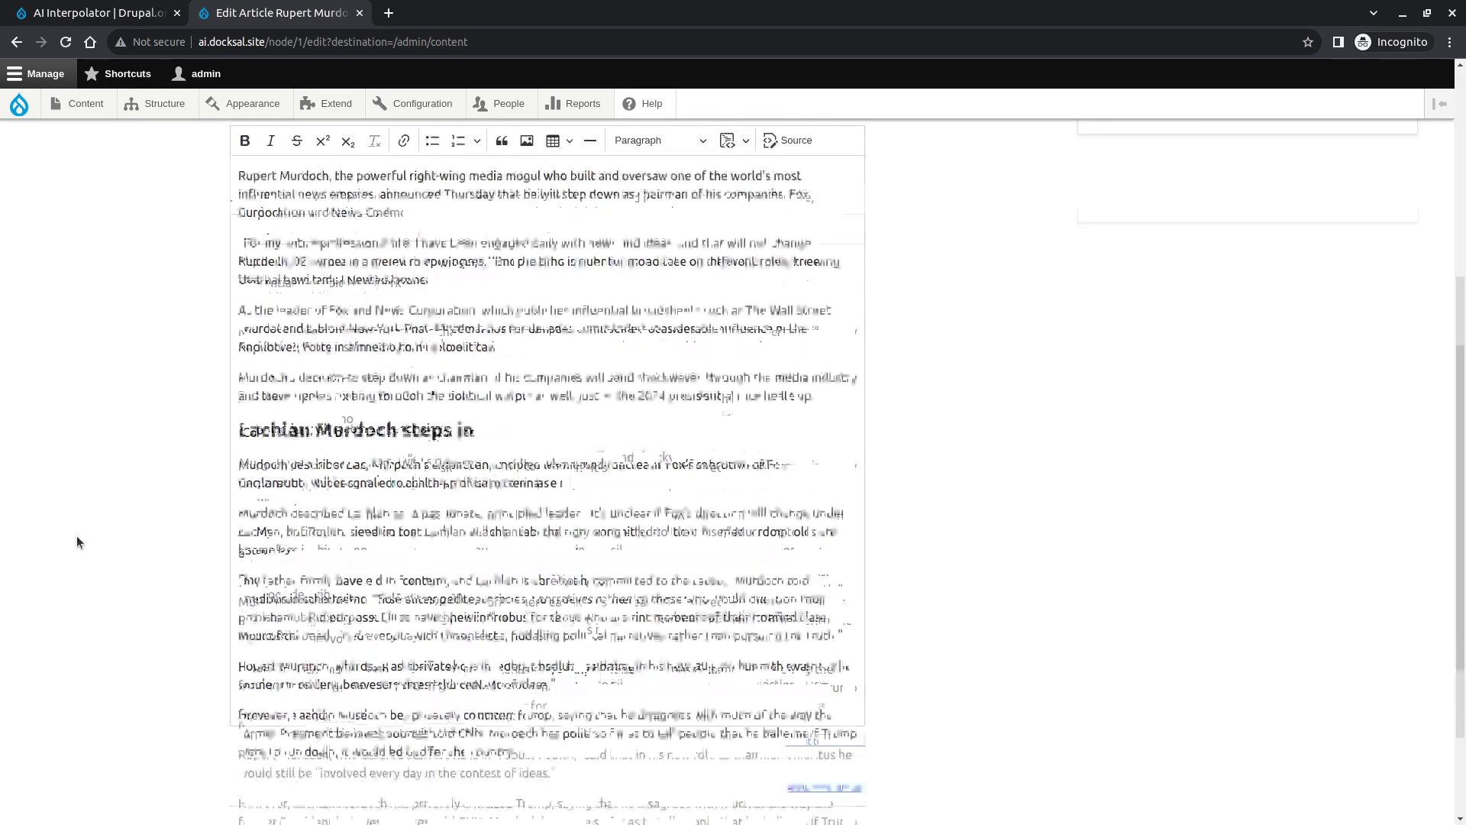
click(479, 308)
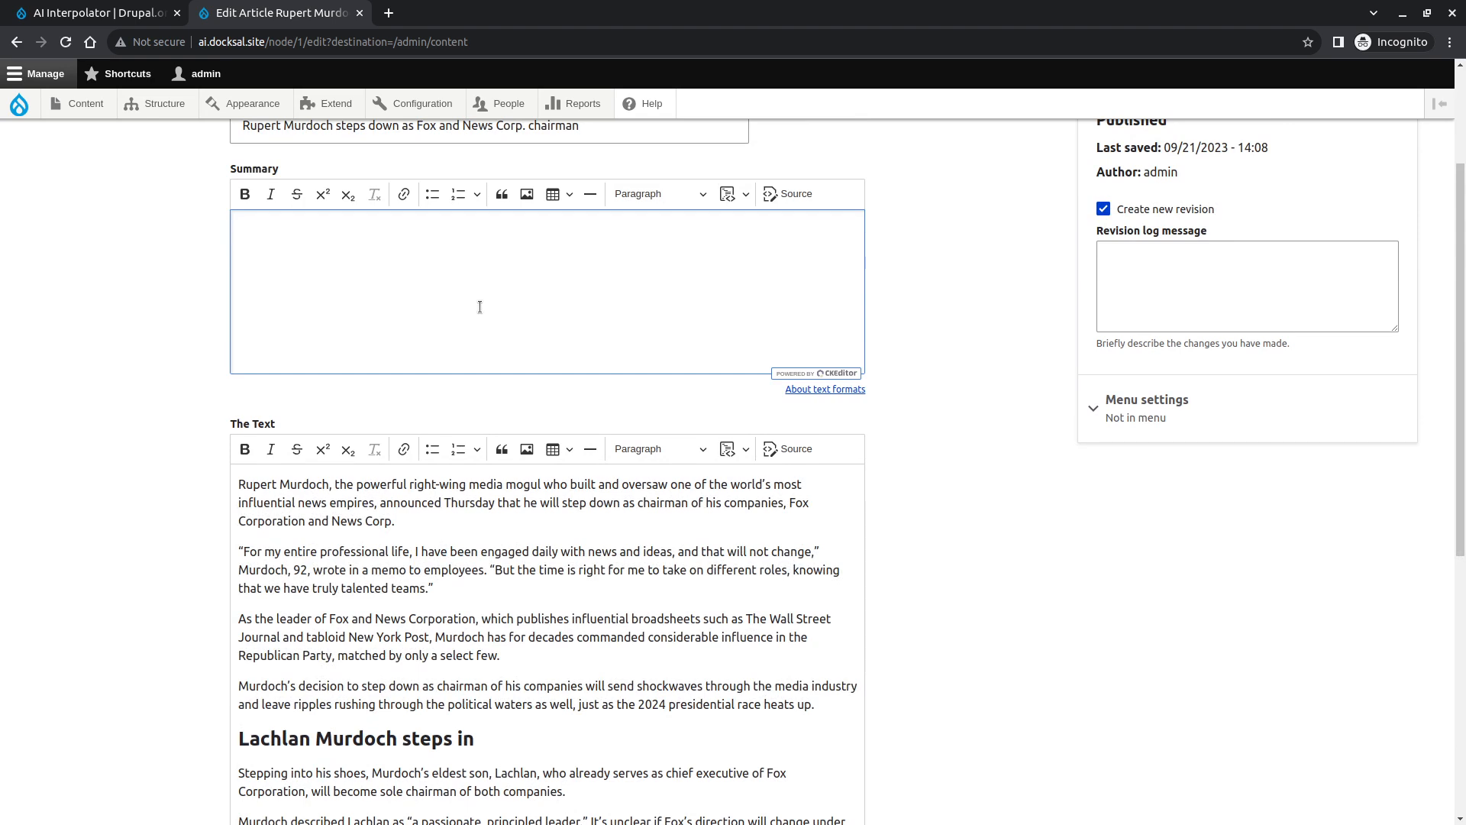
scroll(317, 598, down, 1)
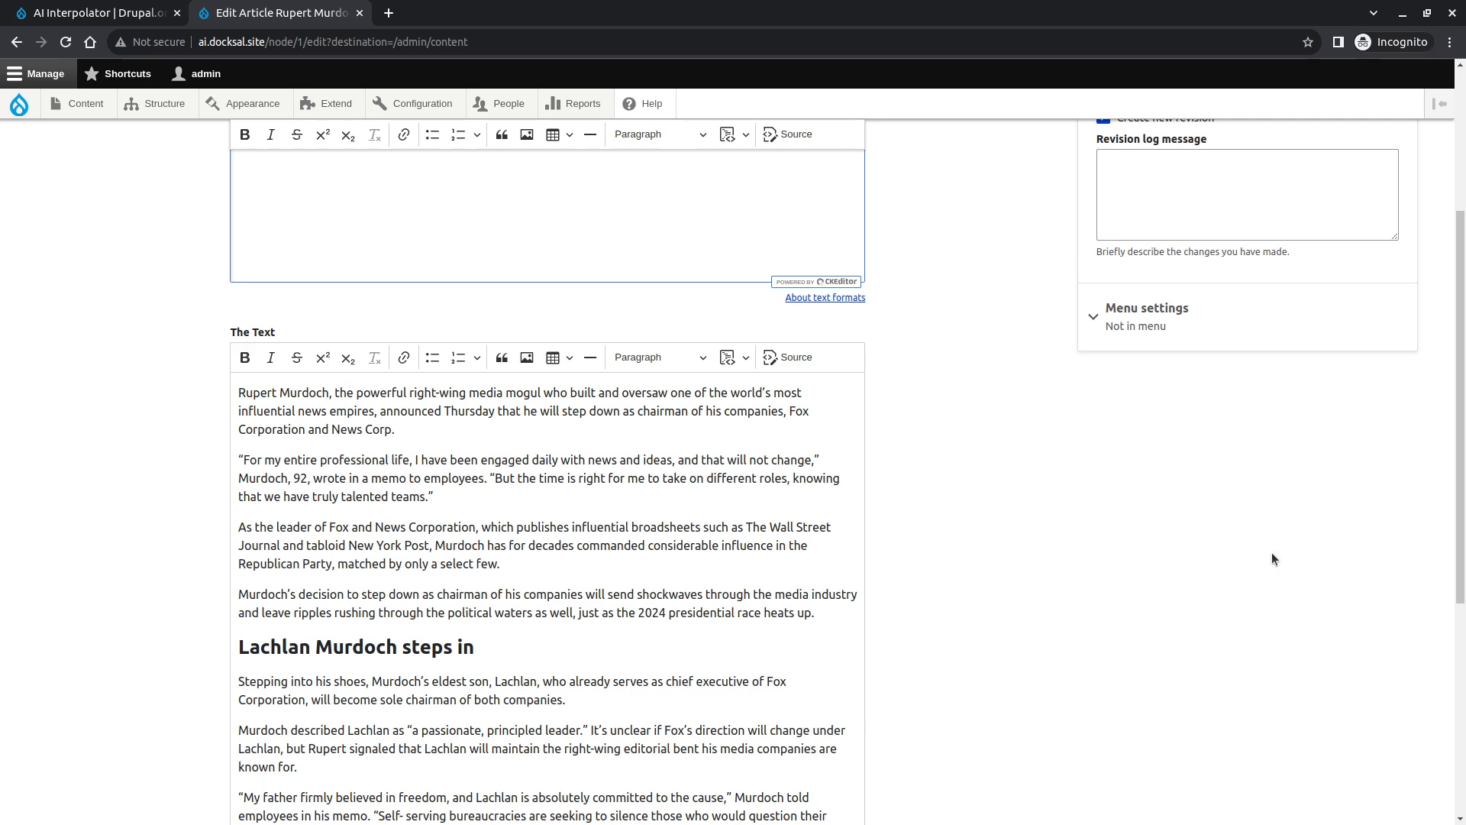
scroll(1180, 588, up, 3)
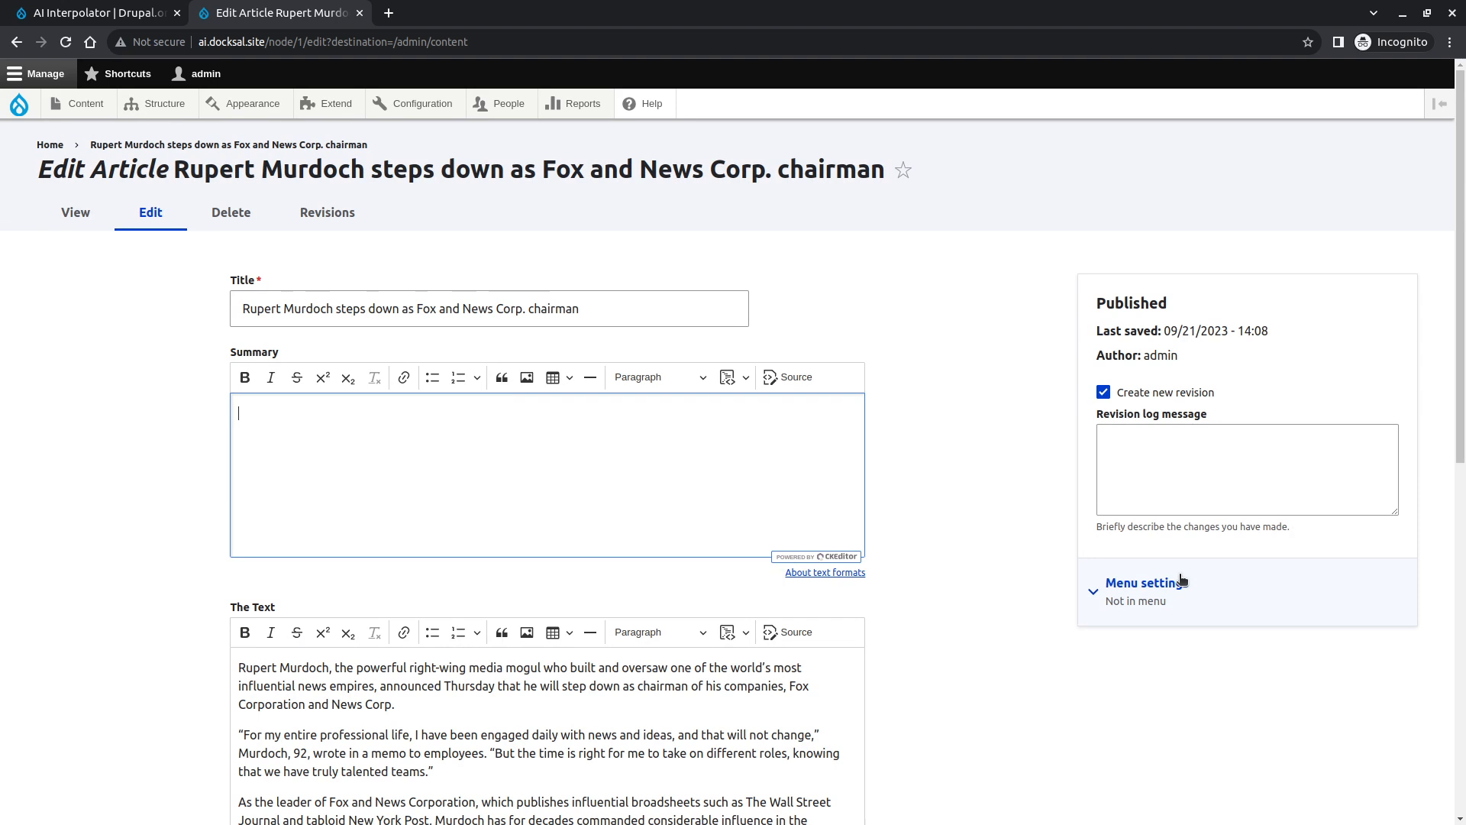
click(796, 812)
key(ctrl+a)
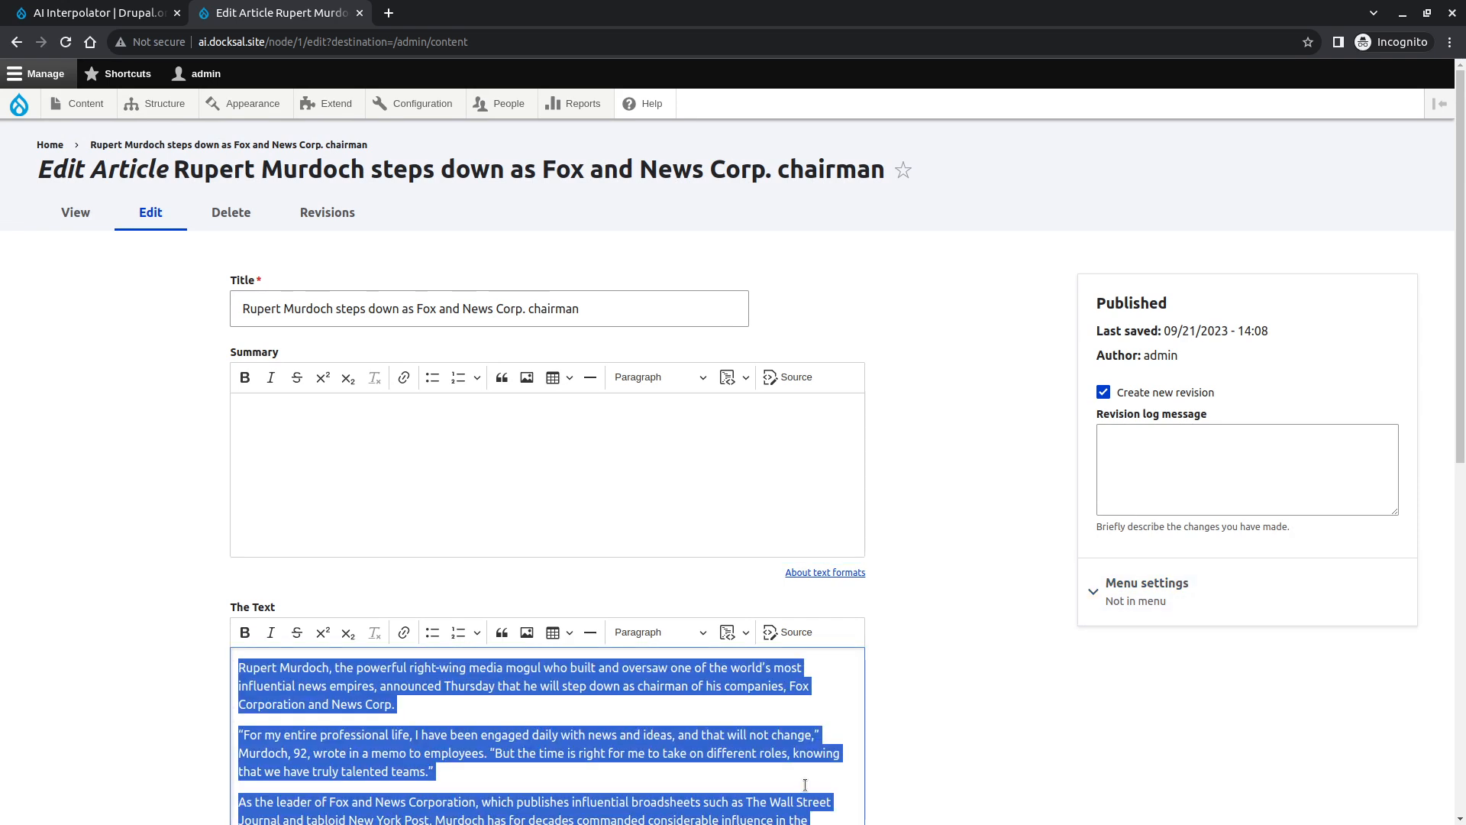
click(1031, 677)
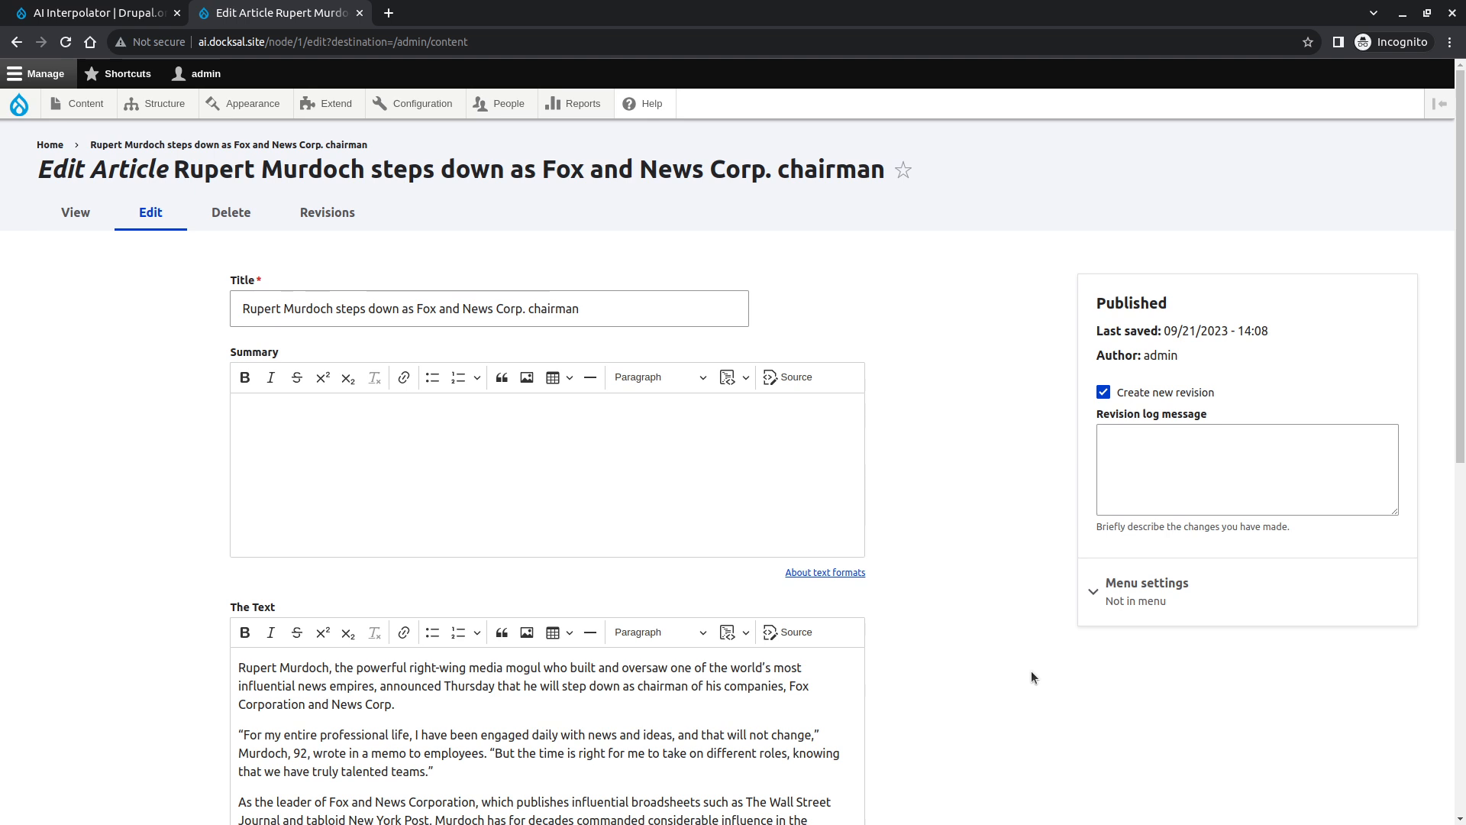
- Try to install the module with fin composer require drupal/ai_interpolator in the project terminal
click(145, 13)
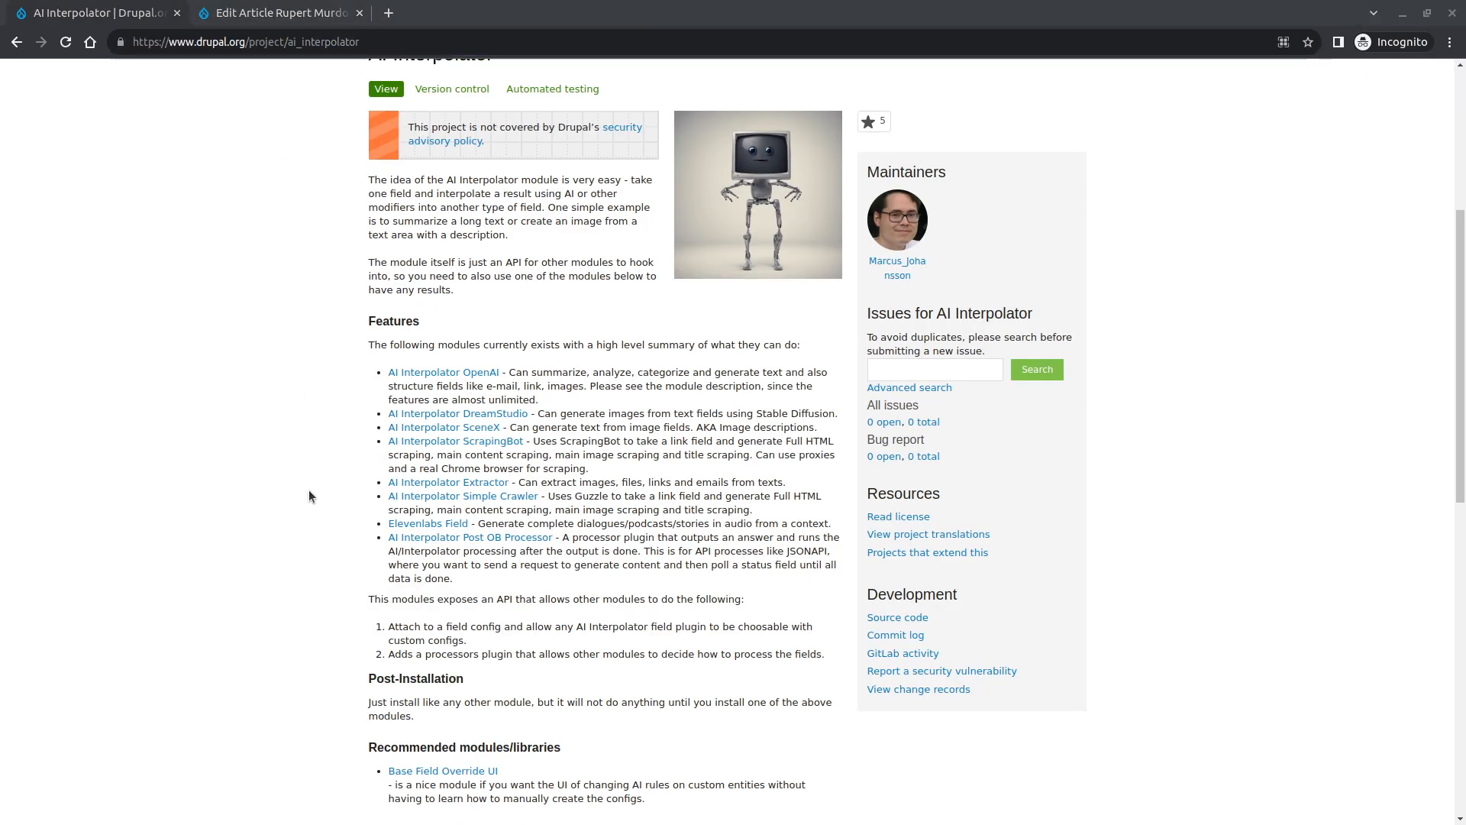
key(alt+Tab)
key(Up)
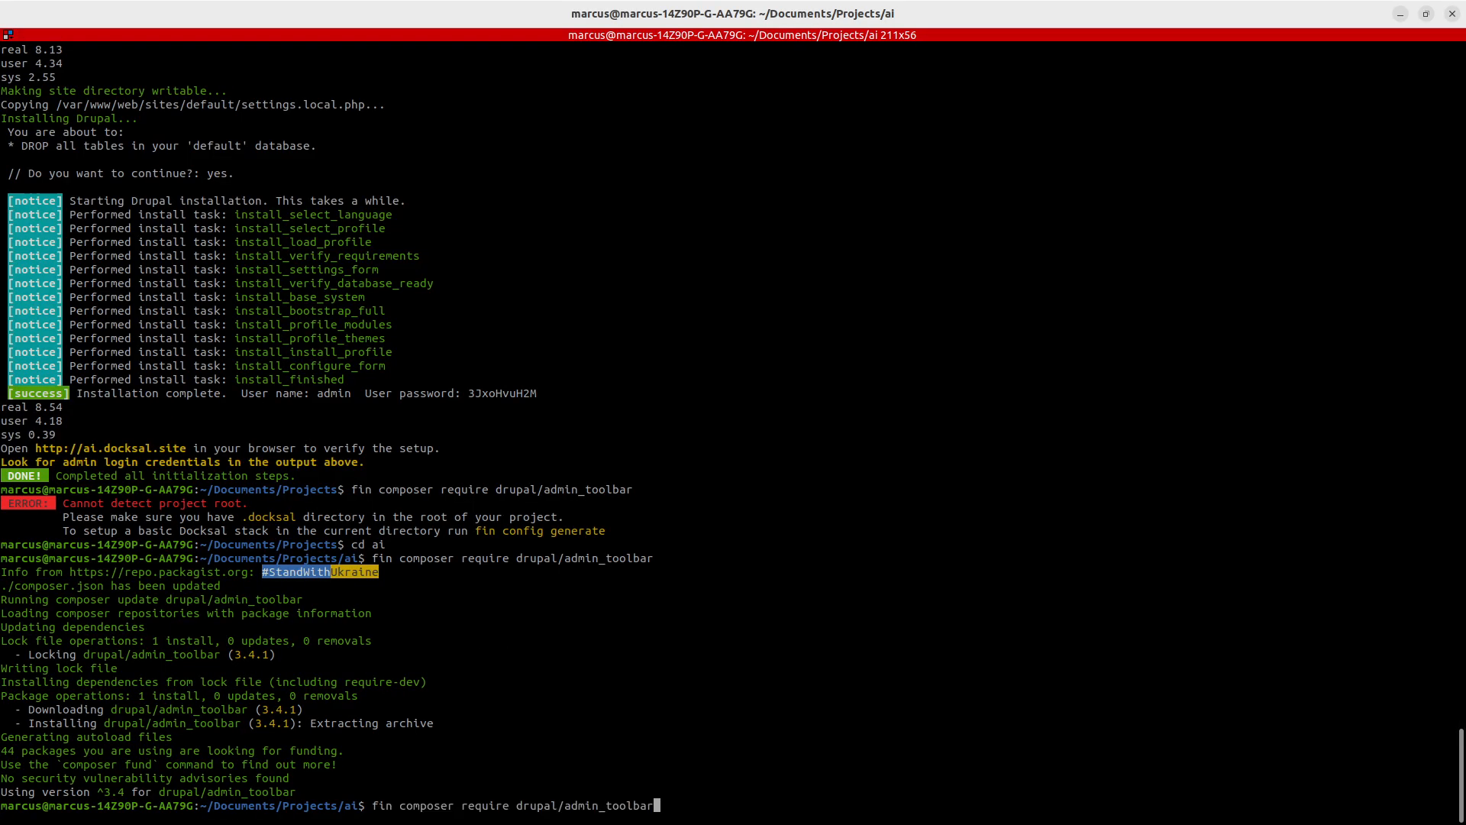
key(BackSpace)
key(BackSpace)
key(BackSpace)
key(BackSpace)
key(BackSpace)
key(BackSpace)
key(BackSpace)
key(BackSpace)
key(BackSpace)
key(BackSpace)
key(BackSpace)
key(BackSpace)
key(BackSpace)
text(ai_interpolator)
key(Return)
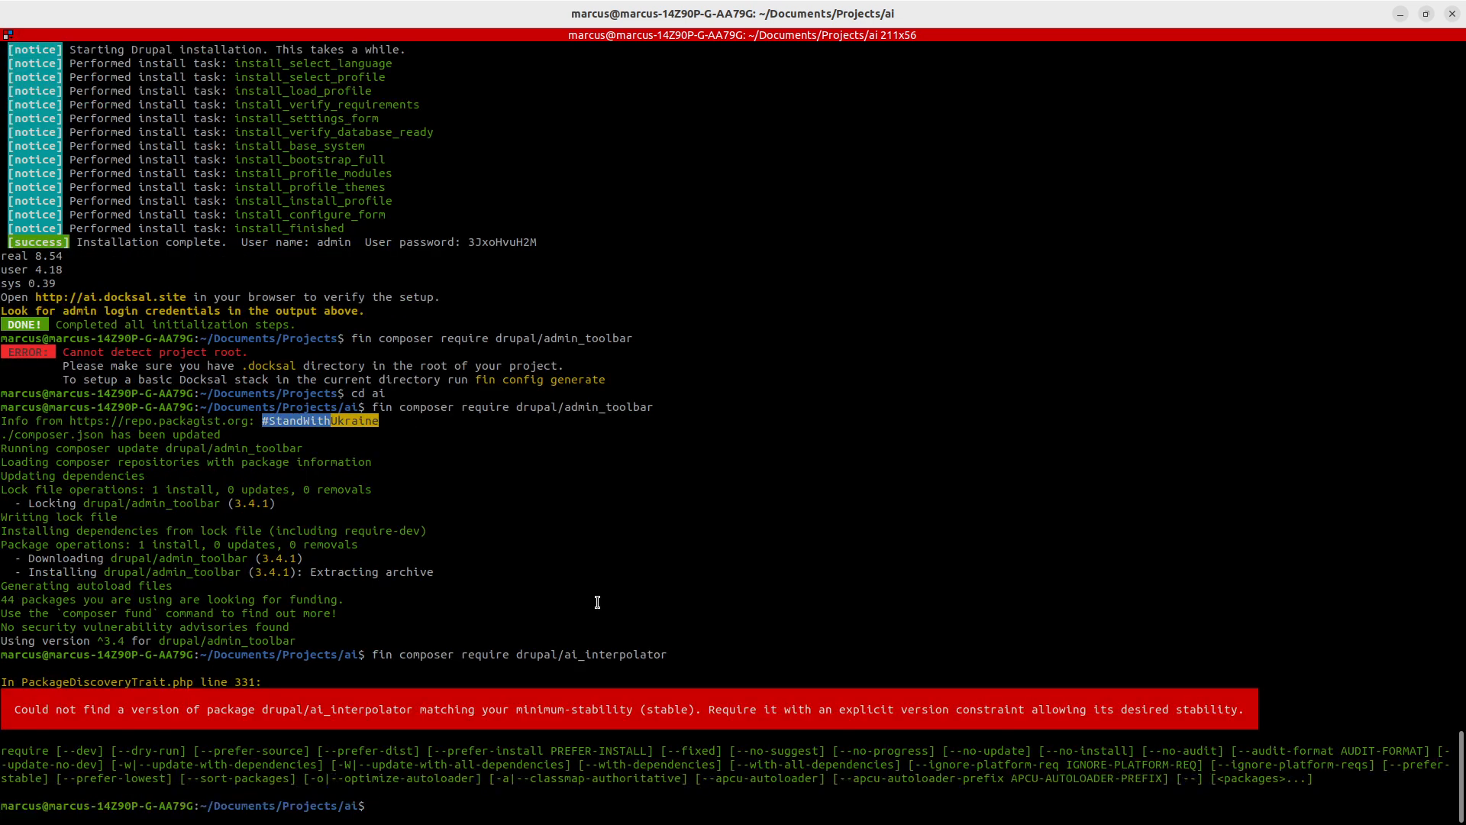
- Try again with the version constraint "drupal/ai_interpolator:1.0.0-alpha"
key(Up)
key(Left)
key(Left)
key(Left)
key(Left)
key(Left)
key(Left)
key(Left)
key(Left)
key(Left)
key(Left)
key(Left)
key(Left)
key(Left)
key(Left)
key(Left)
key(Left)
key(Left)
key(Left)
key(Left)
key(Left)
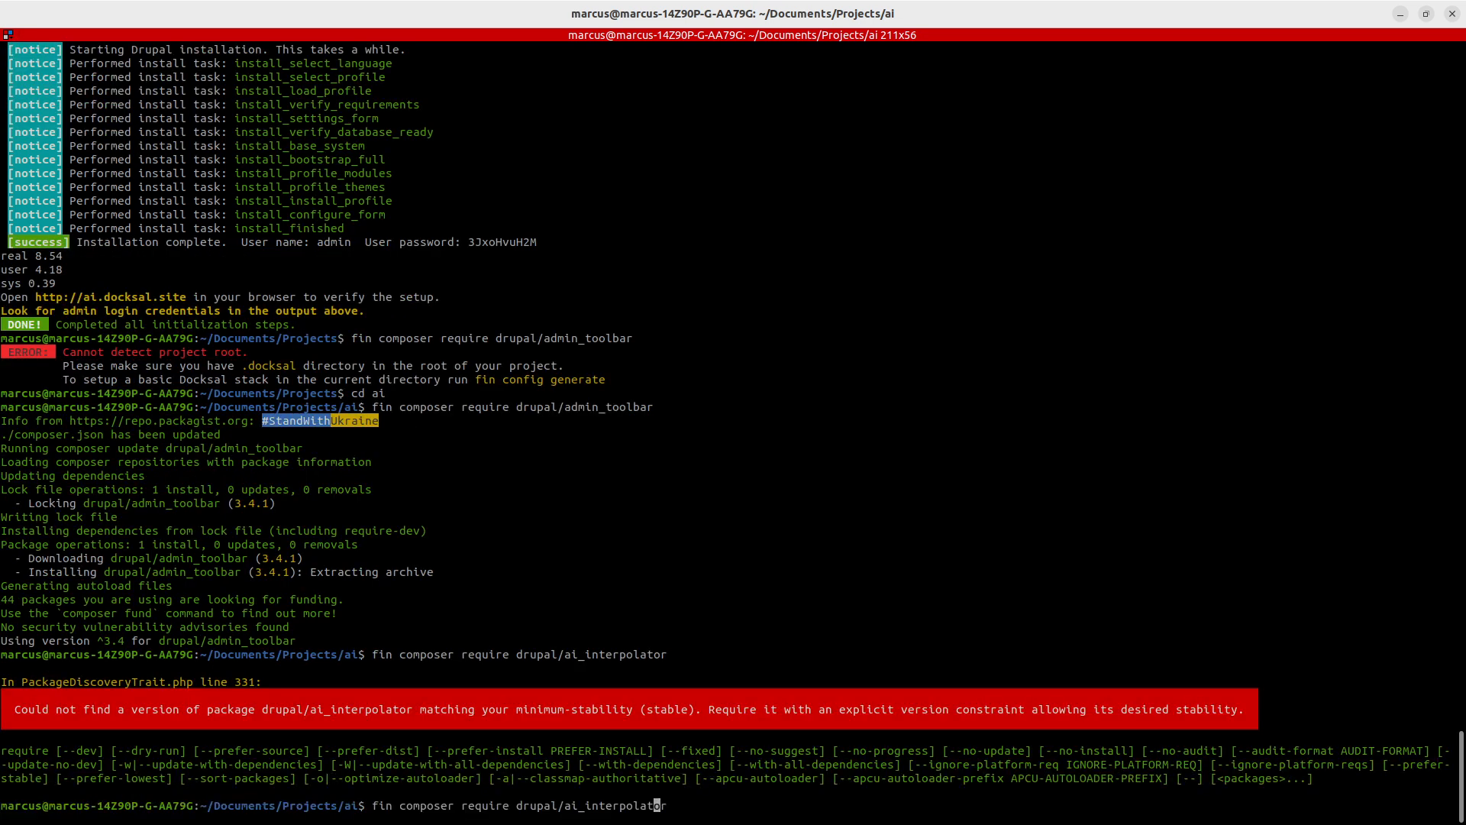
key(Left)
text(")
key(End)
text(:alpha)
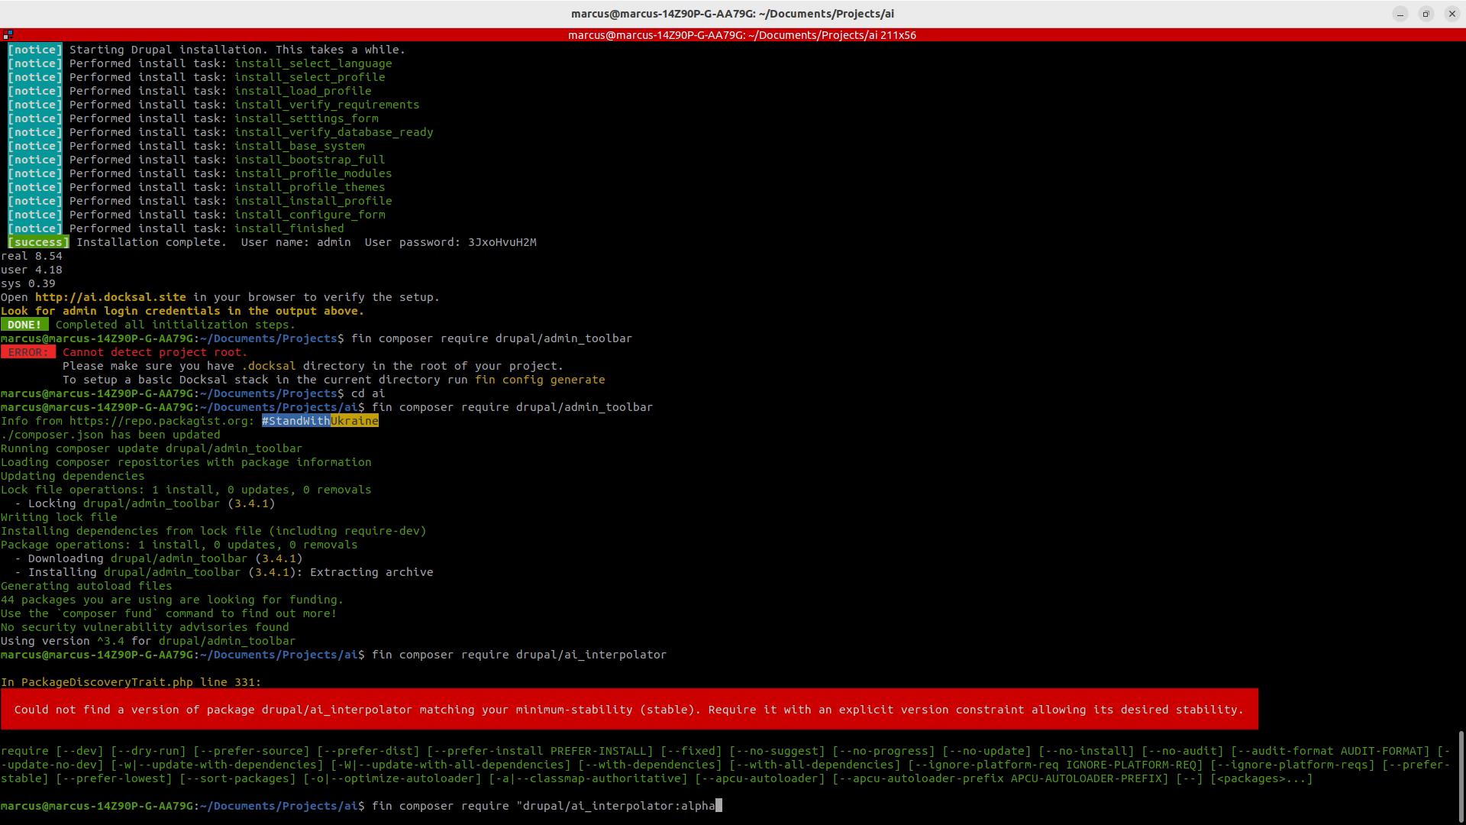
key(BackSpace)
key(BackSpace)
key(BackSpace)
key(BackSpace)
text(1.0.0-alpha")
key(Return)
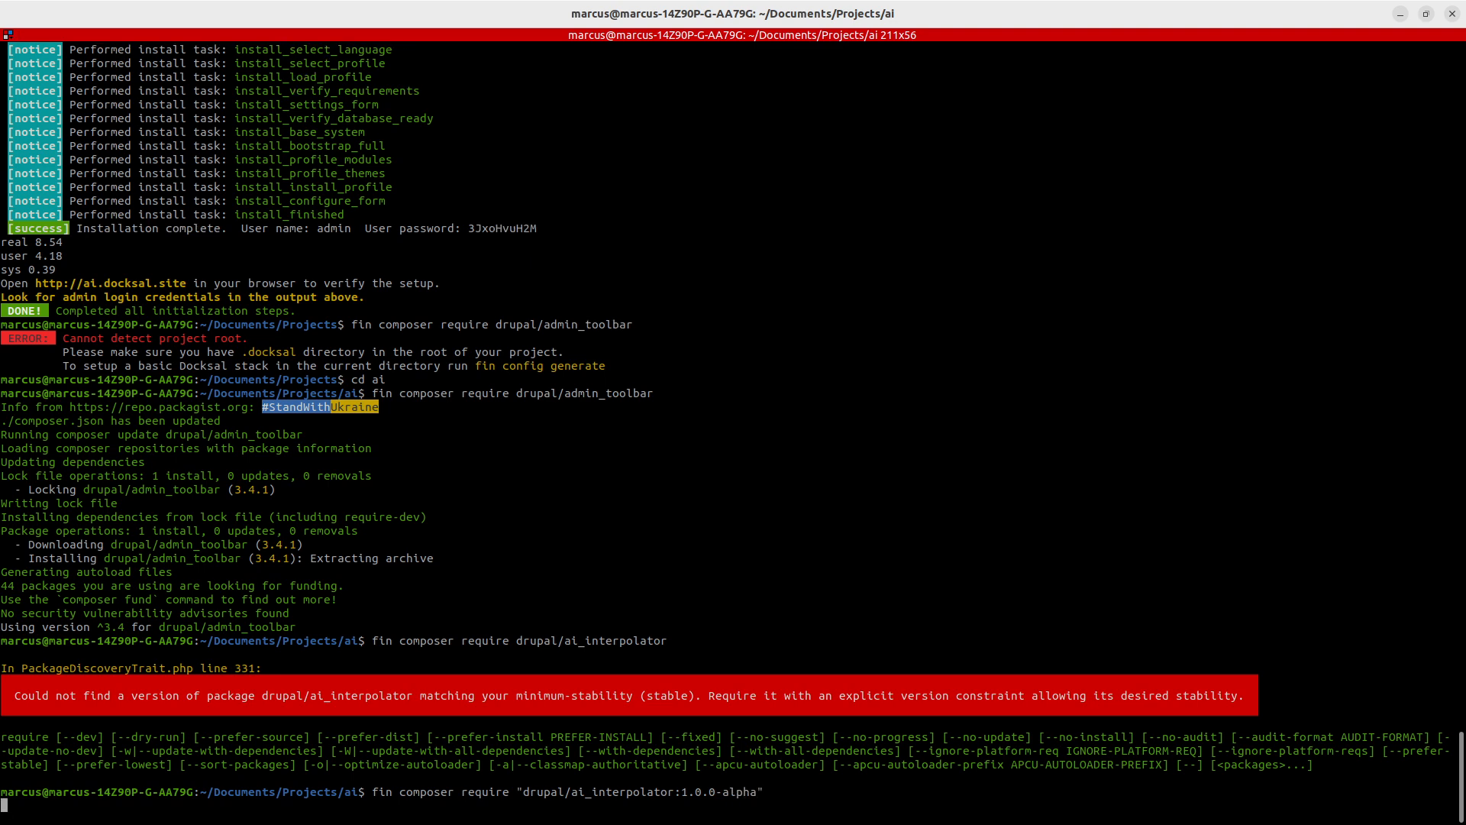
- Run the composer require command with the version constraint changed to 1.0.0-alpha1
key(Up)
key(Left)
key(Left)
key(Right)
text(1)
key(Return)
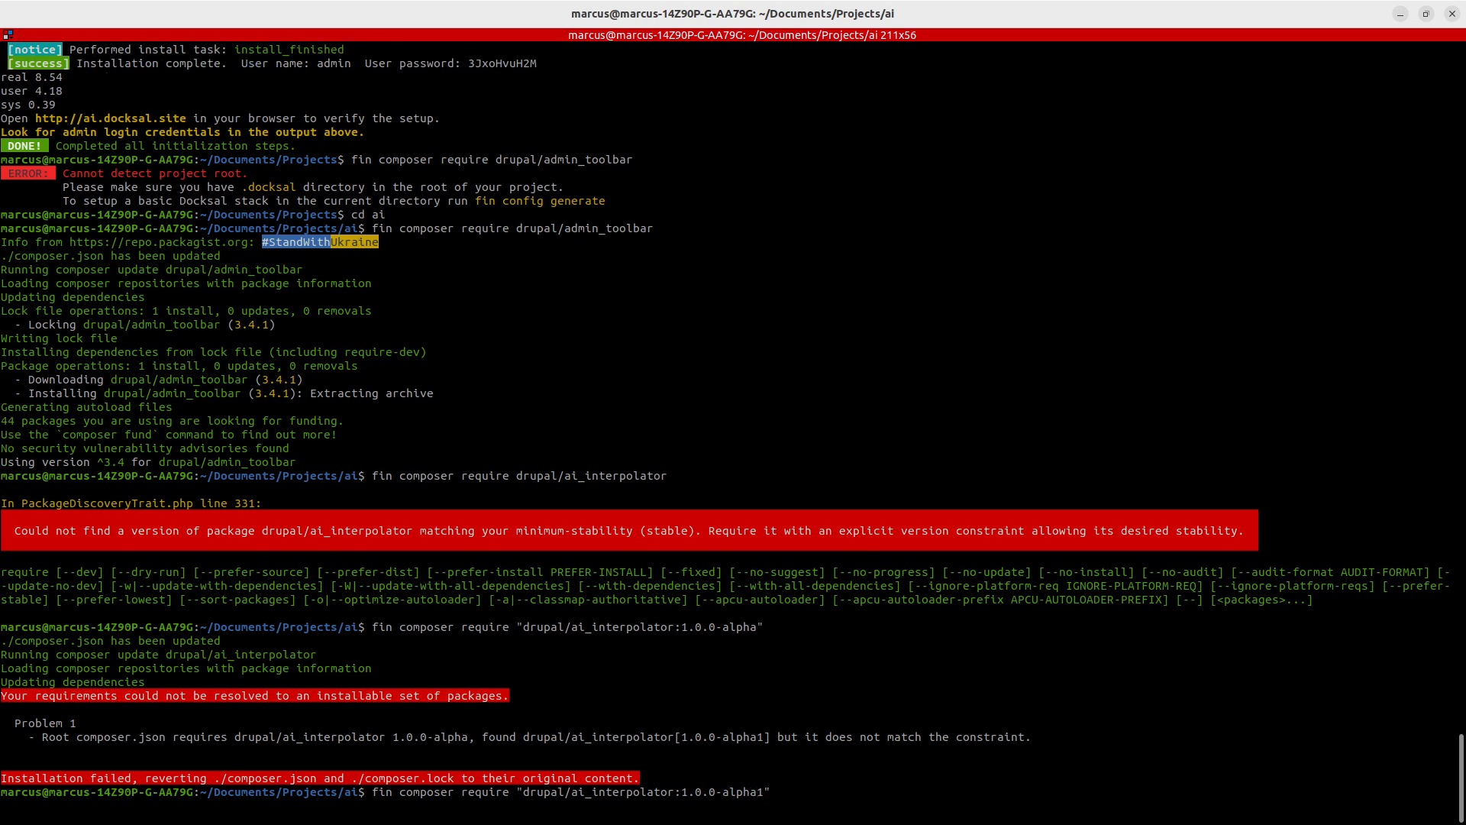
- Review the releases and details on the AI Interpolator project page
key(alt+Tab)
scroll(689, 648, down, 8)
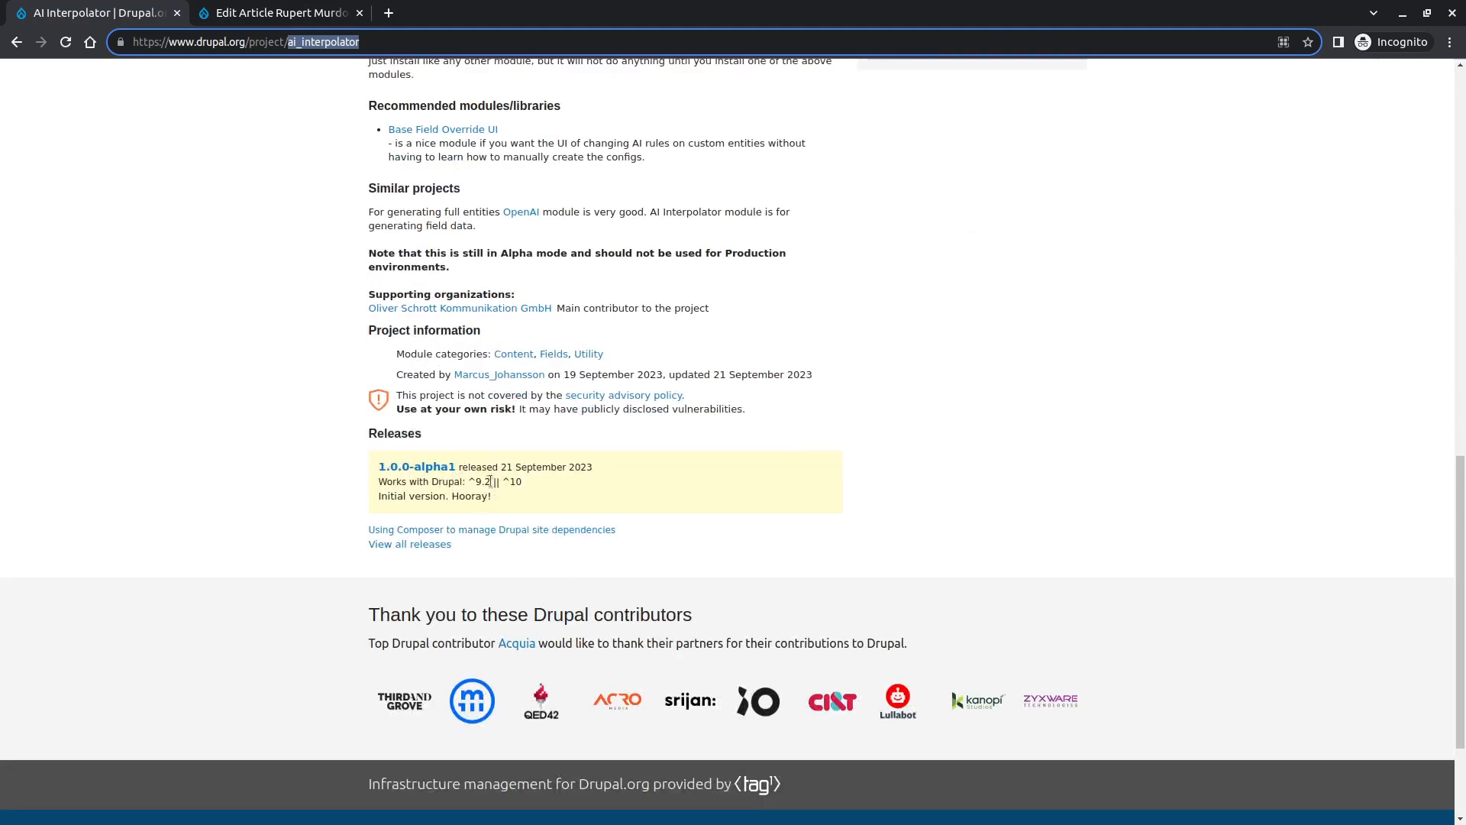
scroll(455, 578, up, 8)
scroll(562, 544, up, 3)
click(562, 544)
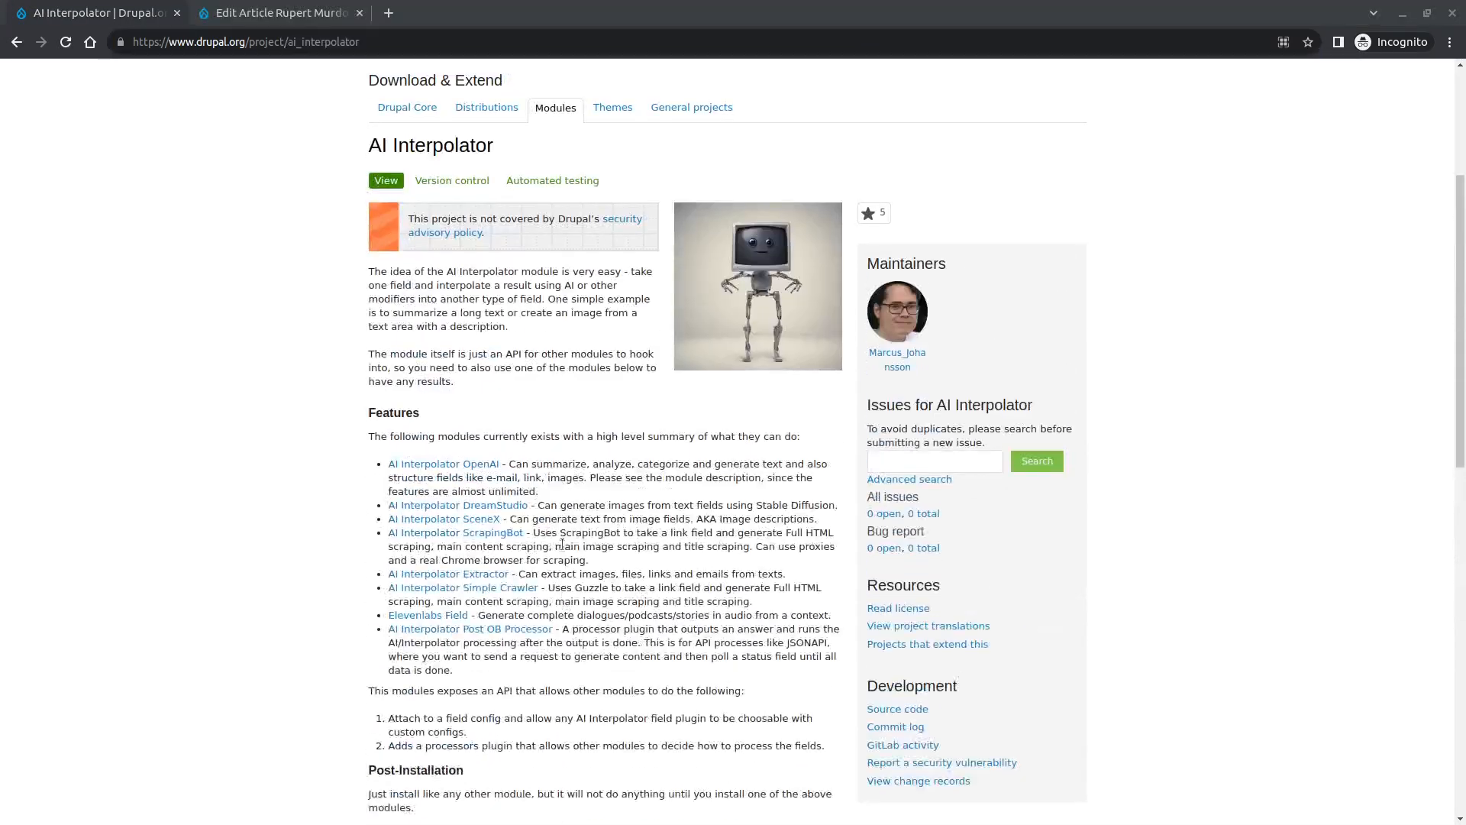
- Enable the AI Interpolator module on the site's Extend page and locate it in the module list
click(260, 7)
click(321, 107)
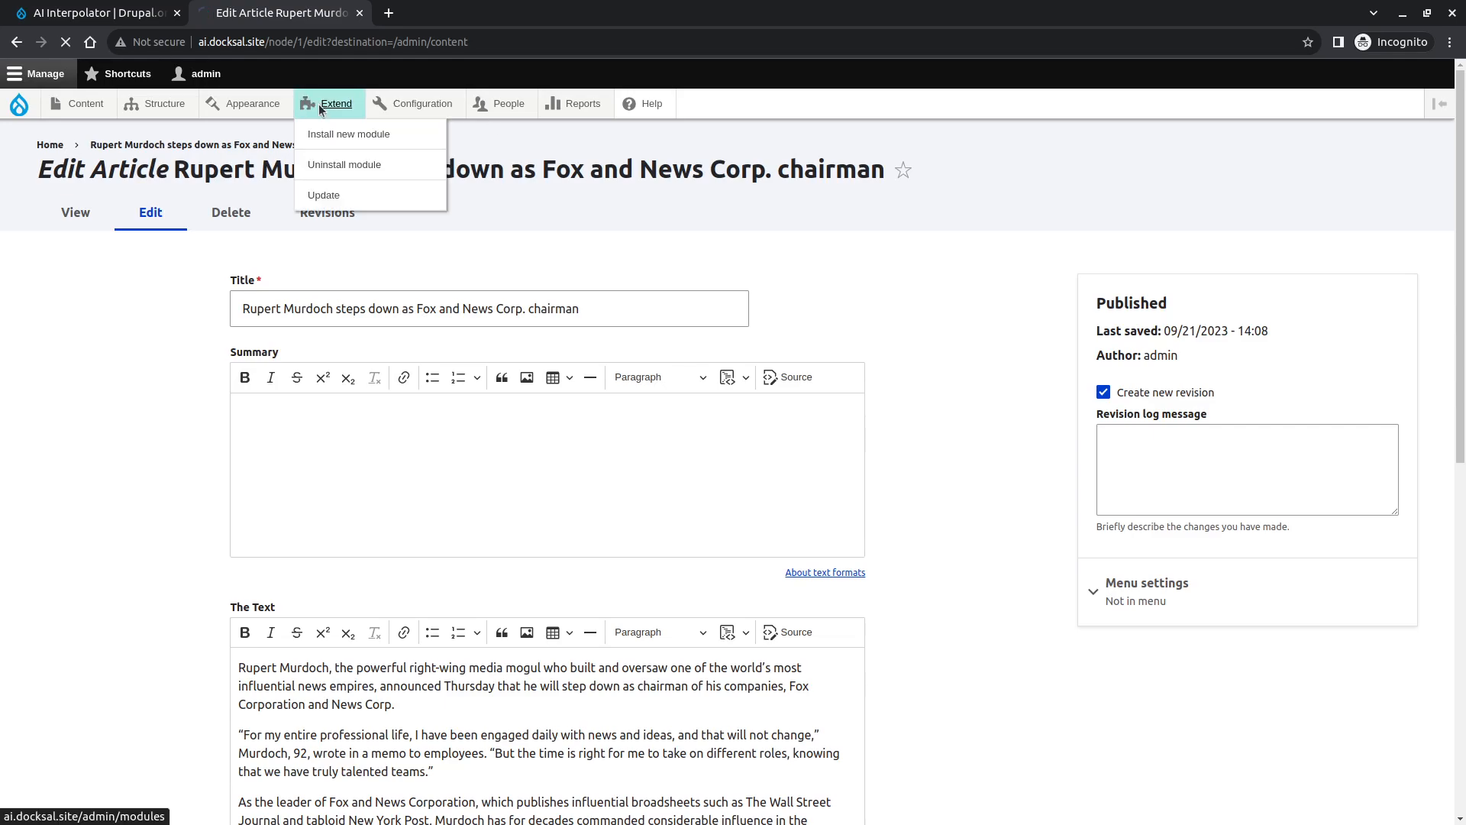
scroll(89, 592, down, 20)
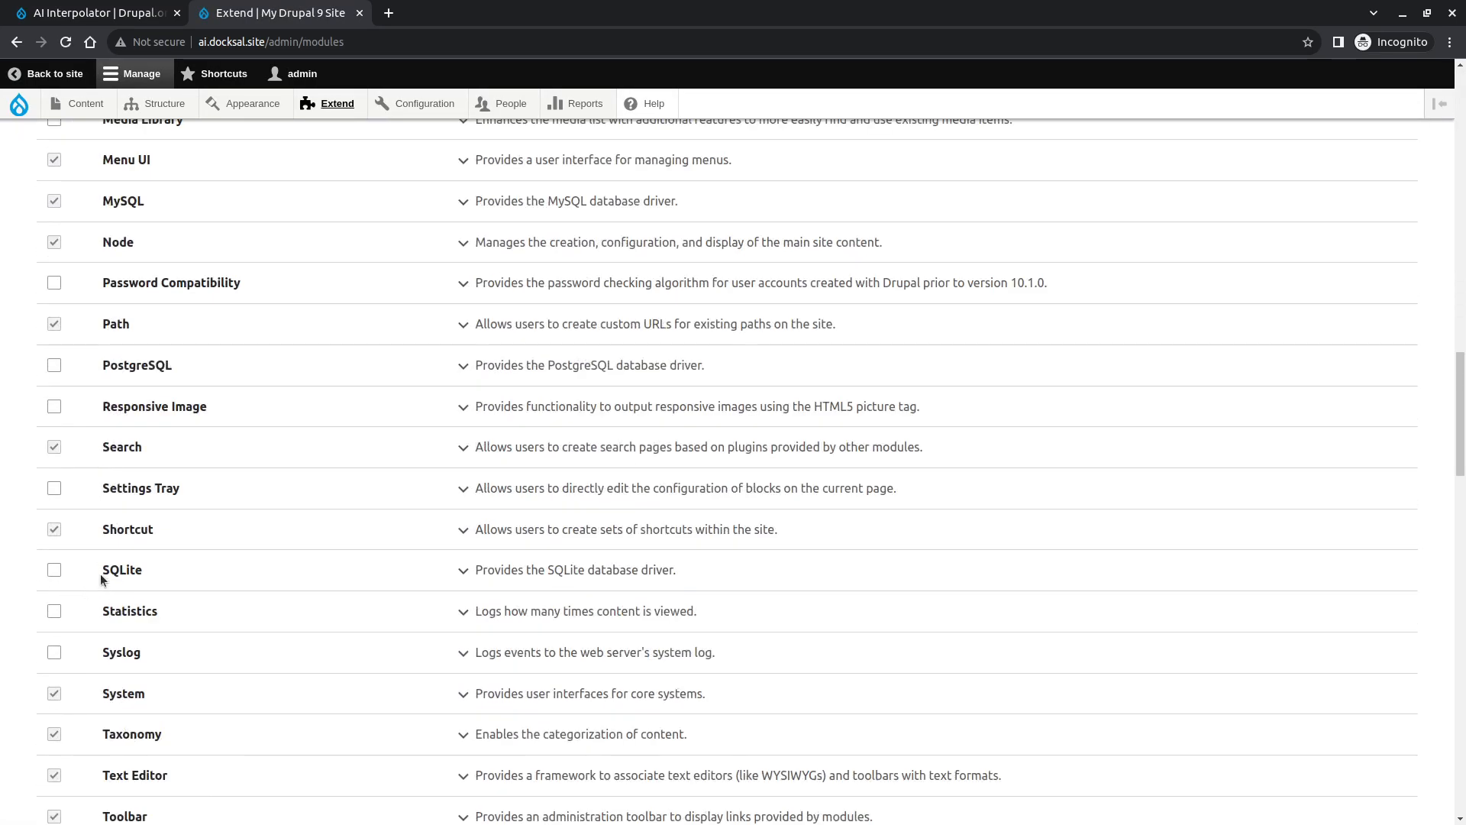
key(ctrl+f)
text(interpol)
key(Escape)
click(54, 513)
scroll(91, 687, down, 15)
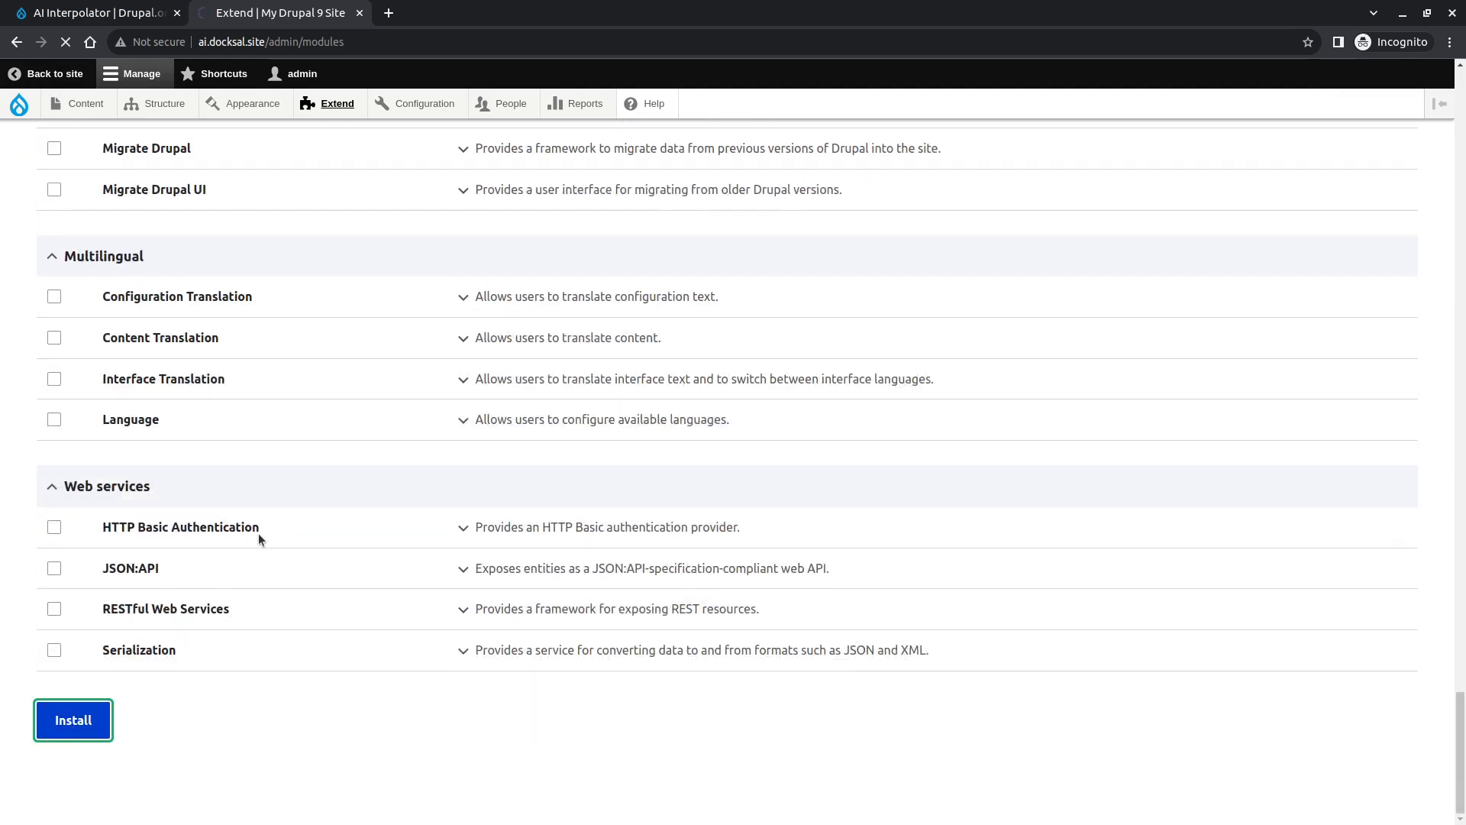
scroll(684, 496, down, 20)
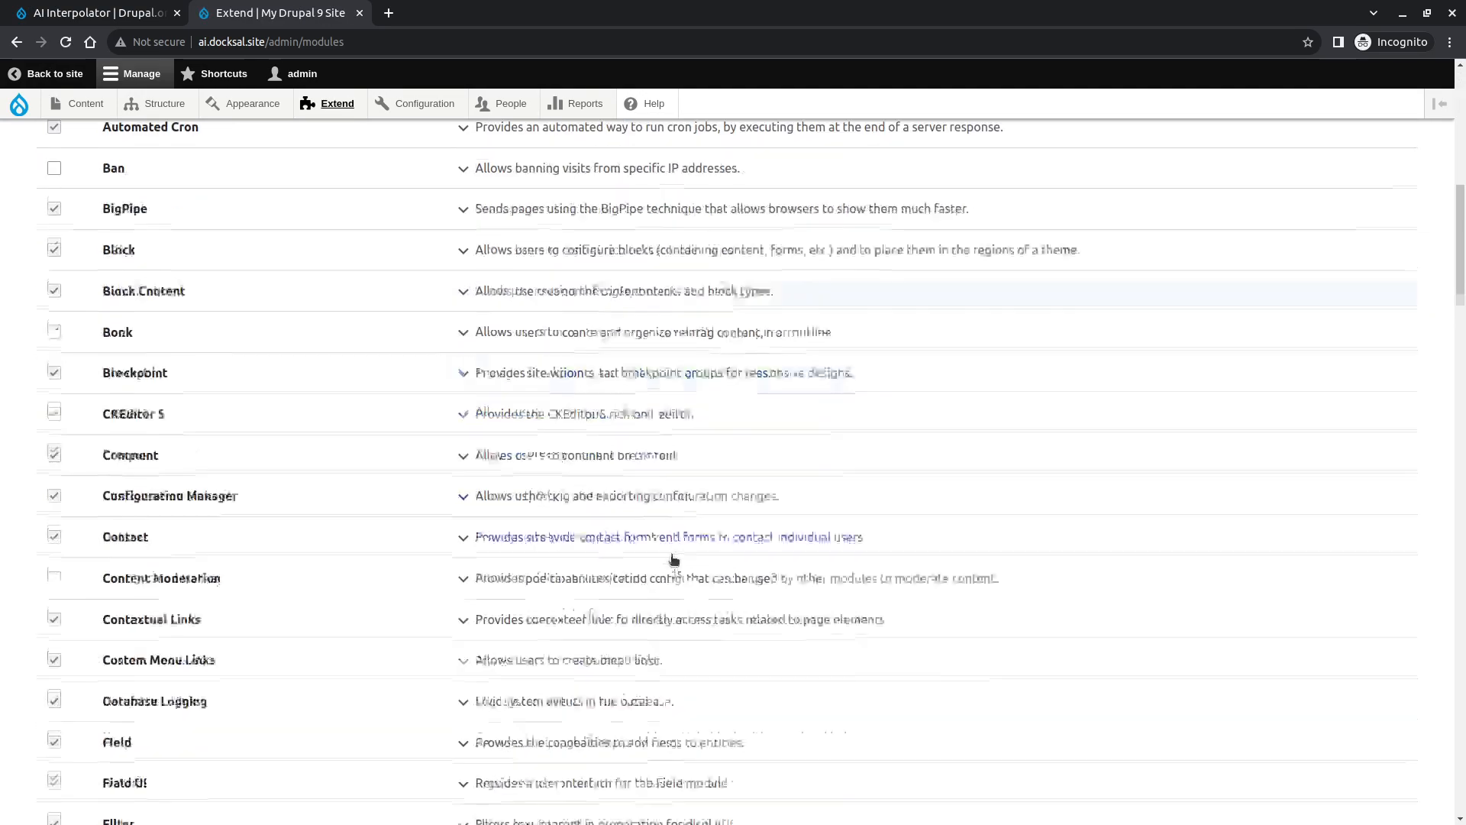
key(ctrl+f)
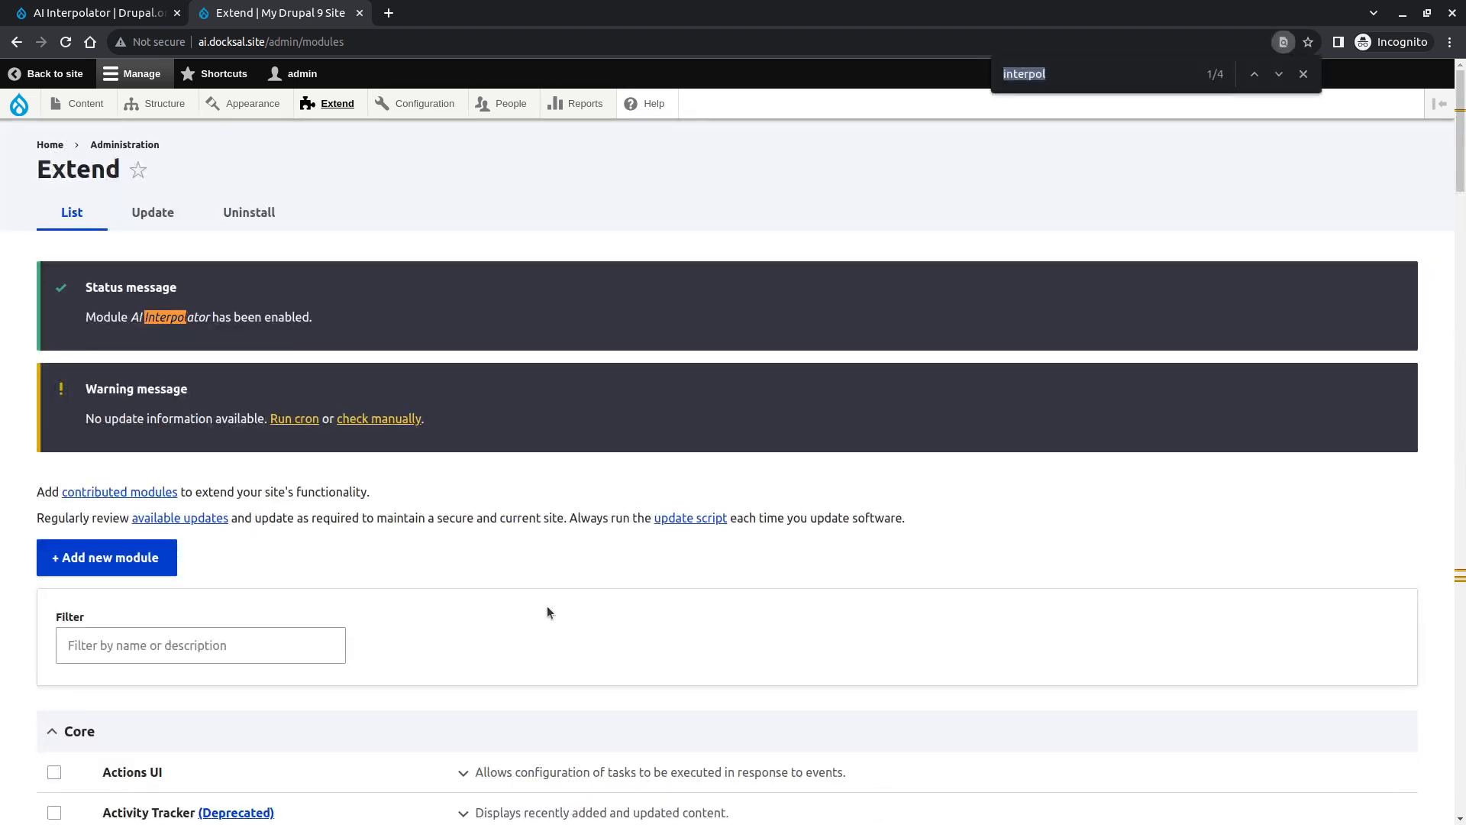
key(Return)
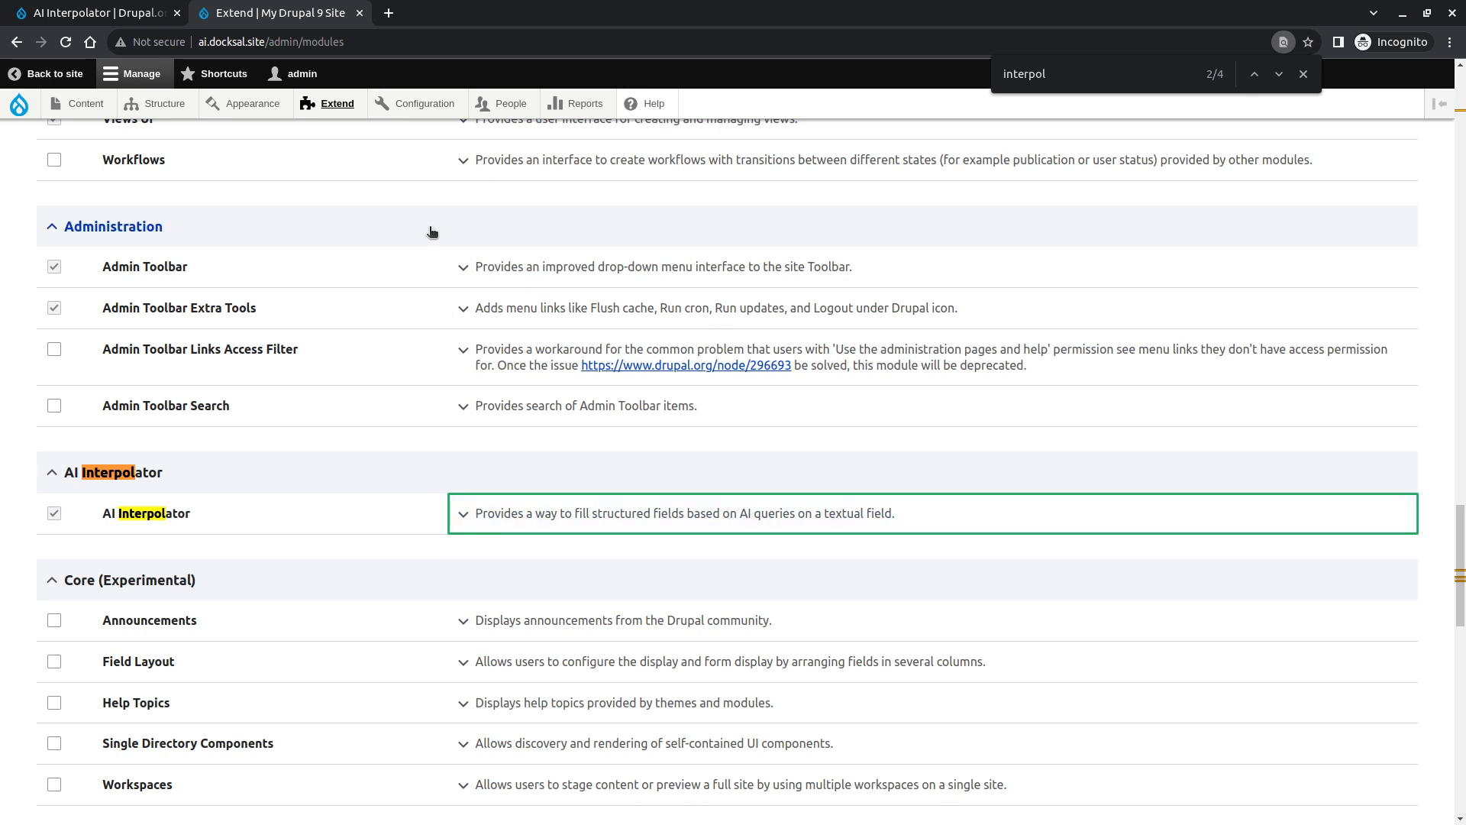
- Open the AI Interpolator OpenAI project page from the module's feature list and copy its machine name from the address
mouse_move(431, 103)
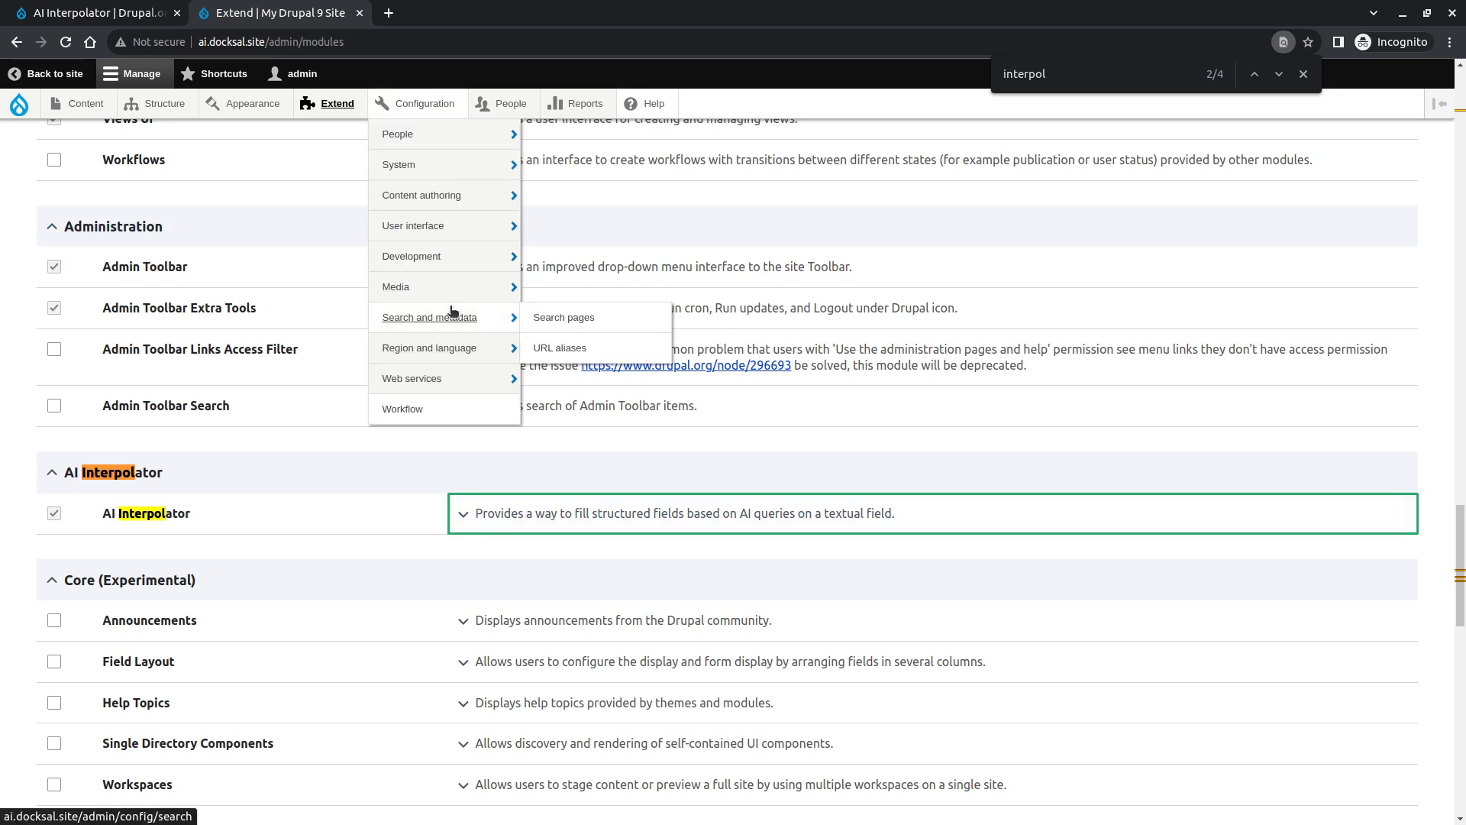
mouse_move(469, 374)
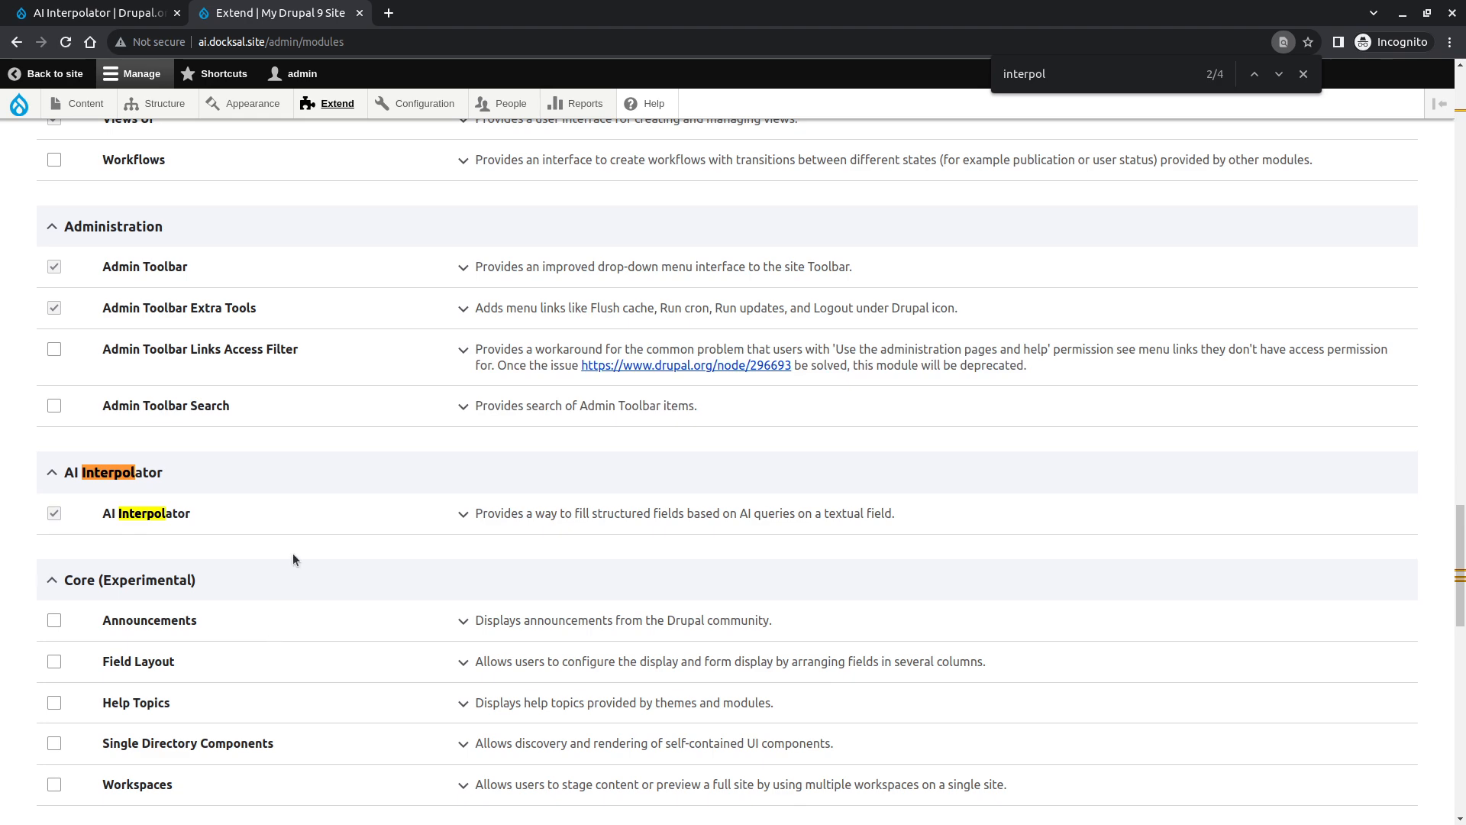
click(118, 6)
scroll(204, 442, down, 1)
scroll(204, 442, up, 1)
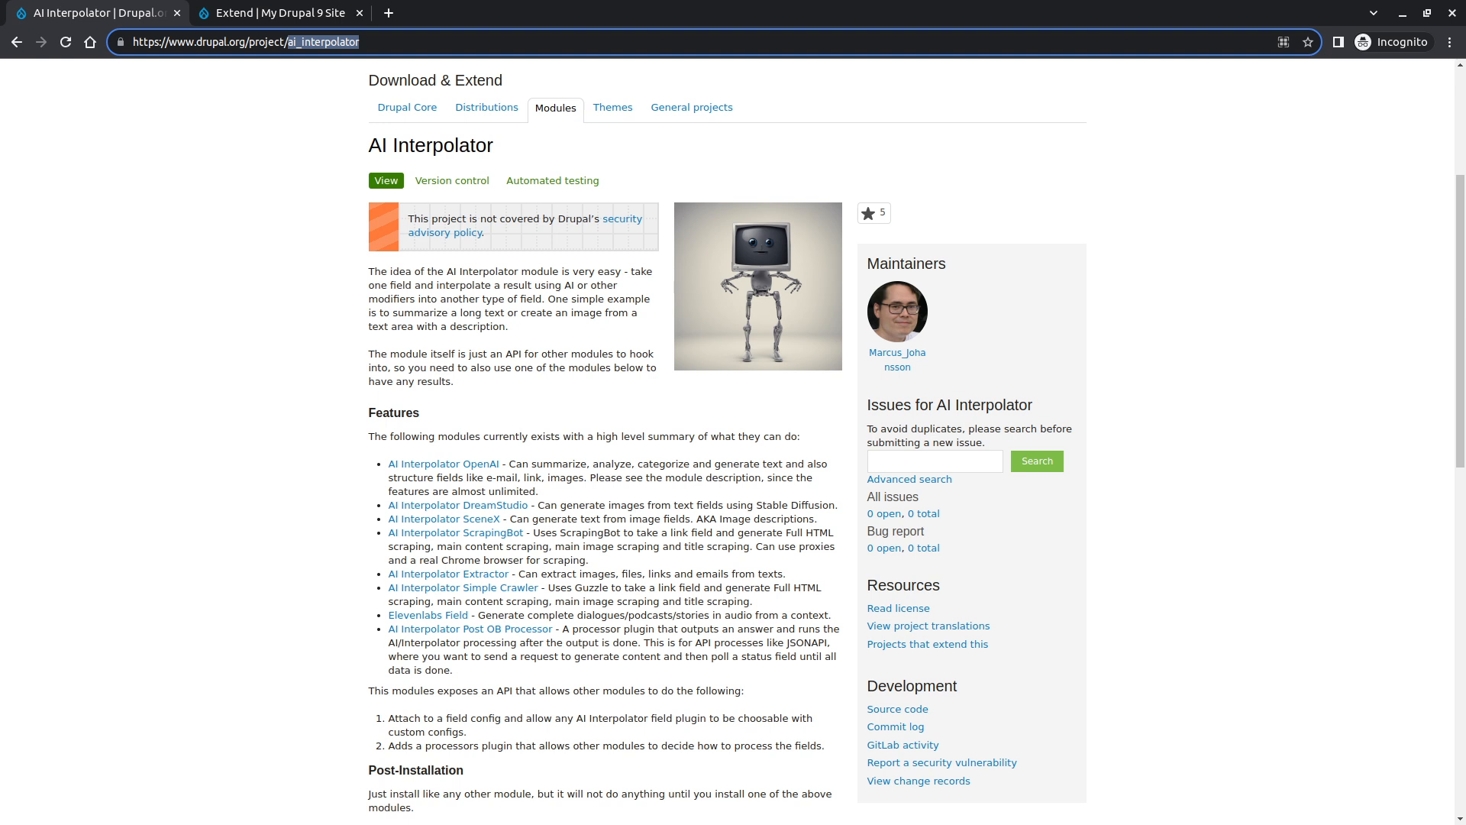
key(alt+Tab)
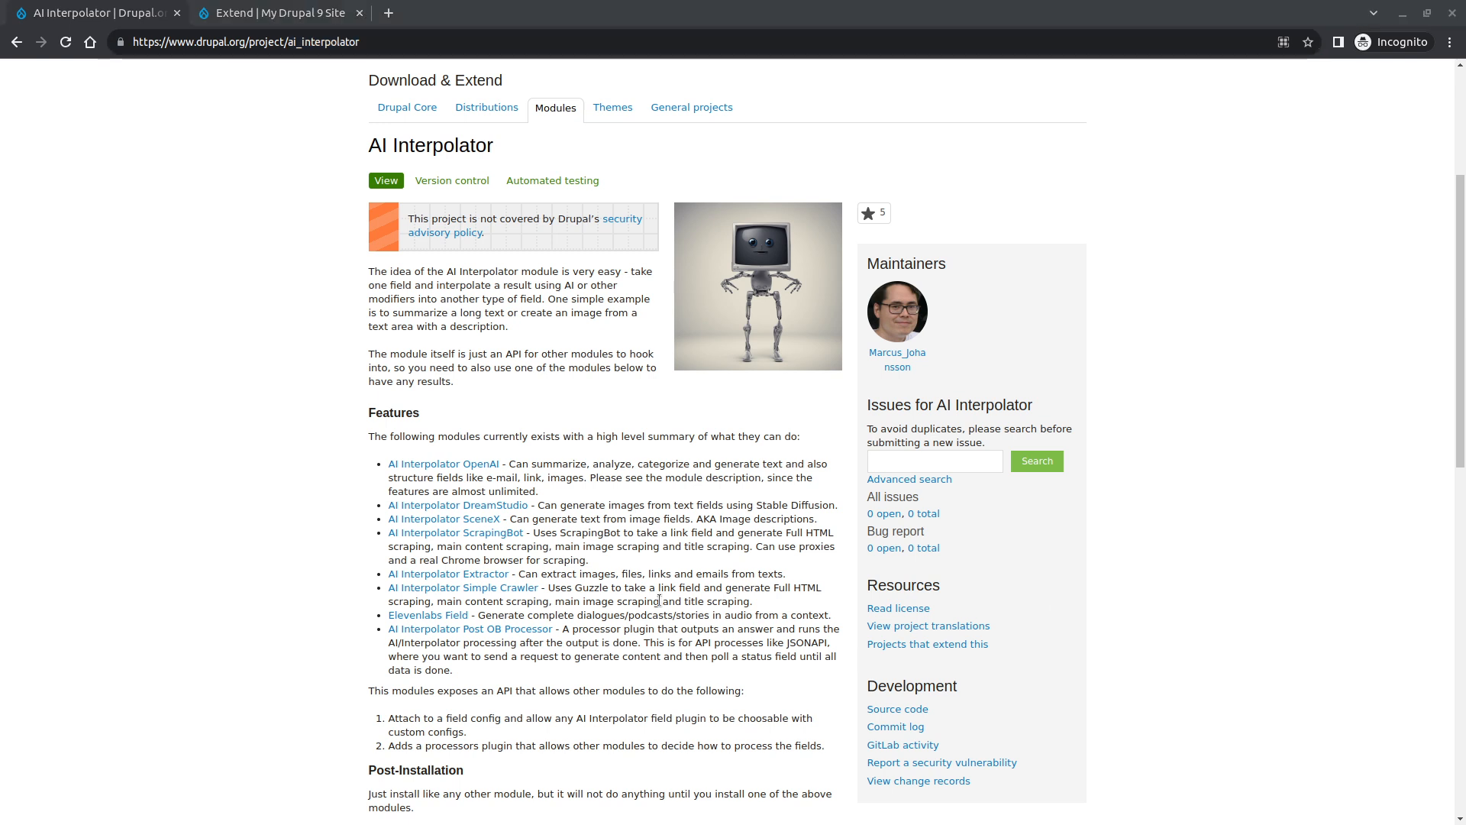
click(646, 623)
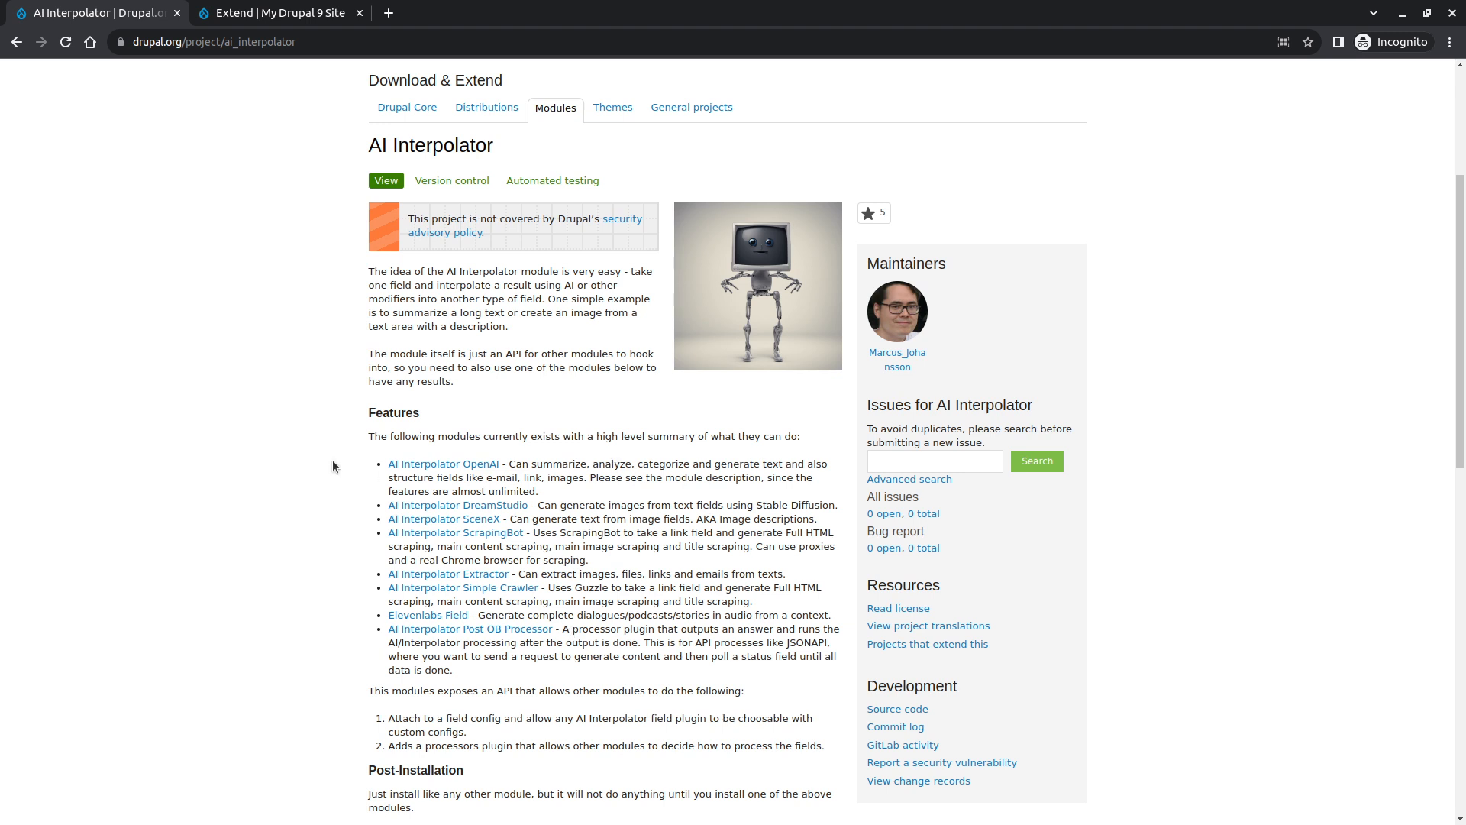
click(435, 463)
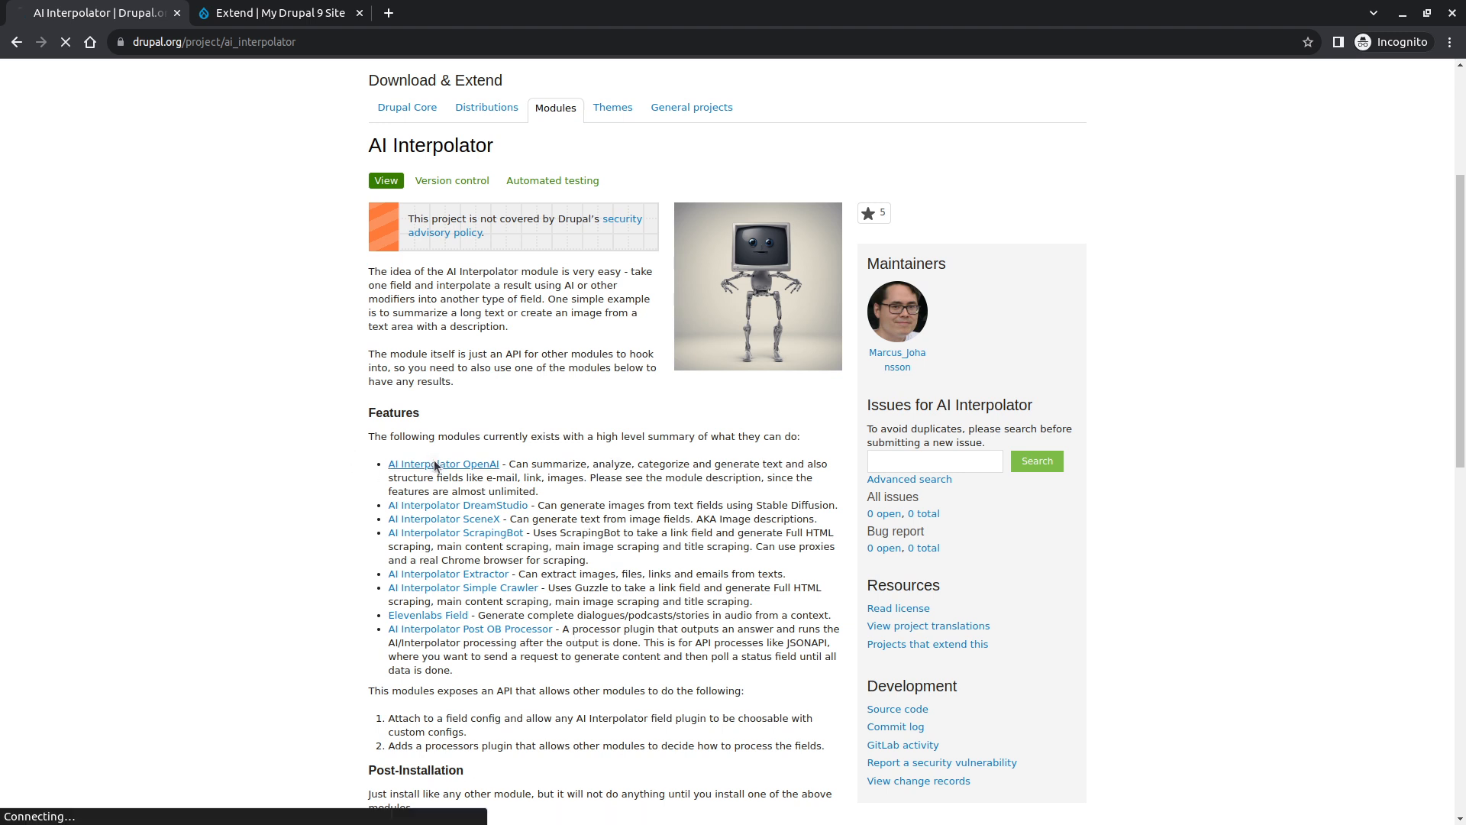
double_click(343, 42)
key(ctrl+c)
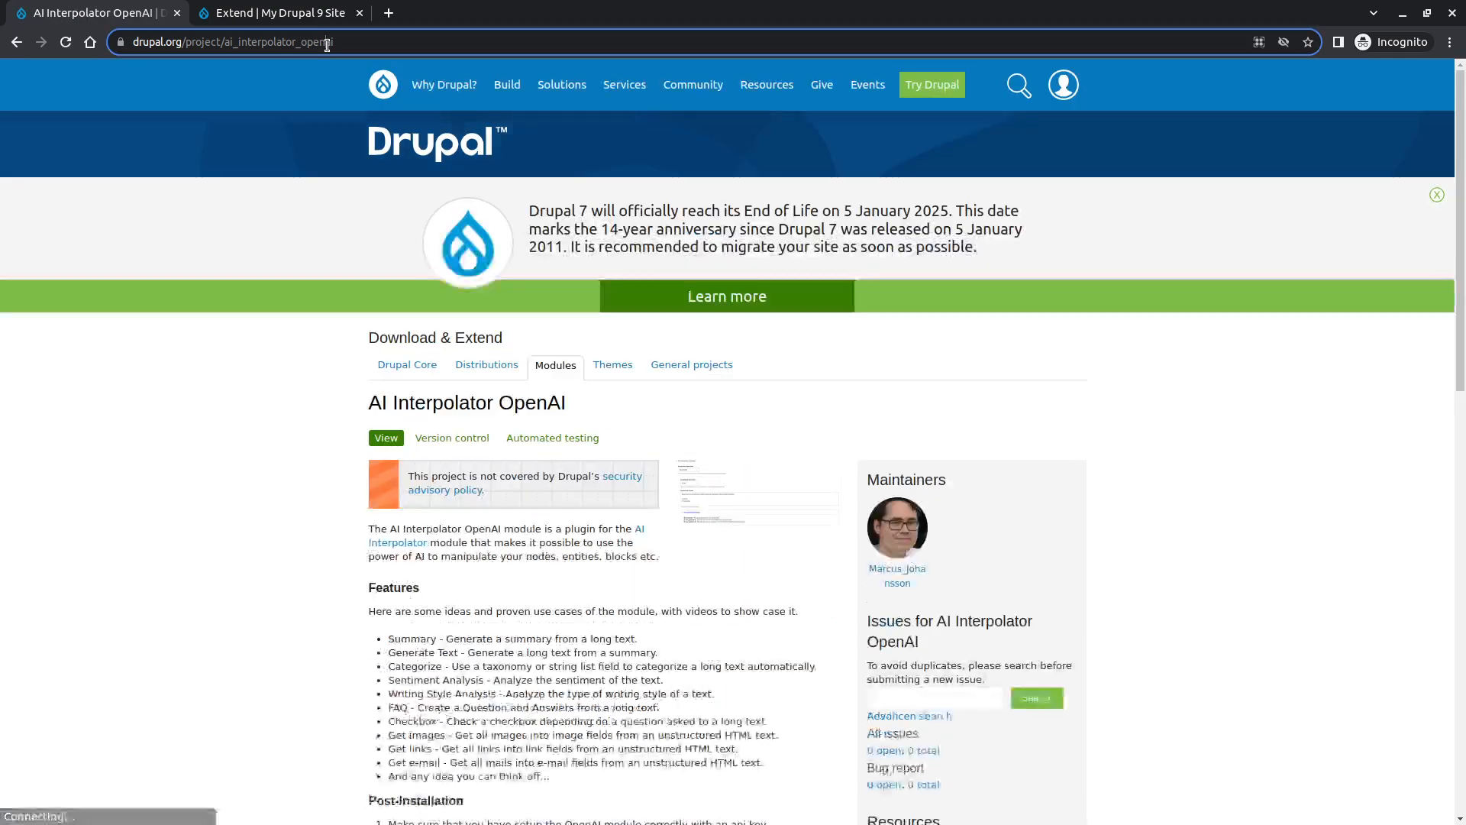
- Run the composer require command for "drupal/ai_interpolator_openai:1.0.0-alpha1"
key(alt+Tab)
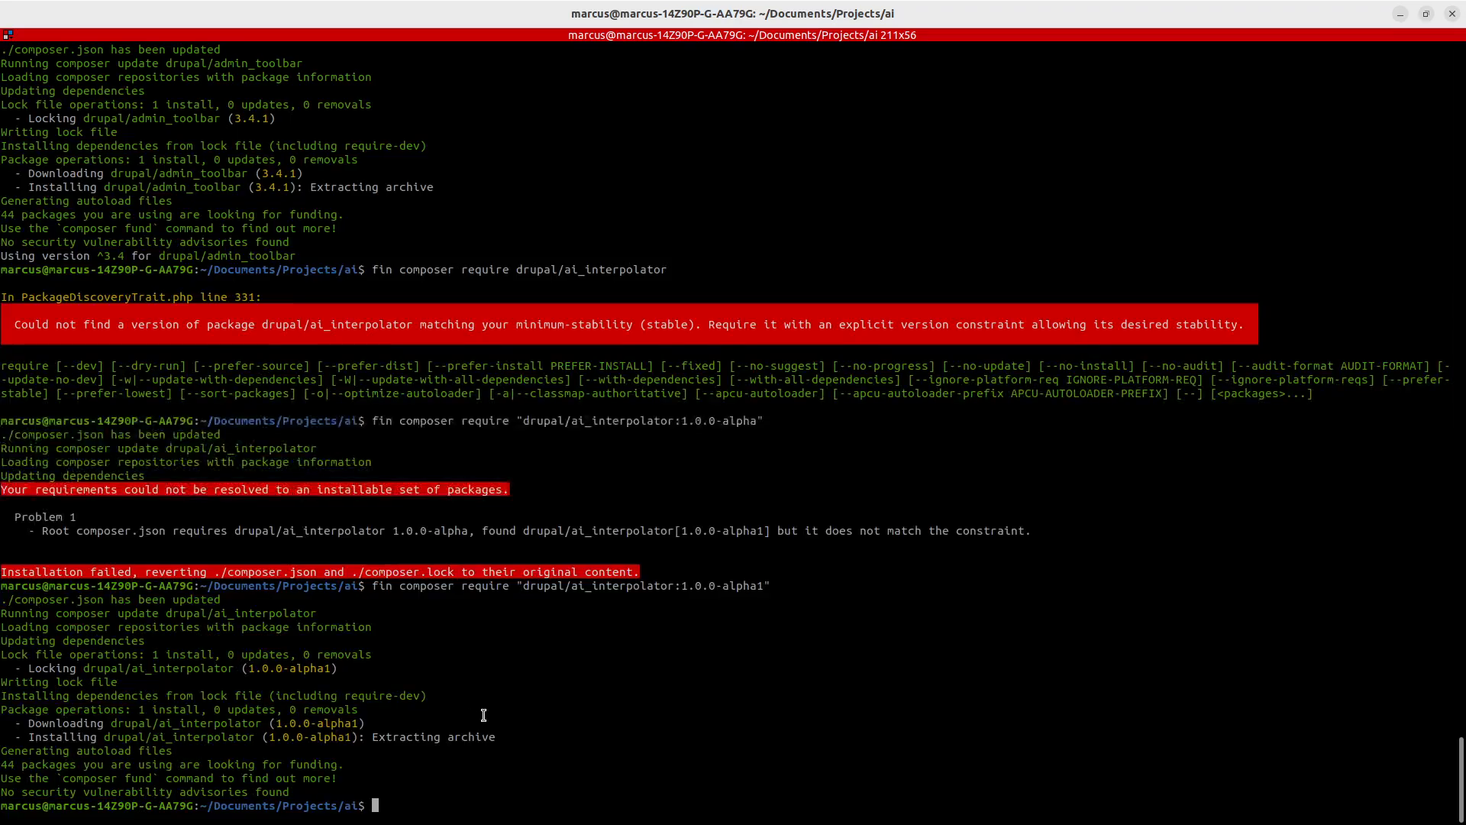
key(Up)
key(Left)
key(Left)
key(Left)
key(Left)
key(Left)
key(Left)
key(Left)
key(Left)
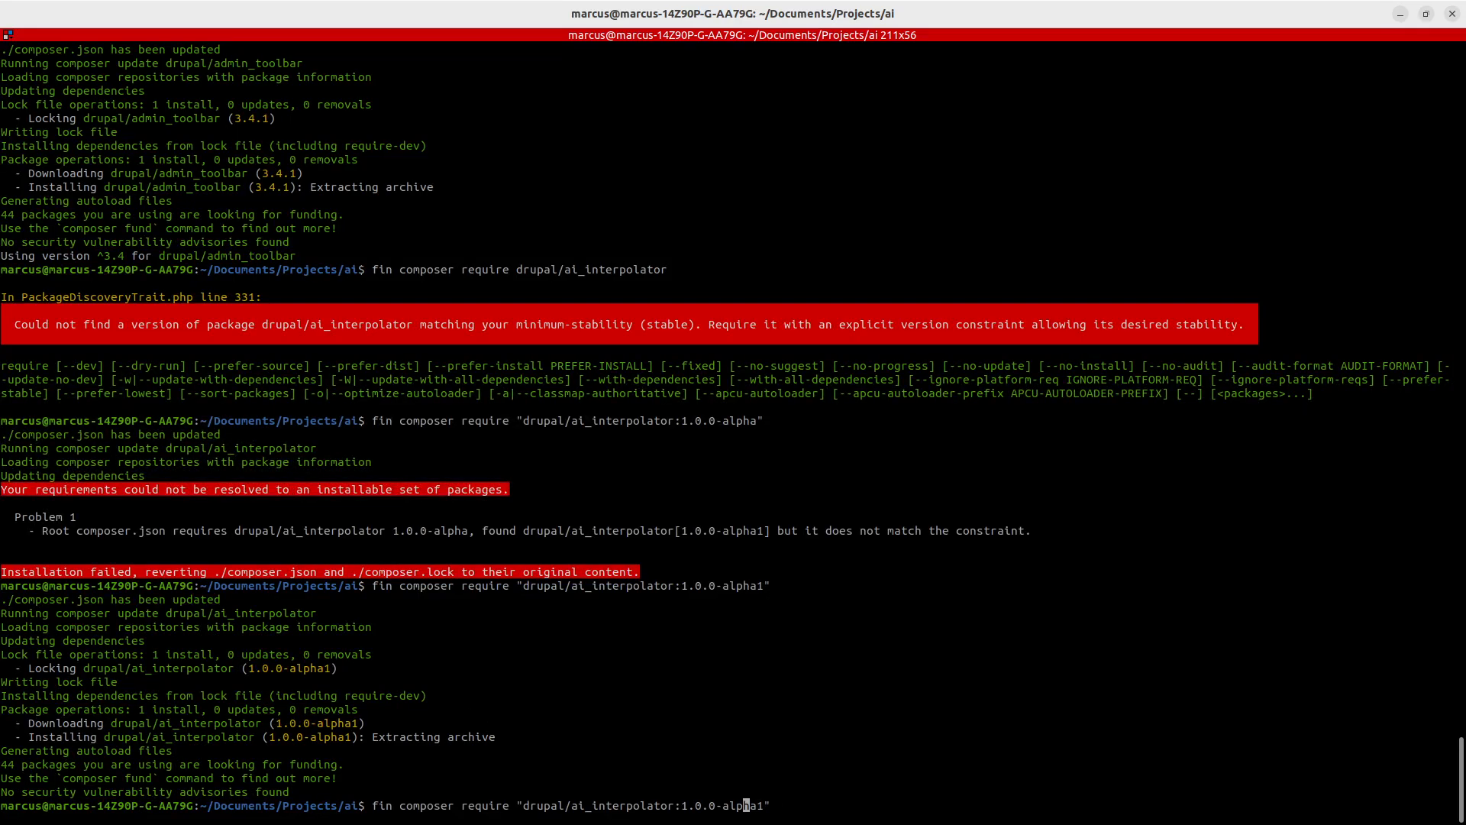
key(Left)
key(Left)
key(Left)
key(Left)
key(Left)
key(Left)
key(BackSpace)
key(BackSpace)
key(BackSpace)
key(BackSpace)
key(BackSpace)
key(BackSpace)
key(BackSpace)
key(BackSpace)
key(BackSpace)
key(BackSpace)
key(BackSpace)
key(BackSpace)
key(BackSpace)
key(BackSpace)
key(BackSpace)
key(ctrl+shift+v)
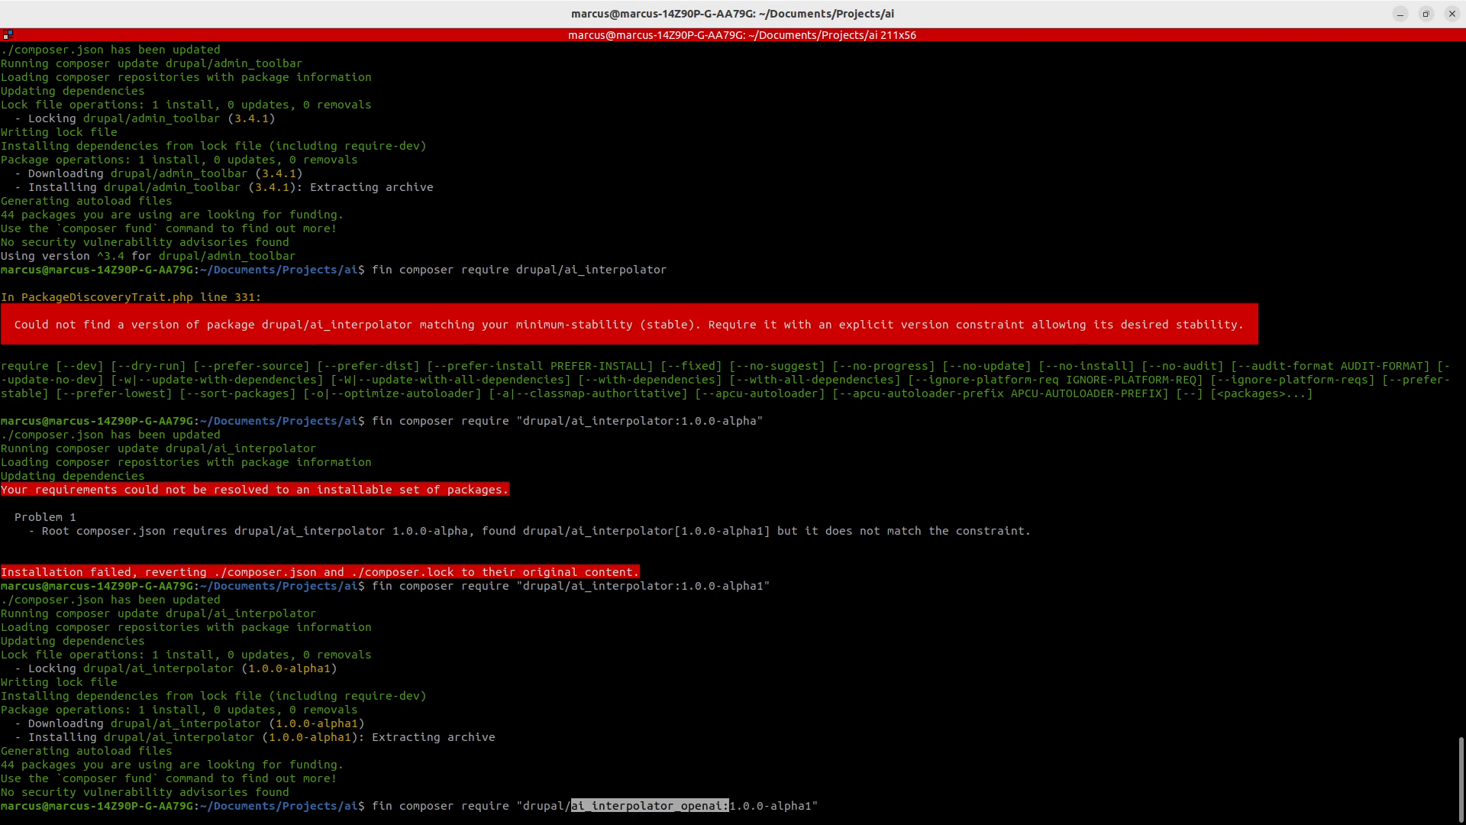
key(Return)
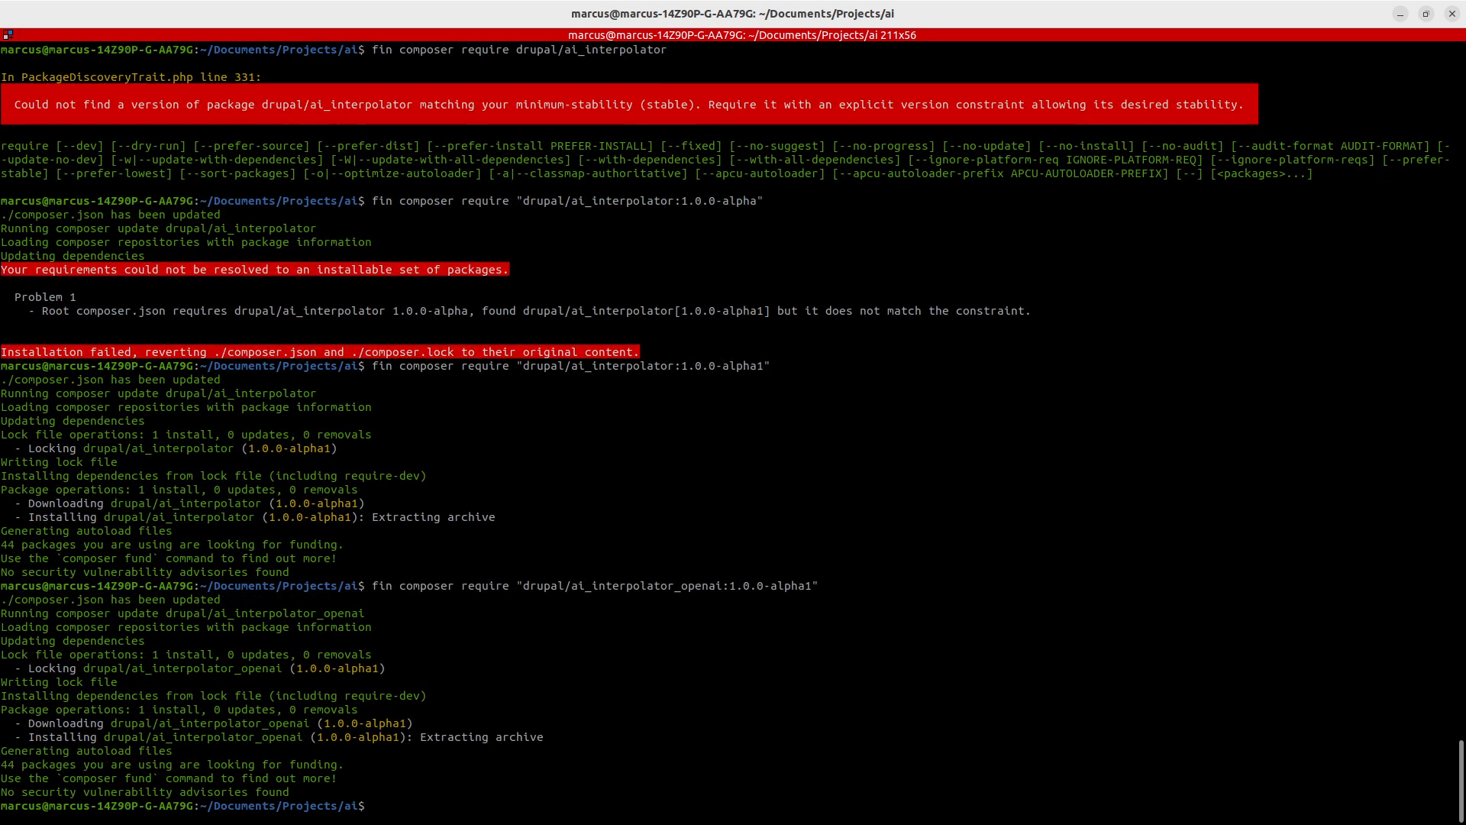
- Open the required OpenAI module's project page and copy its machine name from the address
key(Left)
key(Left)
key(Left)
key(Left)
key(Left)
key(Left)
key(Left)
key(Left)
key(Left)
key(Left)
key(Left)
key(Left)
key(Left)
key(Left)
key(Left)
key(Left)
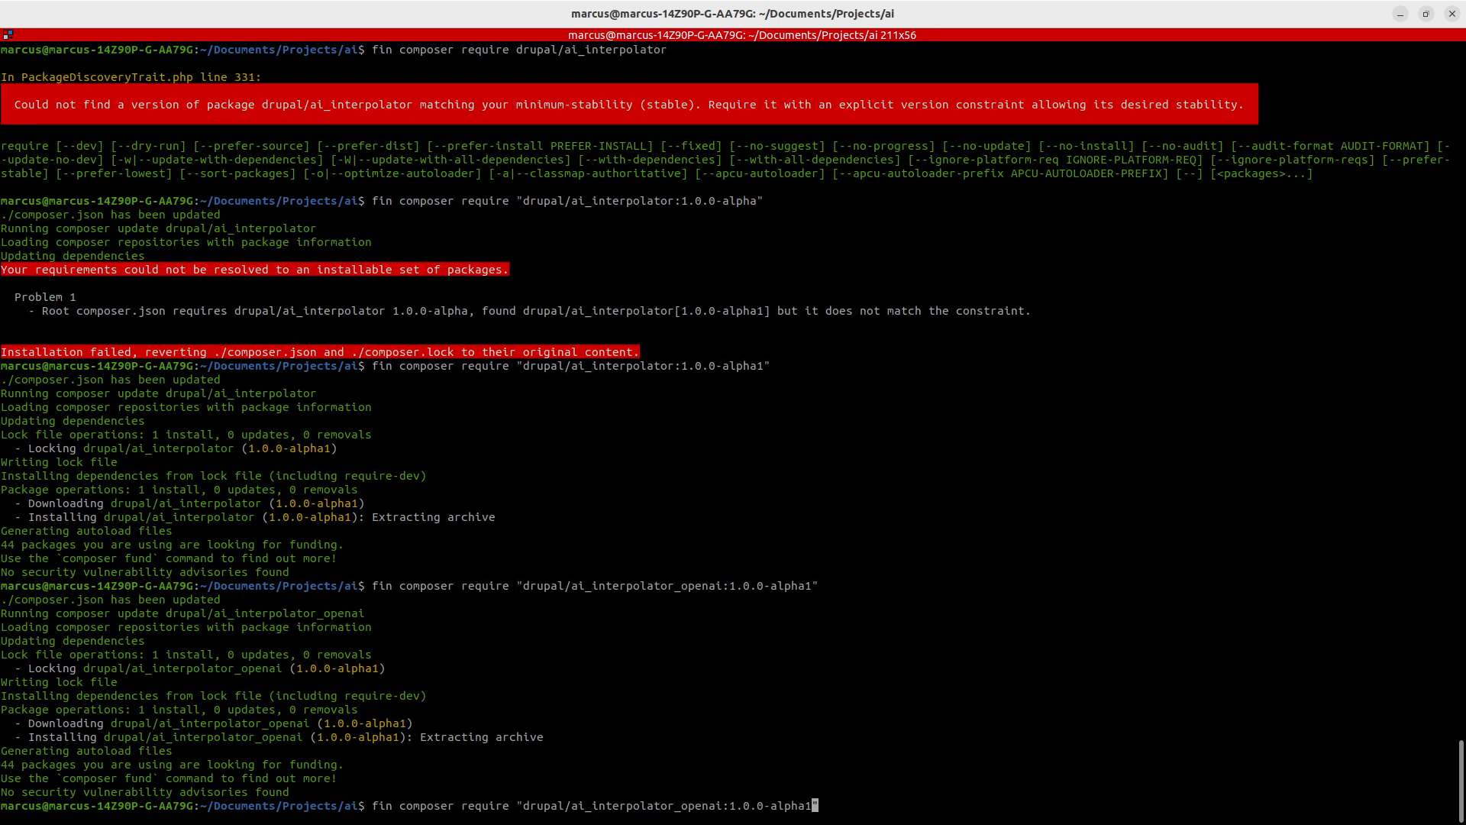
key(Left)
key(Left)
key(Left)
key(Left)
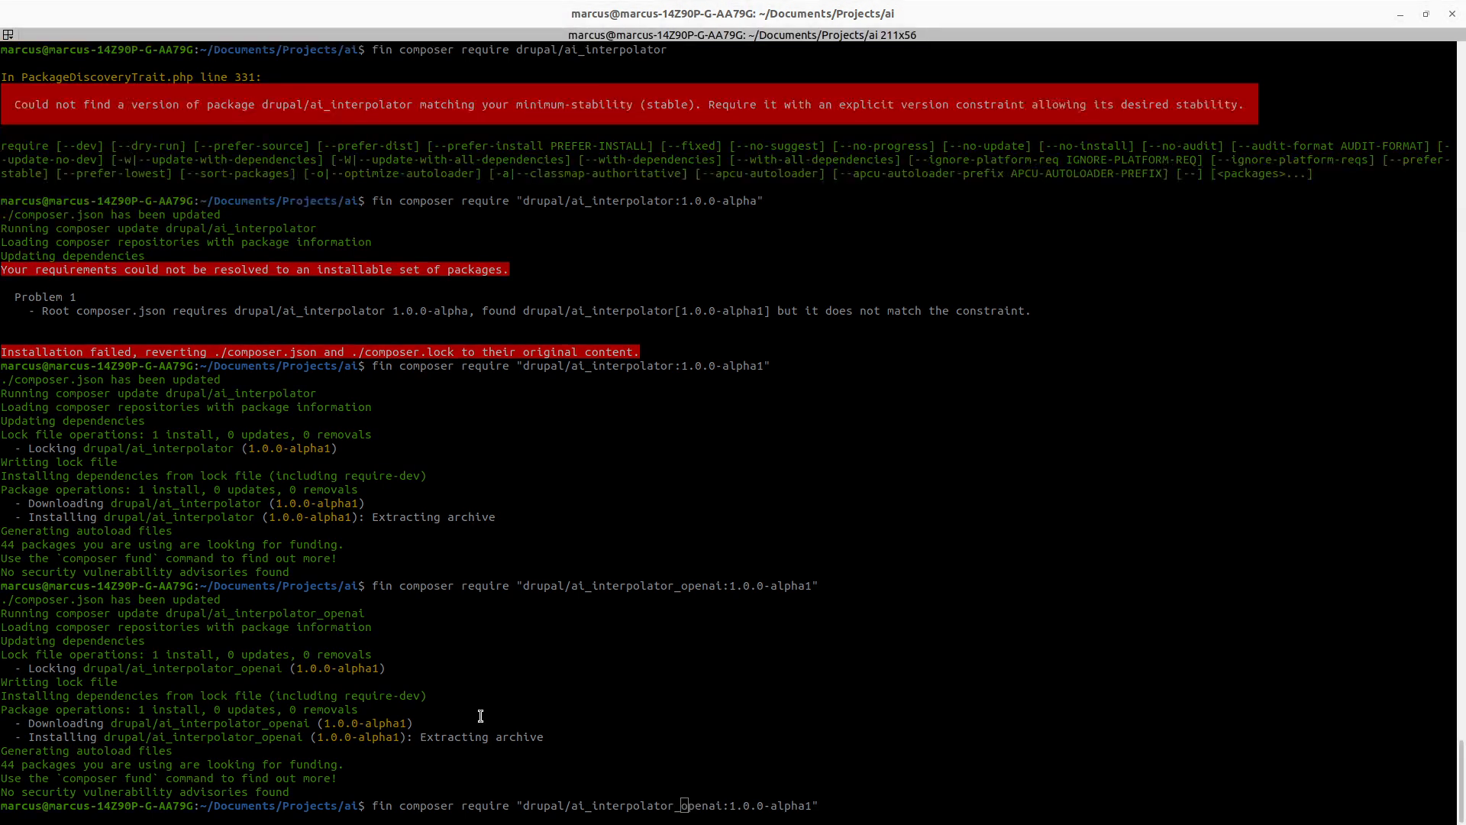
key(alt+Tab)
scroll(352, 616, down, 3)
scroll(694, 616, down, 1)
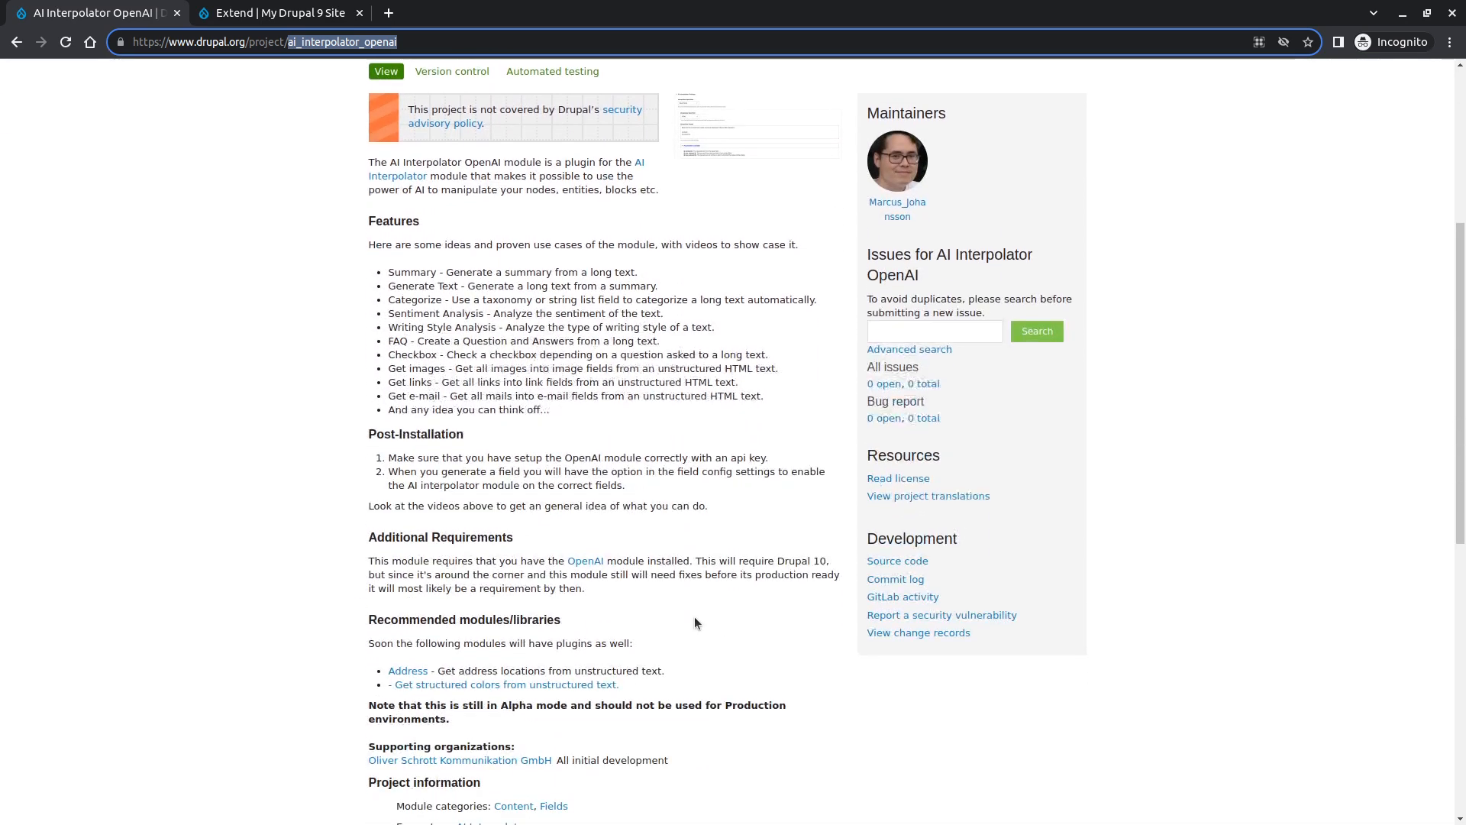
click(579, 559)
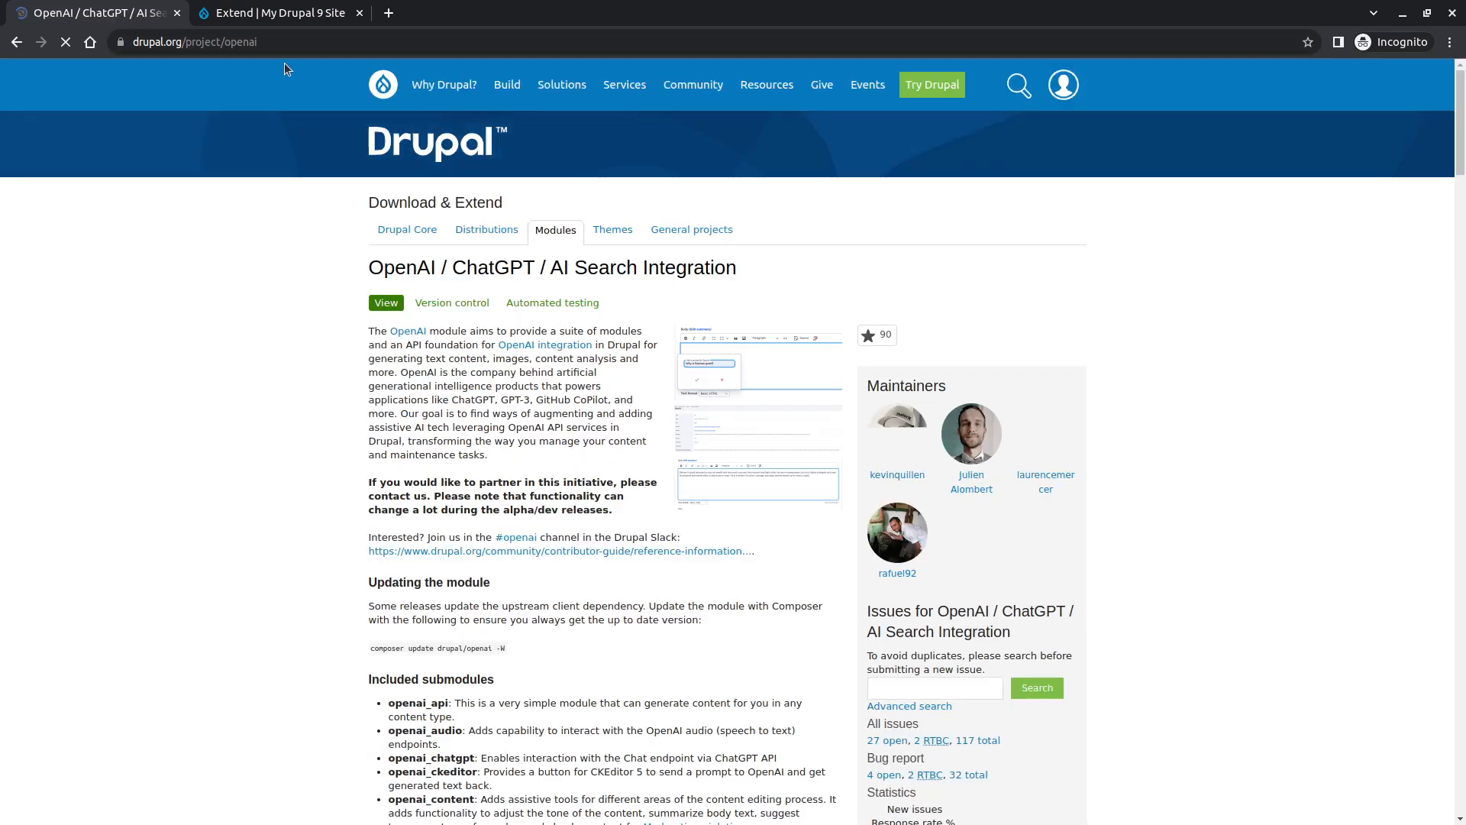
double_click(276, 44)
click(246, 282)
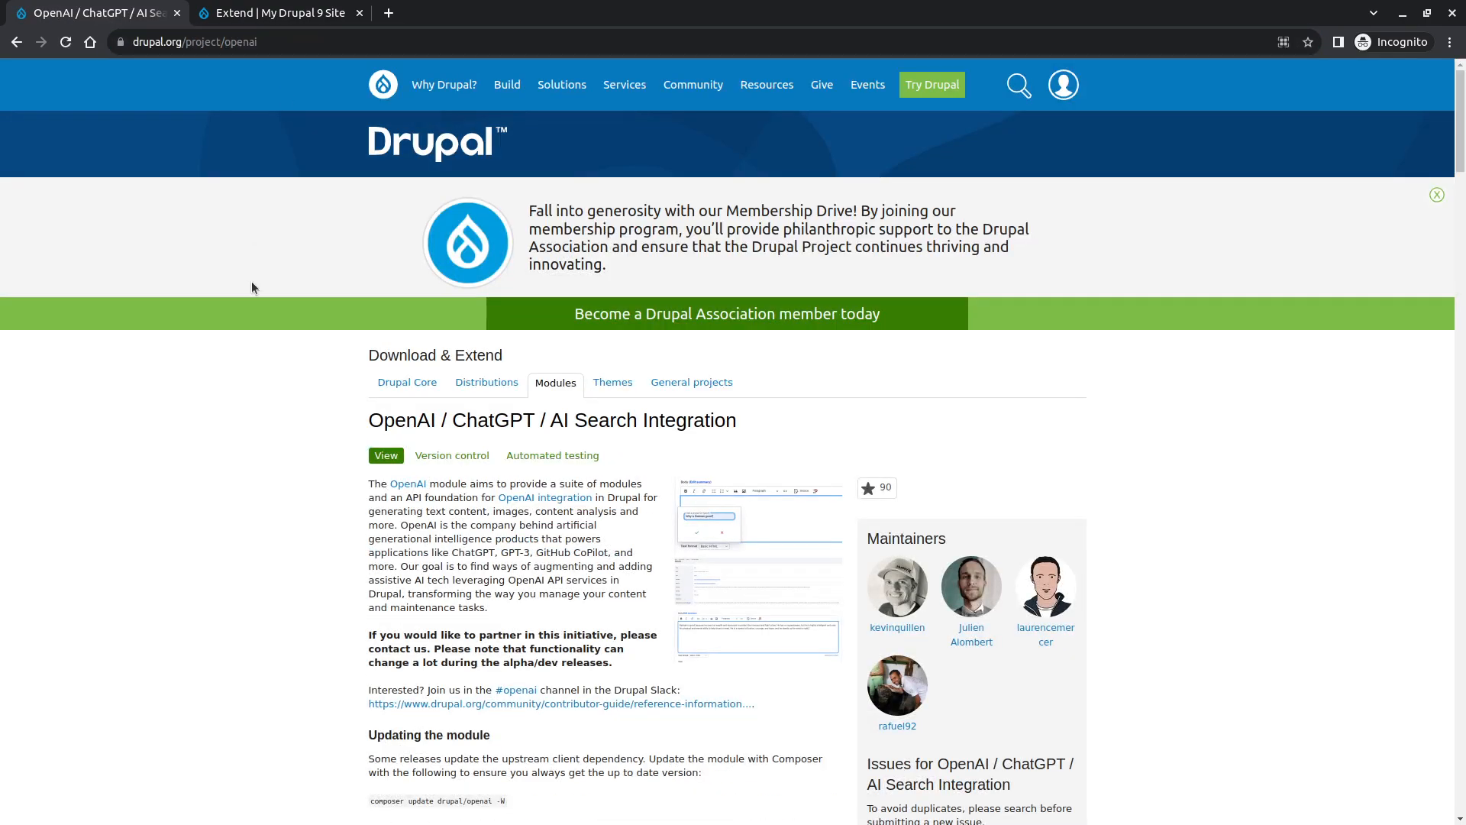
- Run the composer require command for "drupal/openai:1.0.0-alpha1"
key(alt+Tab)
key(Right)
key(Right)
key(Right)
key(Right)
key(Left)
key(Left)
key(Left)
key(Left)
key(BackSpace)
key(BackSpace)
key(BackSpace)
key(BackSpace)
key(BackSpace)
key(BackSpace)
key(BackSpace)
key(BackSpace)
key(BackSpace)
key(BackSpace)
key(BackSpace)
key(BackSpace)
key(BackSpace)
key(BackSpace)
key(BackSpace)
key(BackSpace)
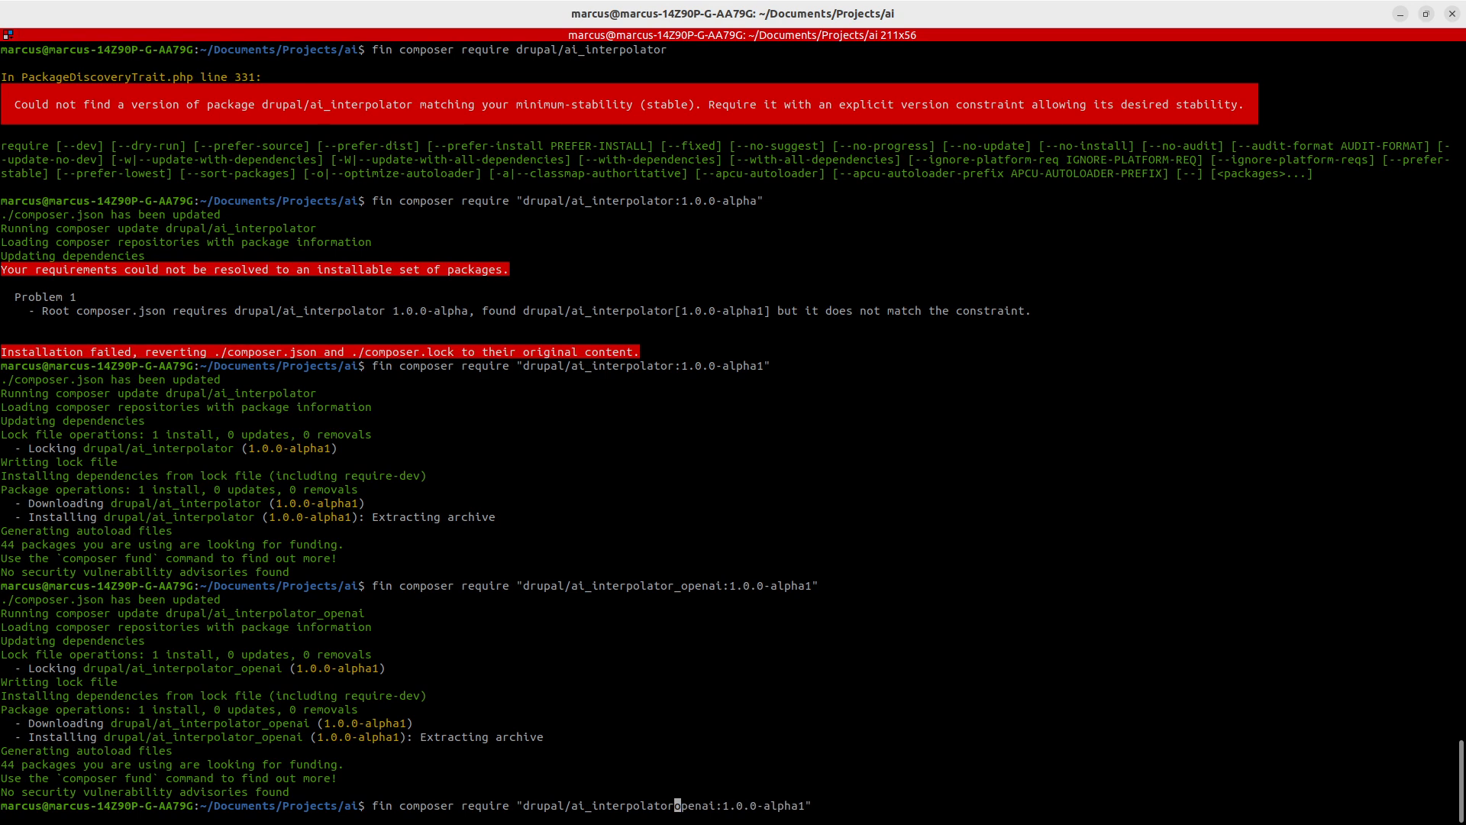
key(Return)
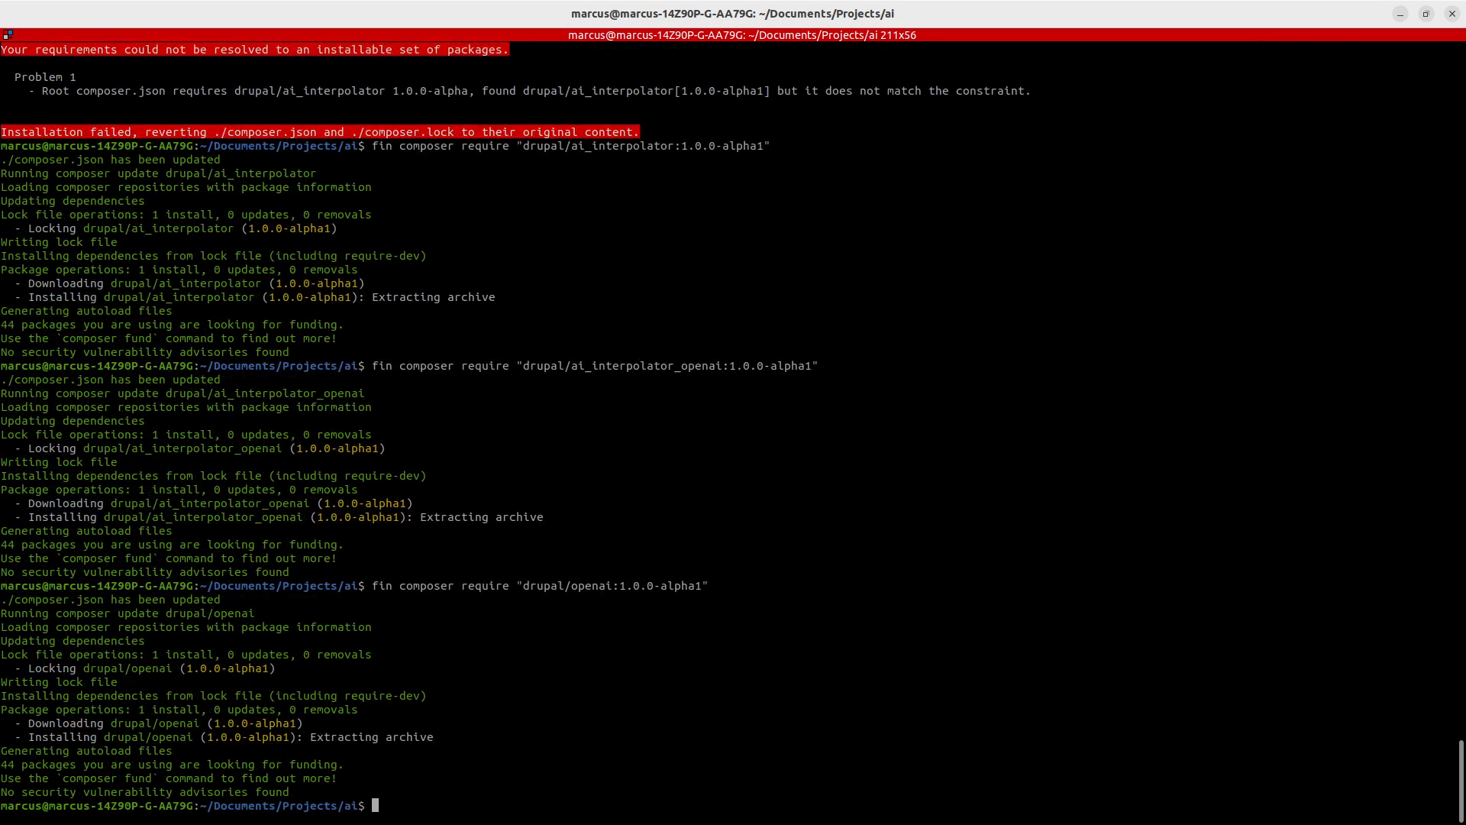
- Copy the recommended install command from the OpenAI project's Releases section
key(Up)
key(alt+Tab)
scroll(761, 632, down, 2)
scroll(645, 600, up, 2)
double_click(594, 460)
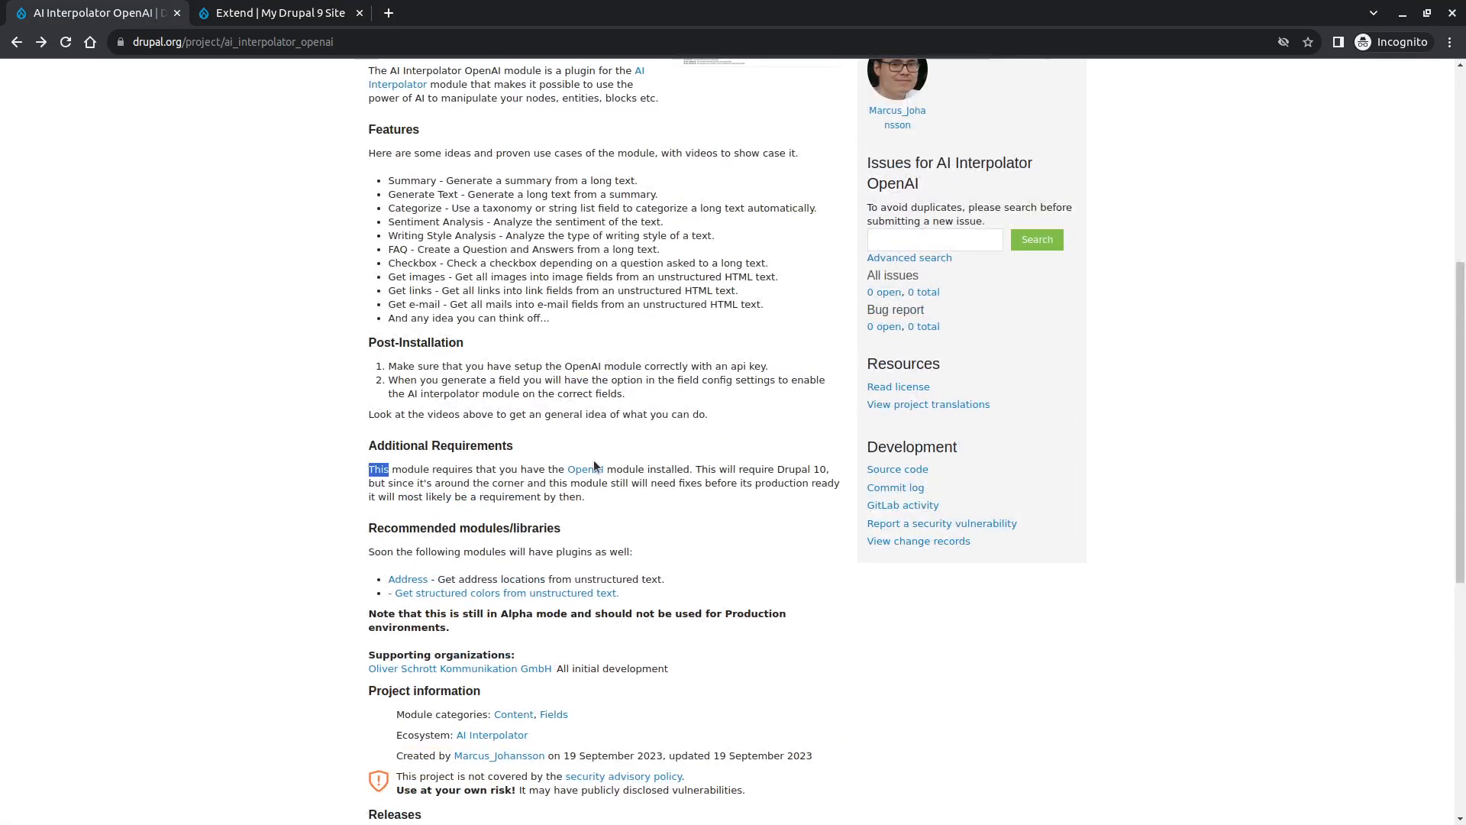
click(595, 469)
scroll(726, 568, down, 1)
scroll(726, 568, down, 12)
scroll(729, 571, down, 15)
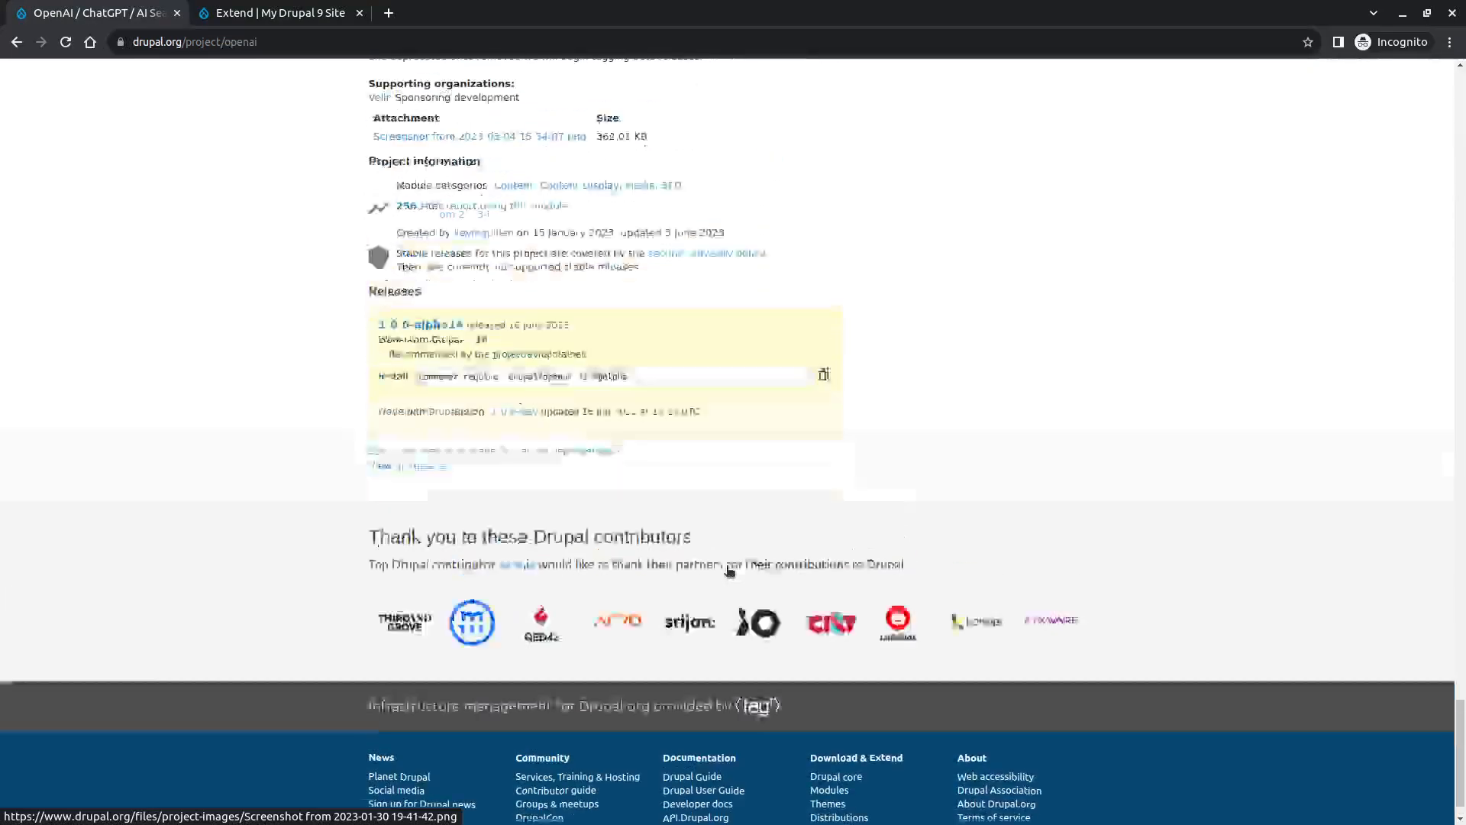
scroll(726, 566, up, 2)
click(637, 467)
drag(638, 467, 411, 471)
key(ctrl+c)
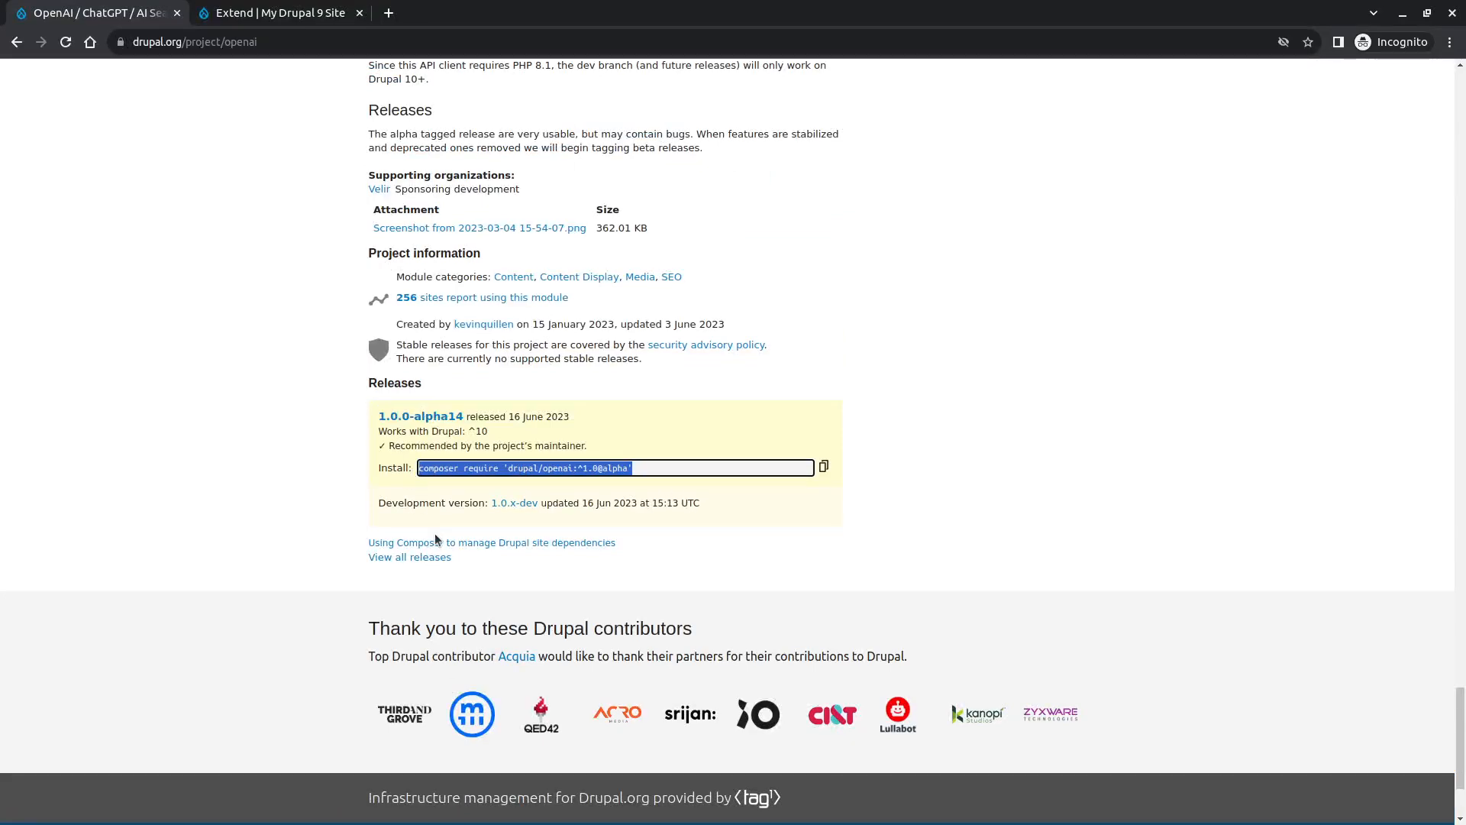
- Run fin composer require 'drupal/openai:^1.0@alpha' and trust the php-http/discovery plugin when asked
key(alt+Tab)
key(BackSpace)
key(BackSpace)
key(BackSpace)
key(BackSpace)
key(BackSpace)
key(BackSpace)
key(BackSpace)
key(BackSpace)
key(BackSpace)
key(BackSpace)
key(BackSpace)
key(BackSpace)
key(BackSpace)
key(BackSpace)
key(BackSpace)
key(BackSpace)
key(BackSpace)
key(BackSpace)
key(BackSpace)
key(BackSpace)
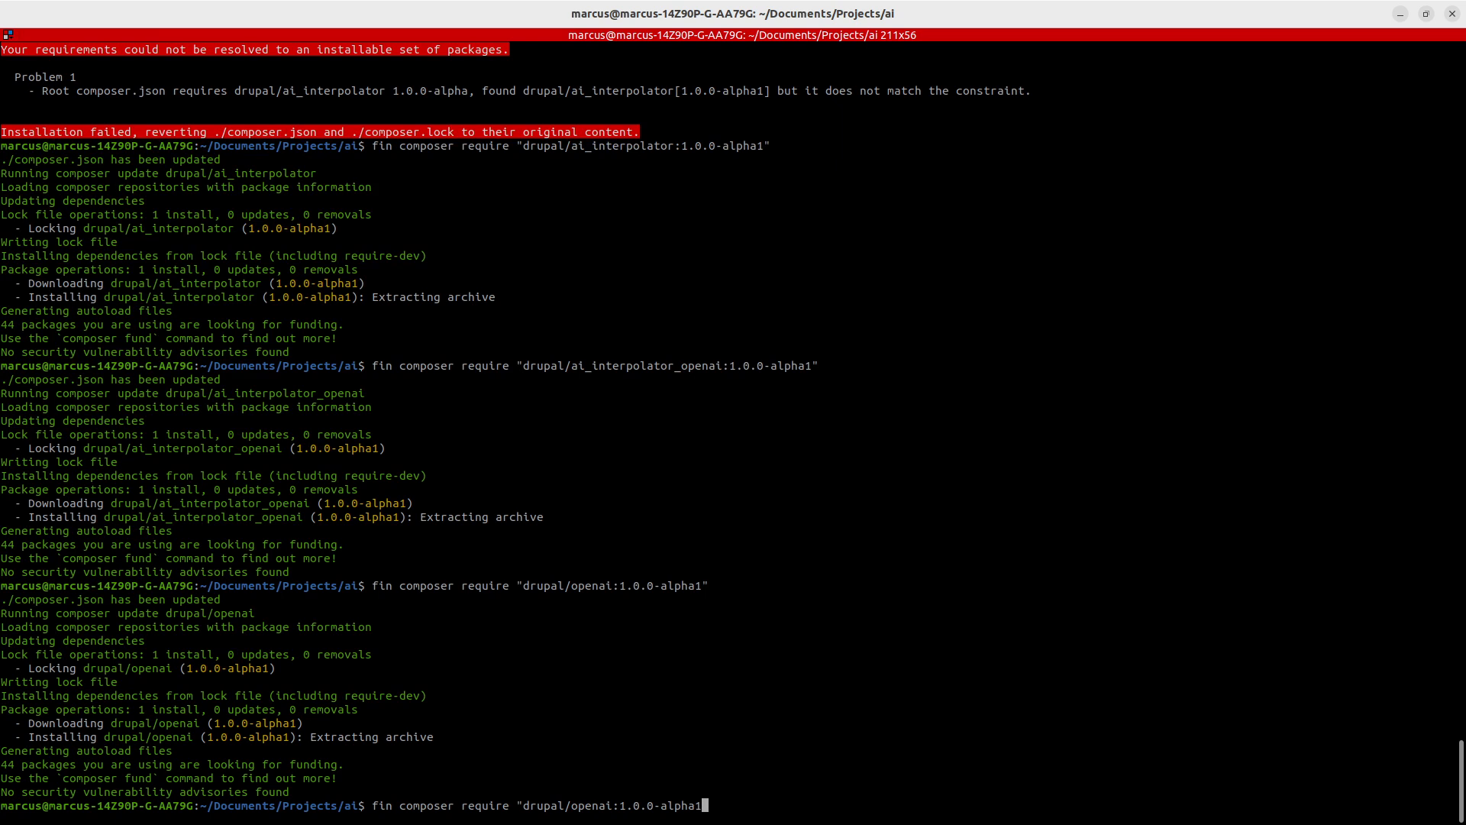
key(BackSpace)
key(BackSpace)
key(BackSpace)
key(BackSpace)
key(BackSpace)
key(BackSpace)
key(BackSpace)
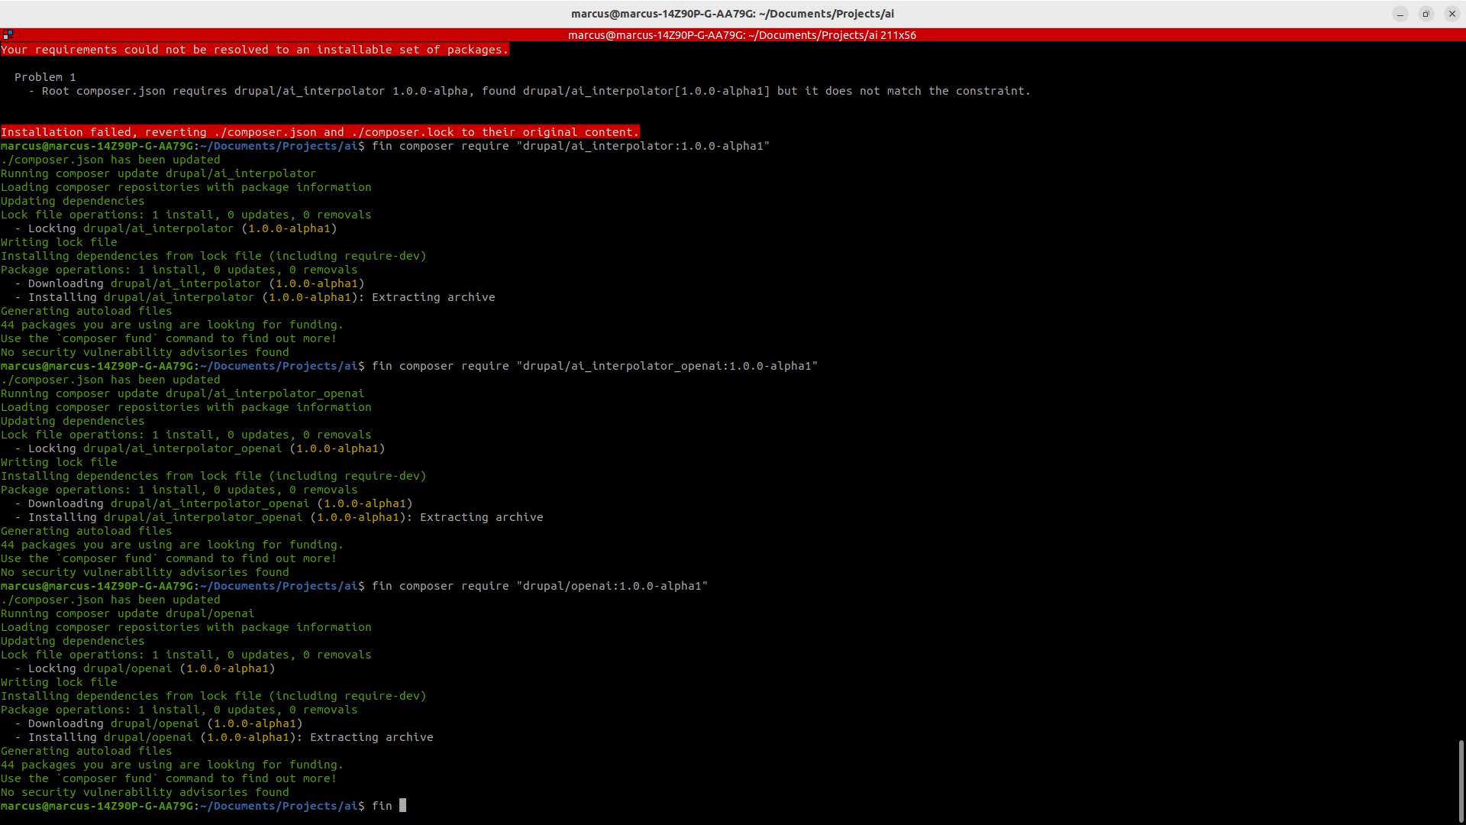
key(ctrl+shift+v)
key(Return)
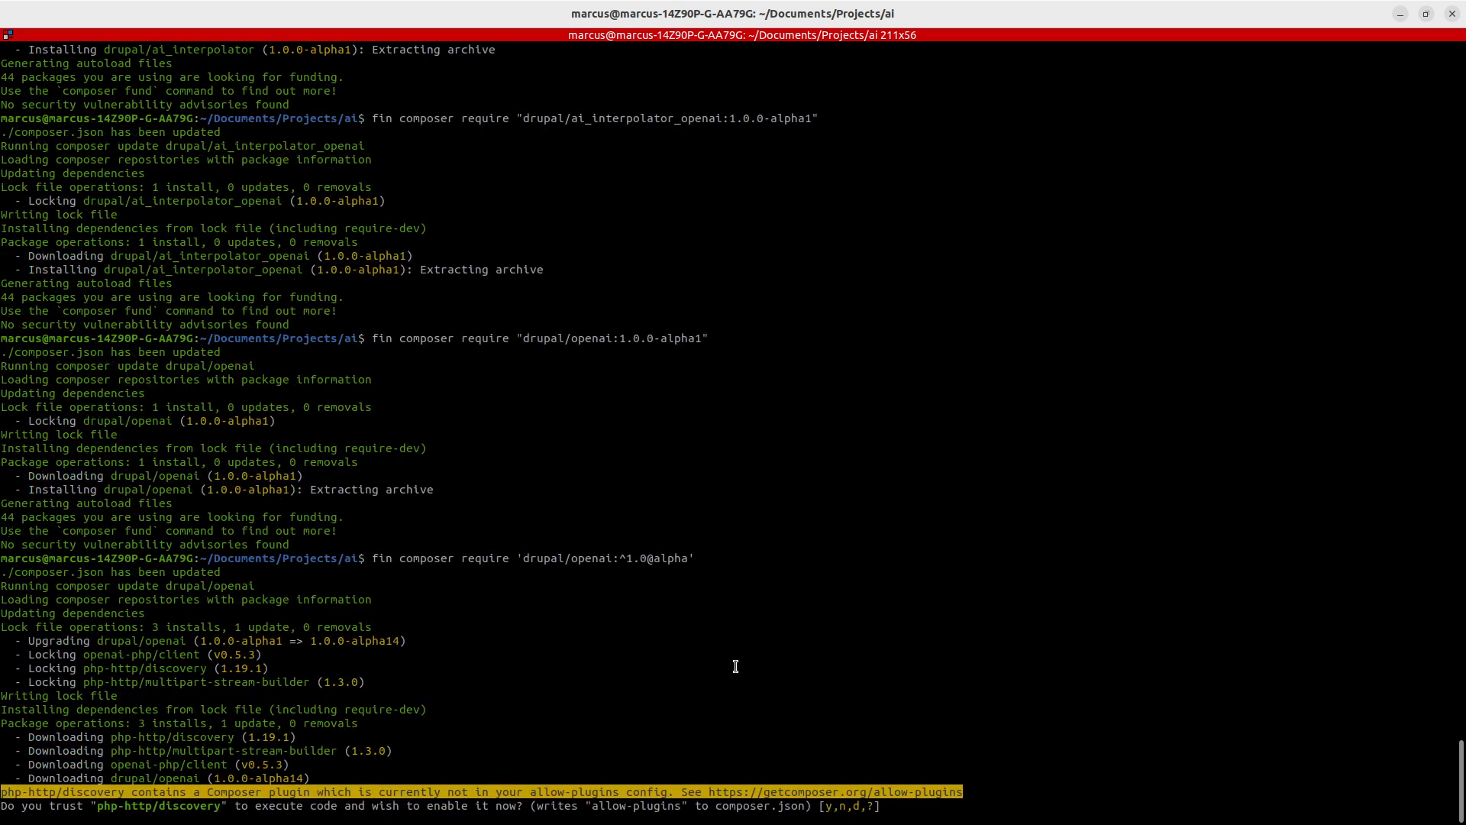
text(y)
key(Return)
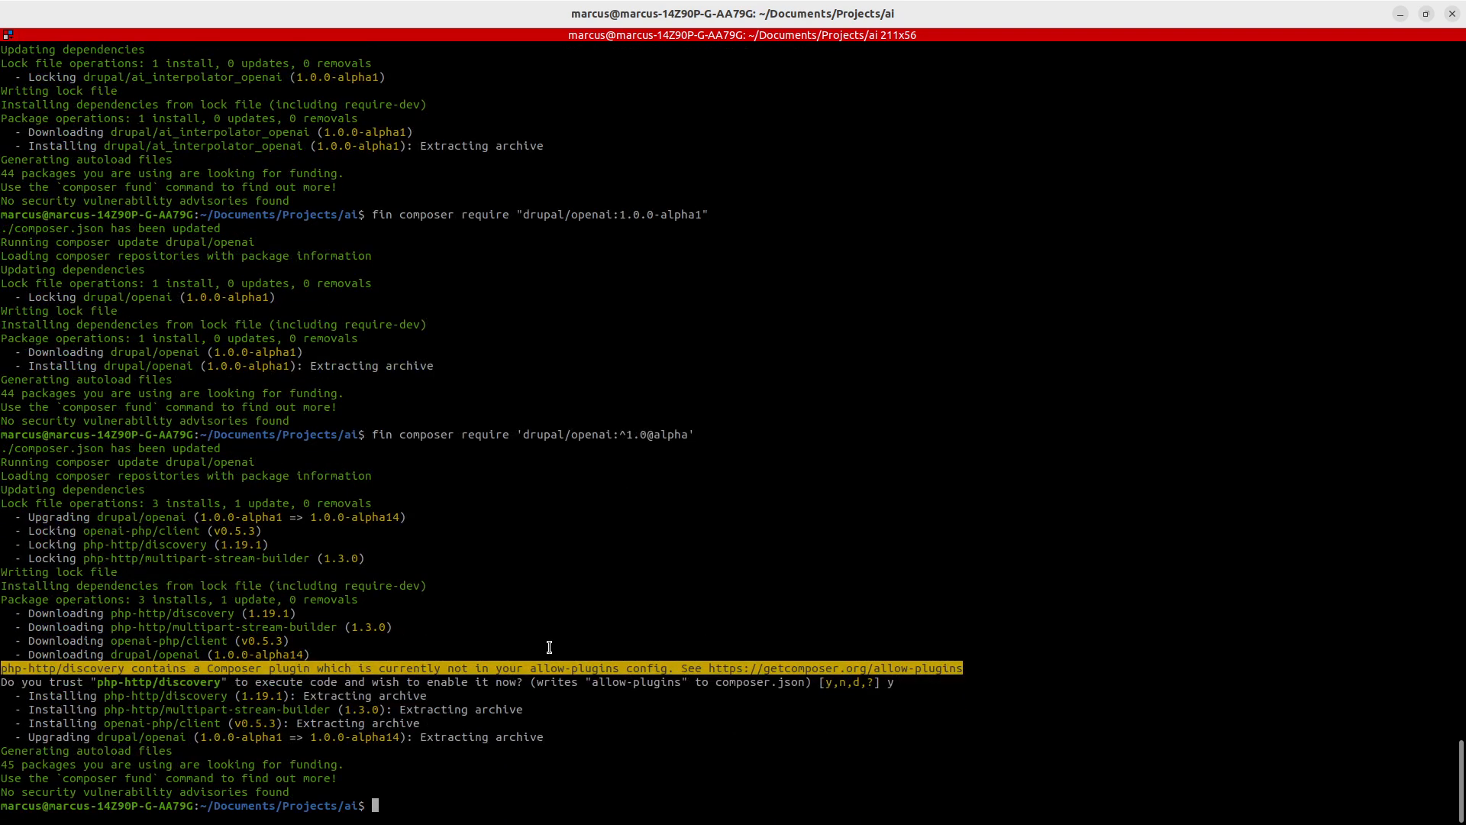
- Enable the AI Interpolator OpenAI (GPT) module on the Extend page together with the required OpenAI module
key(alt+Tab)
key(alt+Tab)
key(alt+Tab)
click(284, 11)
key(F5)
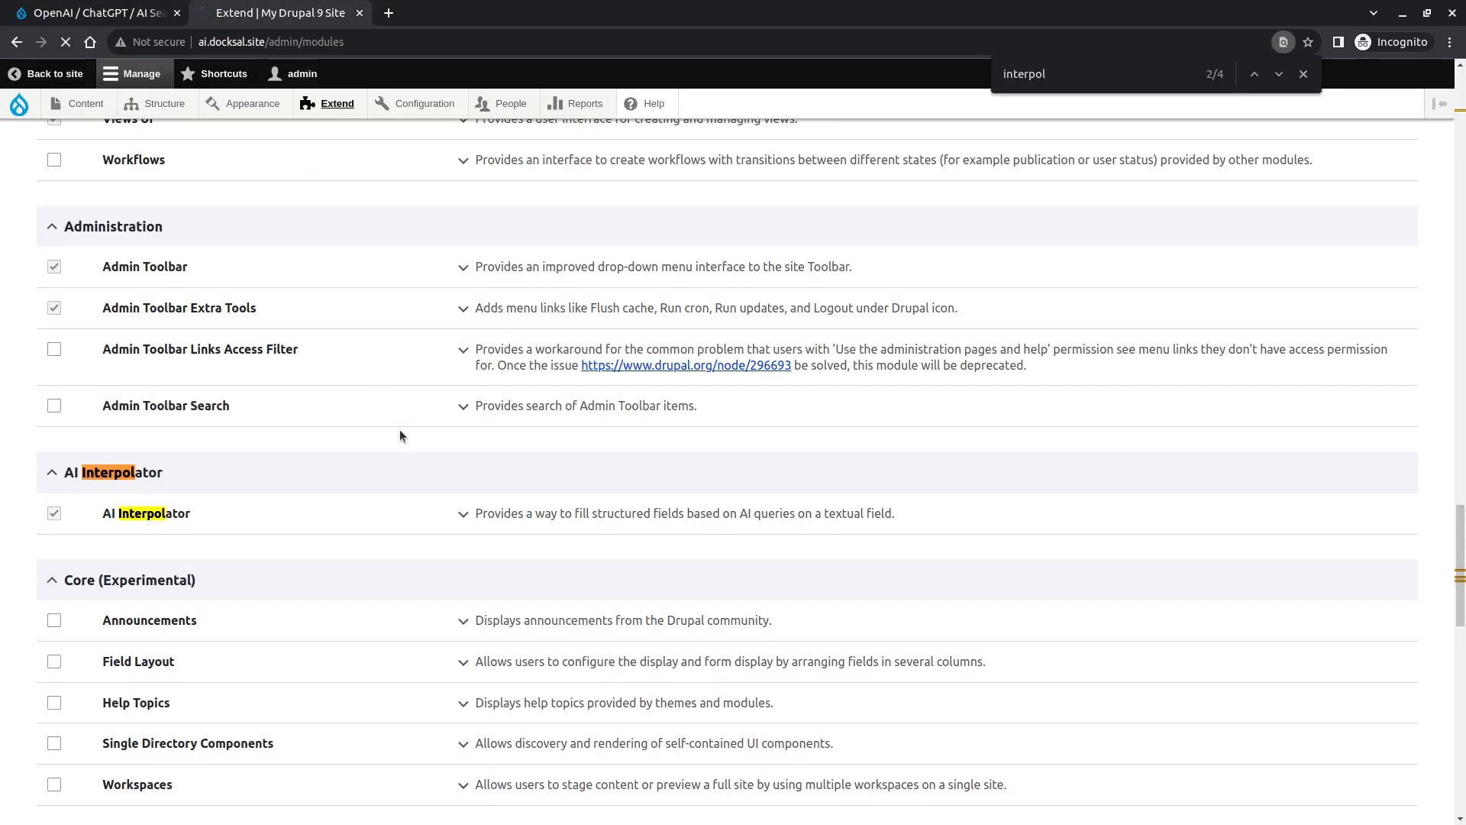
click(181, 556)
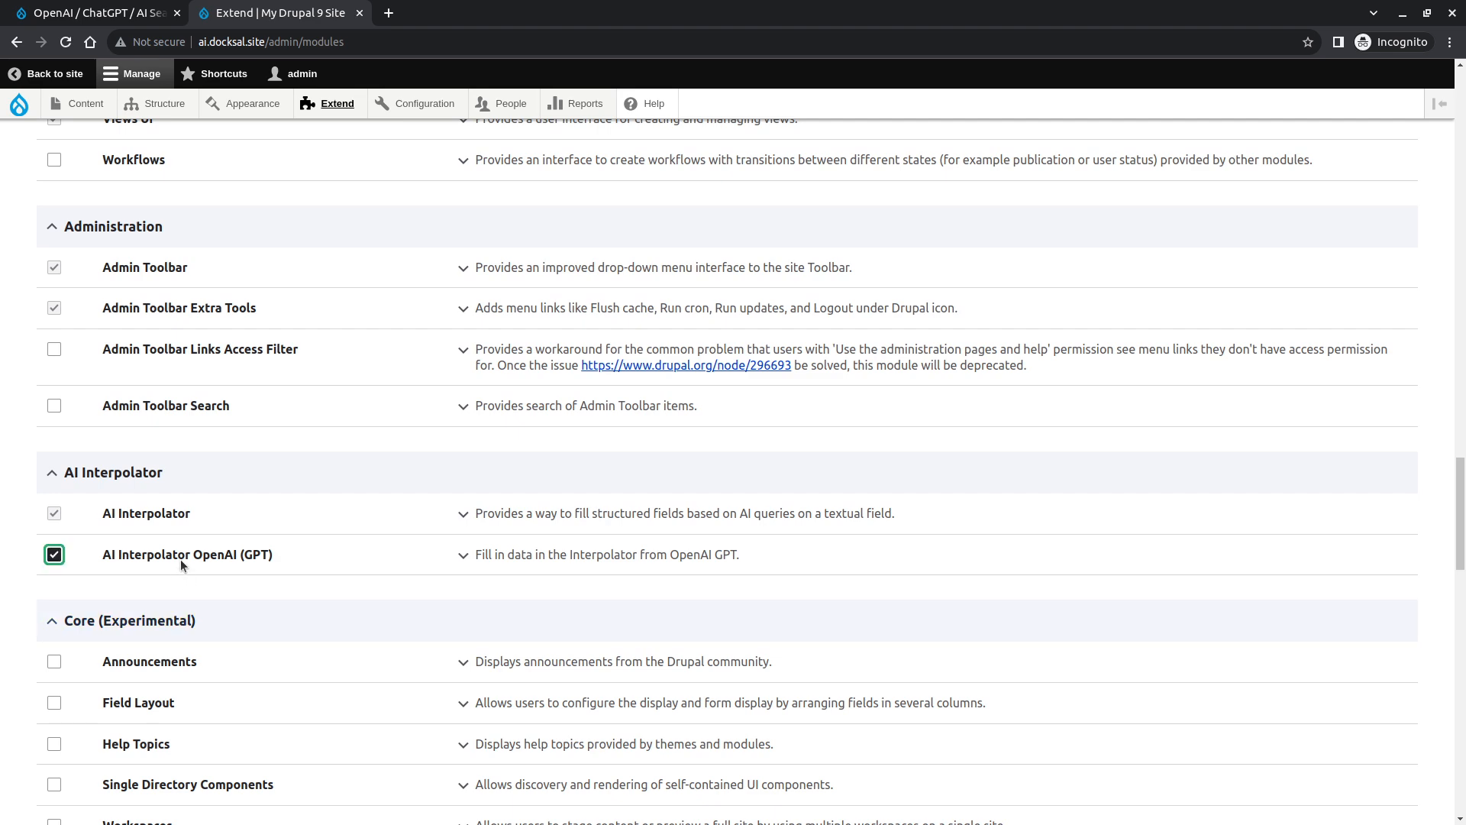
scroll(357, 571, down, 15)
click(98, 721)
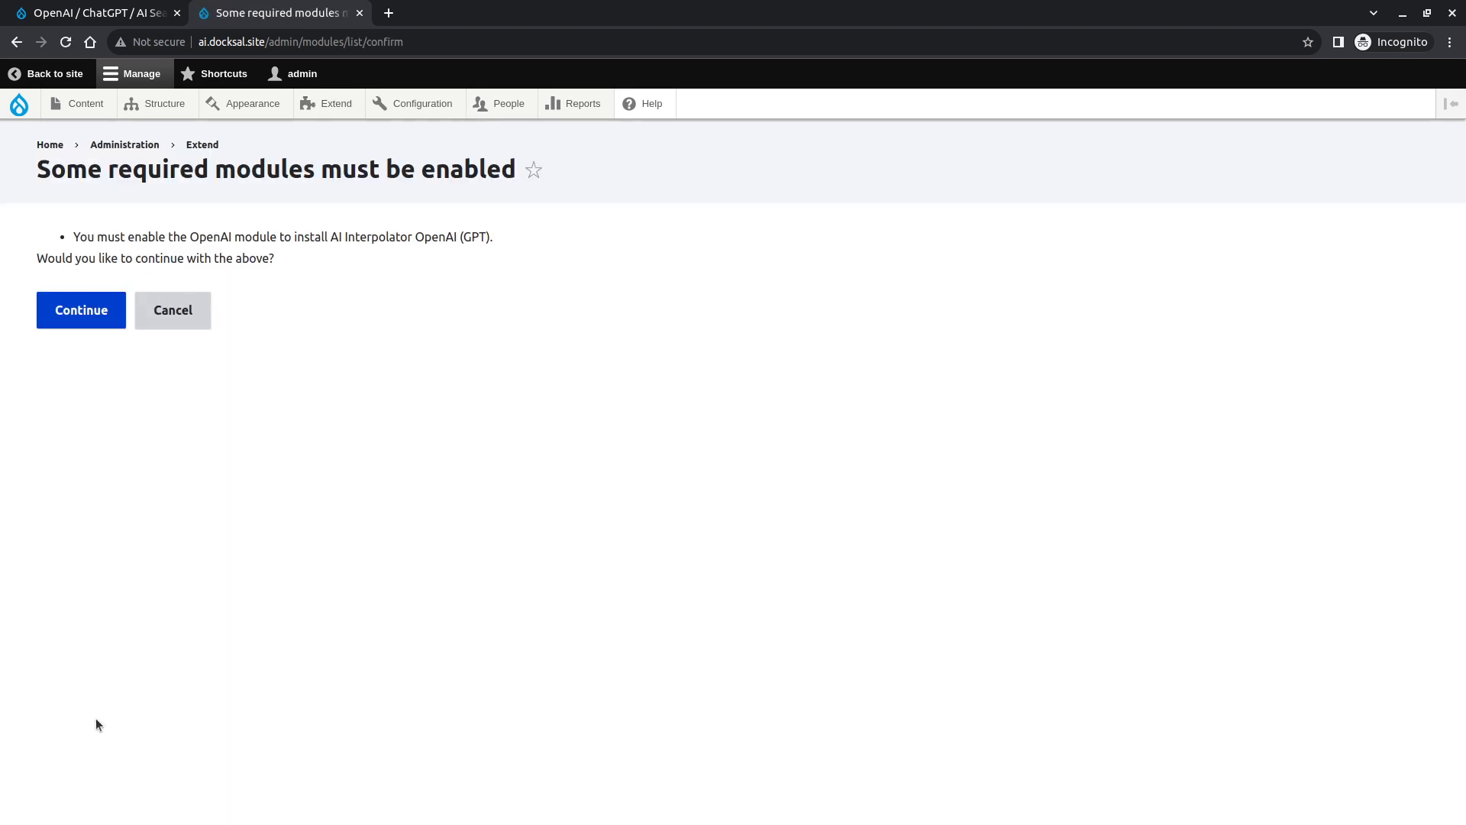
click(104, 315)
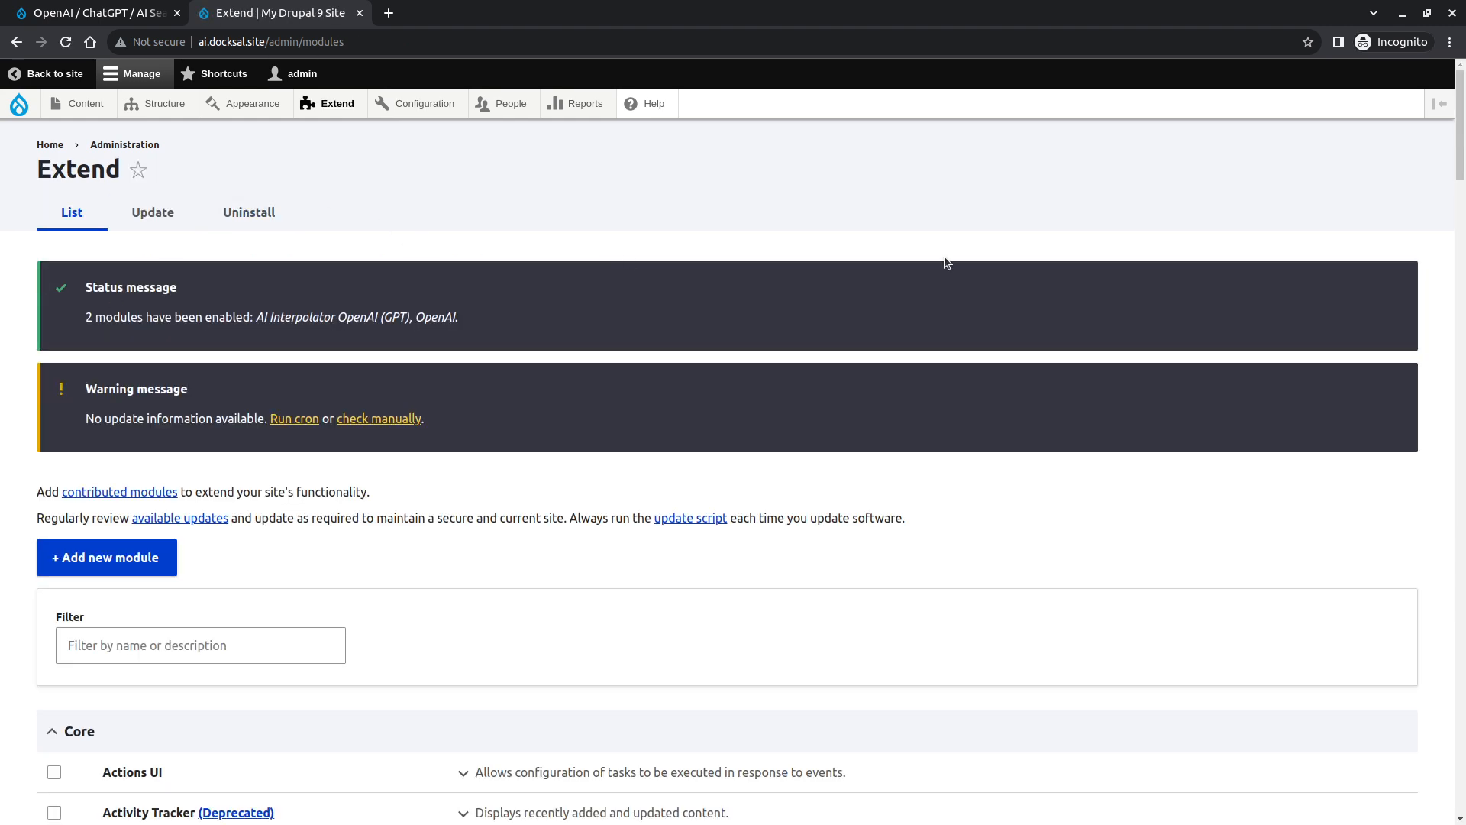
- Open the site's Extend page in a new incognito window
click(264, 42)
key(ctrl+c)
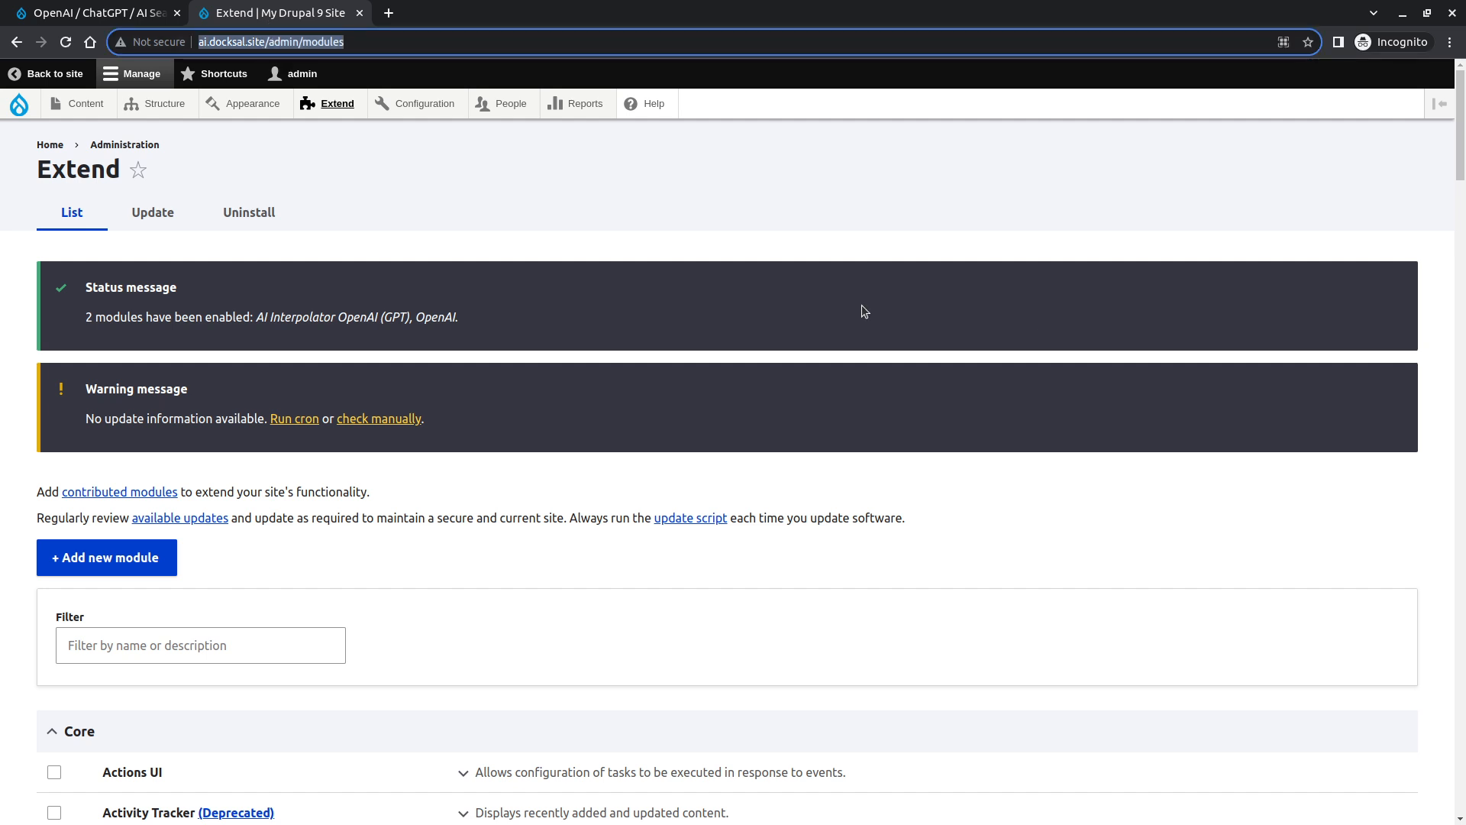
key(ctrl+shift+n)
key(ctrl+v)
key(Return)
drag(916, 10, 1465, 175)
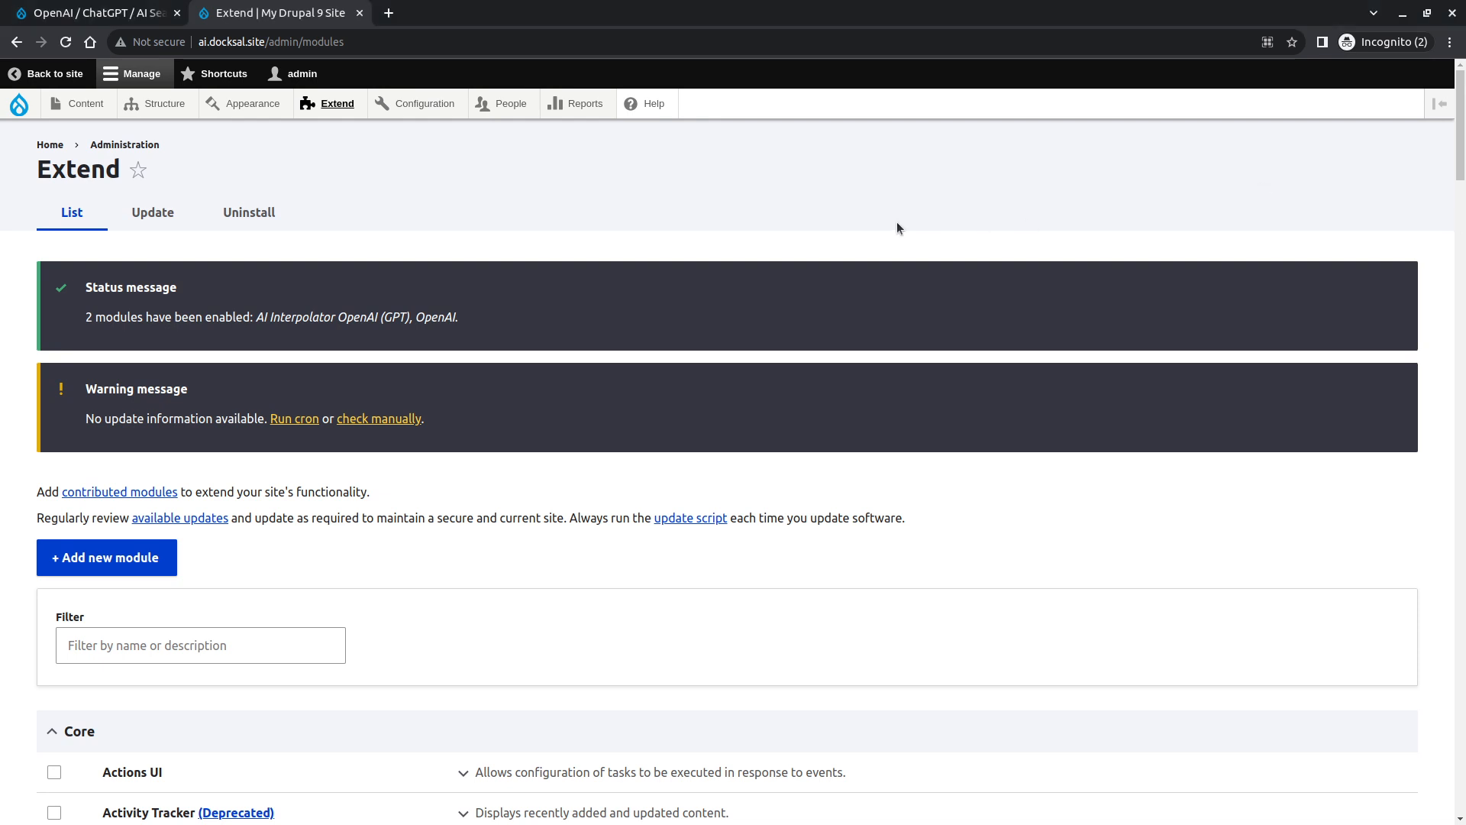
- Open the OpenAI settings page under Configuration and select its API Key field
mouse_move(422, 104)
mouse_move(449, 380)
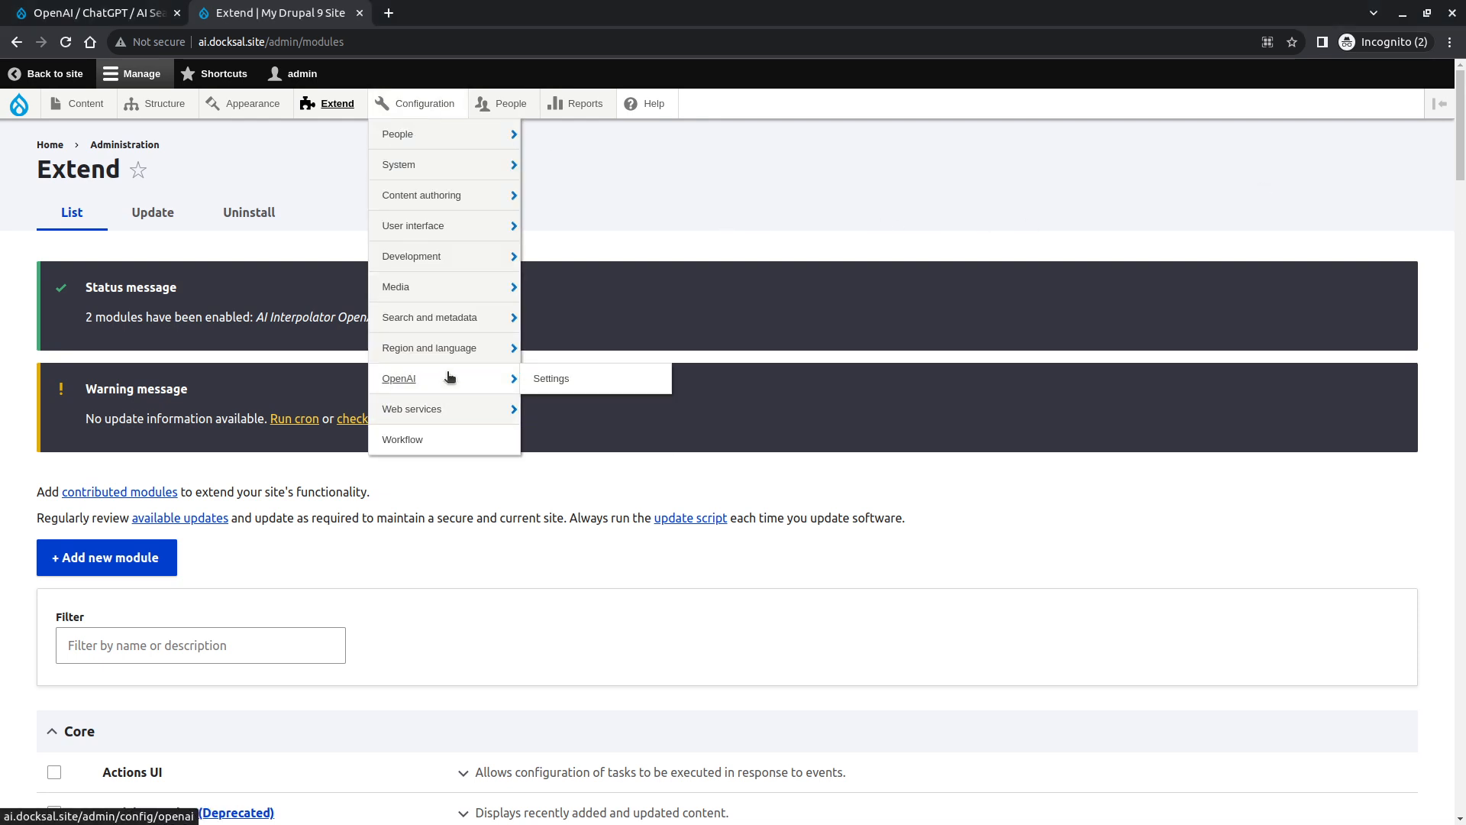
click(544, 380)
click(191, 262)
key(alt+Tab)
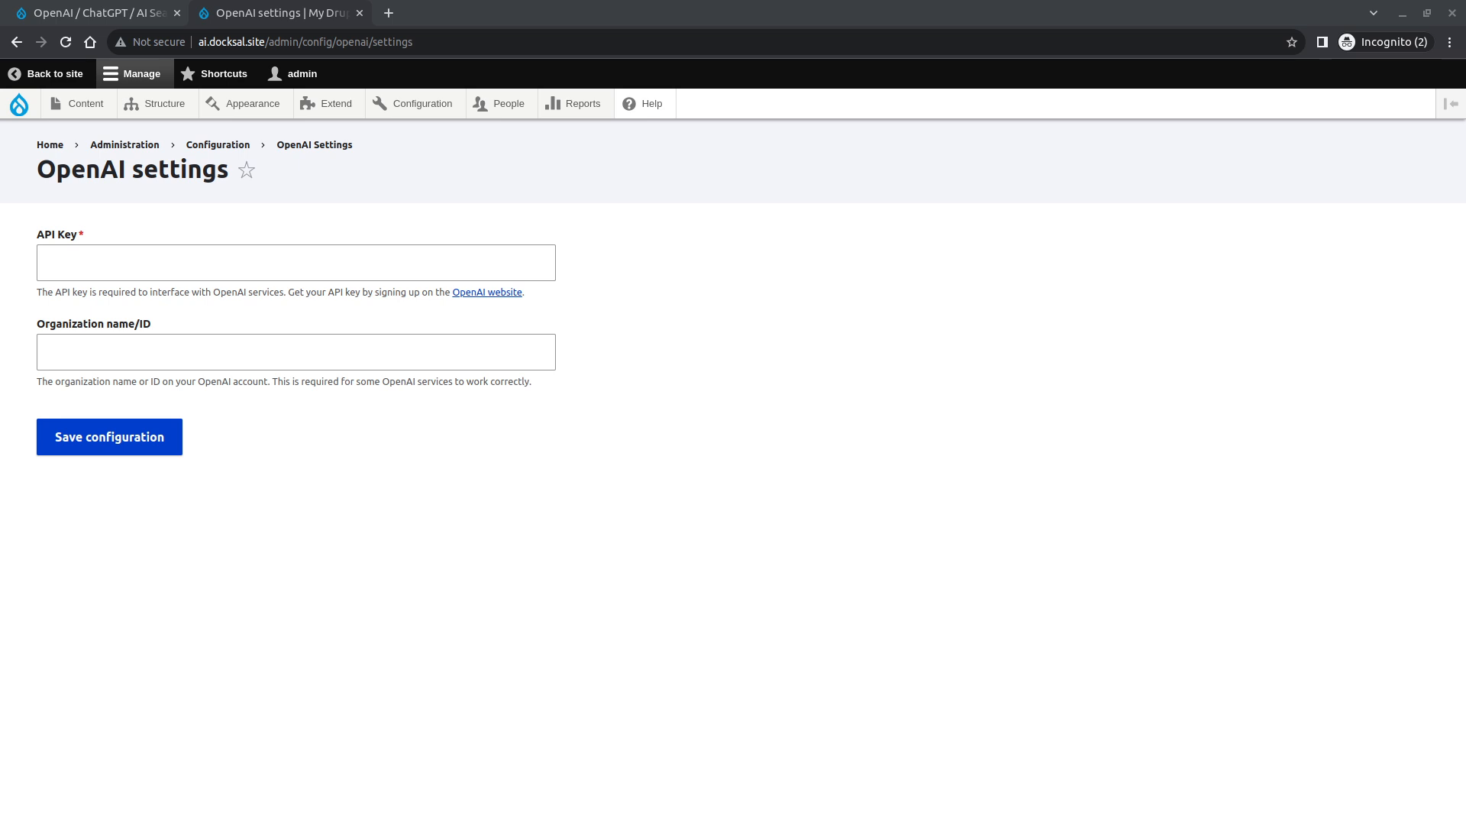
click(296, 263)
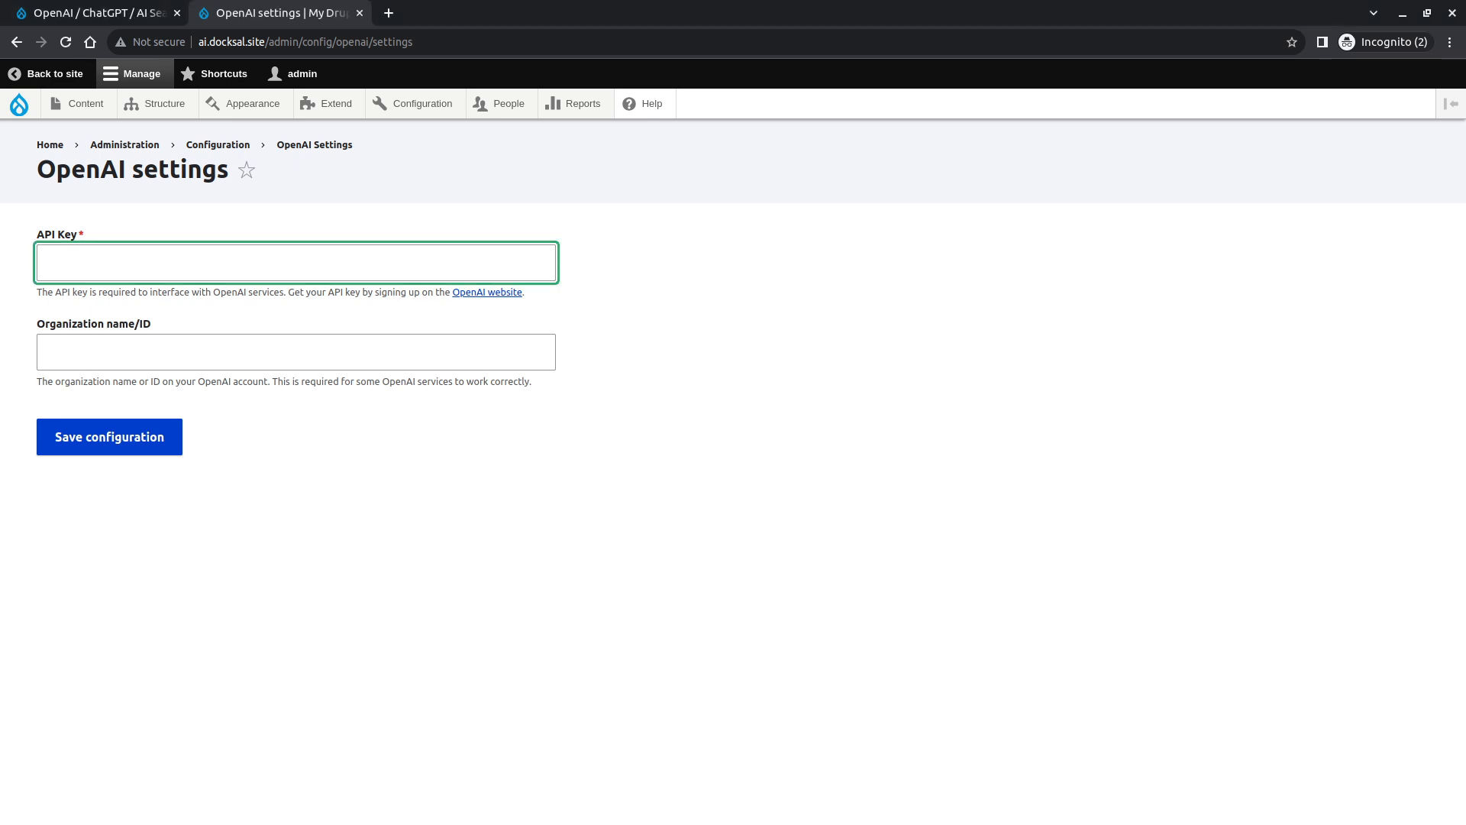
key(alt+Tab)
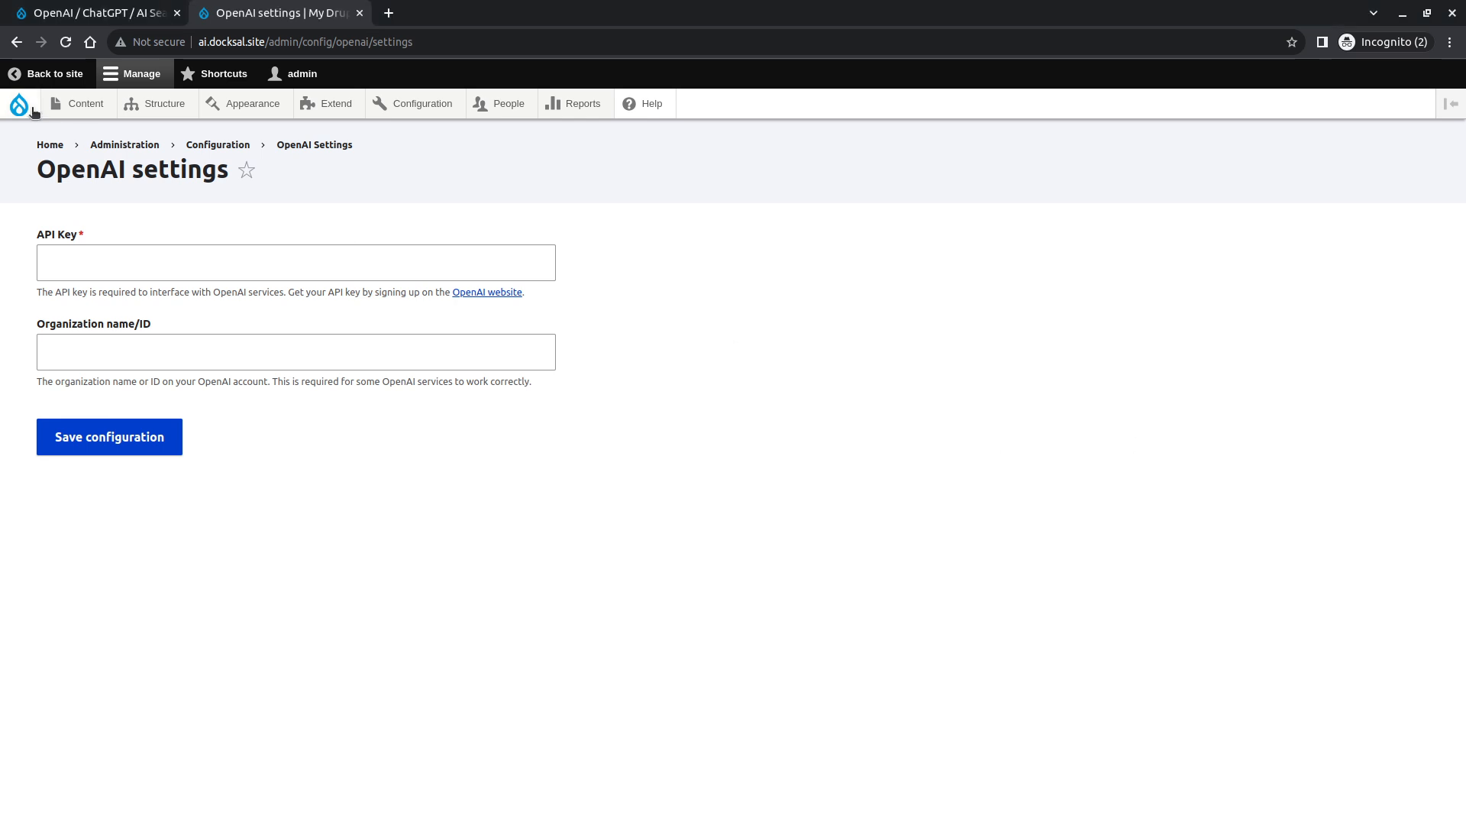
- Open the Rupert Murdoch article from the site's home page and scroll through its text
click(19, 104)
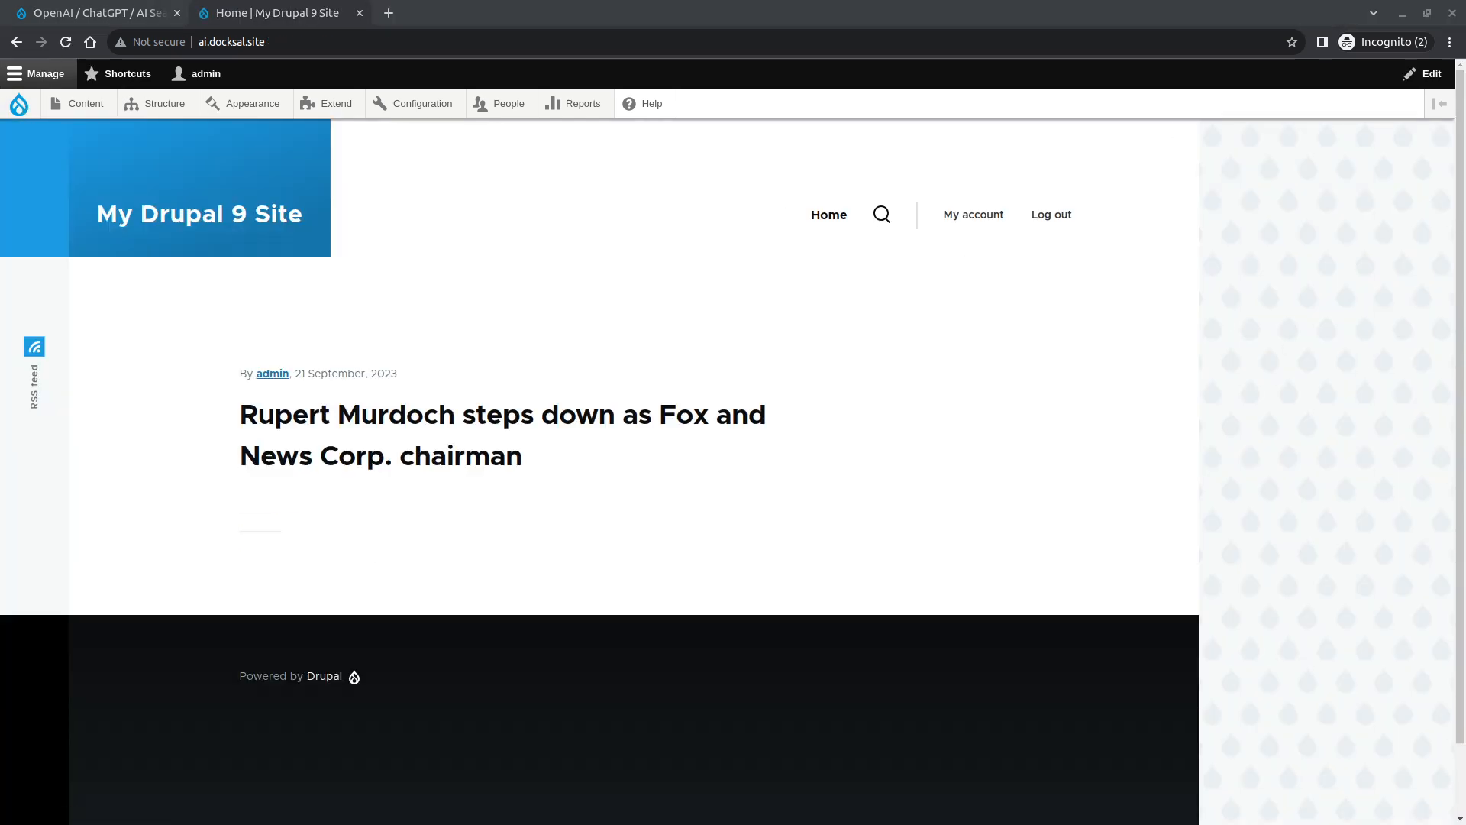
click(473, 464)
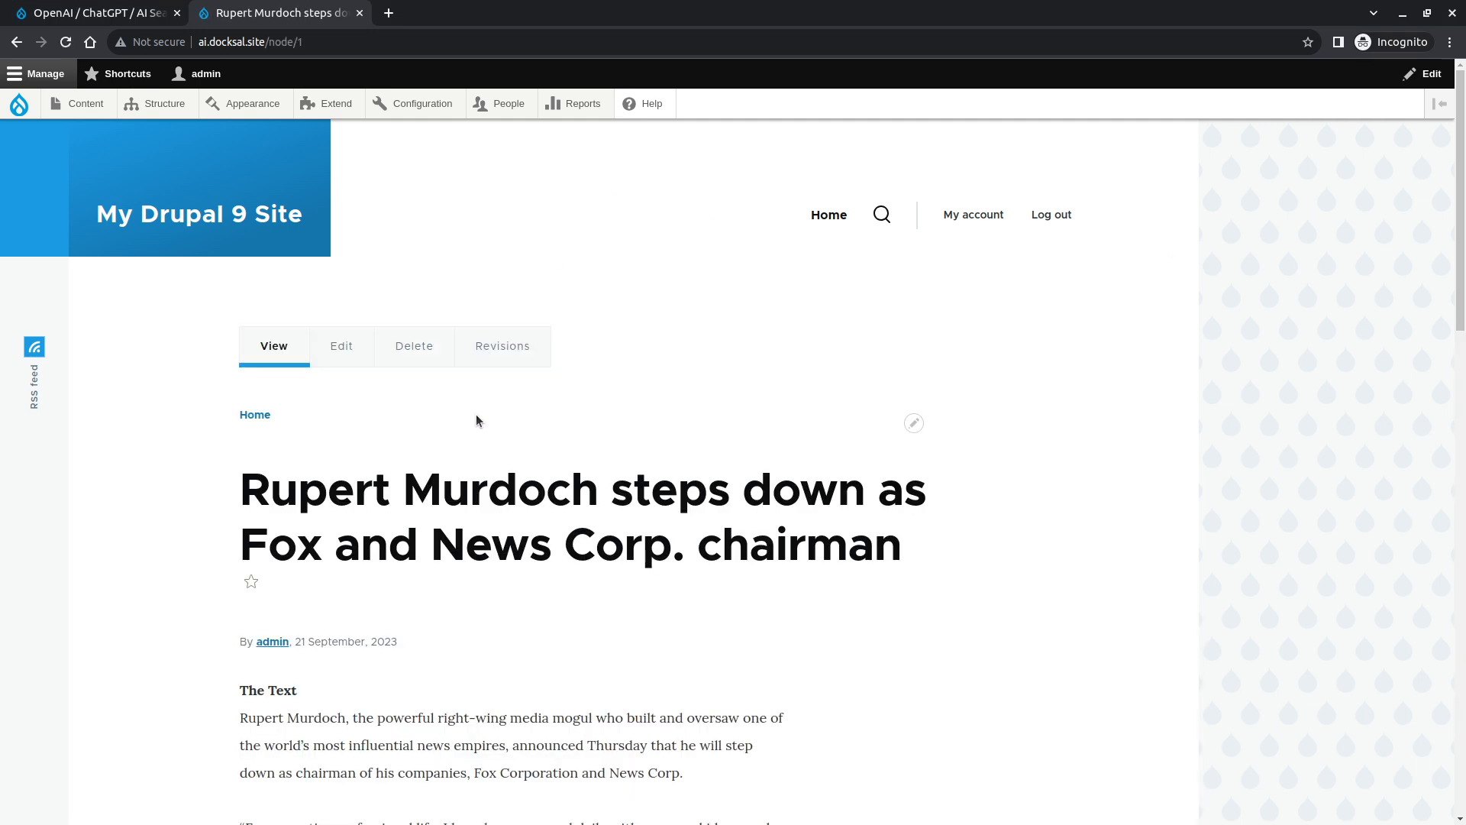
scroll(475, 414, down, 9)
scroll(477, 415, up, 10)
- Edit the Article content type's Summary field settings and enable AI Interpolator
mouse_move(153, 113)
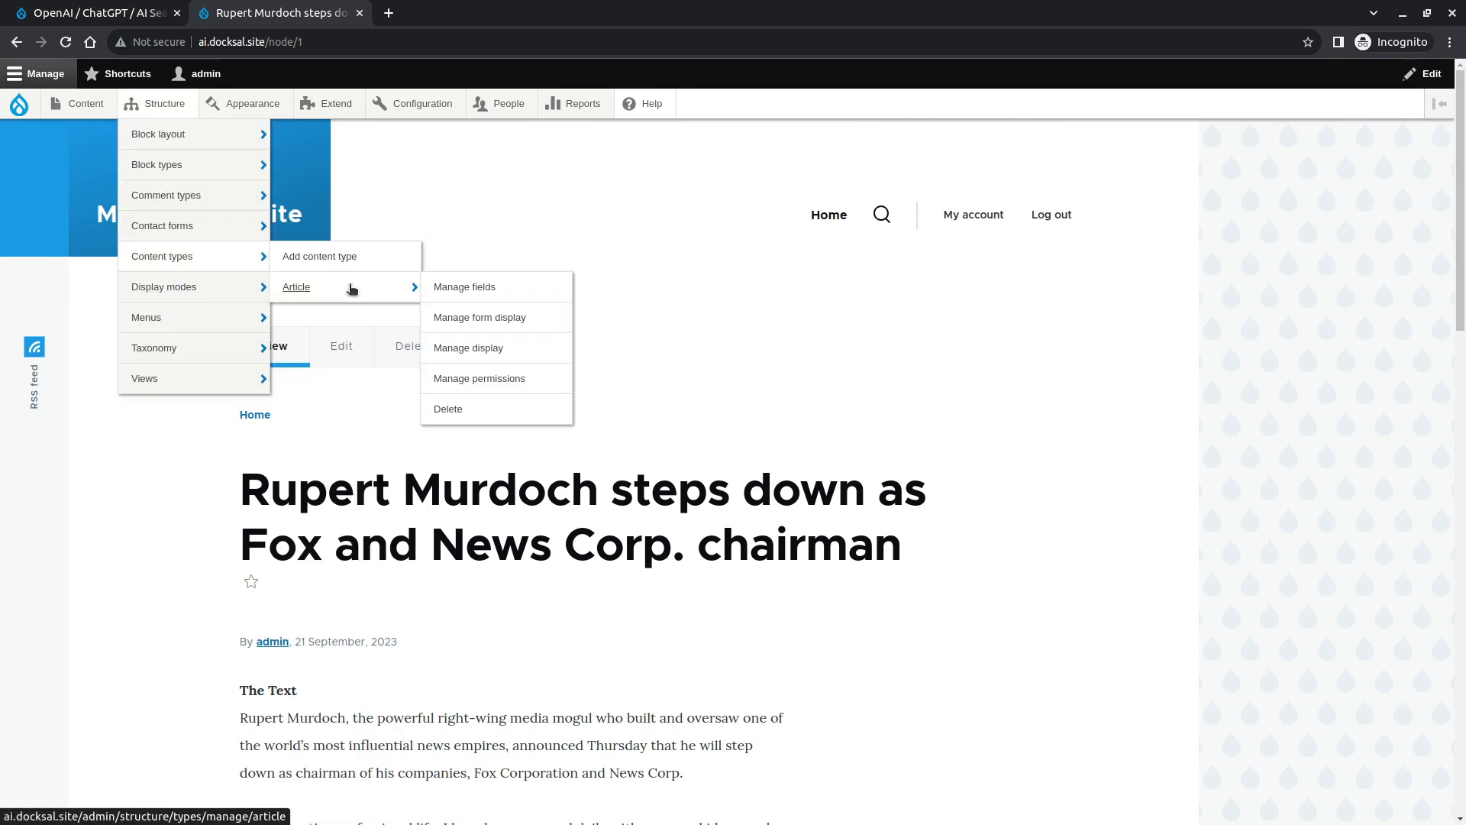
click(547, 285)
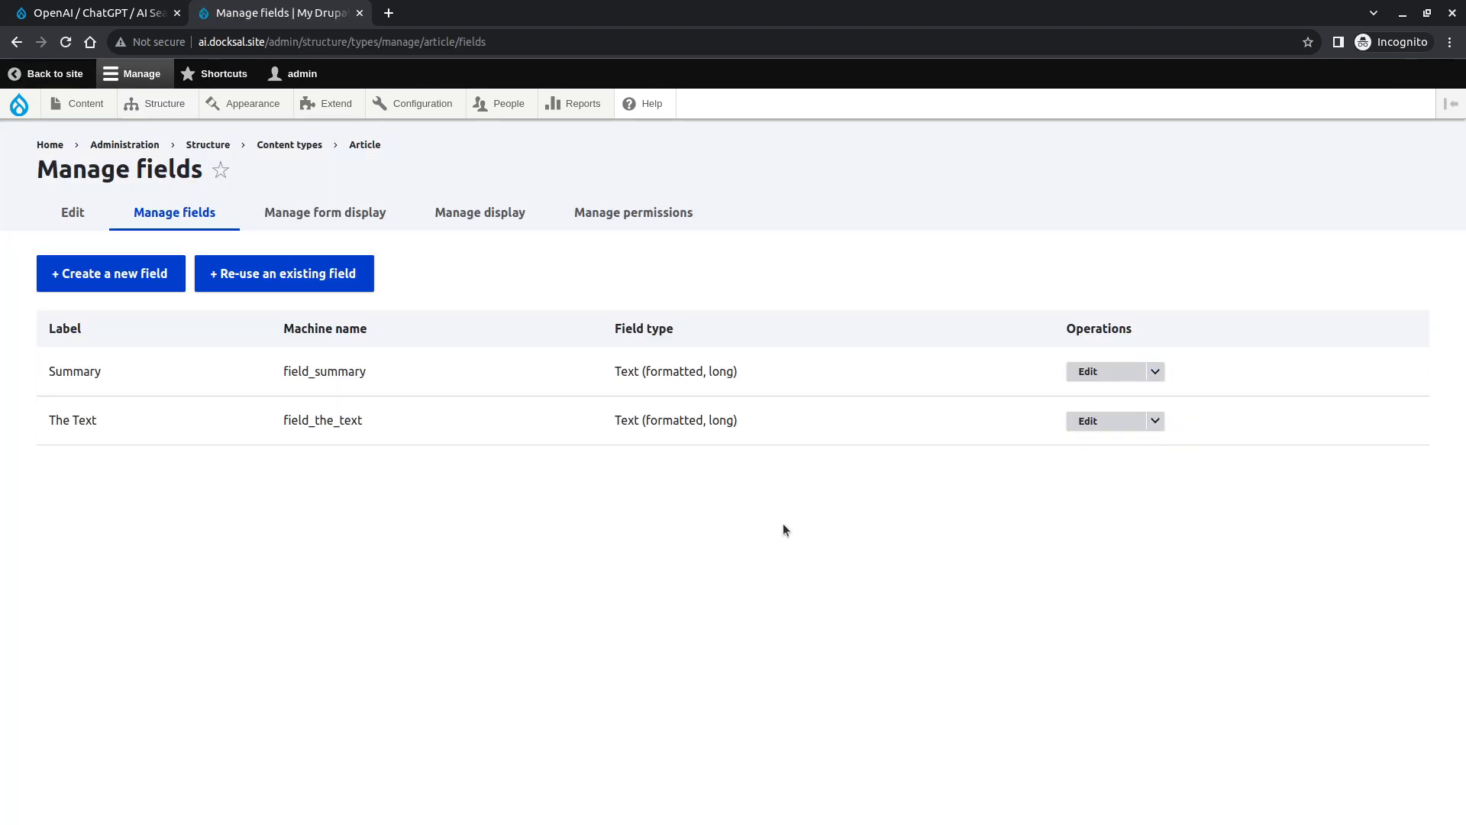
click(1090, 372)
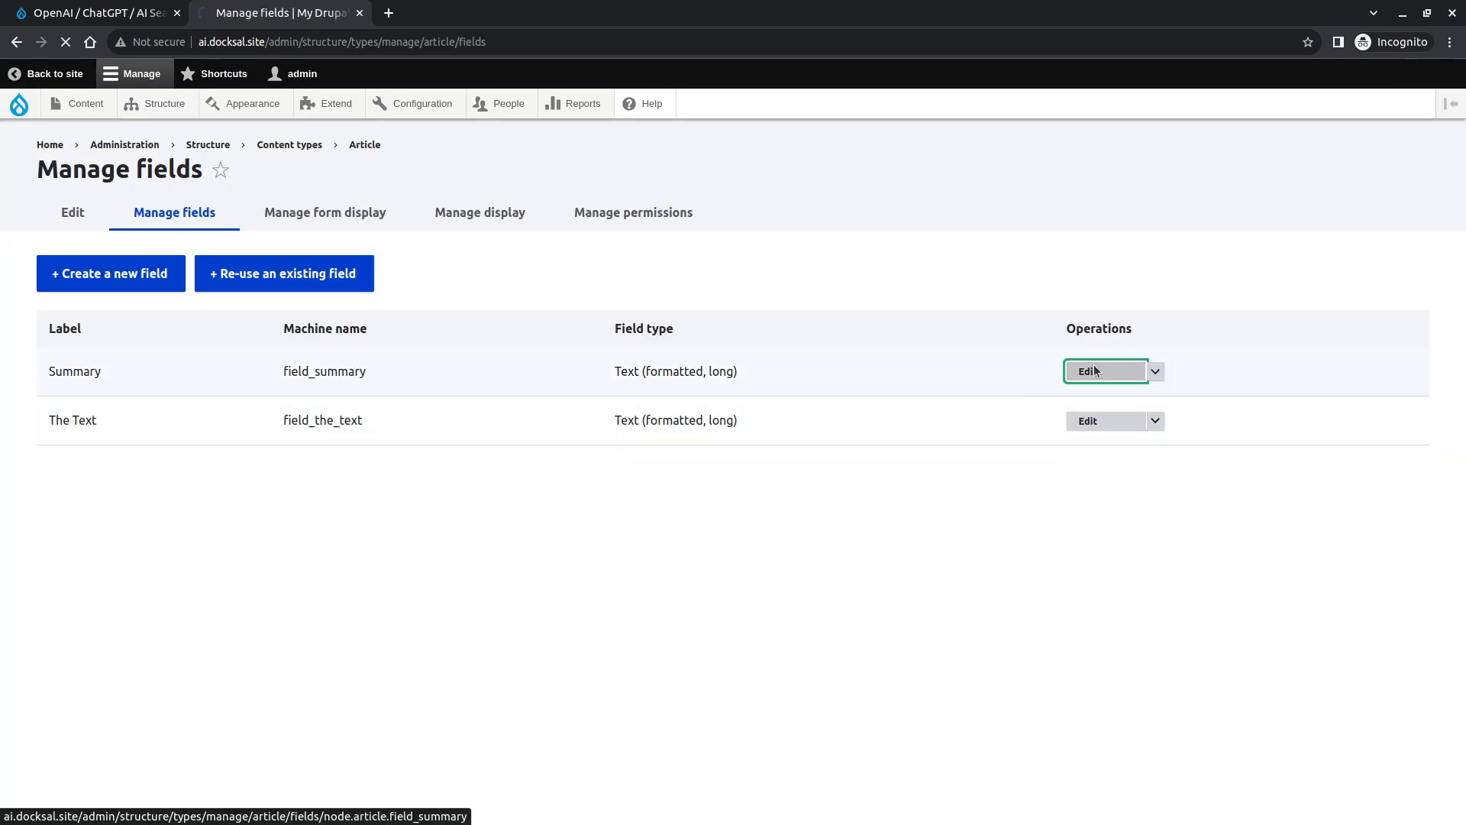
scroll(760, 370, down, 2)
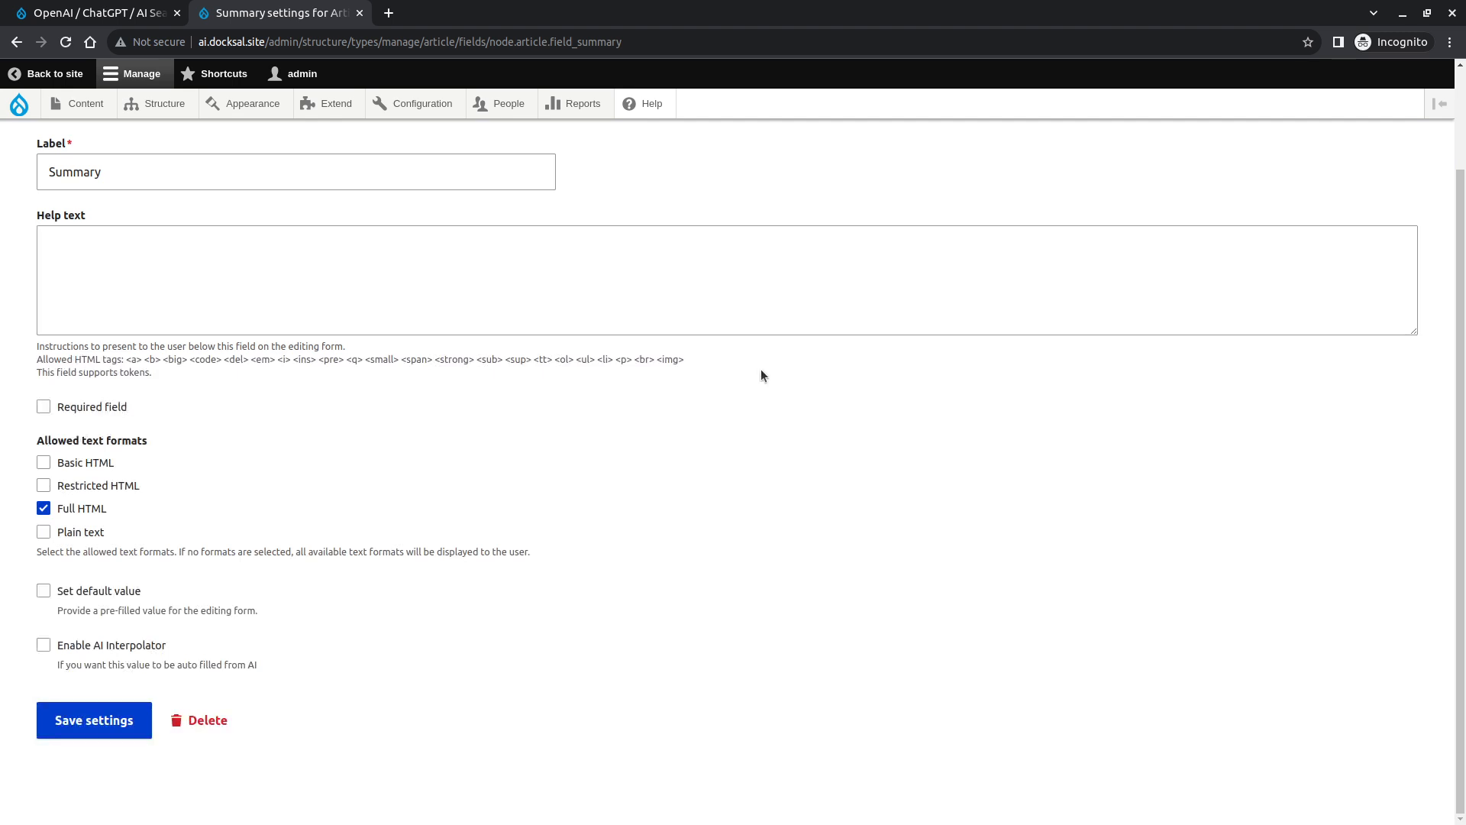
scroll(761, 369, up, 2)
scroll(760, 369, down, 2)
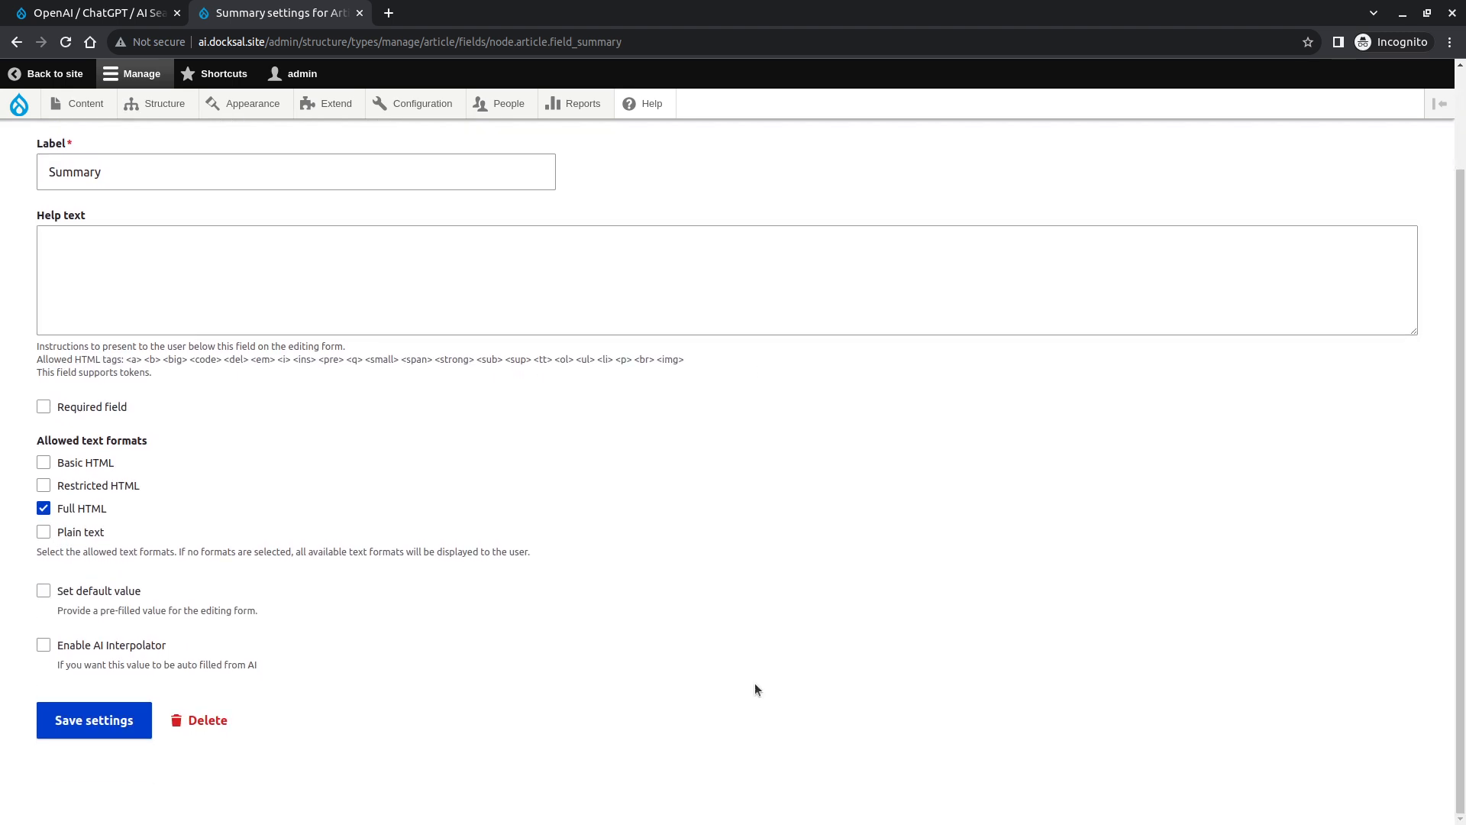
click(138, 648)
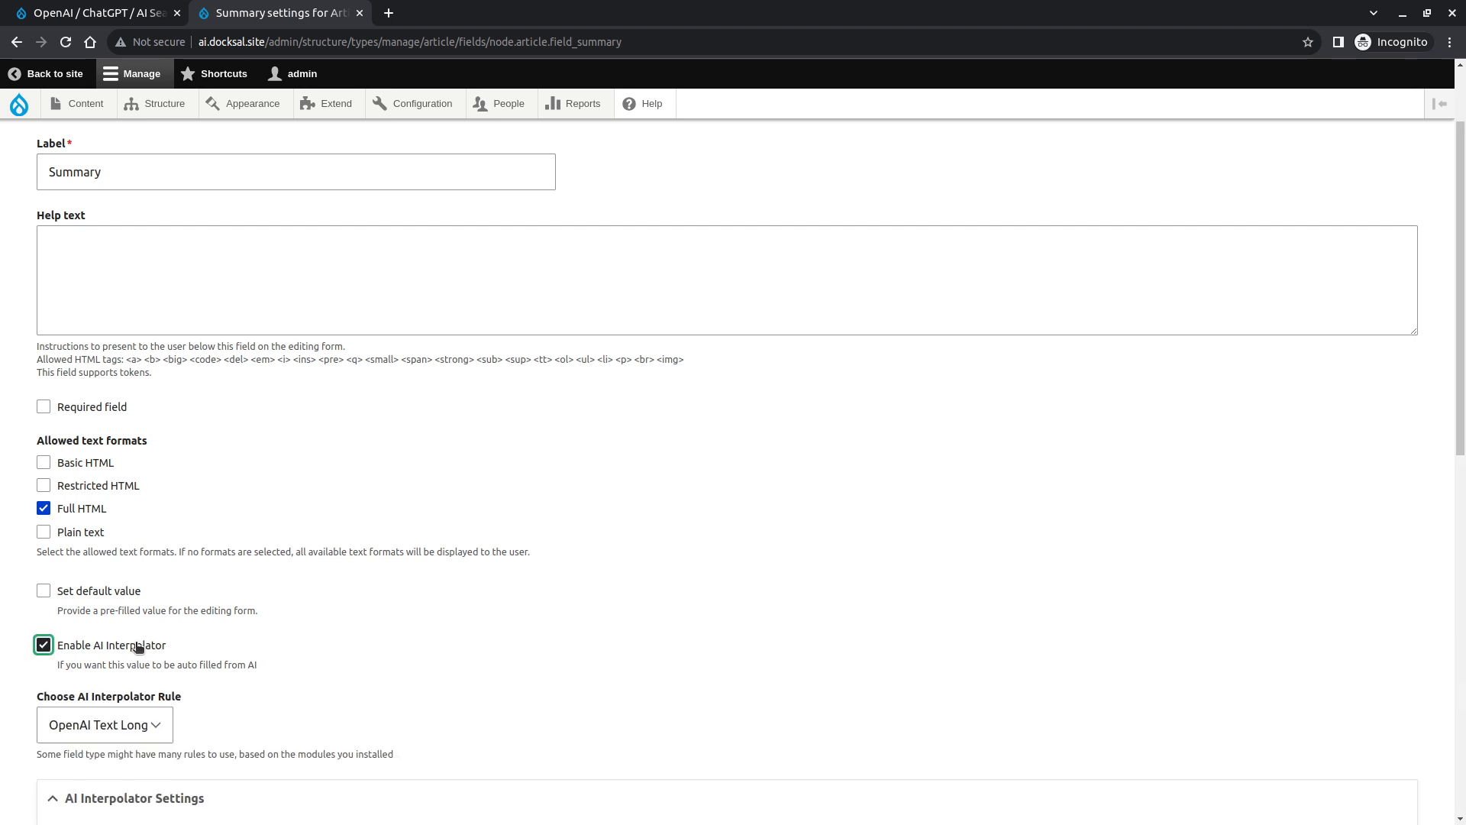
- Choose OpenAI Text Long as the AI Interpolator rule
scroll(137, 646, down, 3)
click(127, 447)
click(126, 446)
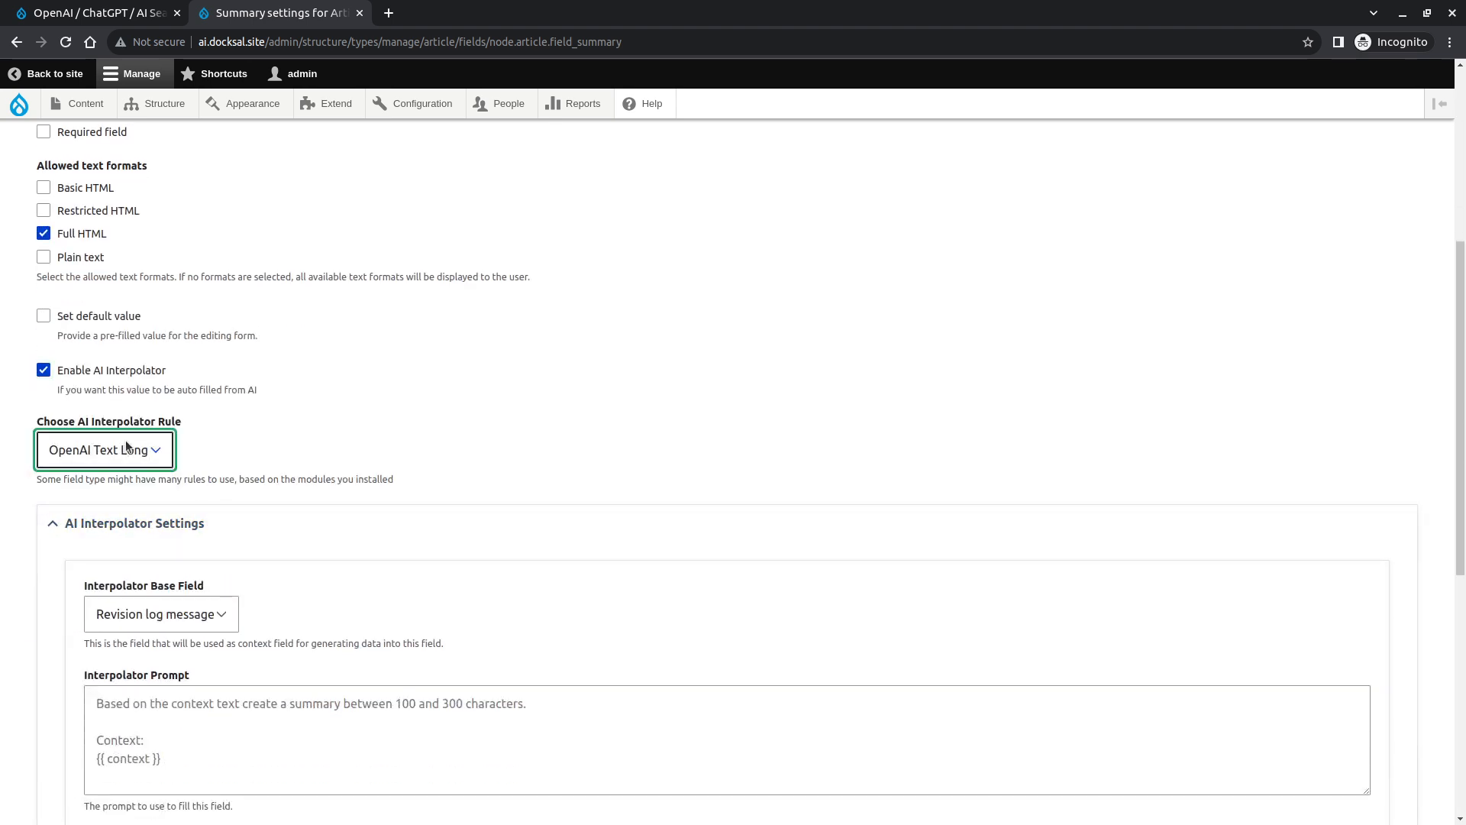
click(67, 458)
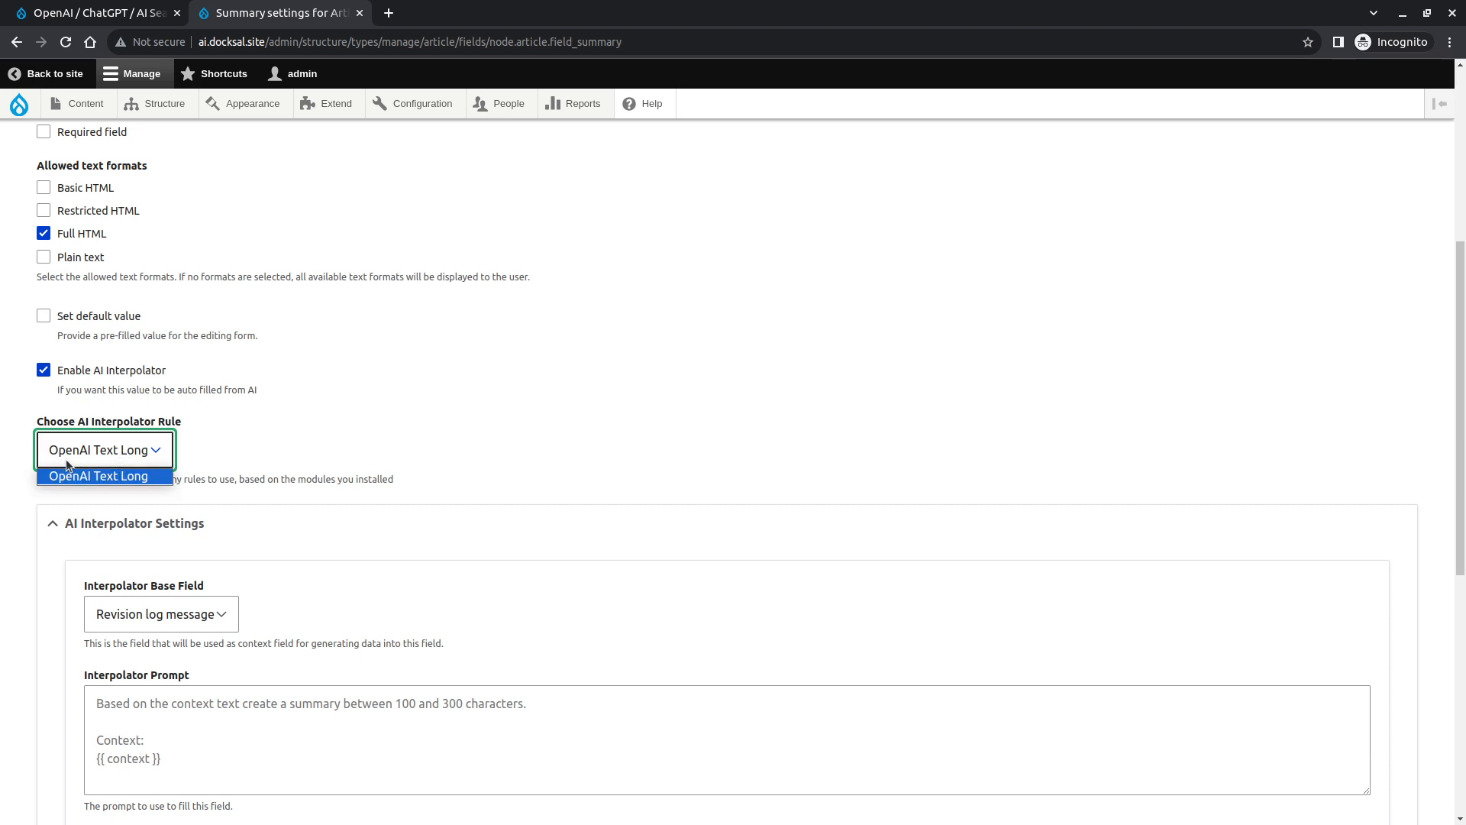
click(66, 460)
- Set the Interpolator Base Field to The Text
scroll(337, 467, down, 2)
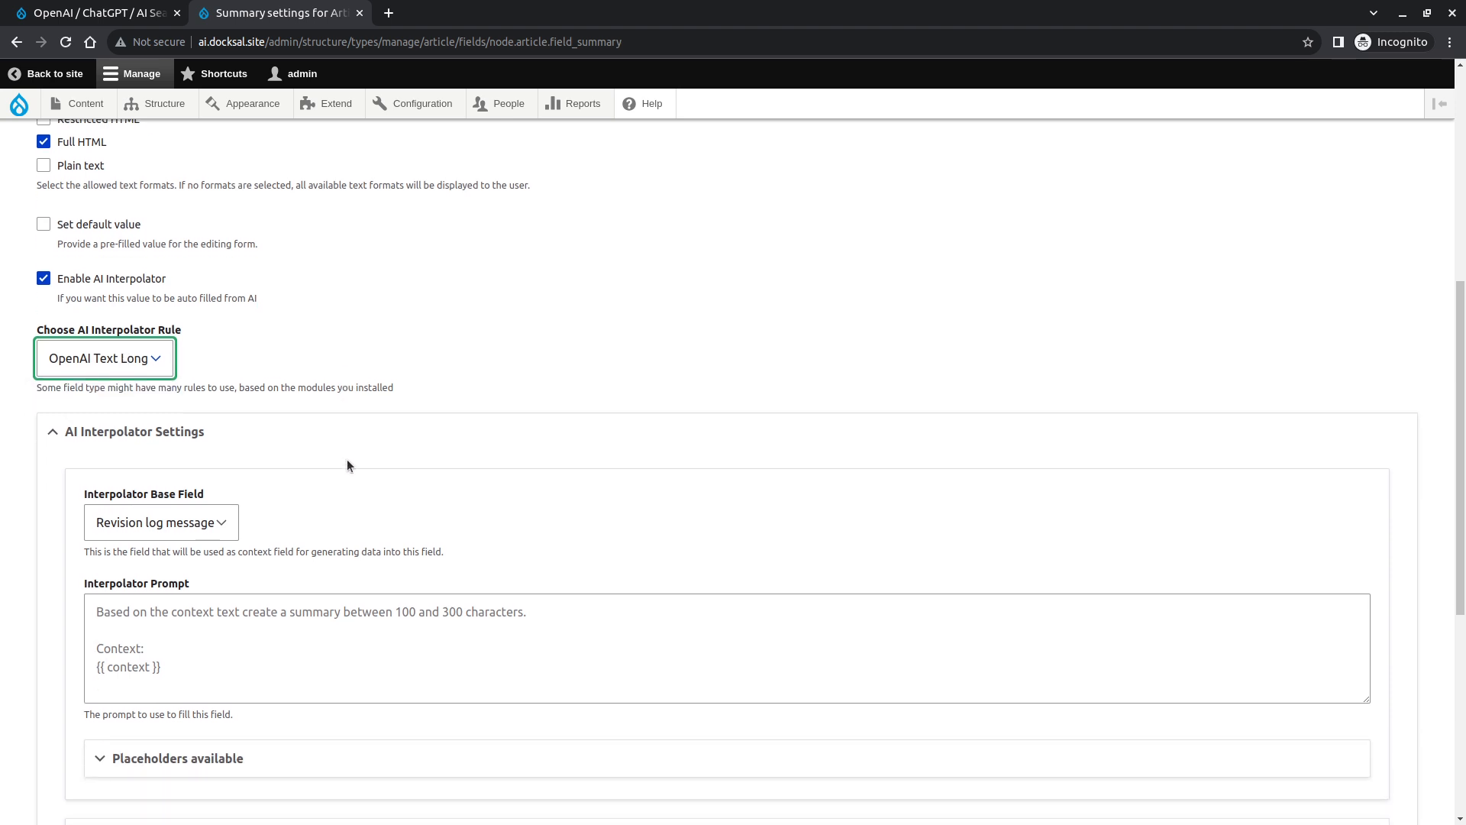
scroll(416, 455, down, 3)
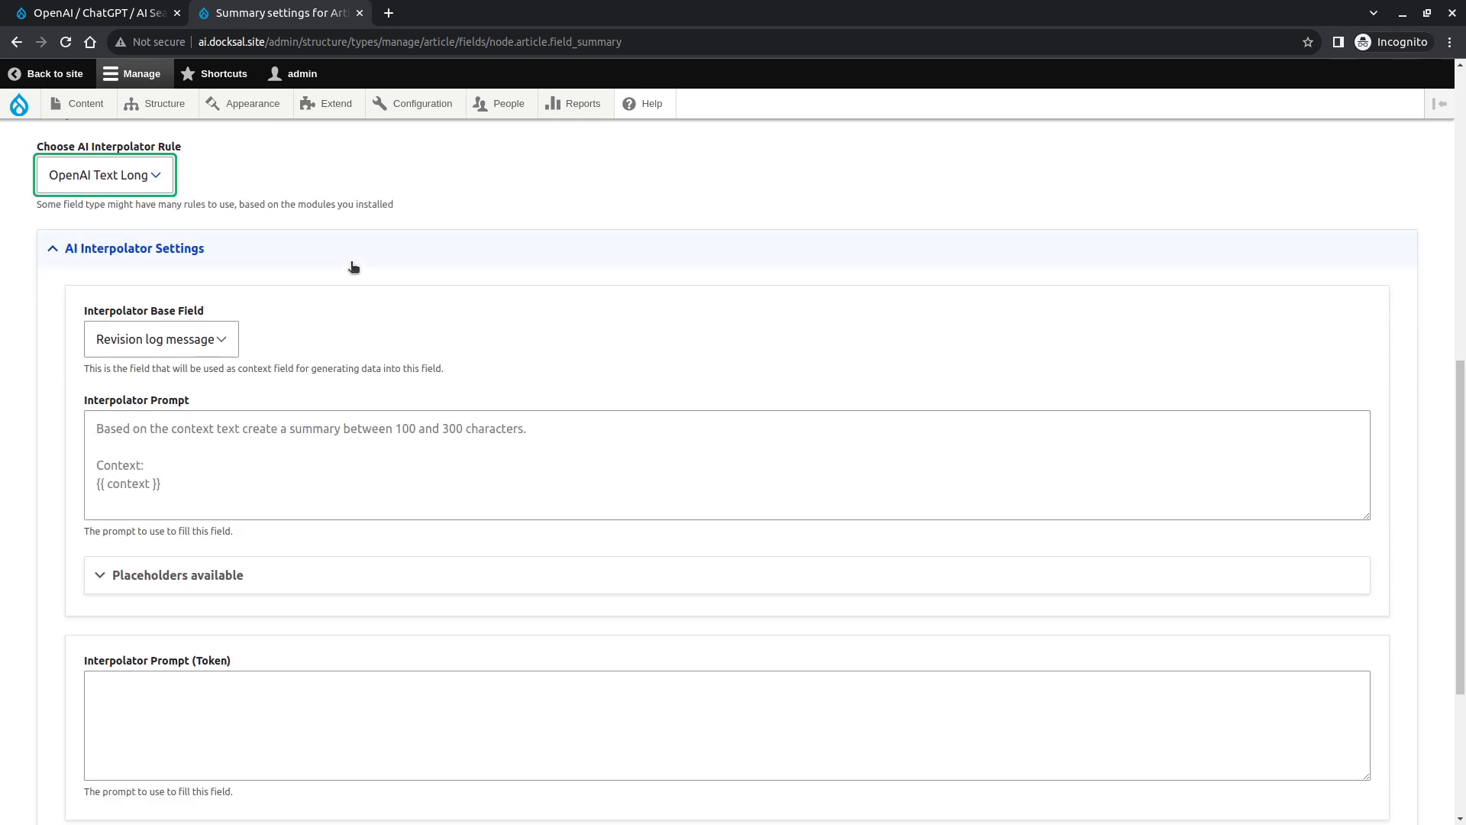
scroll(353, 266, up, 2)
scroll(309, 459, down, 3)
scroll(309, 460, up, 3)
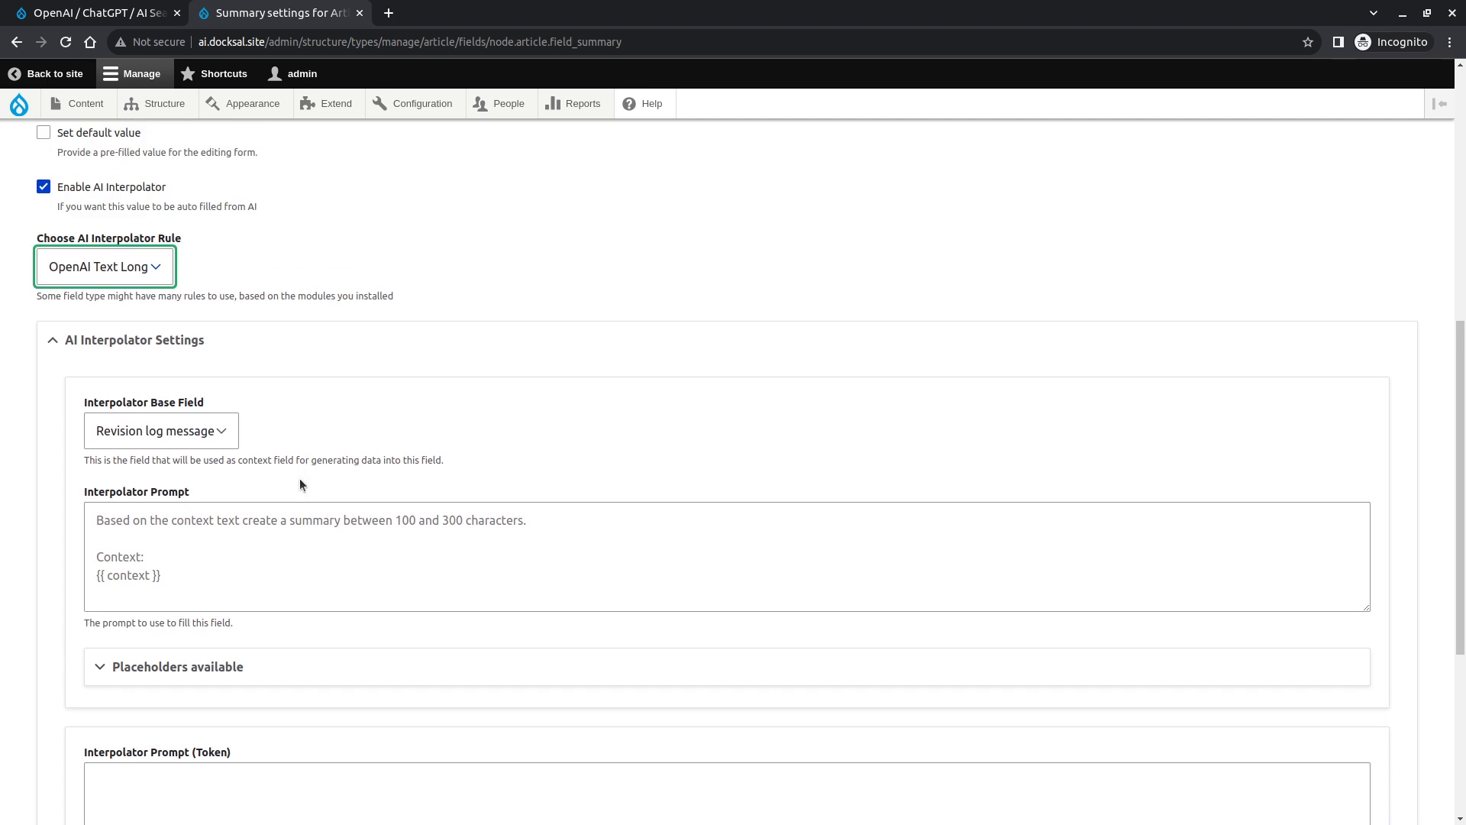
scroll(299, 478, up, 2)
click(213, 531)
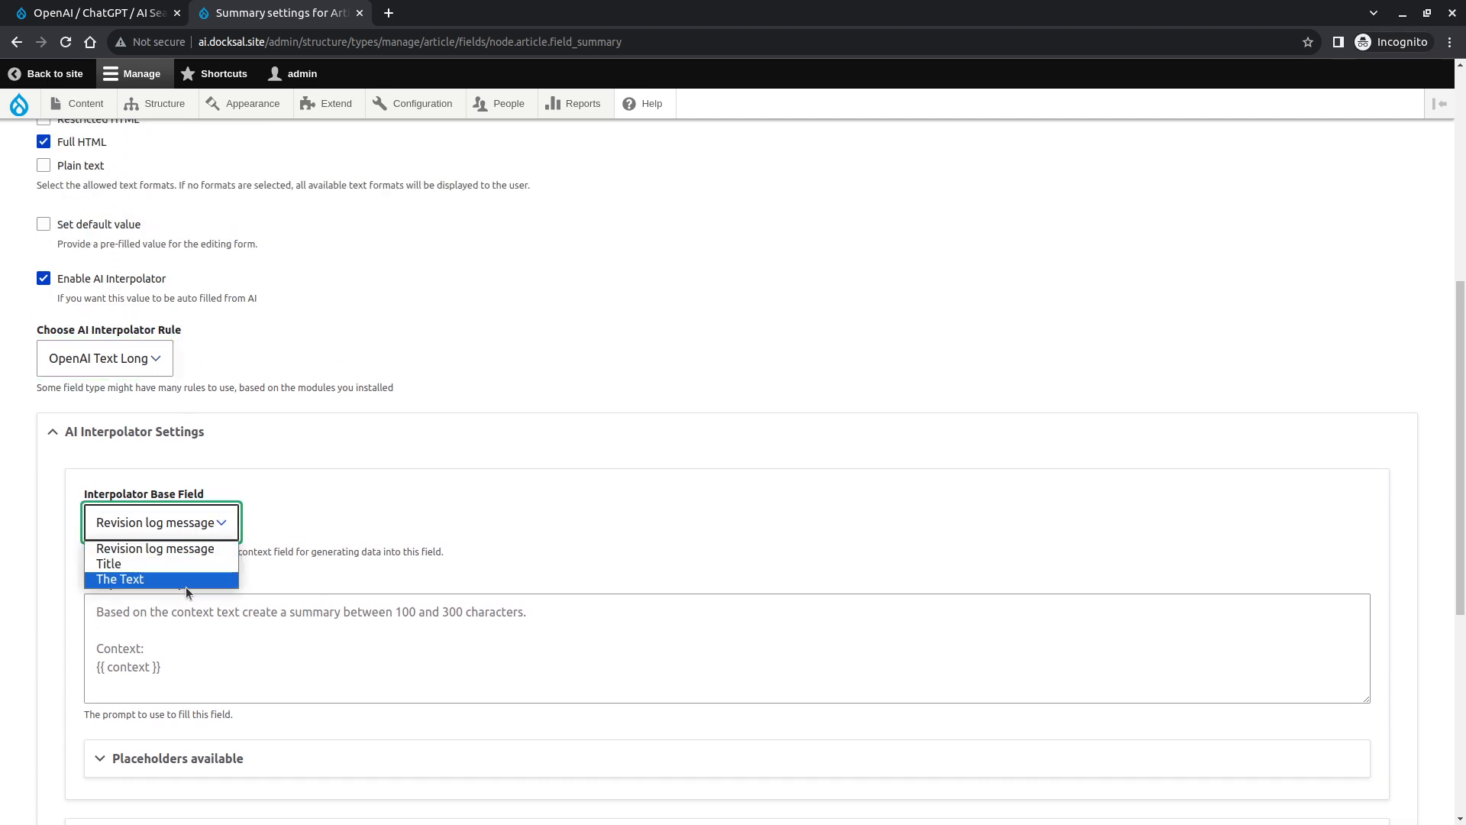
click(186, 530)
click(187, 530)
click(184, 524)
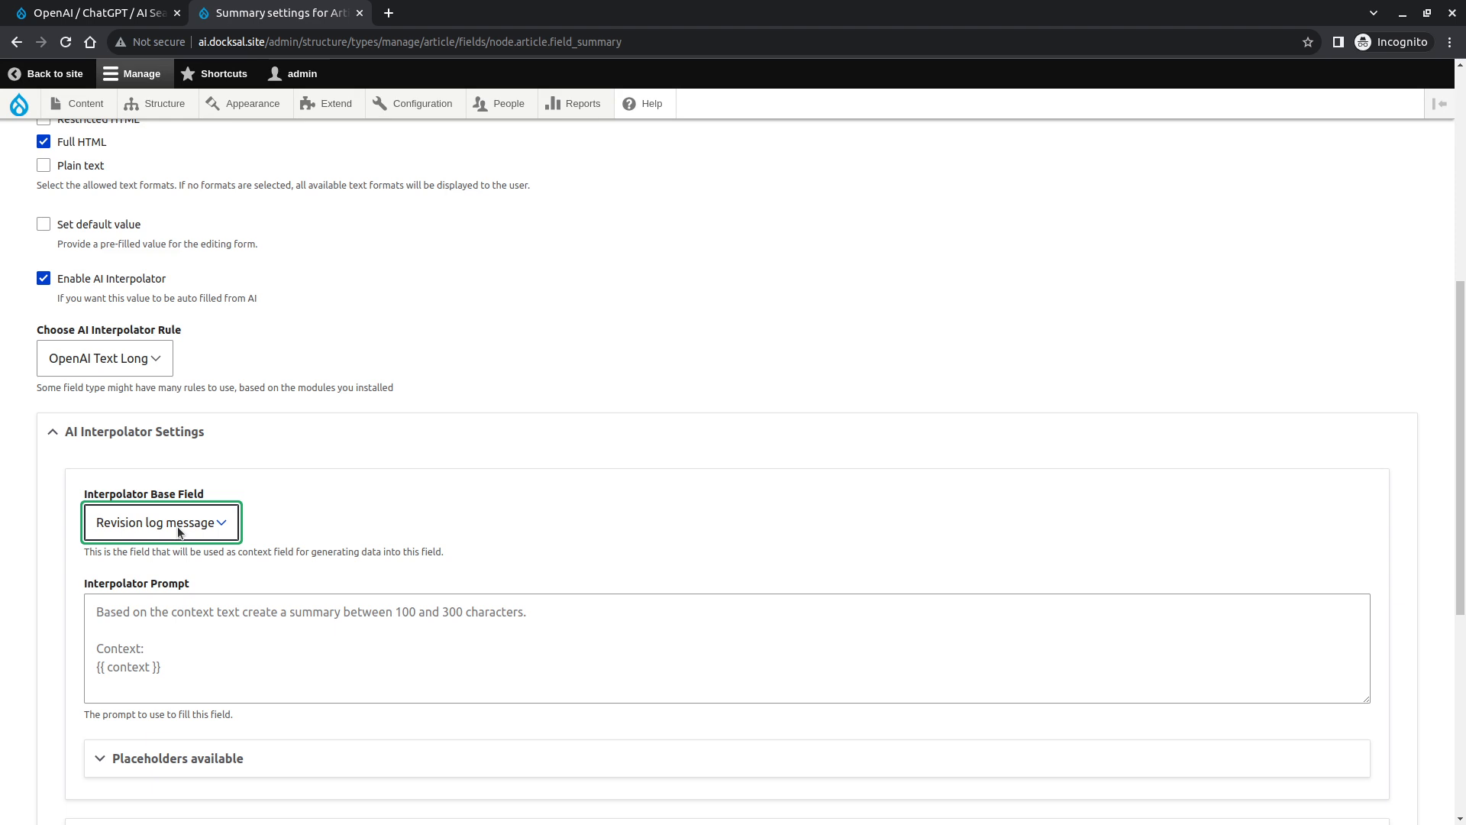
click(178, 533)
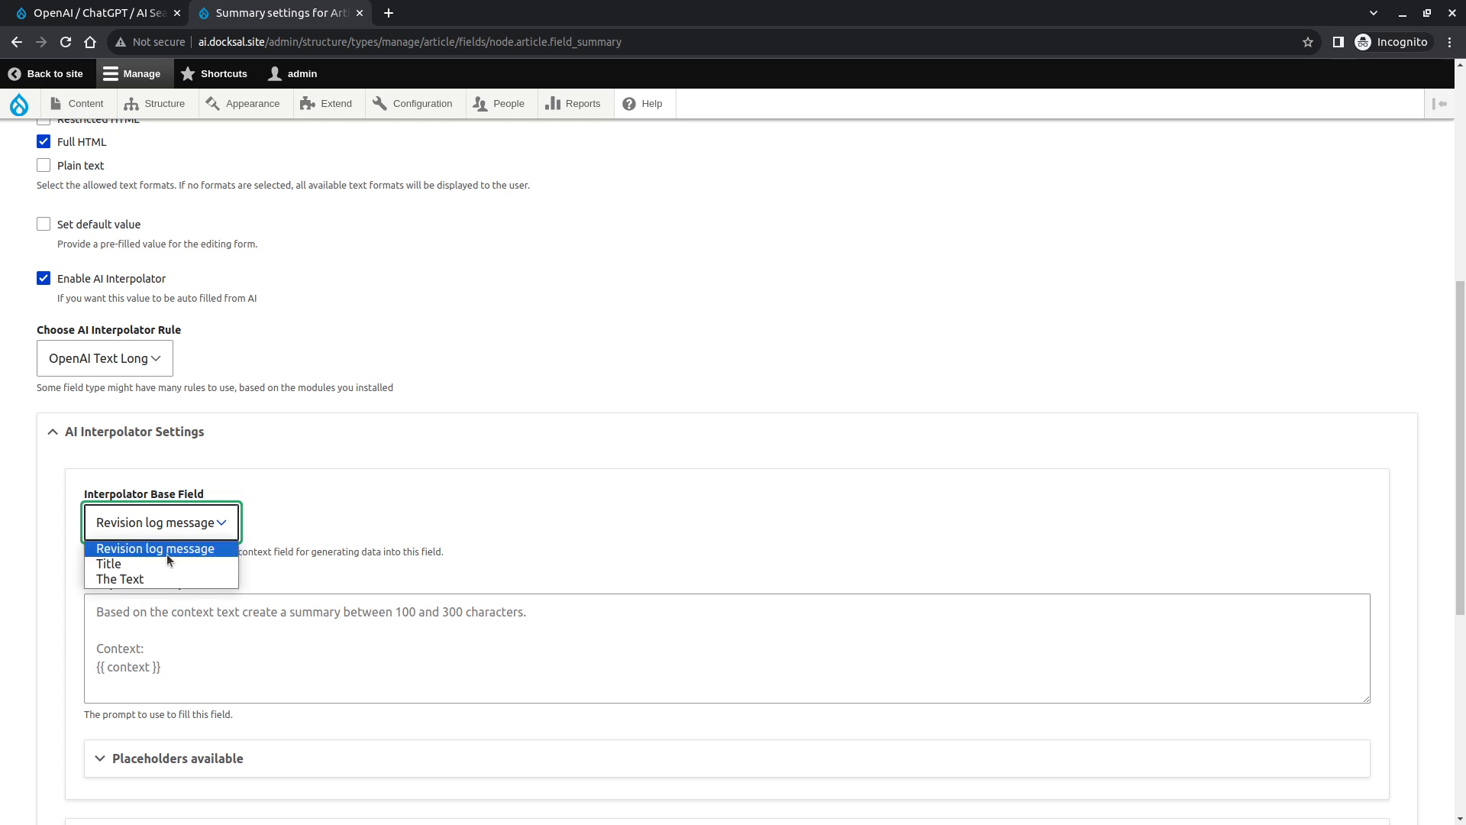
click(172, 578)
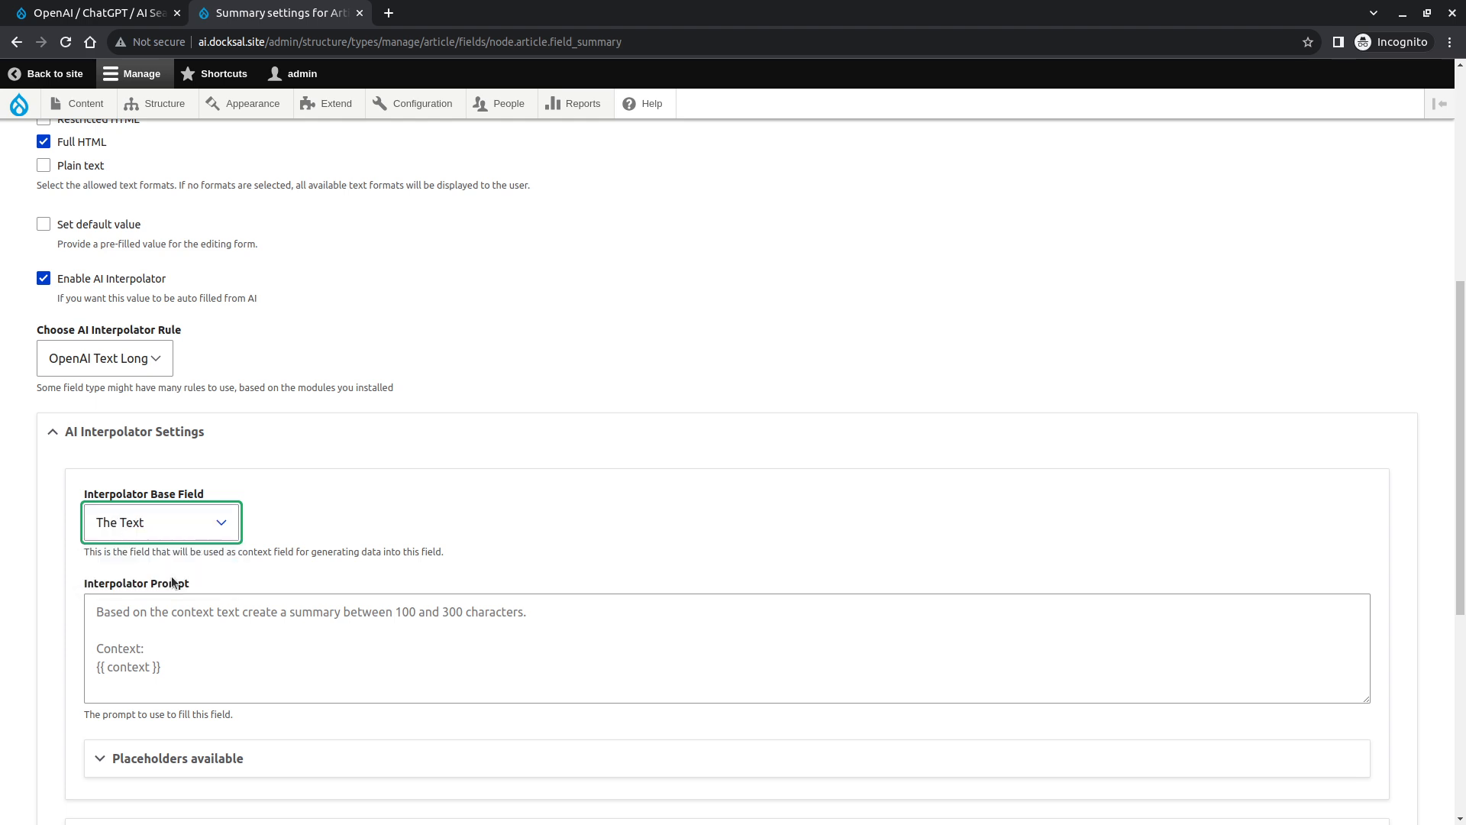
- Expand the available placeholders and copy the {{ context }} placeholder
click(190, 770)
scroll(220, 694, down, 2)
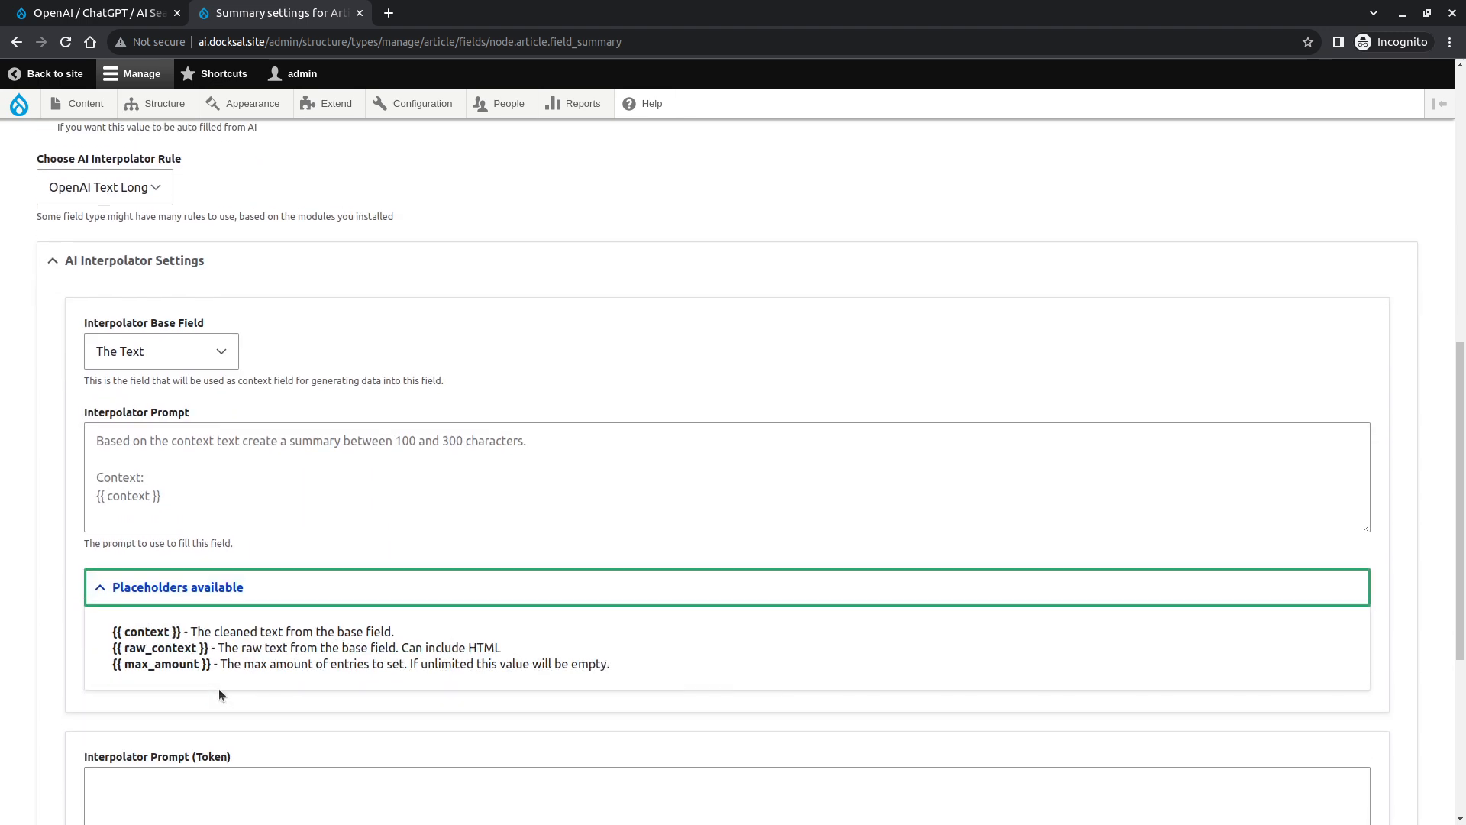
scroll(219, 689, up, 1)
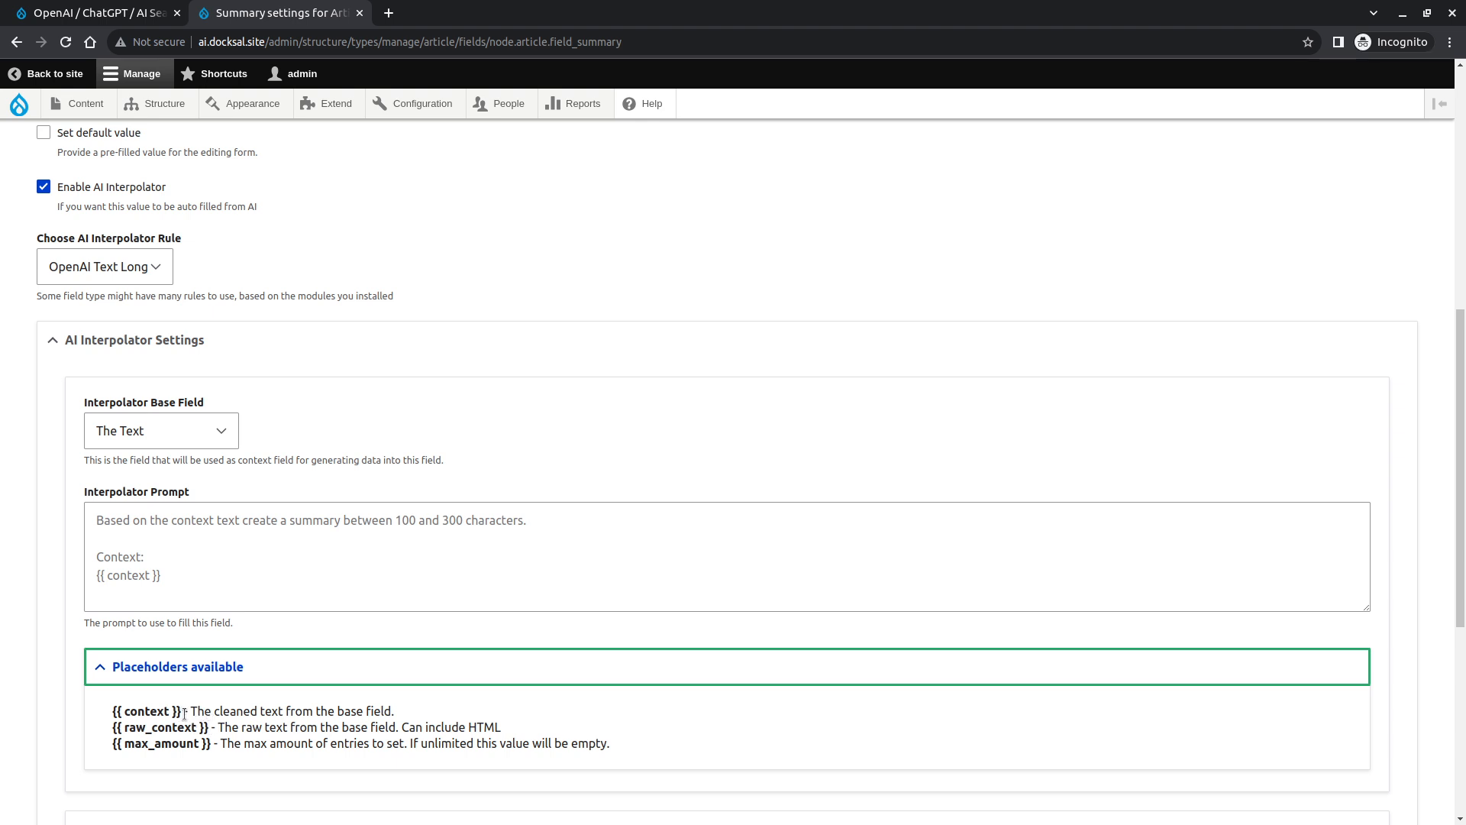
drag(184, 712, 111, 718)
key(ctrl+c)
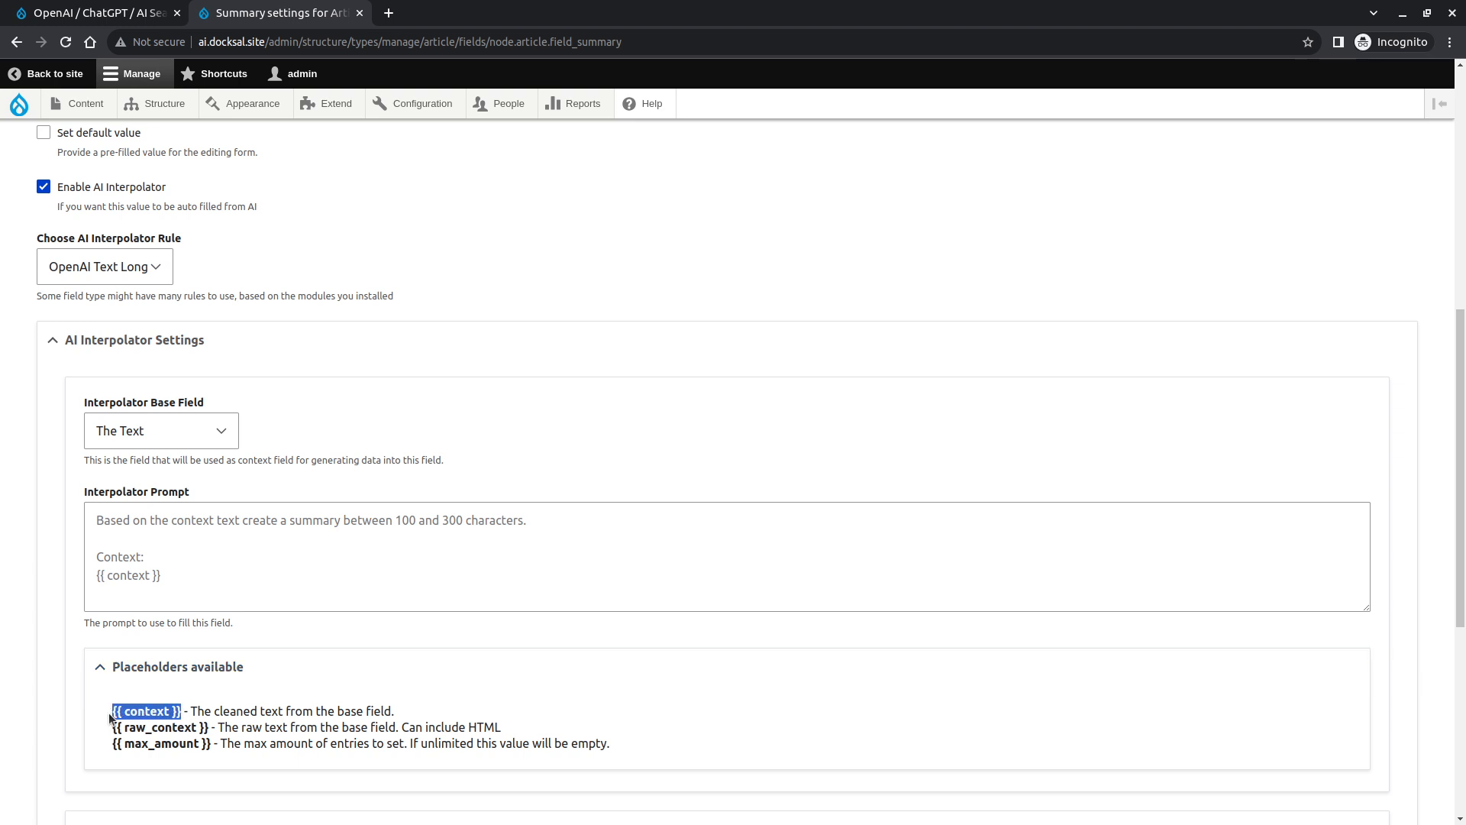
- Enter the Interpolator Prompt 'Based on the text create a summary of 100-300 characters. Context: {{ context }}'
click(158, 575)
text(B)
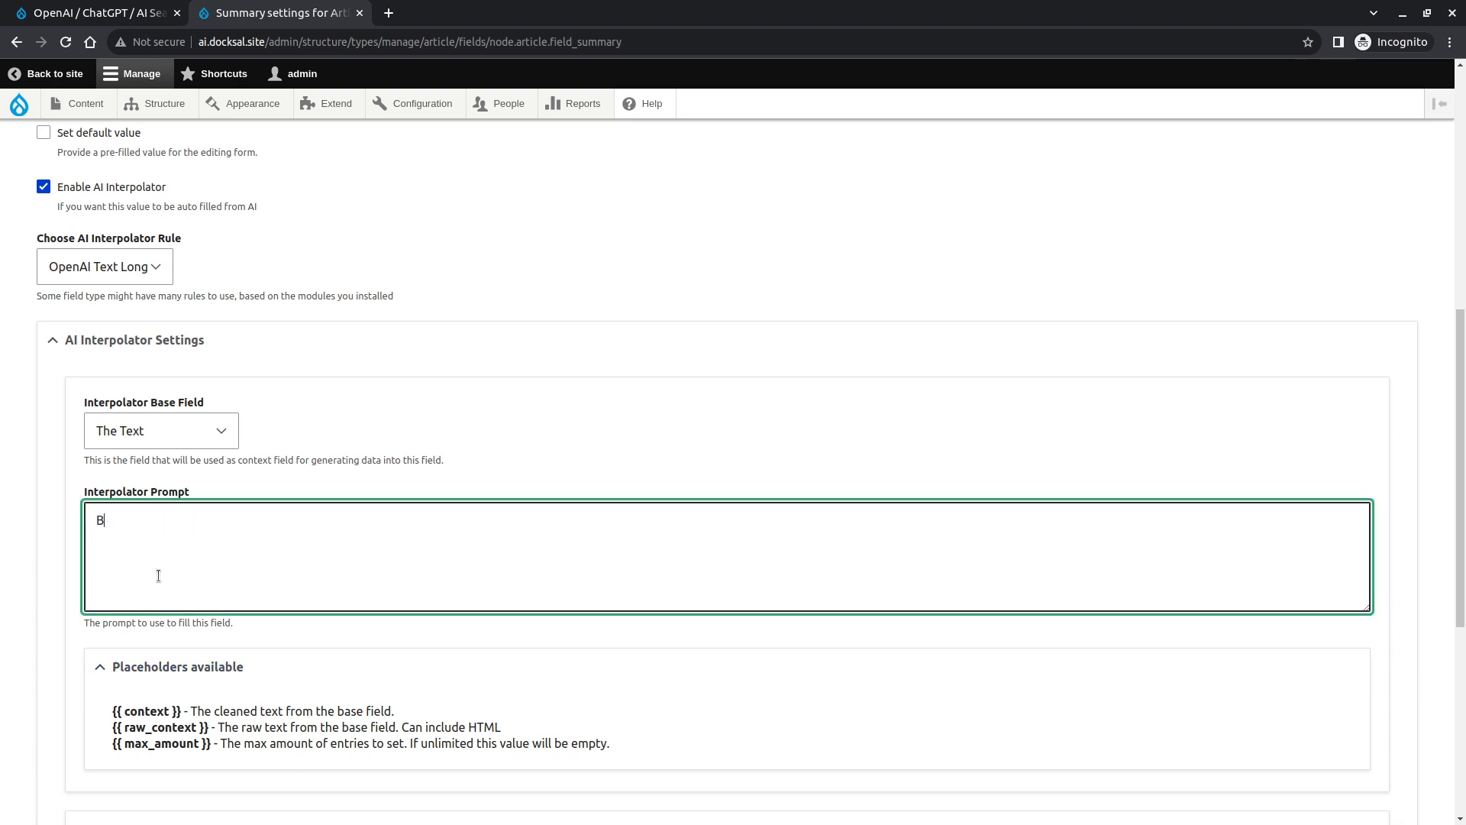
text(ased on the text create a summary of )
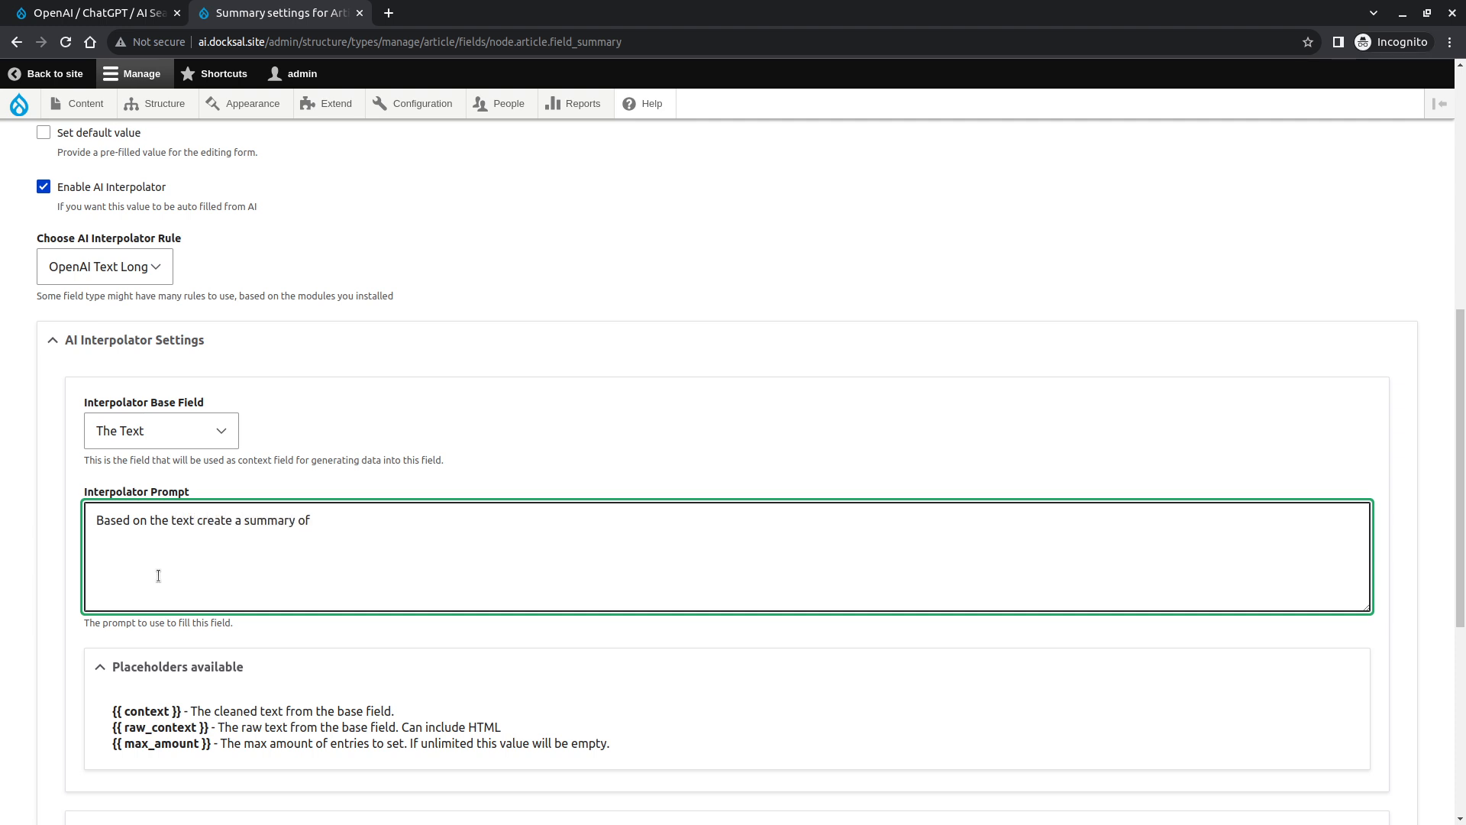
text(100-30)
text(0 characters.  )
text(Context:)
key(ctrl+v)
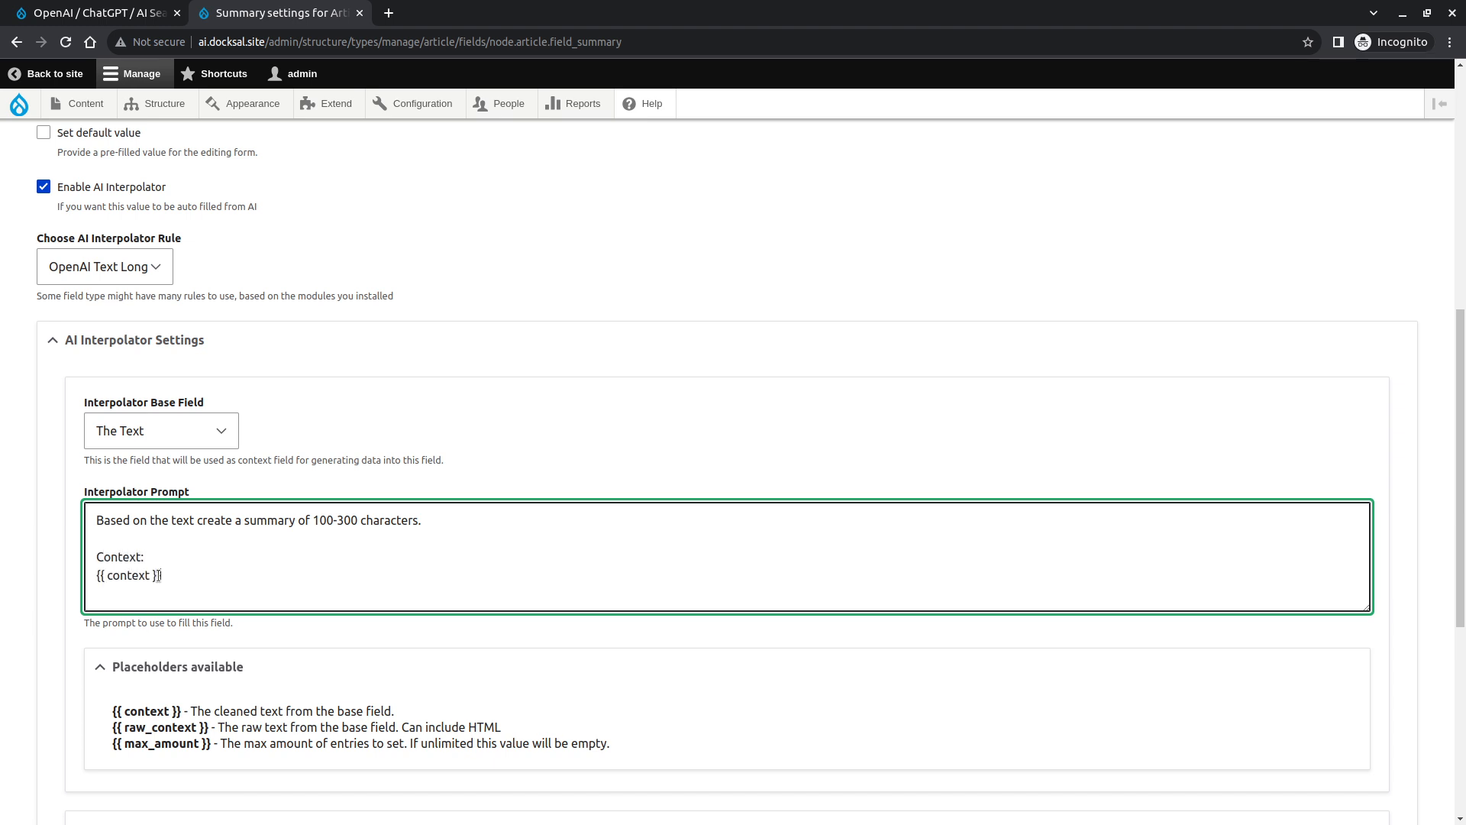
drag(158, 575, 96, 575)
click(118, 576)
- Expand the Advanced Settings section of the interpolator settings
scroll(122, 588, down, 6)
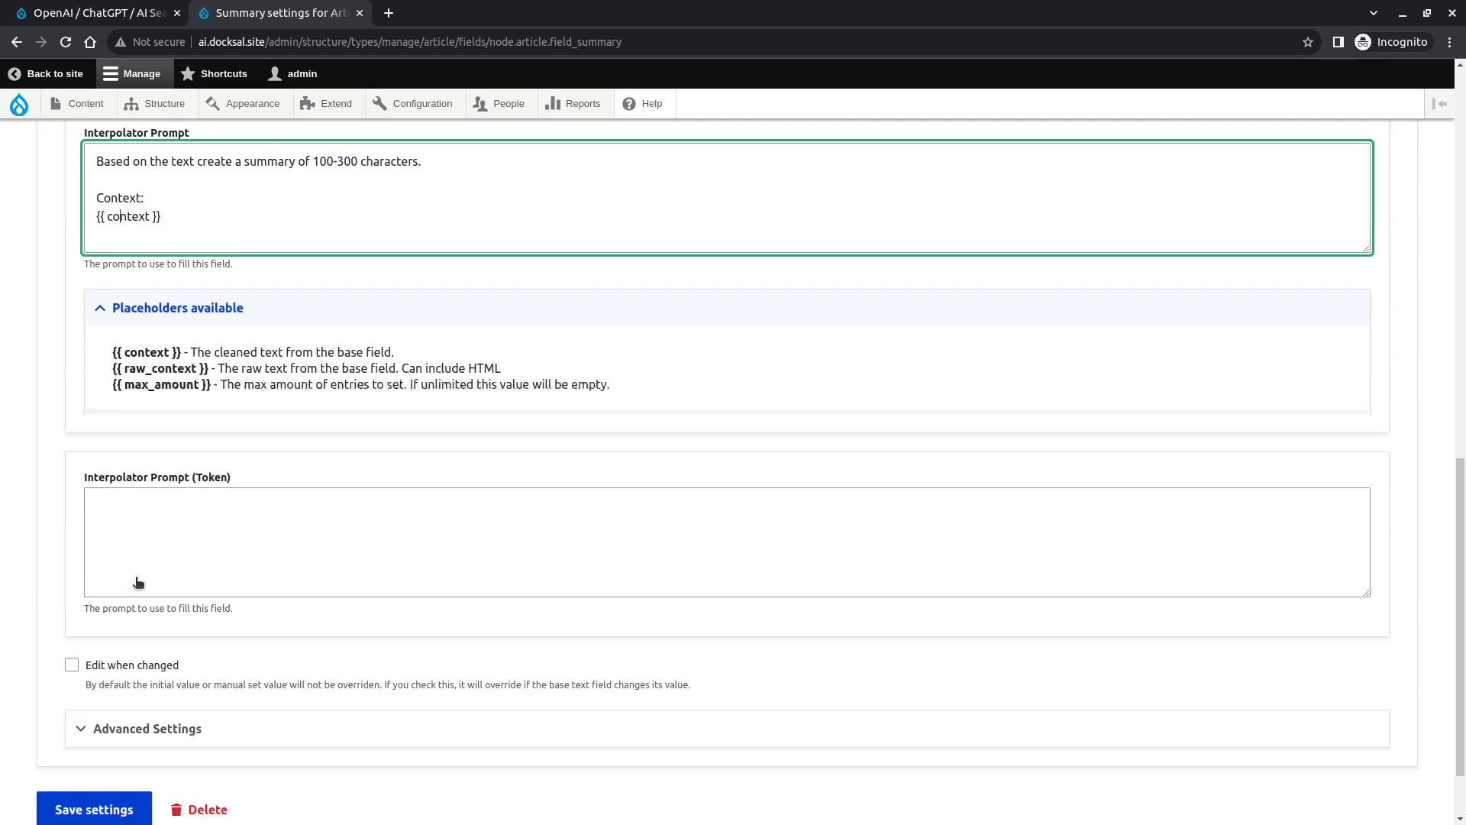
click(143, 636)
scroll(143, 634, down, 5)
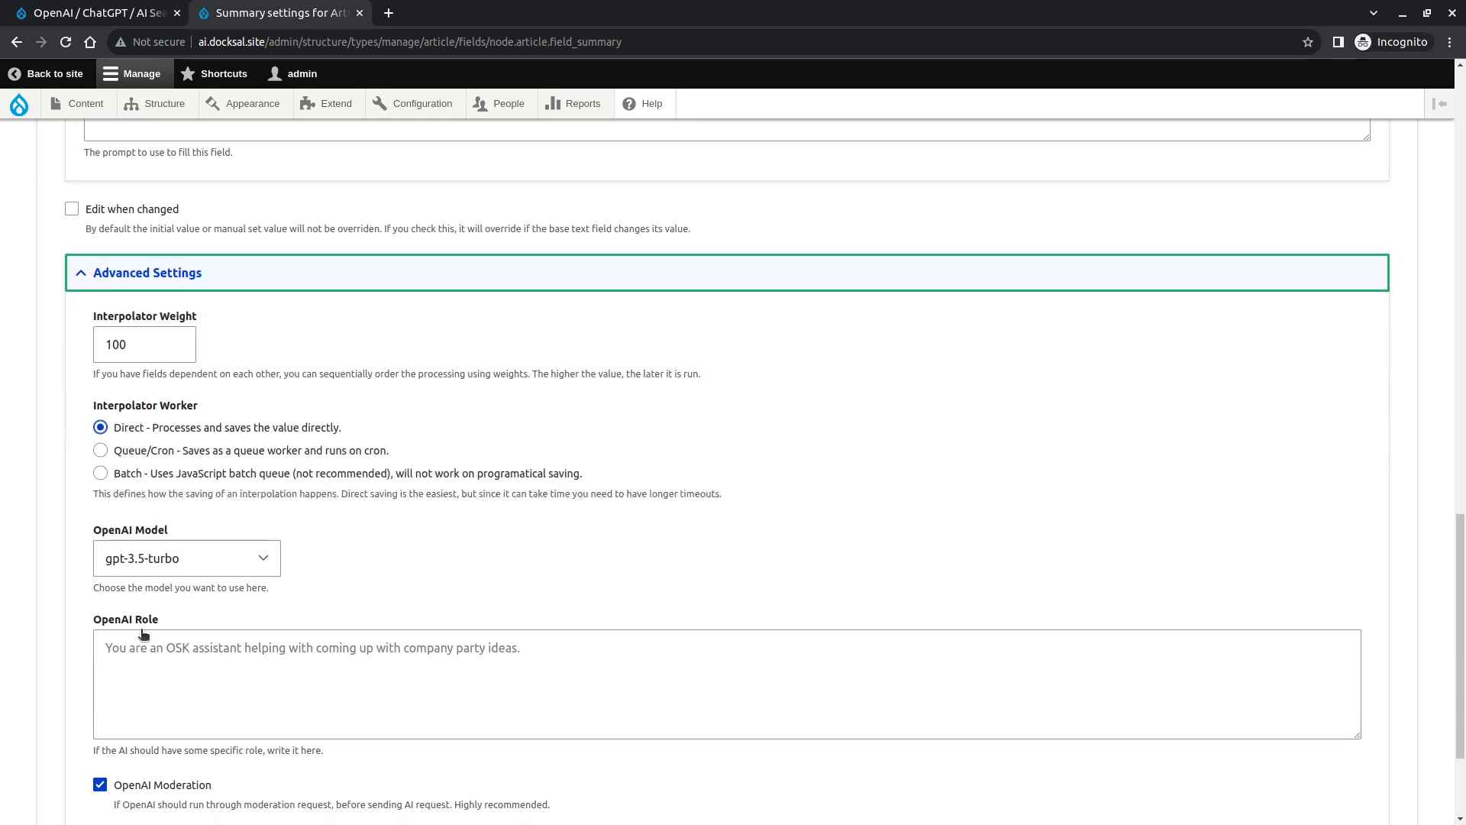
scroll(140, 630, up, 2)
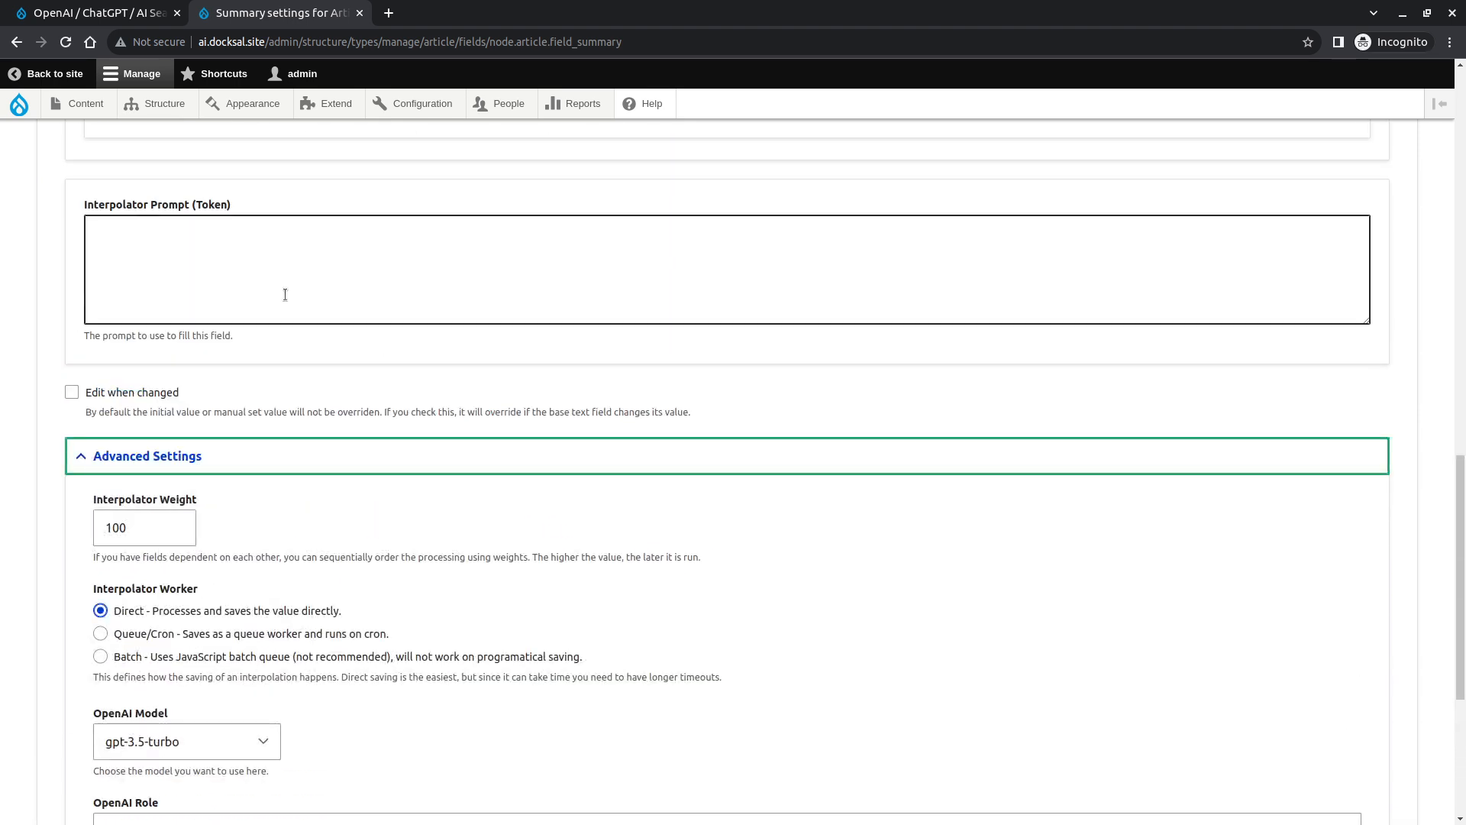
scroll(288, 321, down, 1)
scroll(278, 419, down, 1)
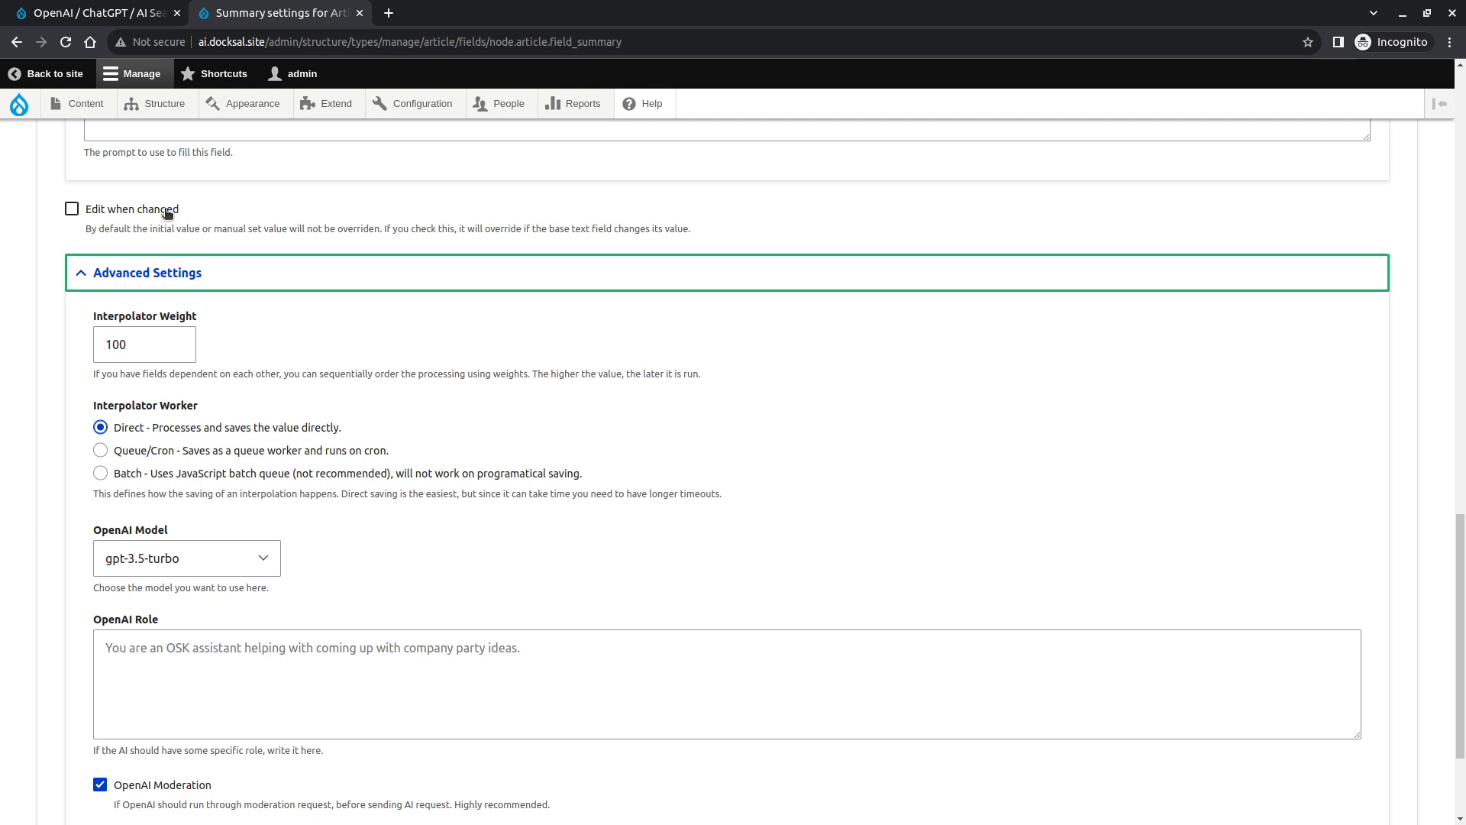
click(138, 211)
click(137, 211)
scroll(75, 504, down, 1)
scroll(74, 510, up, 1)
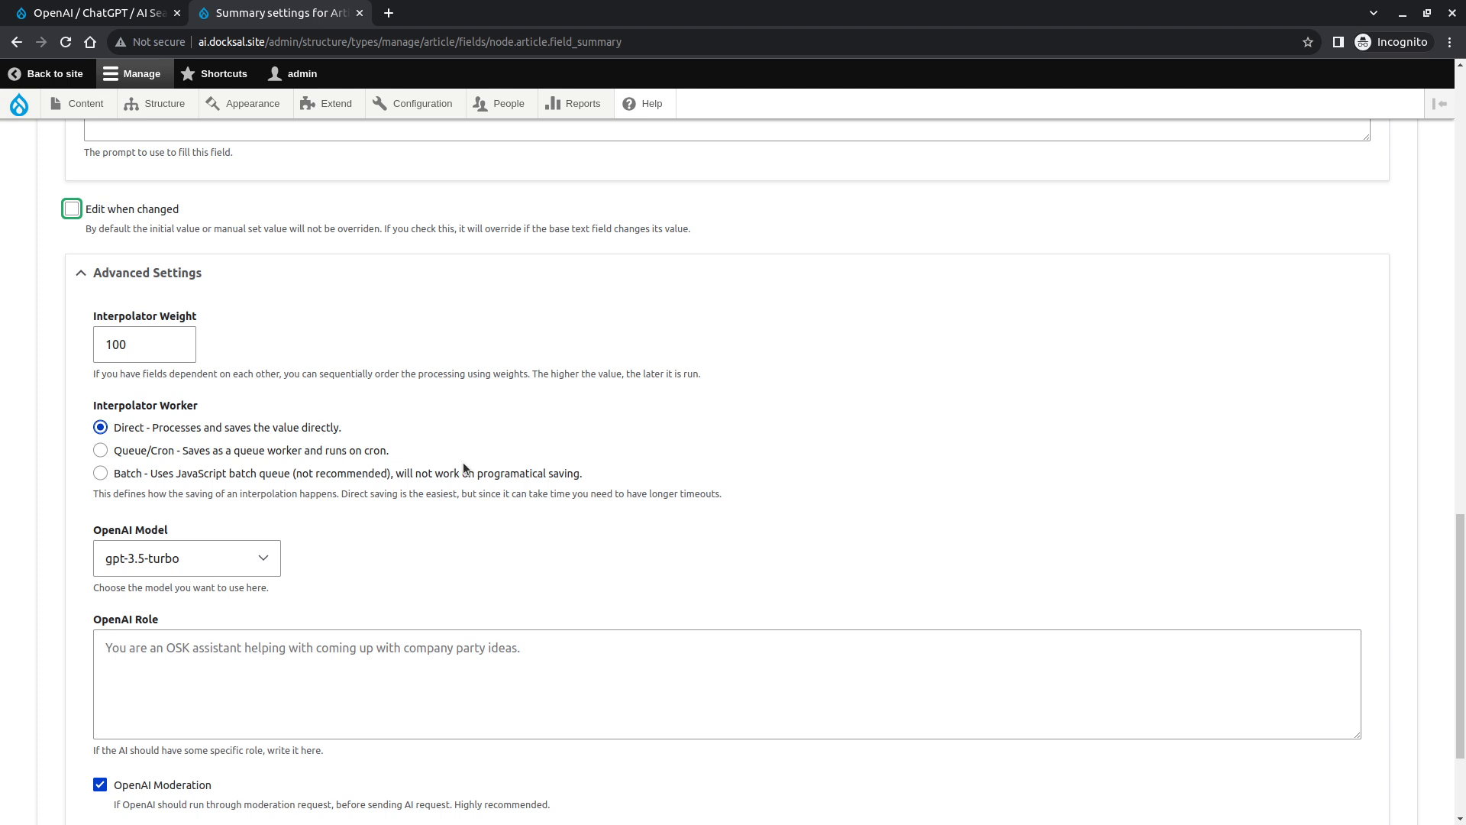
- Set the Interpolator Worker to Batch
click(102, 453)
click(164, 479)
scroll(106, 565, down, 3)
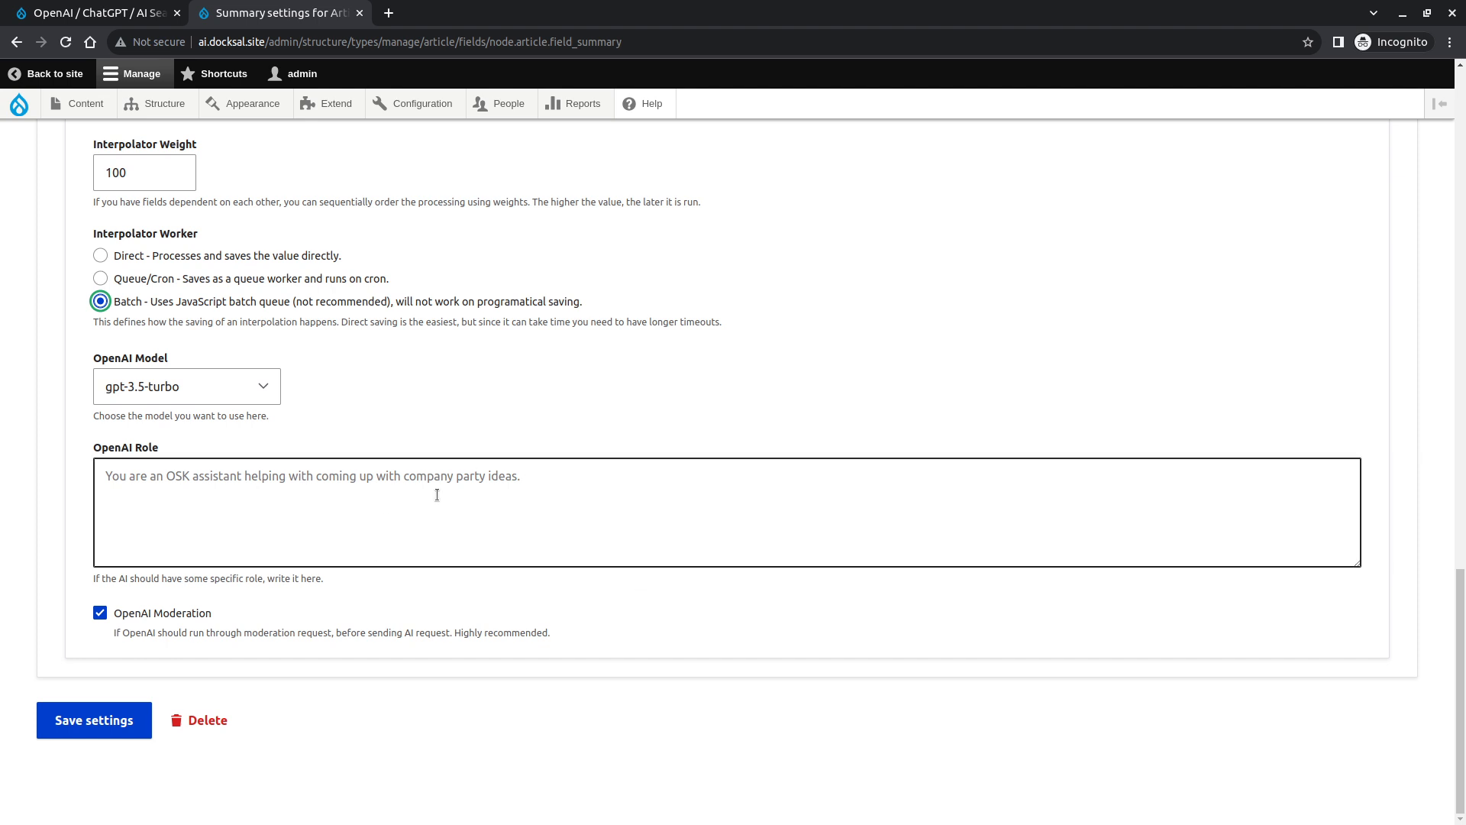
- Keep gpt-3.5-turbo as the OpenAI Model and save the Summary field's settings
click(193, 386)
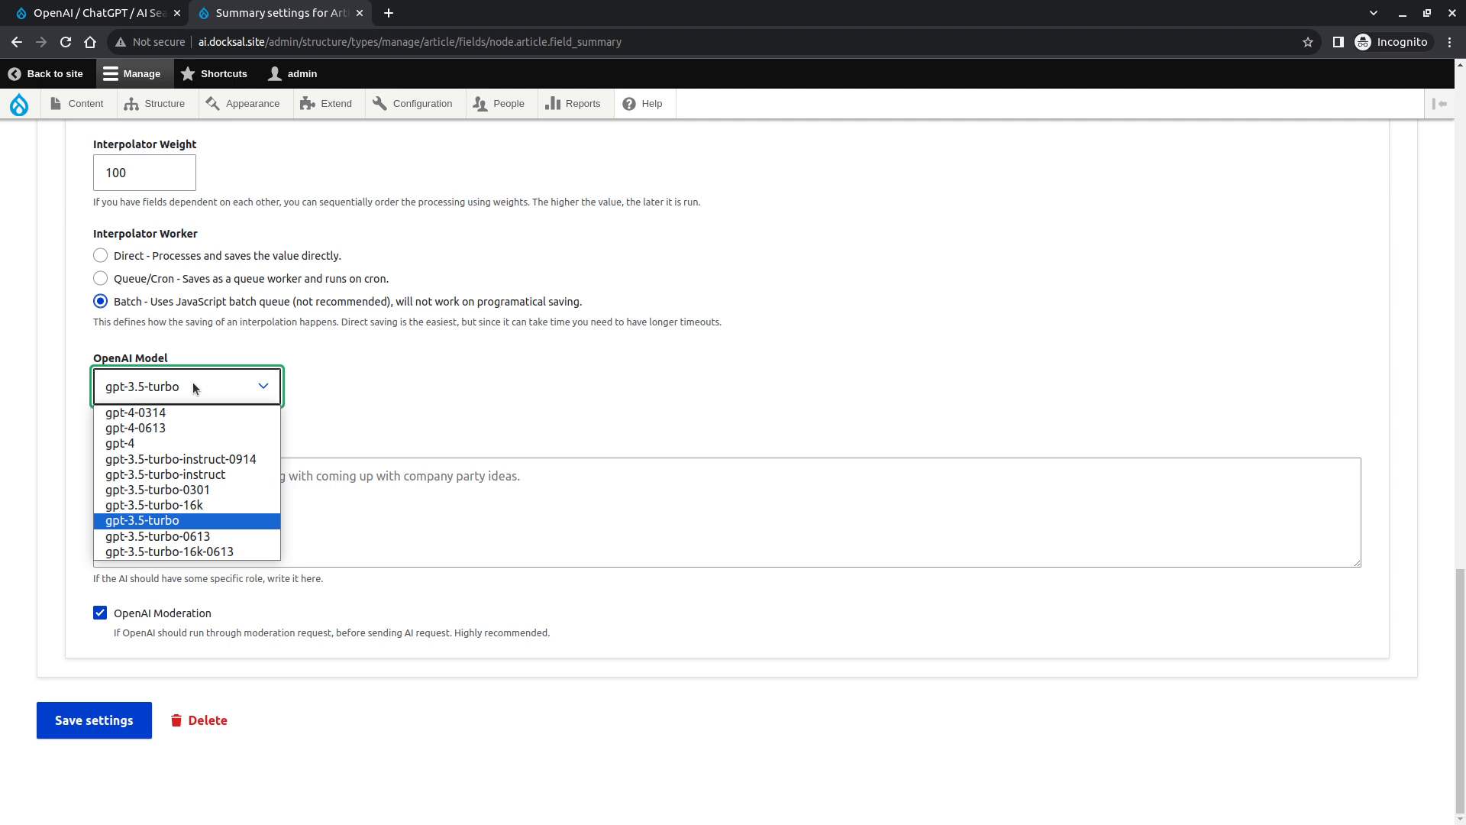
click(192, 382)
click(278, 549)
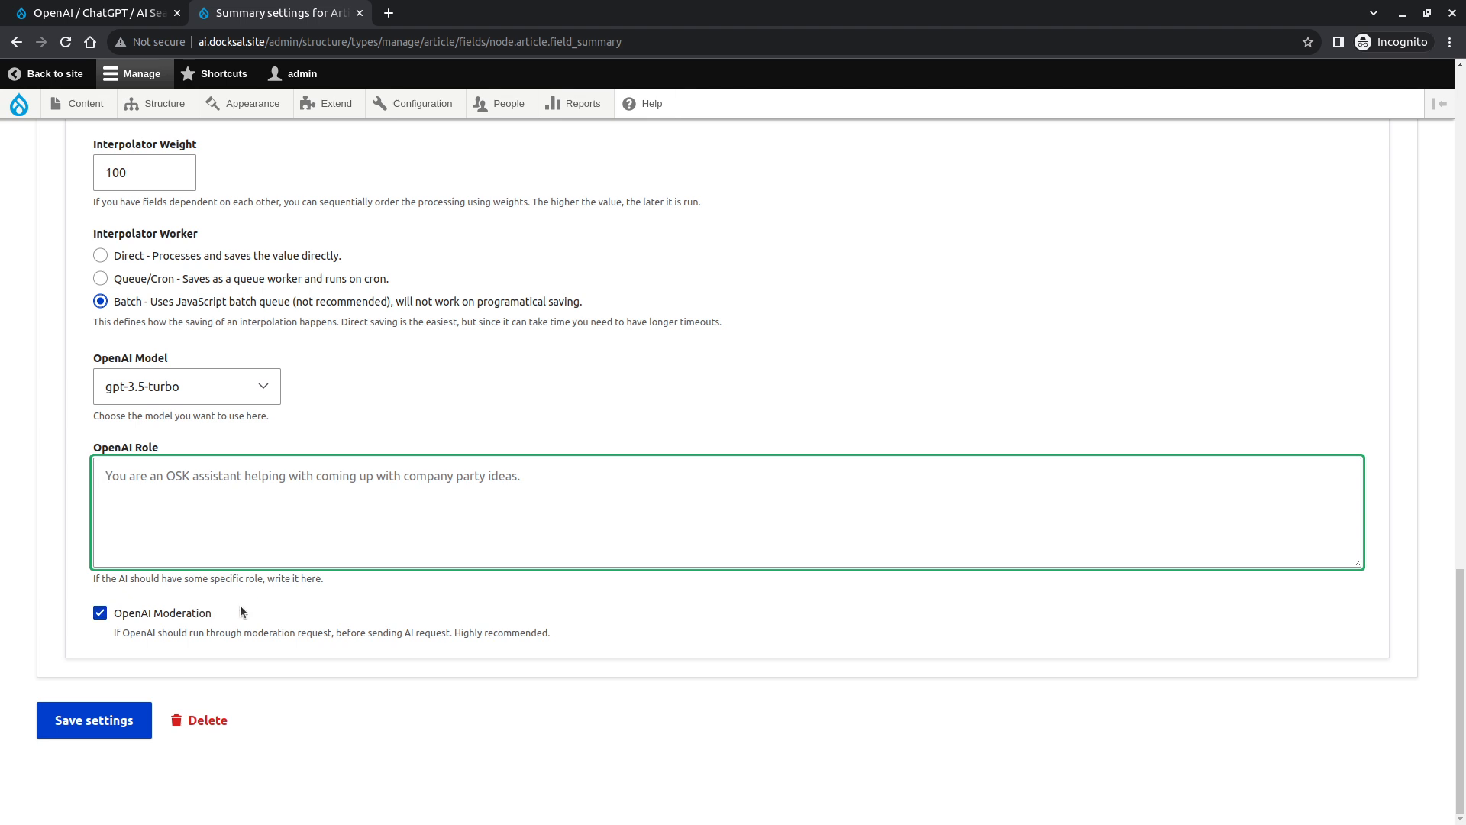
click(133, 722)
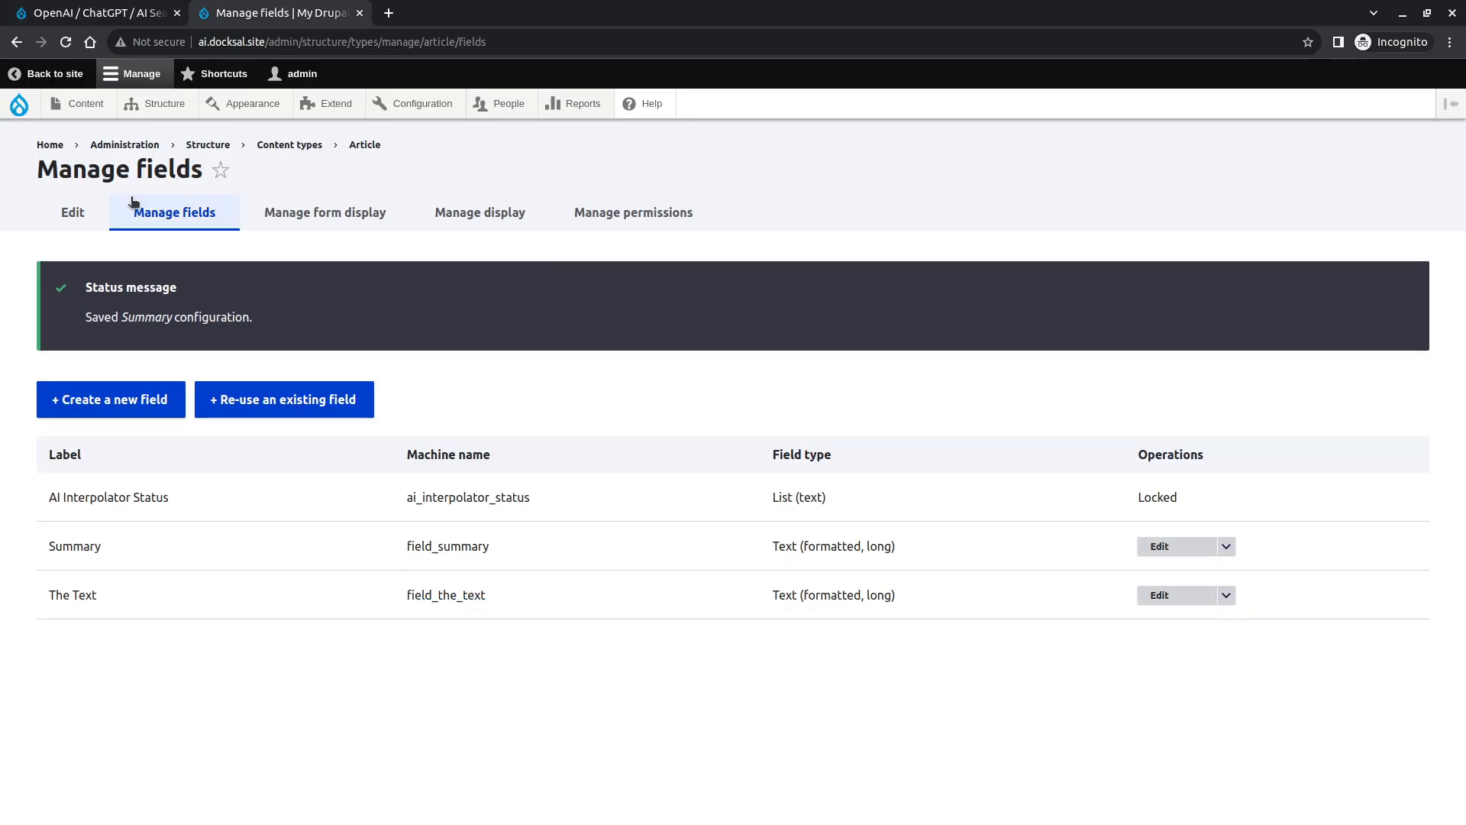
- Open the Rupert Murdoch article from the content list and save it to trigger summary generation
click(83, 103)
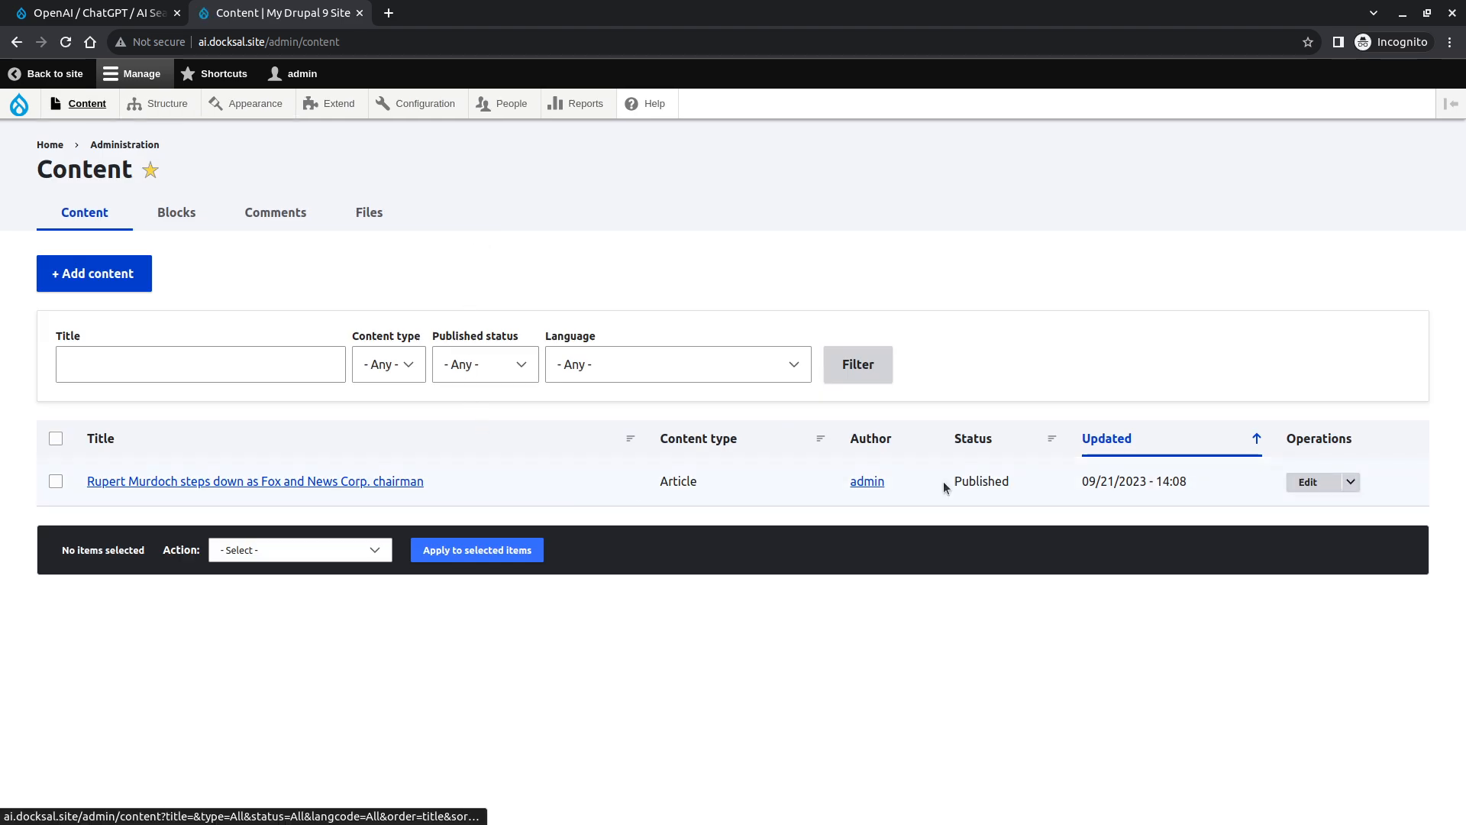
click(1332, 487)
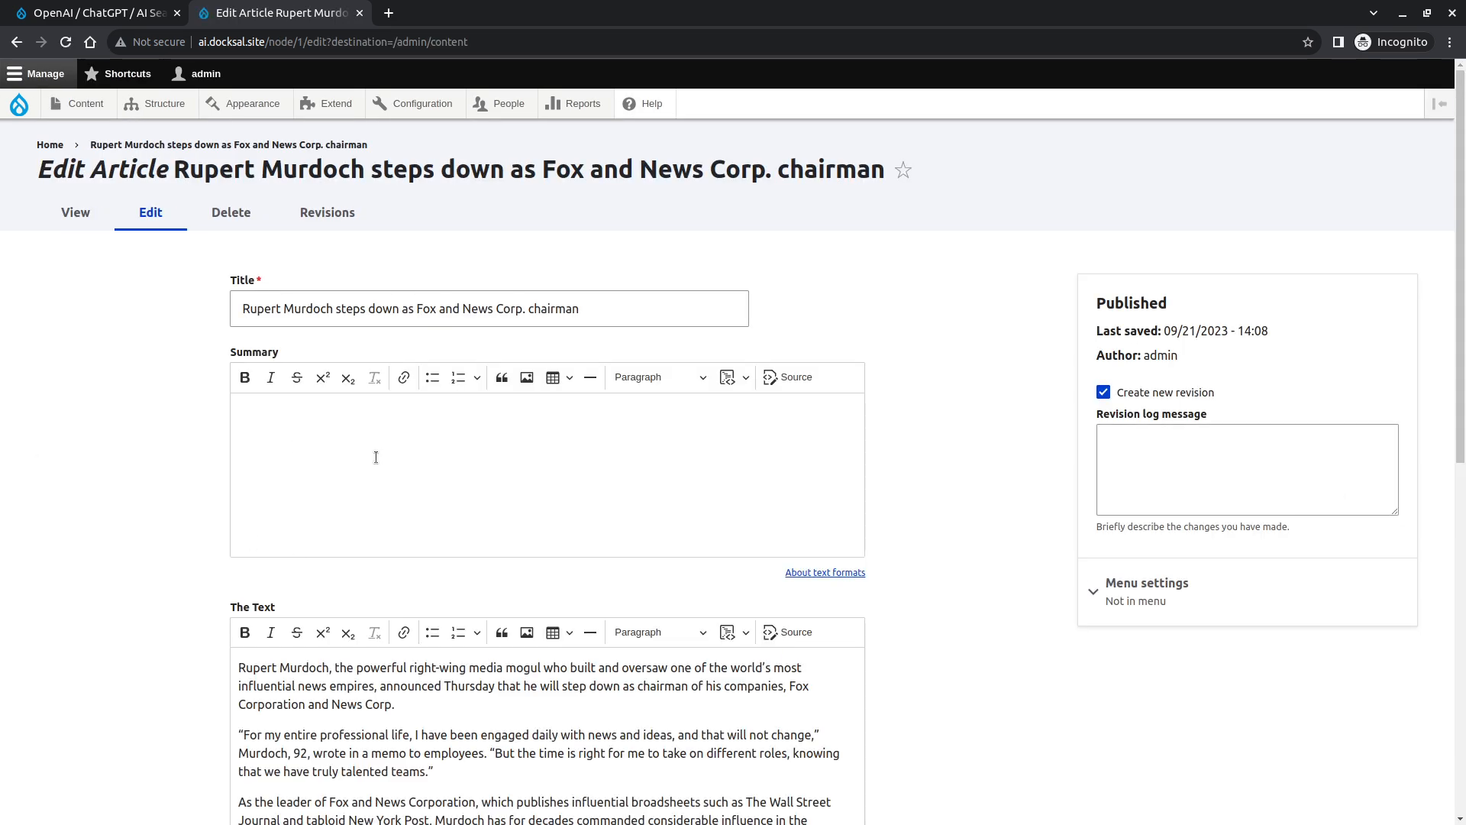
scroll(107, 589, down, 9)
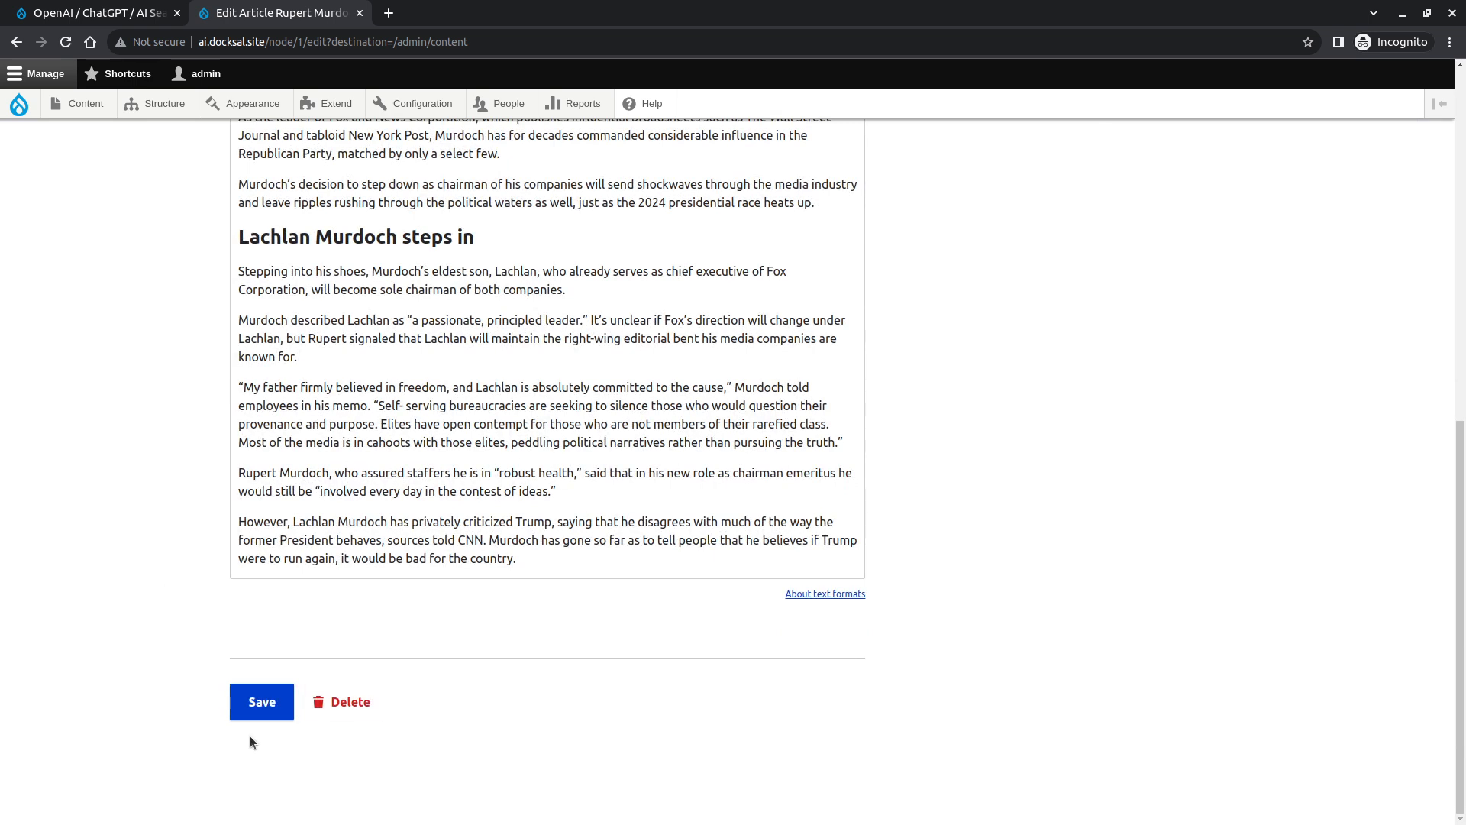
click(262, 709)
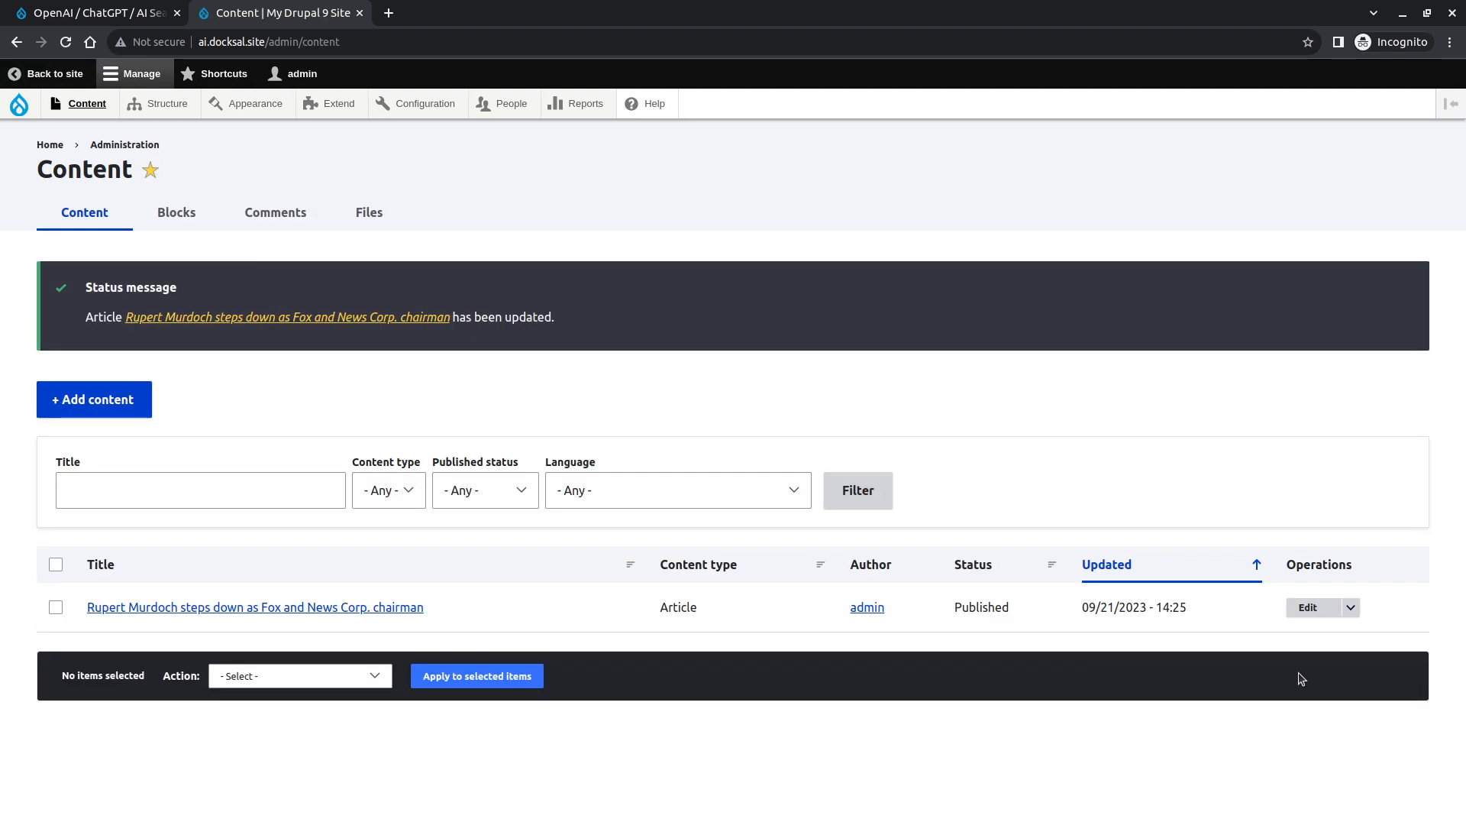
- Reopen the article's edit form and inspect the text in its Summary field
click(1308, 607)
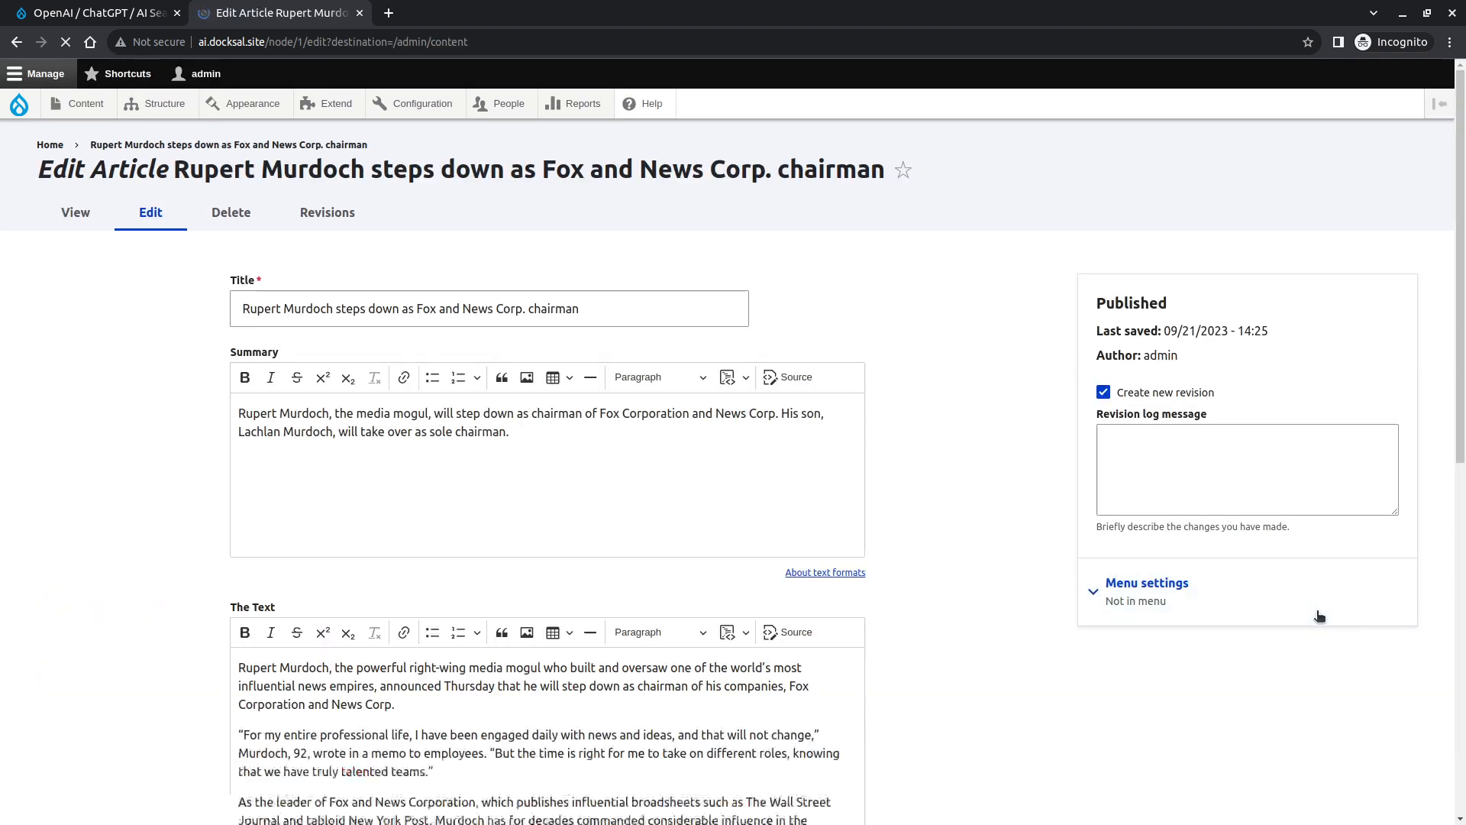
drag(232, 419, 606, 553)
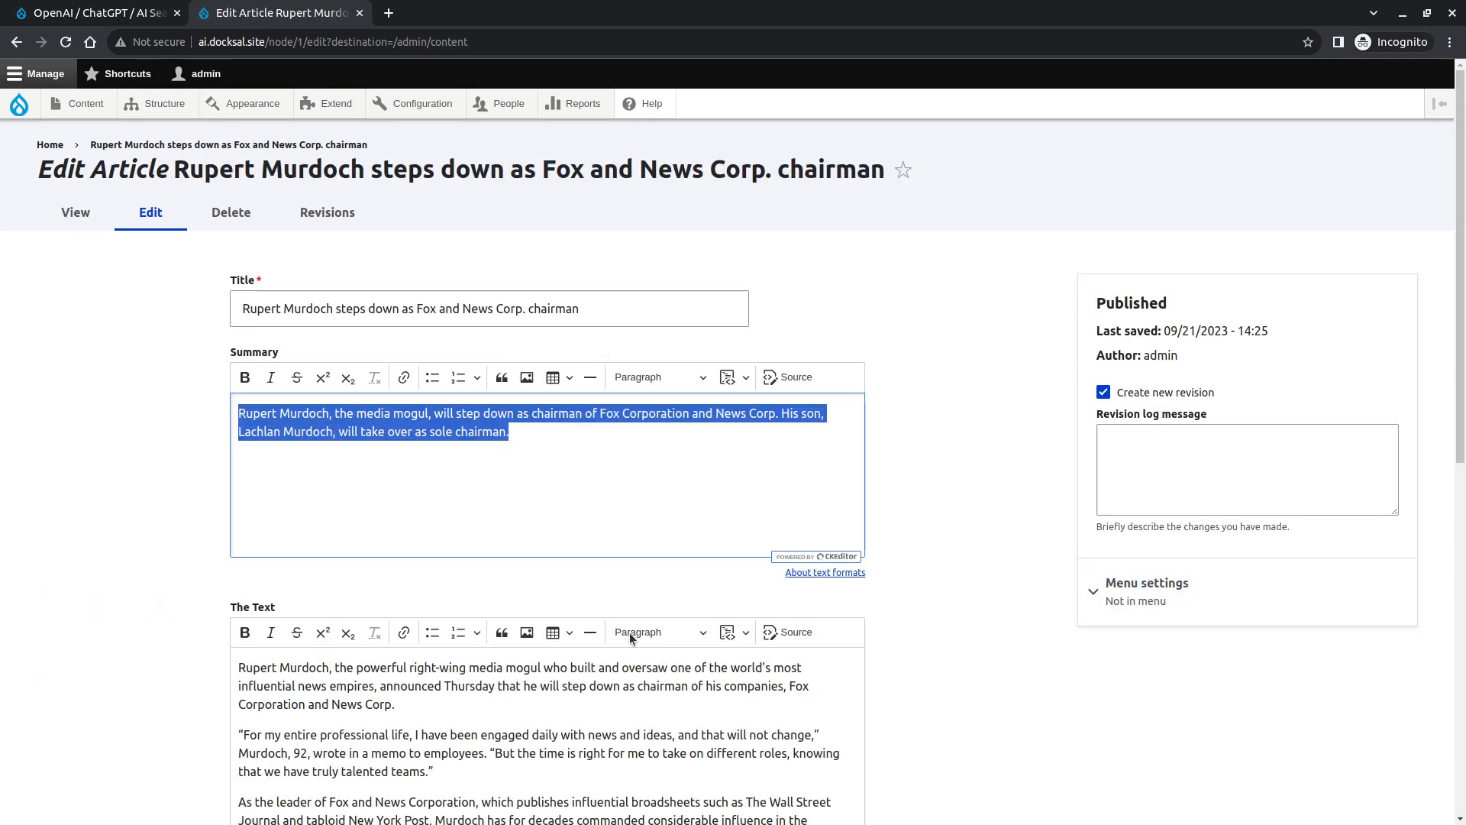
click(968, 502)
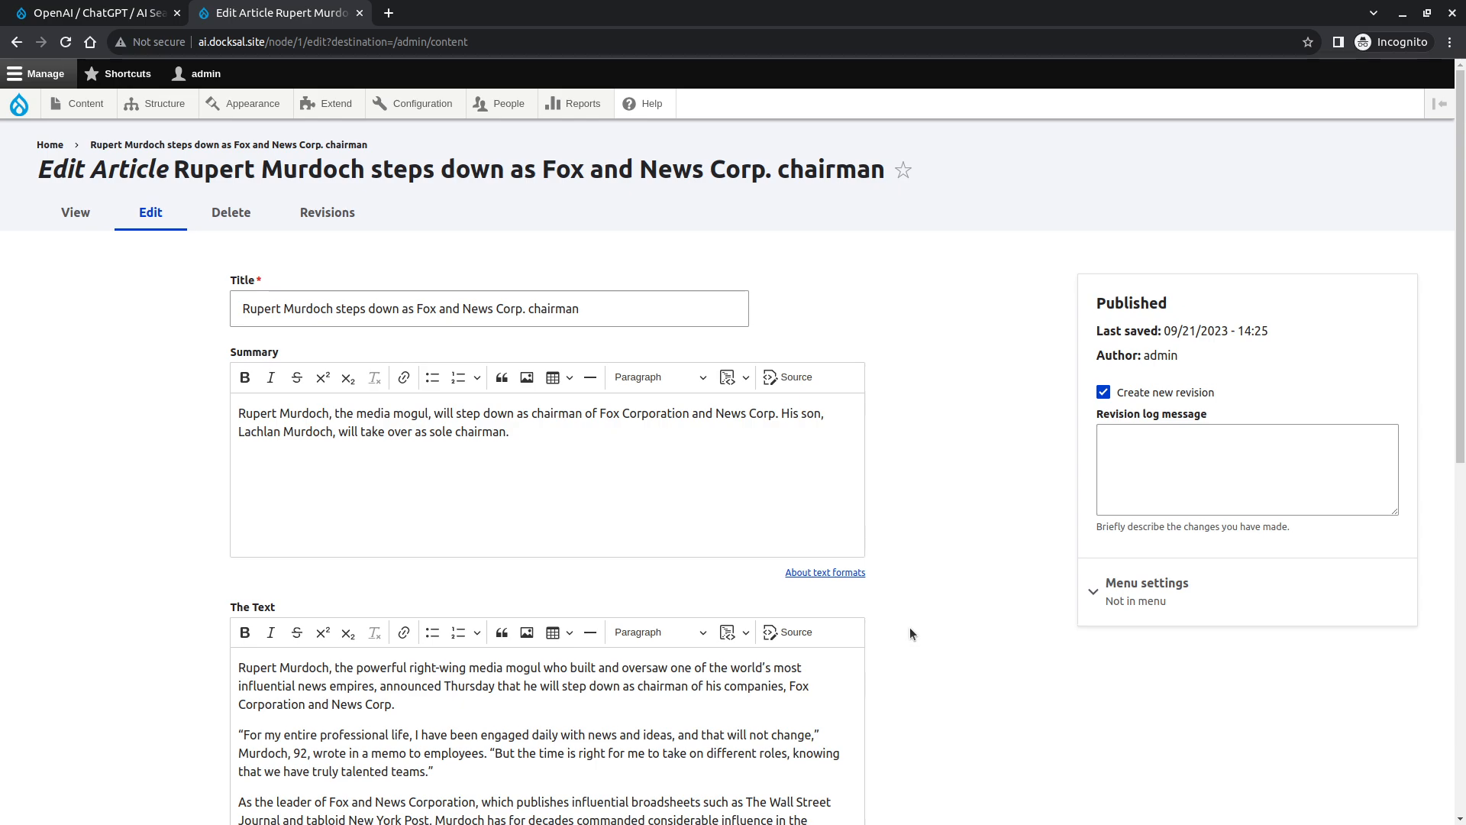
- Switch to the terminal and run fin composer require "drupal/ai_interpolator_dreamstudio:1.0.0-alpha1"
key(alt+Tab)
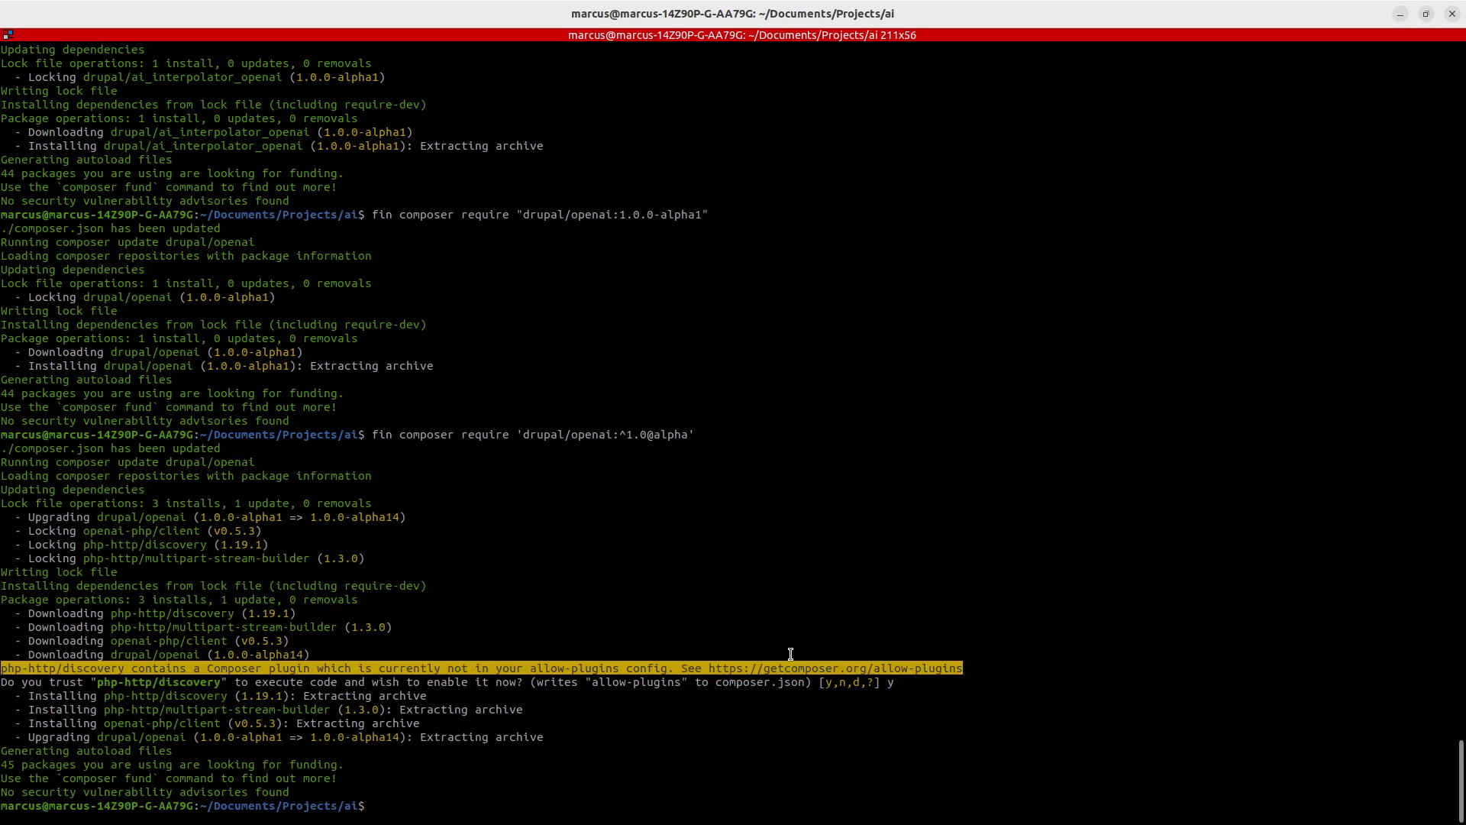
key(Up)
key(Left)
key(Left)
key(Left)
key(Up)
key(Left)
key(Left)
key(Left)
key(Left)
key(Left)
key(Left)
key(Left)
key(Left)
key(Left)
key(Left)
key(Left)
key(Left)
key(Left)
key(Left)
key(BackSpace)
key(BackSpace)
key(BackSpace)
key(BackSpace)
key(BackSpace)
key(BackSpace)
text(dream)
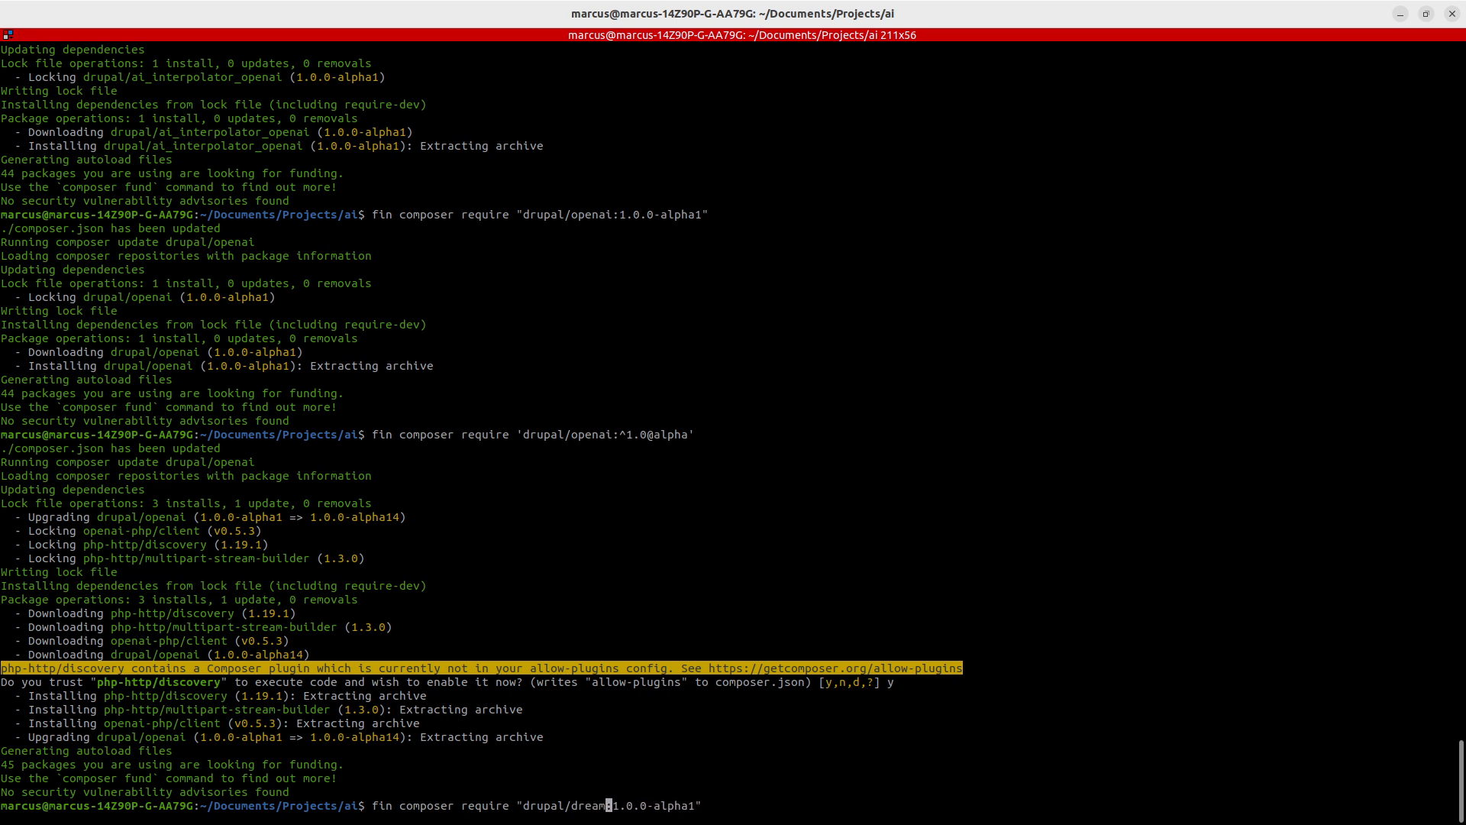
key(BackSpace)
key(BackSpace)
key(BackSpace)
key(BackSpace)
key(BackSpace)
text(op)
key(BackSpace)
key(BackSpace)
text(ai_intera)
text(olator_dream)
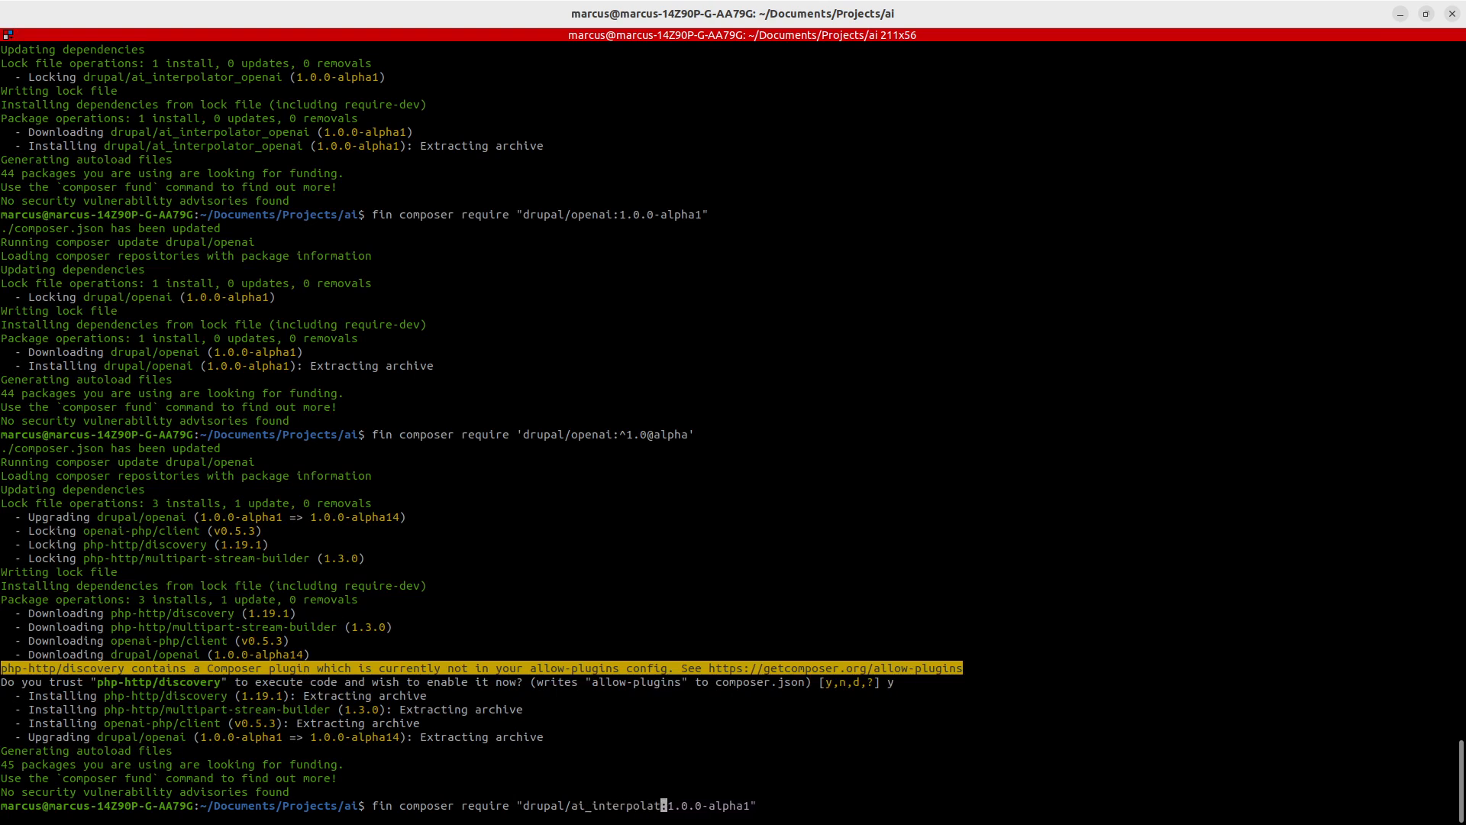
text(studio)
key(Return)
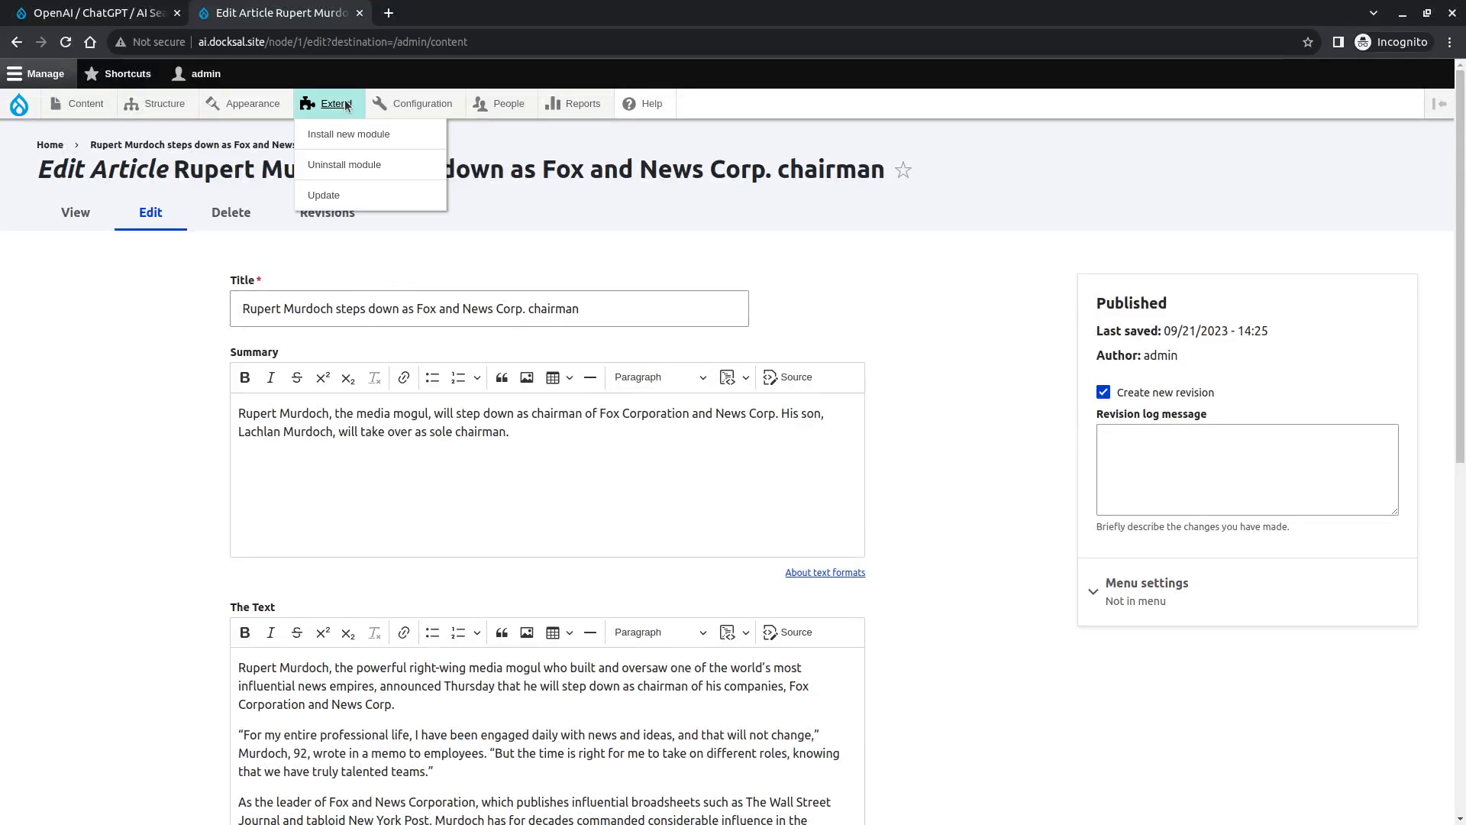
- Enable the AI Interpolator DreamStudio (Stable Diffusion) module on the Extend page
click(346, 104)
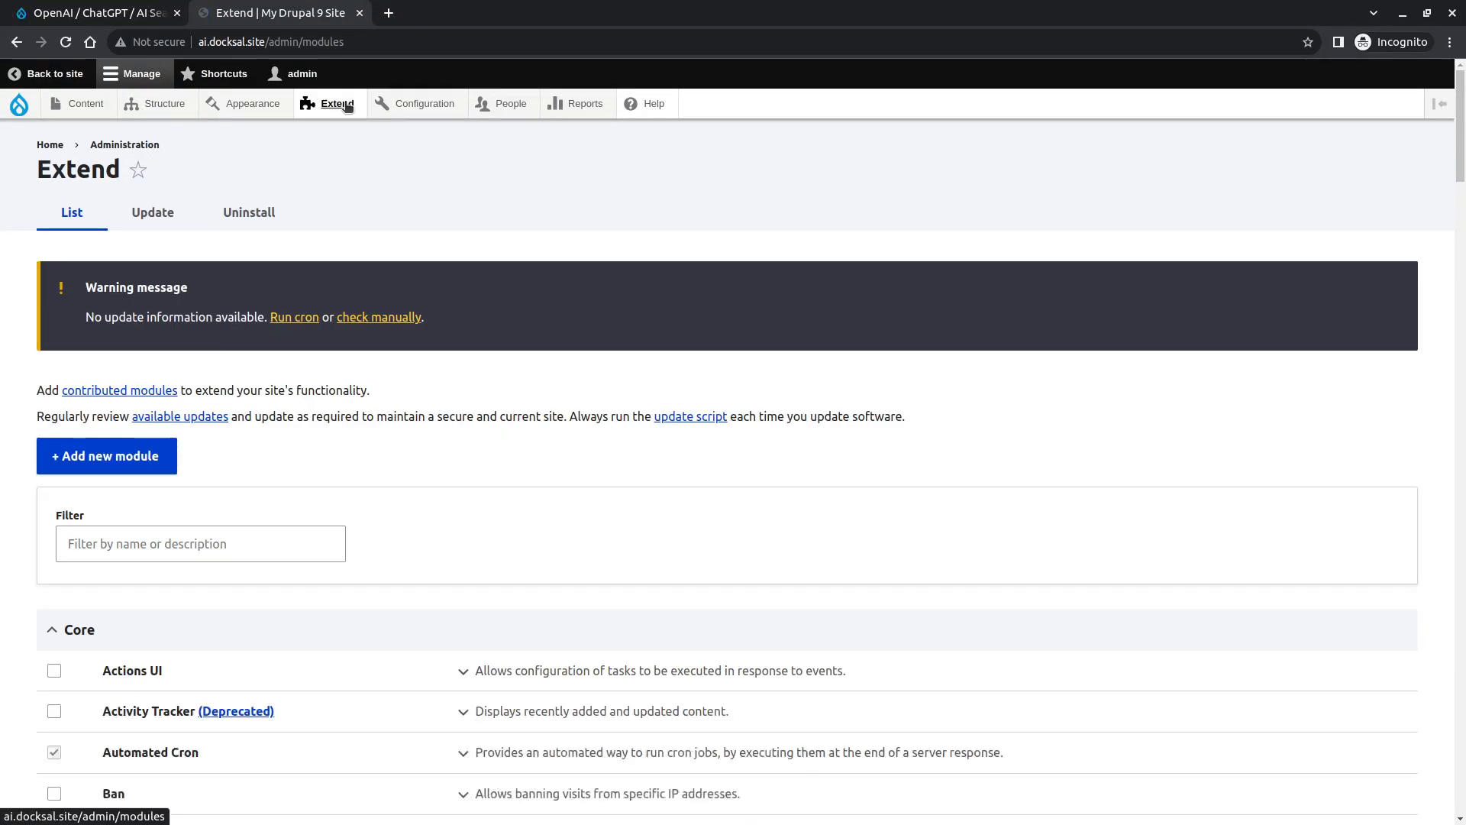
scroll(410, 489, down, 10)
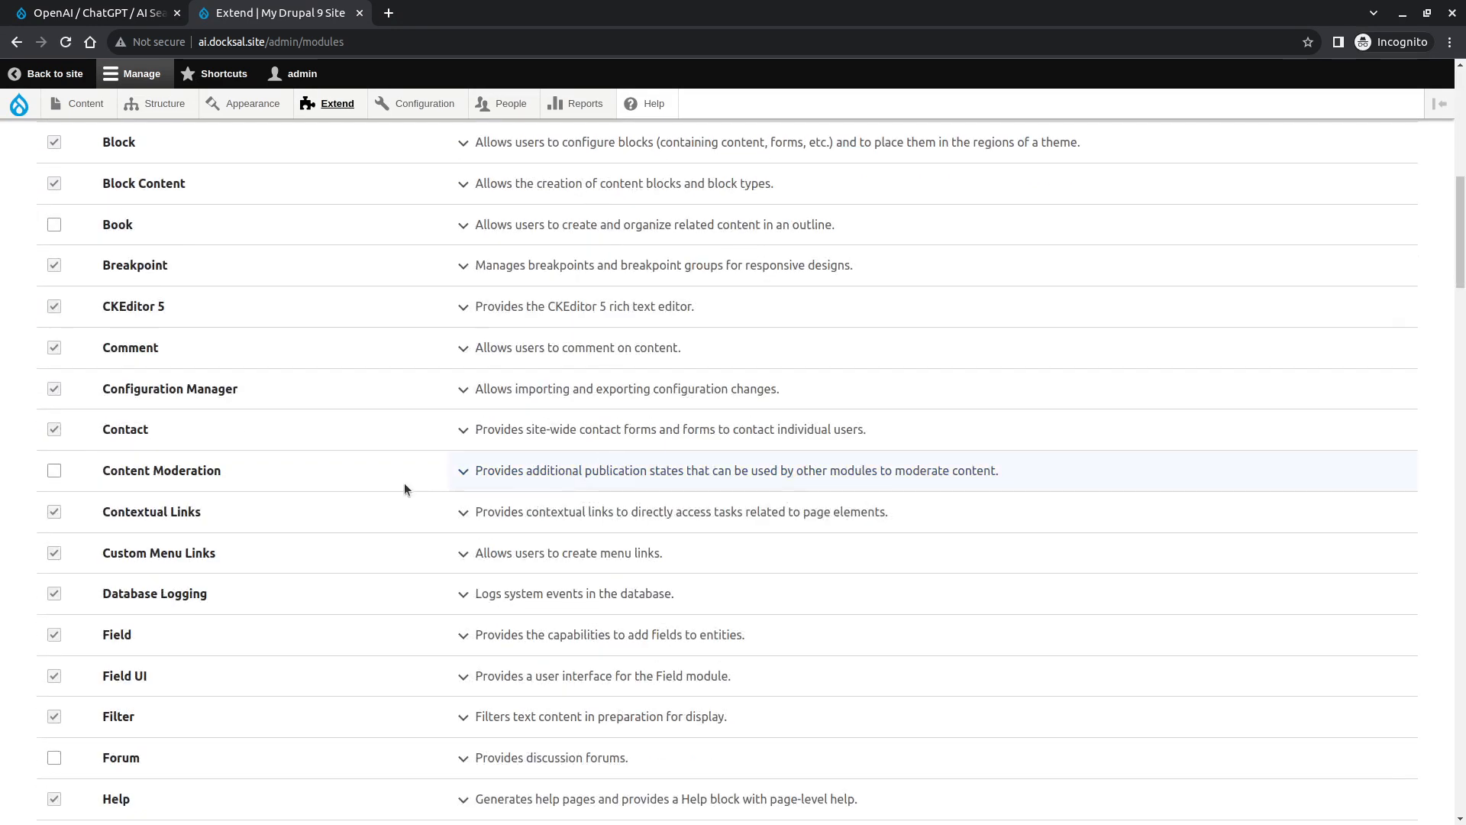
key(ctrl+f)
text(drea)
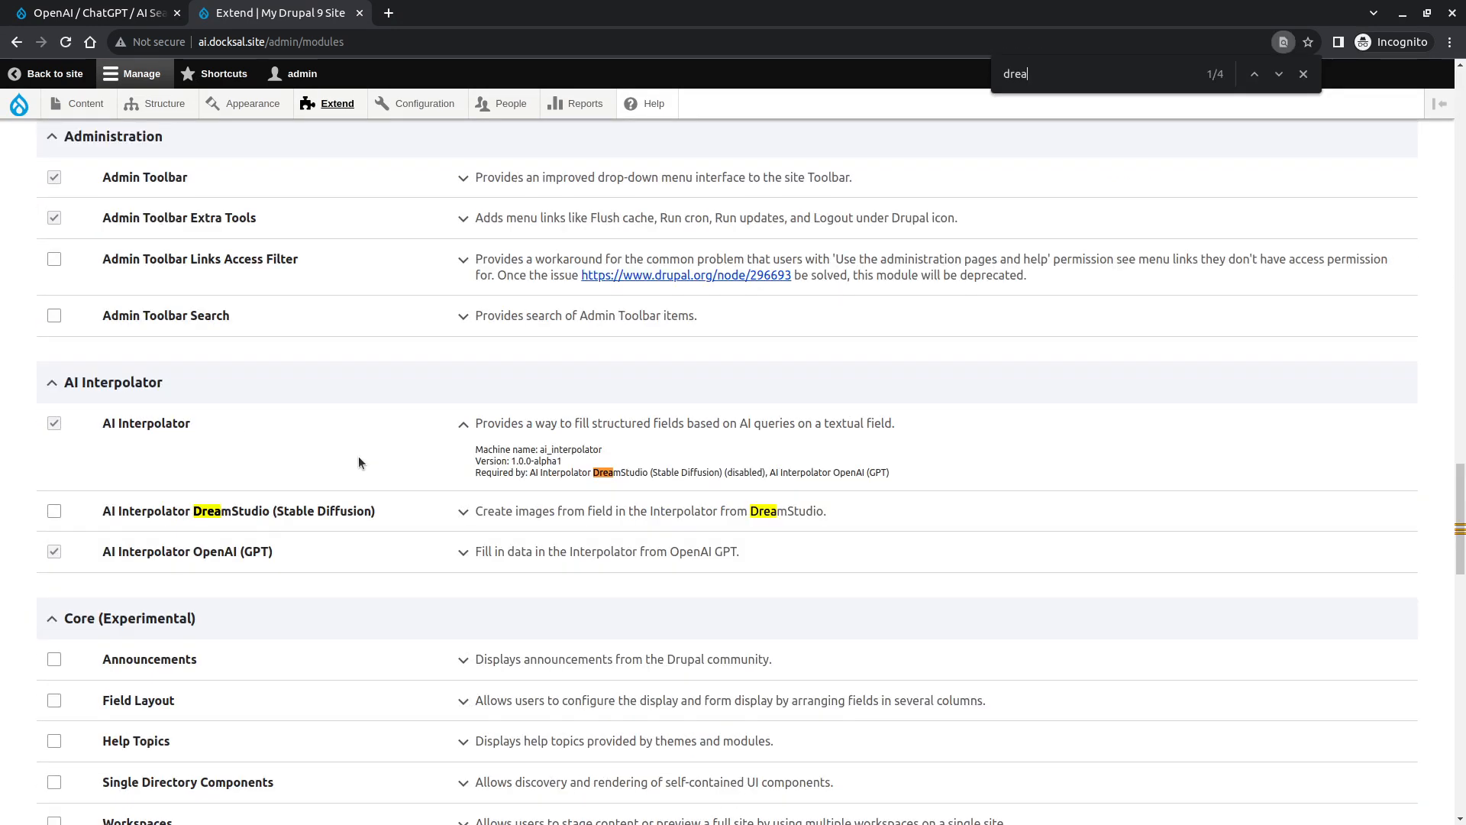
click(273, 519)
scroll(273, 522, down, 15)
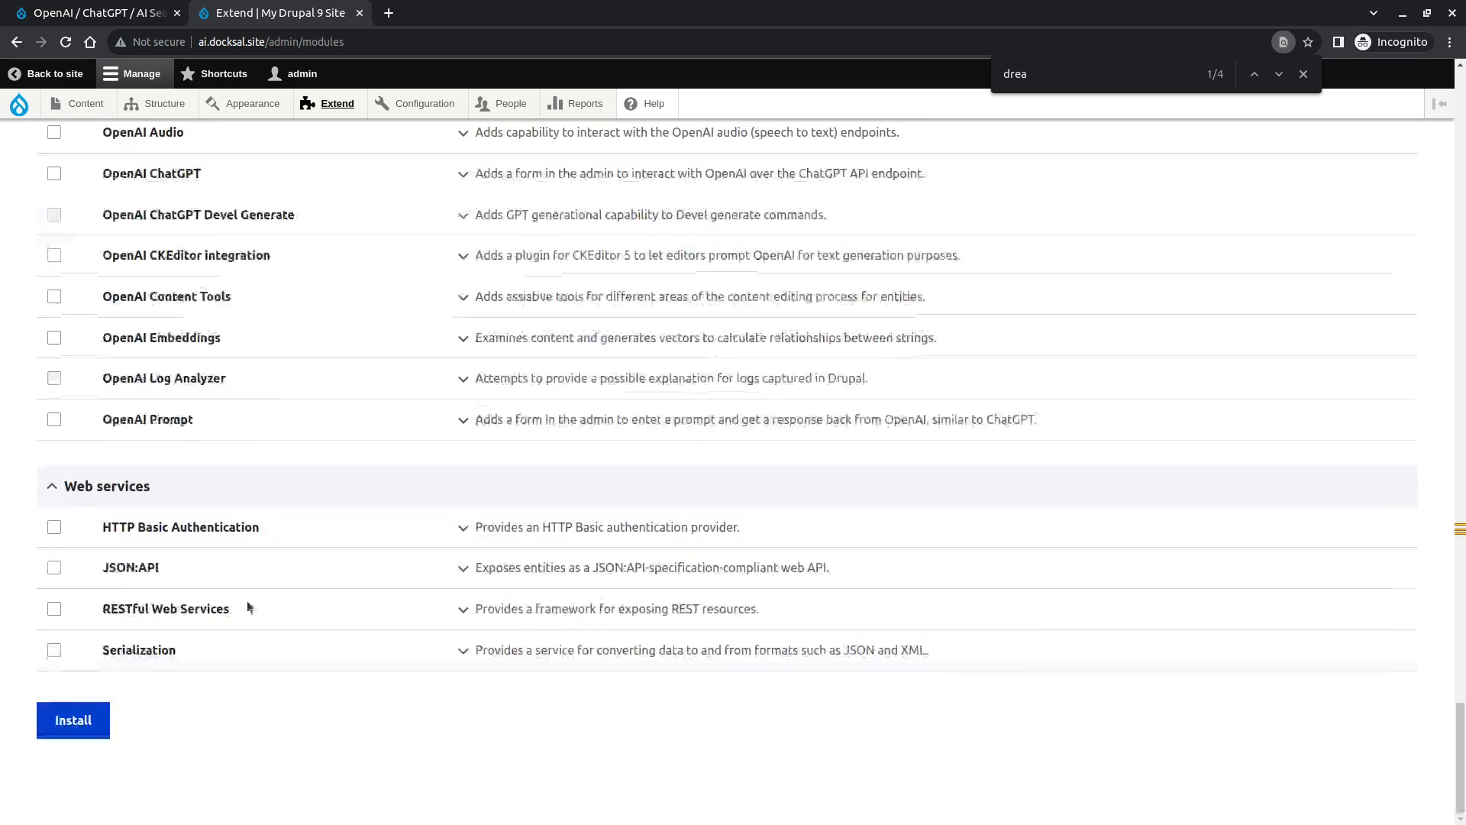
click(73, 720)
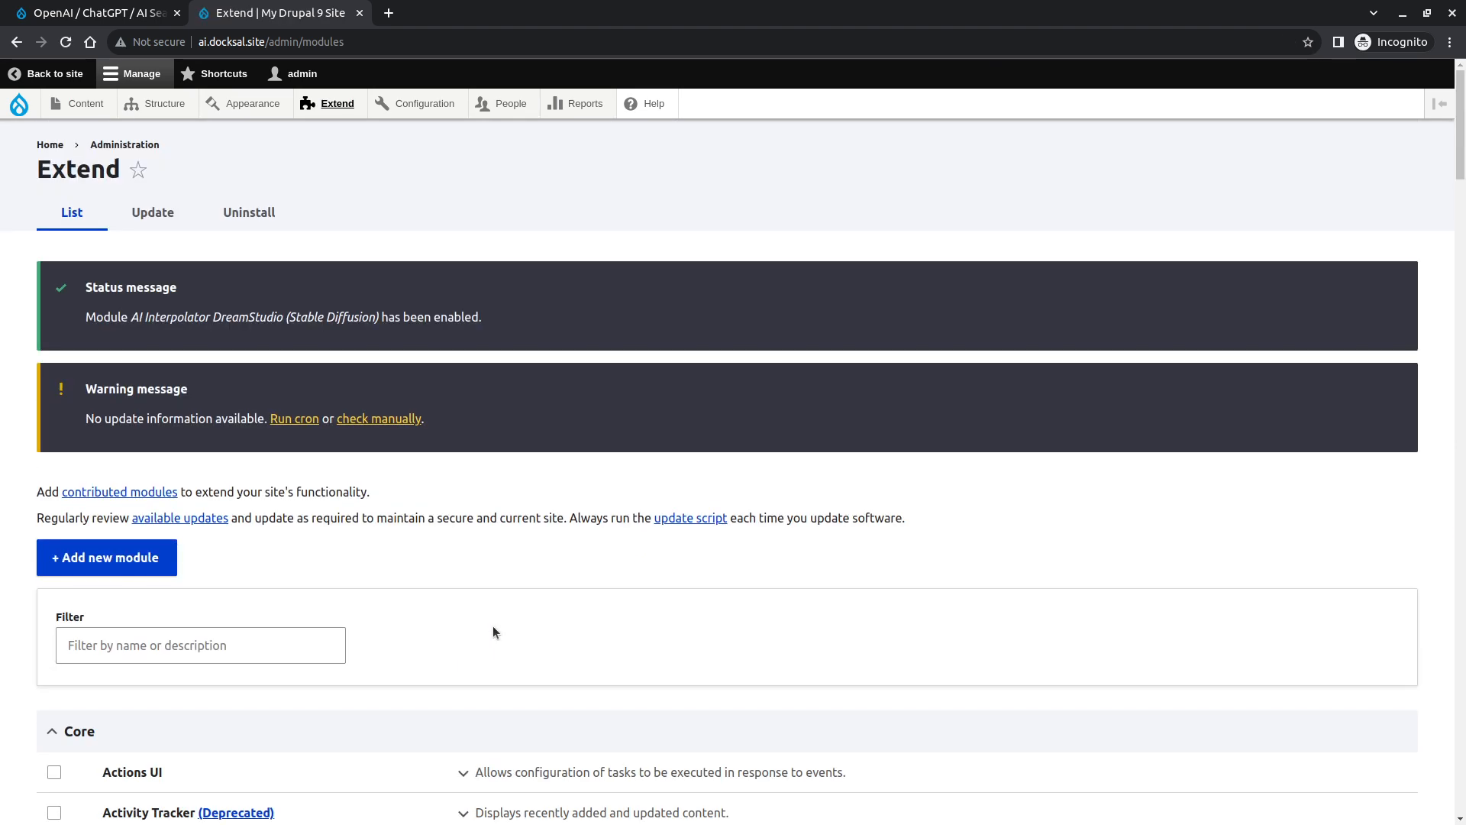
- Open the DreamStudio Config page under the Web services configuration
scroll(517, 583, down, 2)
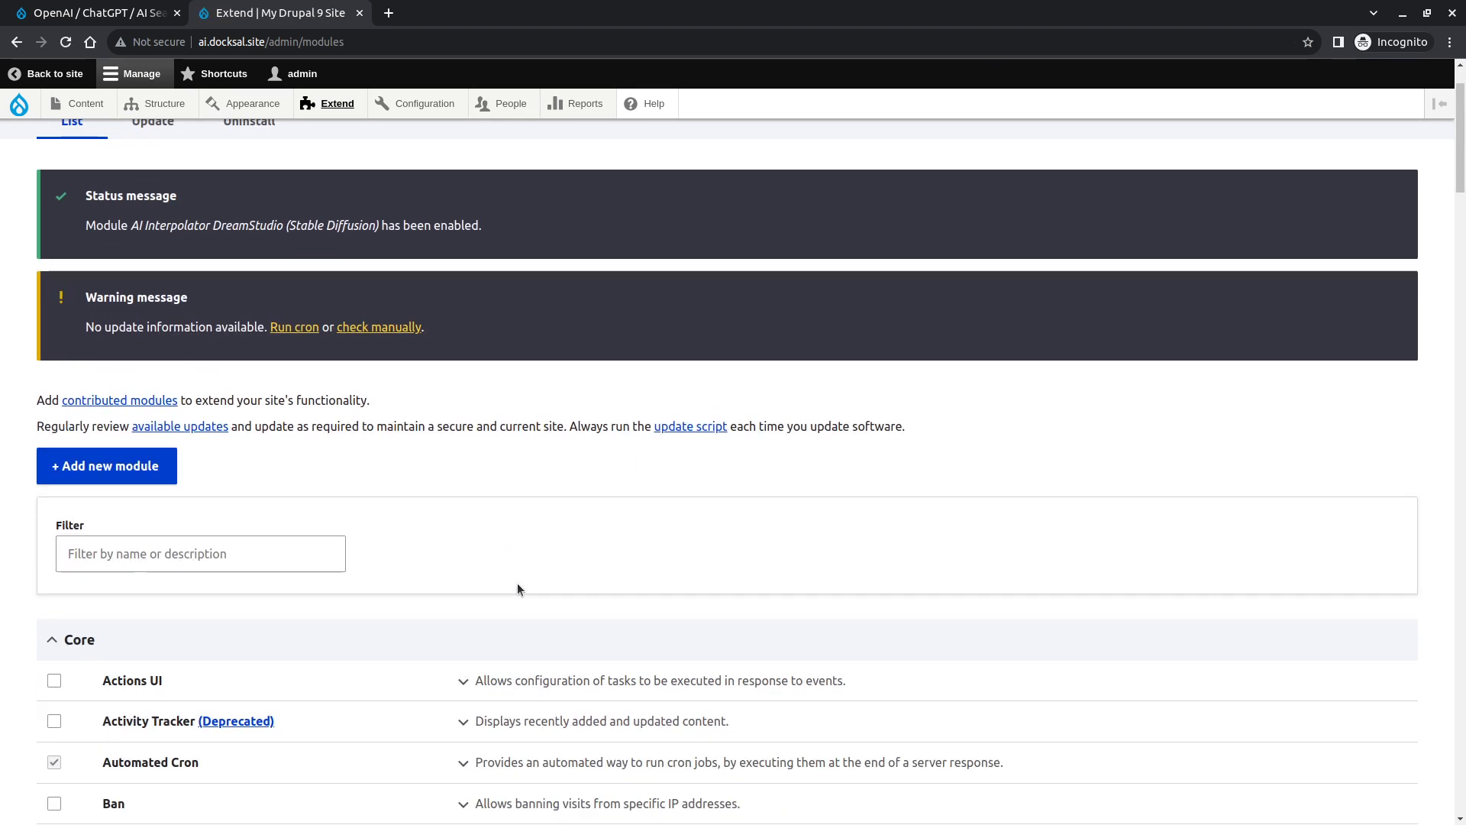
mouse_move(175, 111)
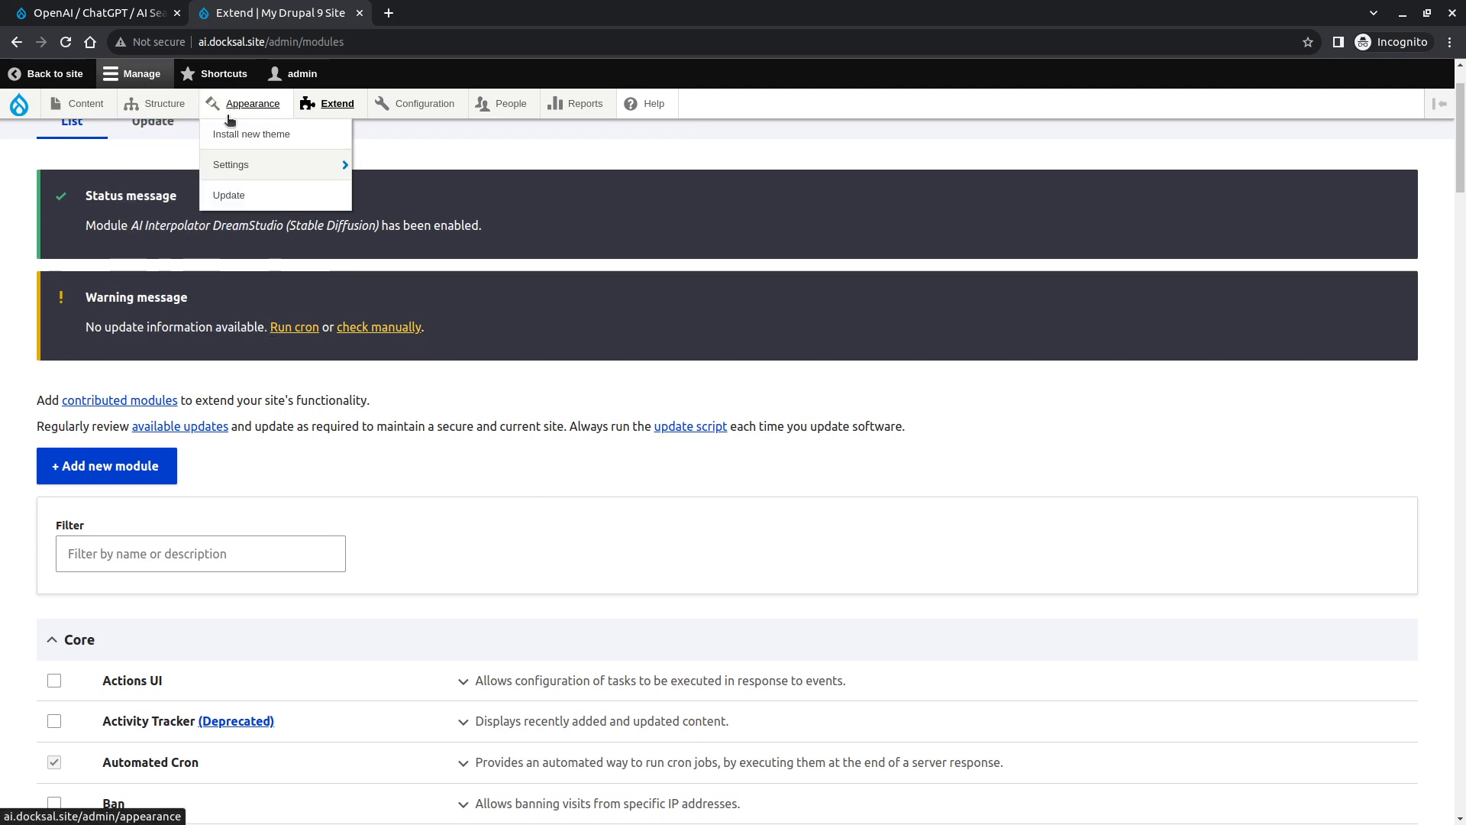
mouse_move(441, 104)
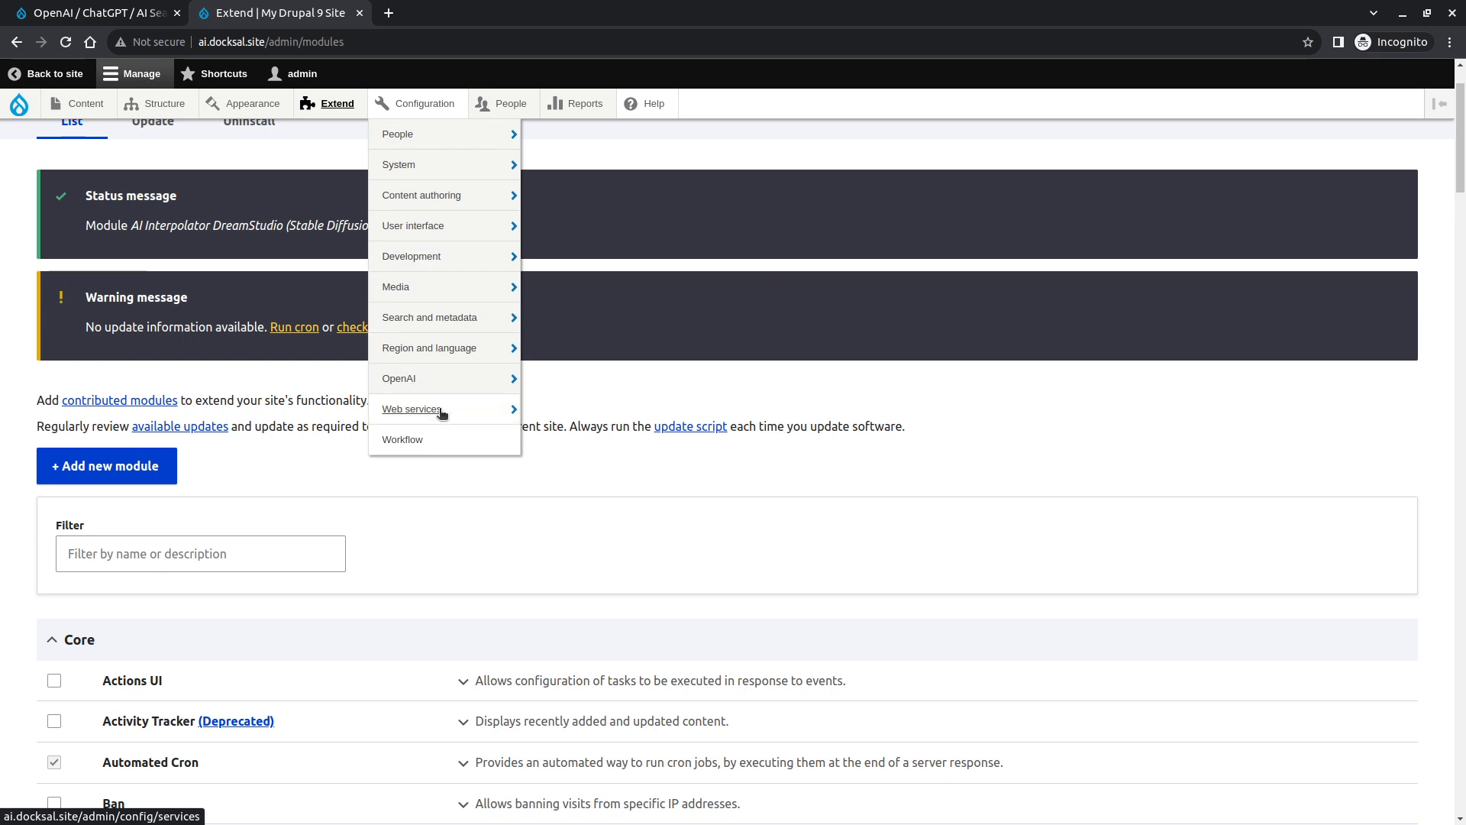
mouse_move(447, 421)
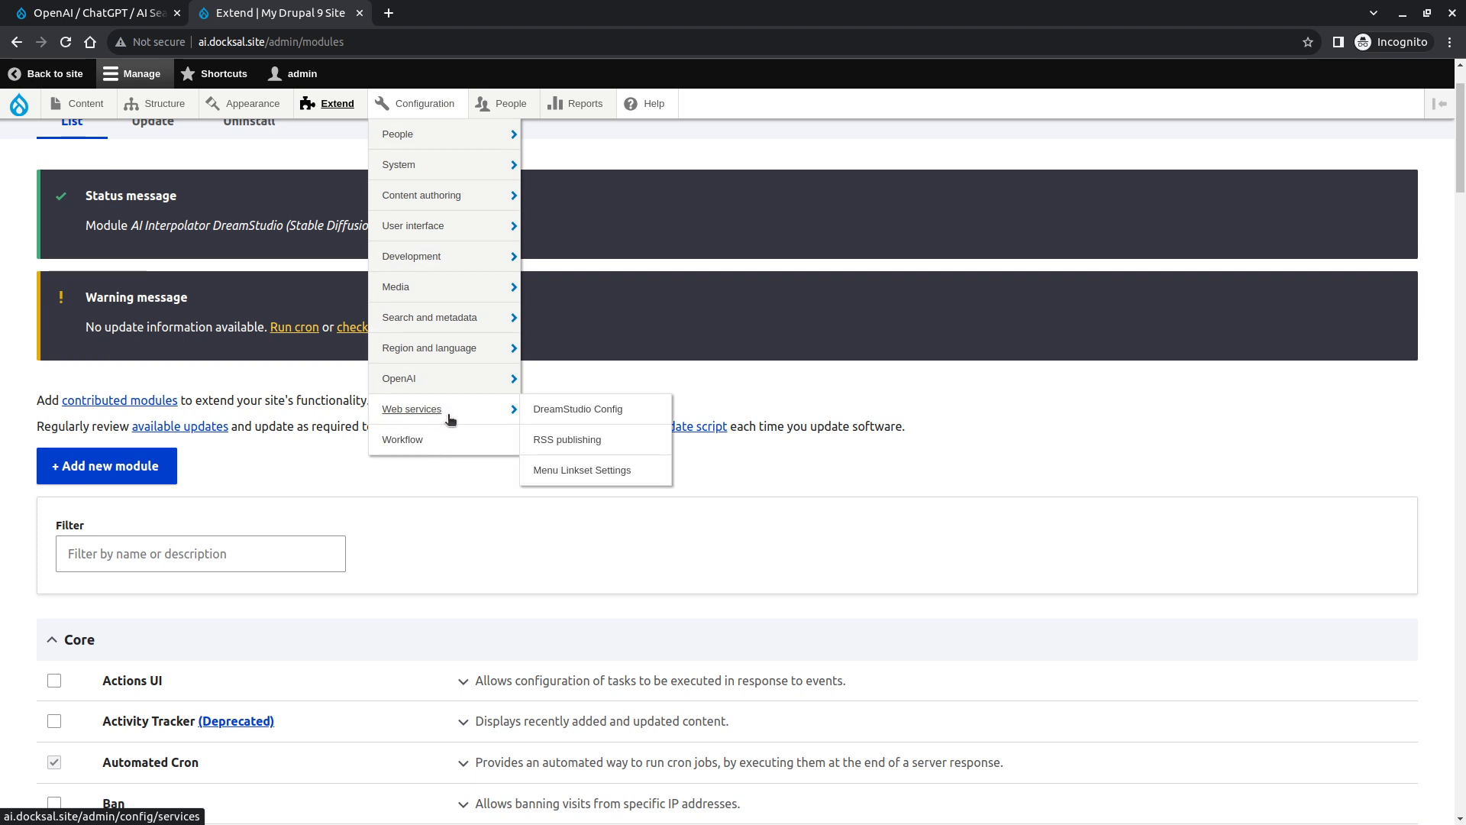
click(588, 417)
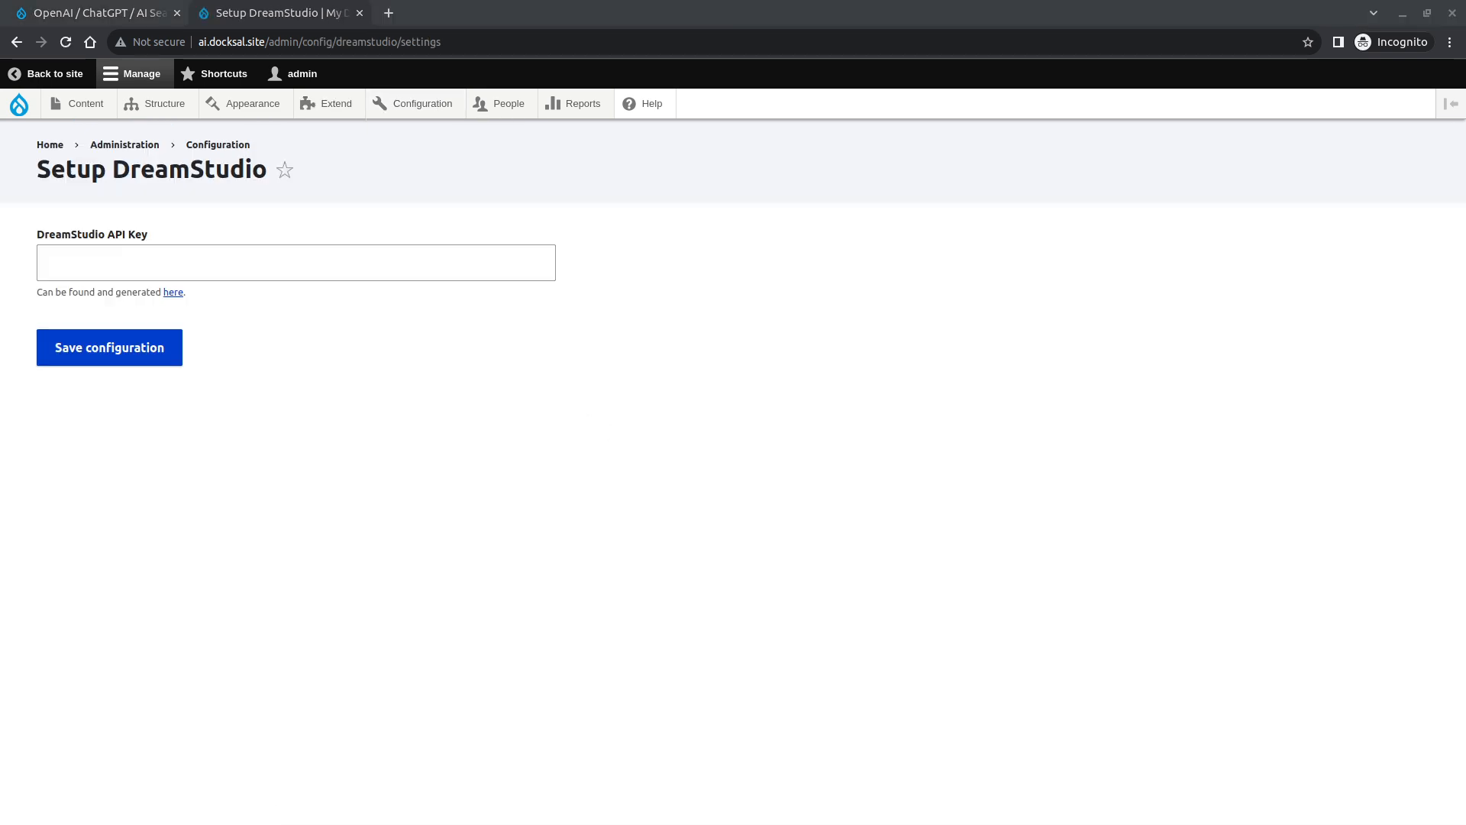
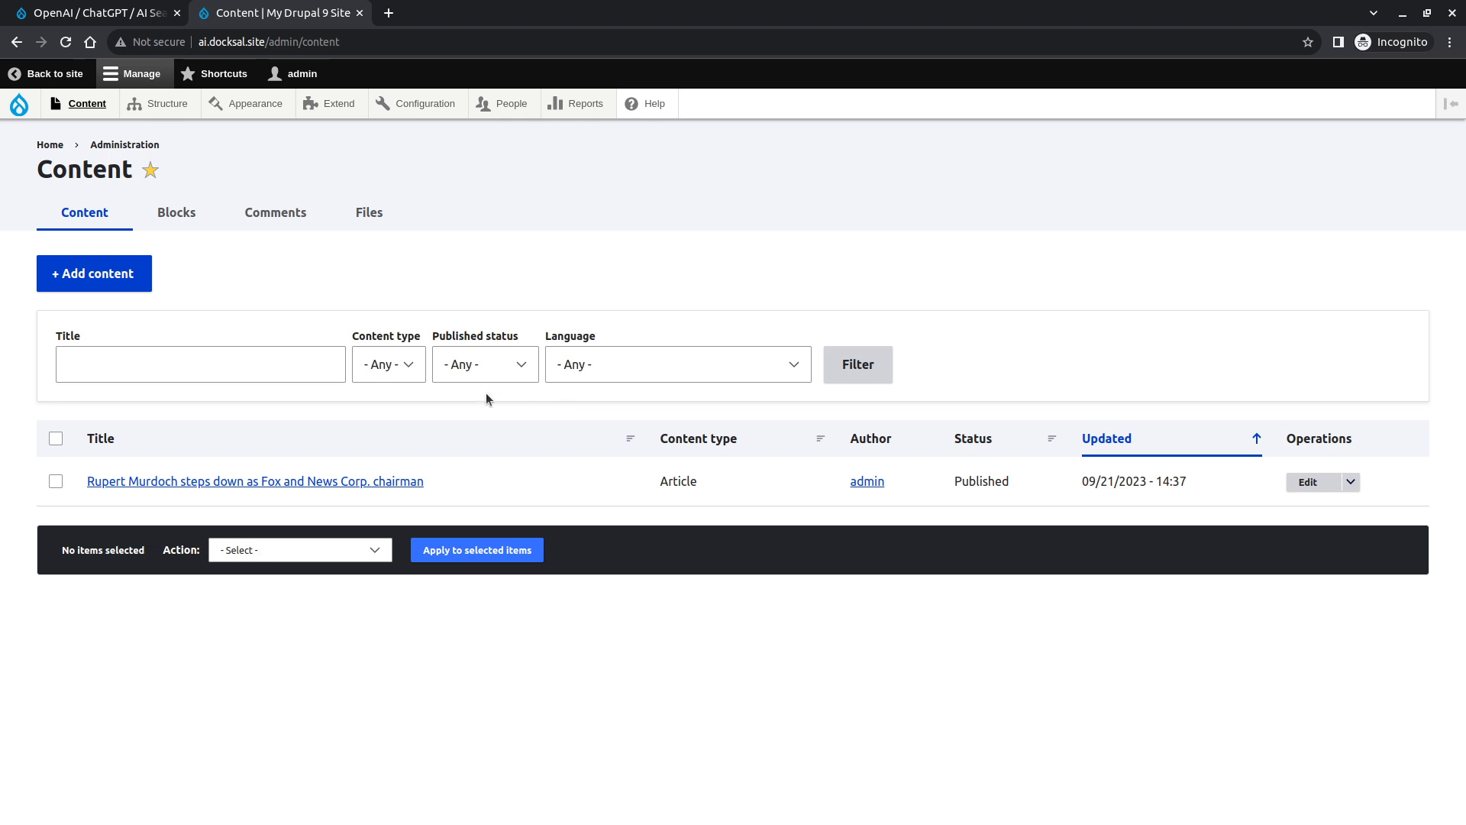
- Add a Text (formatted, long) field labelled Image Prompt to the Article content type and save its default field settings
mouse_move(180, 105)
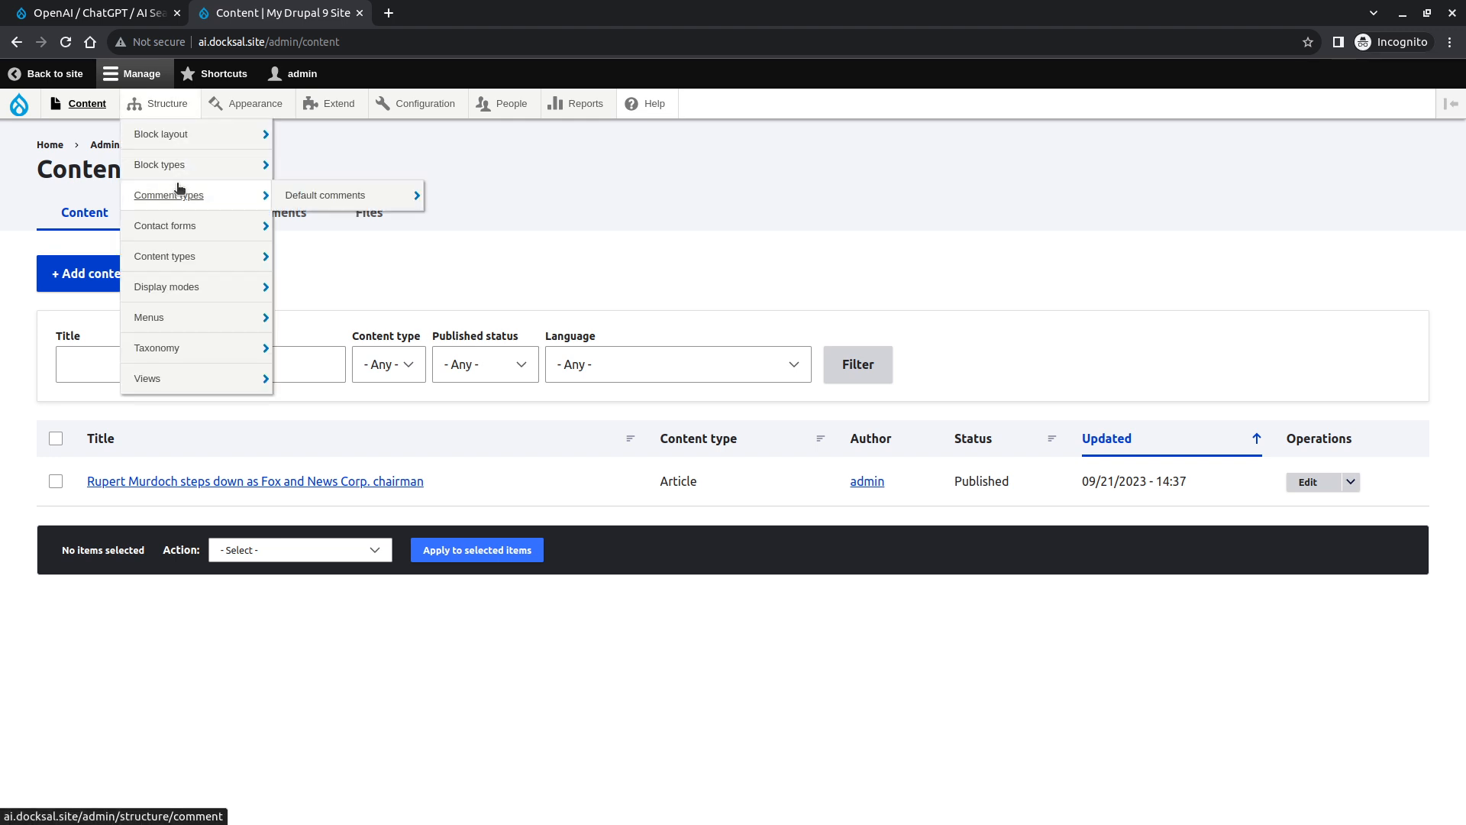
mouse_move(184, 228)
mouse_move(221, 262)
mouse_move(397, 287)
click(459, 287)
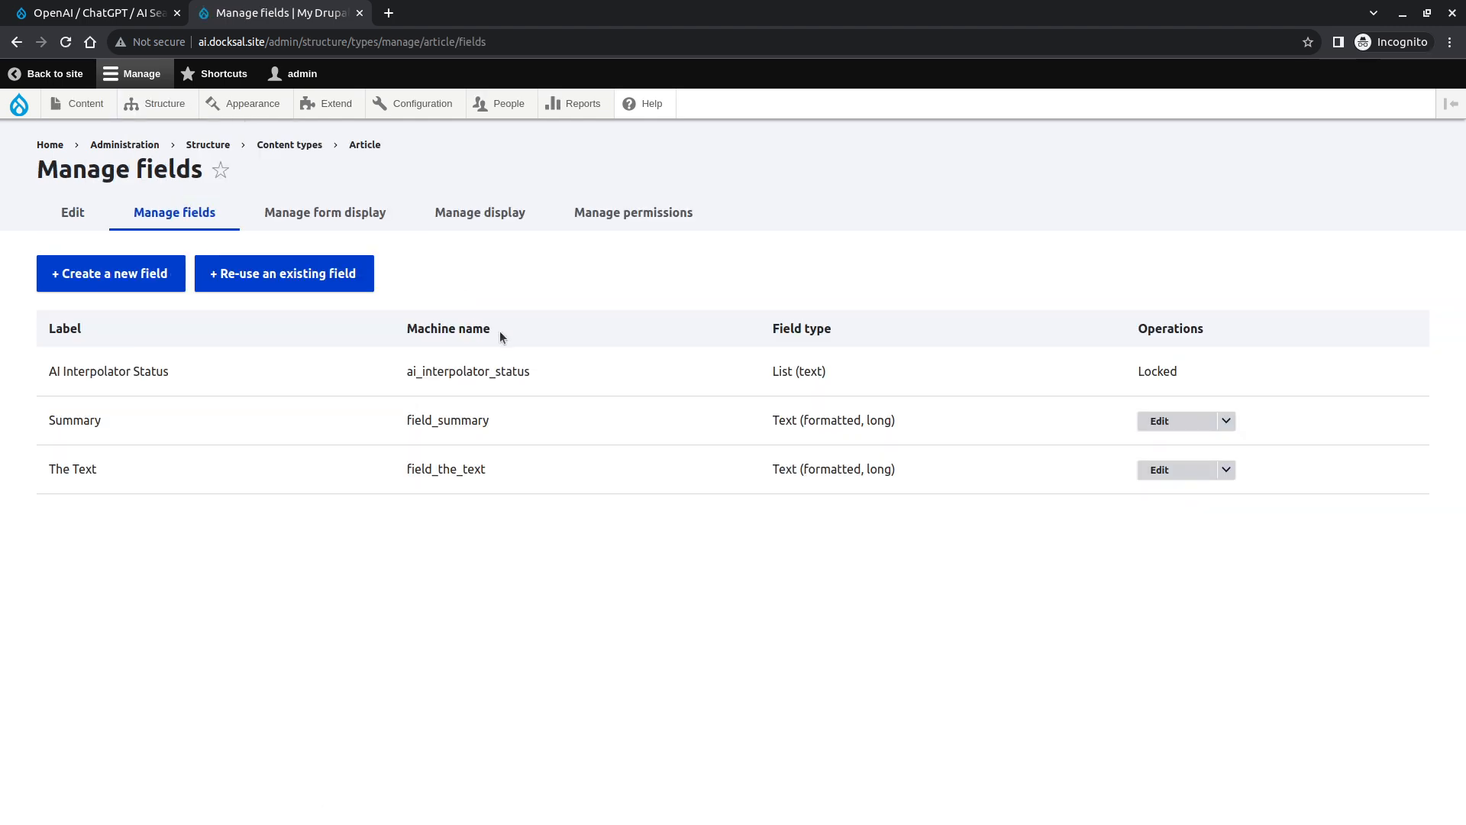
click(107, 273)
click(191, 276)
scroll(213, 434, down, 3)
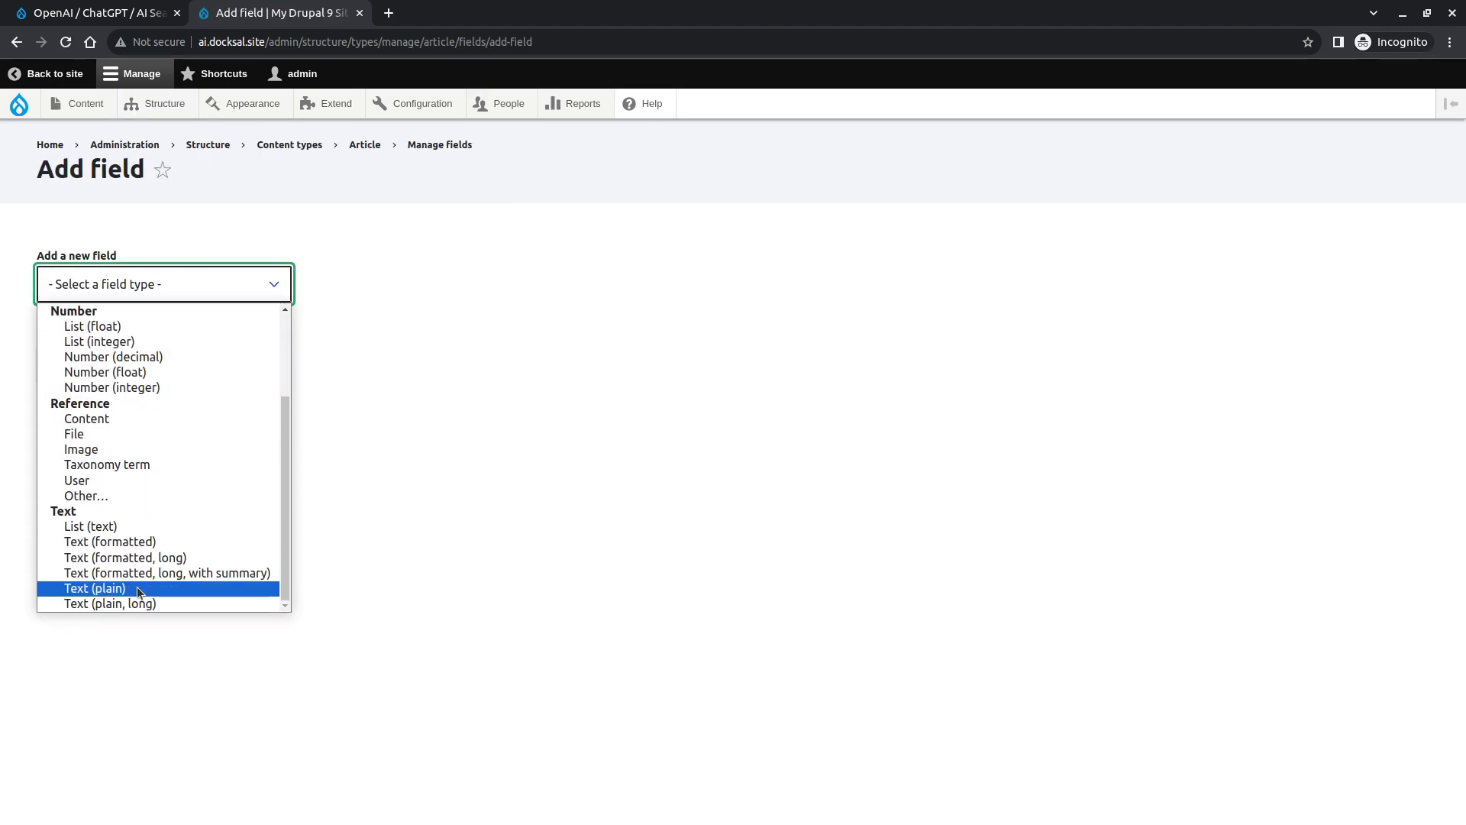
click(155, 560)
click(184, 373)
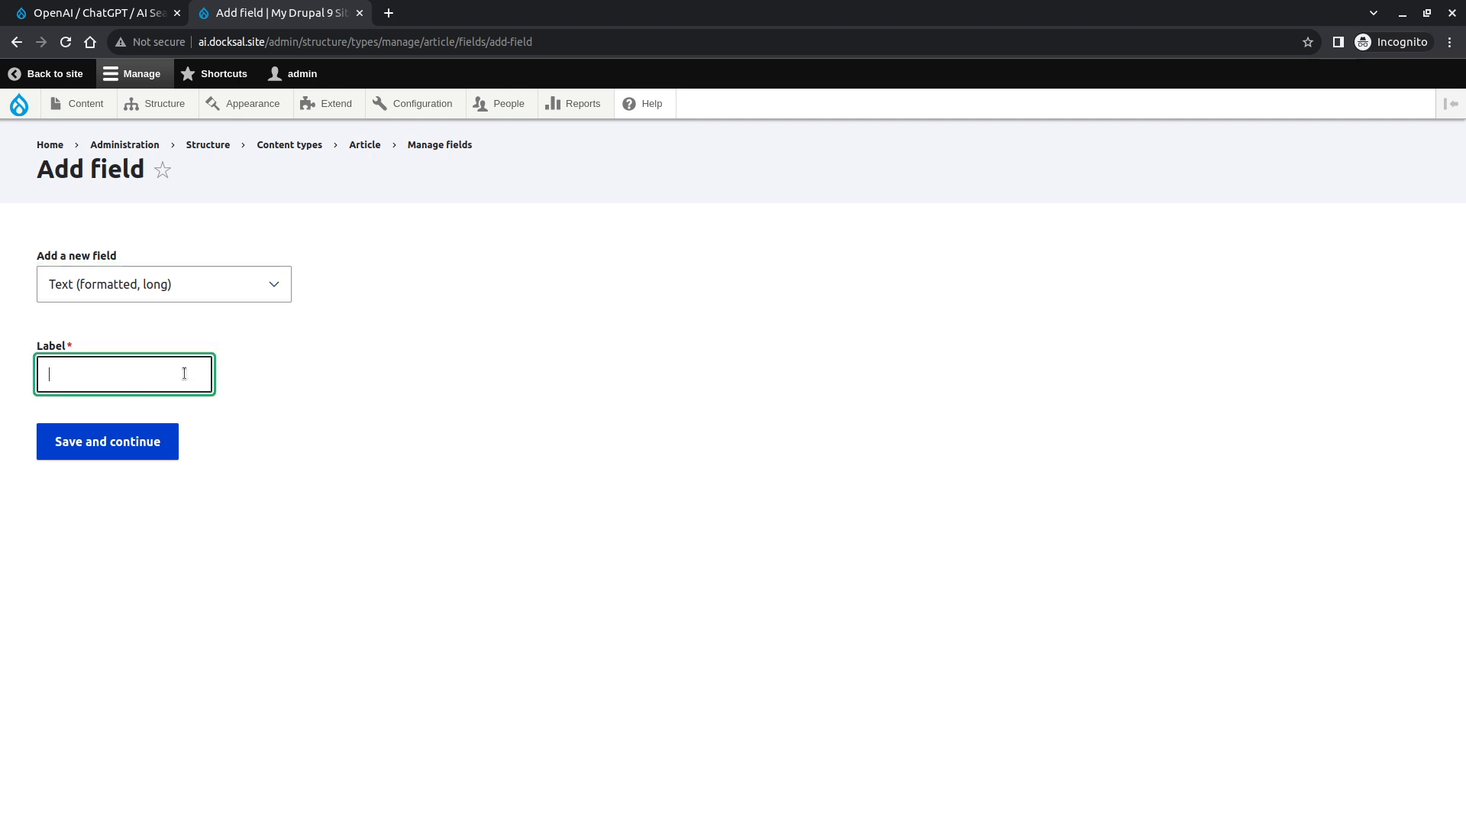
text(Image Prompt)
click(148, 431)
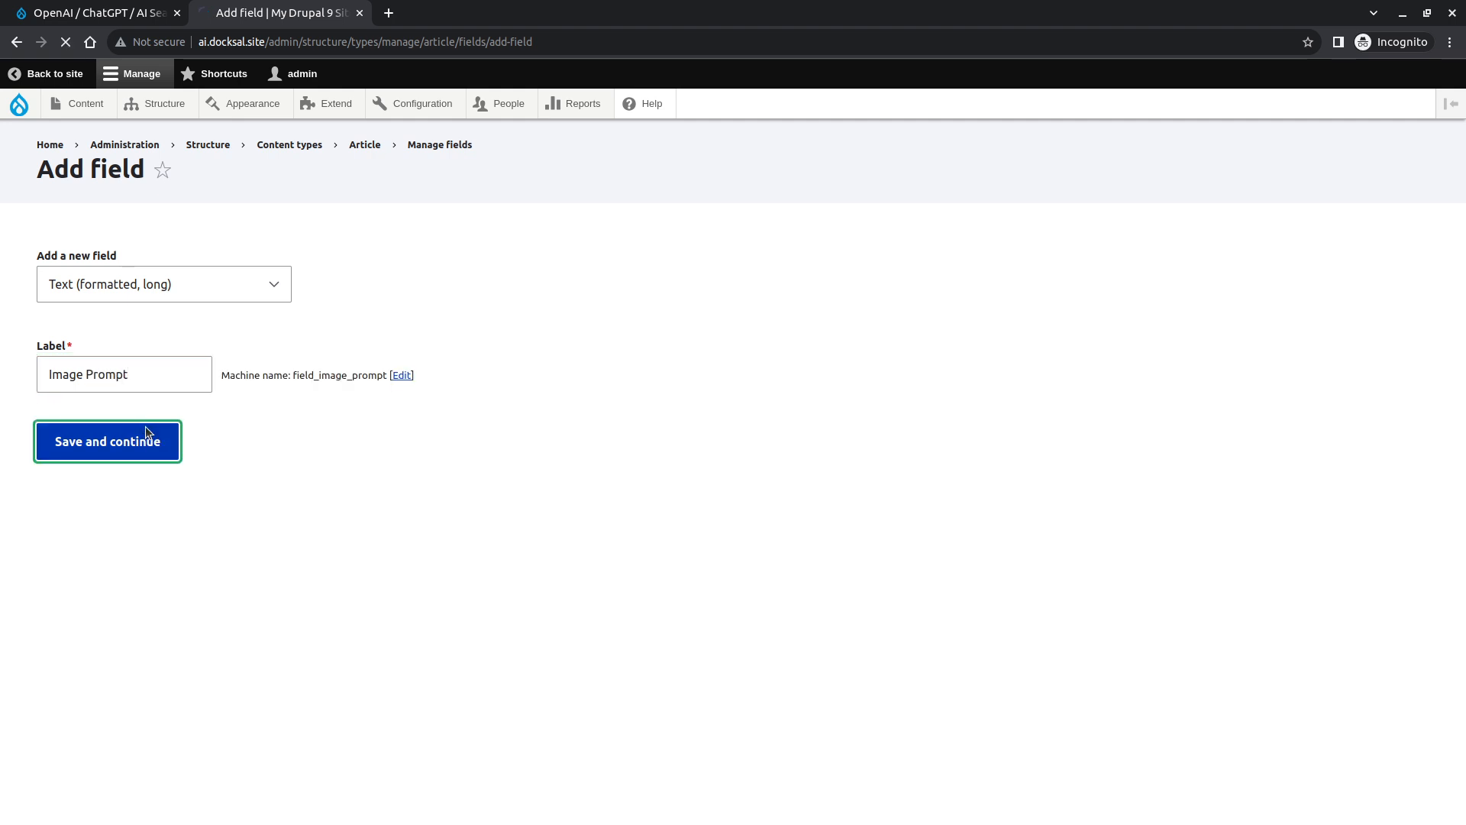
click(84, 528)
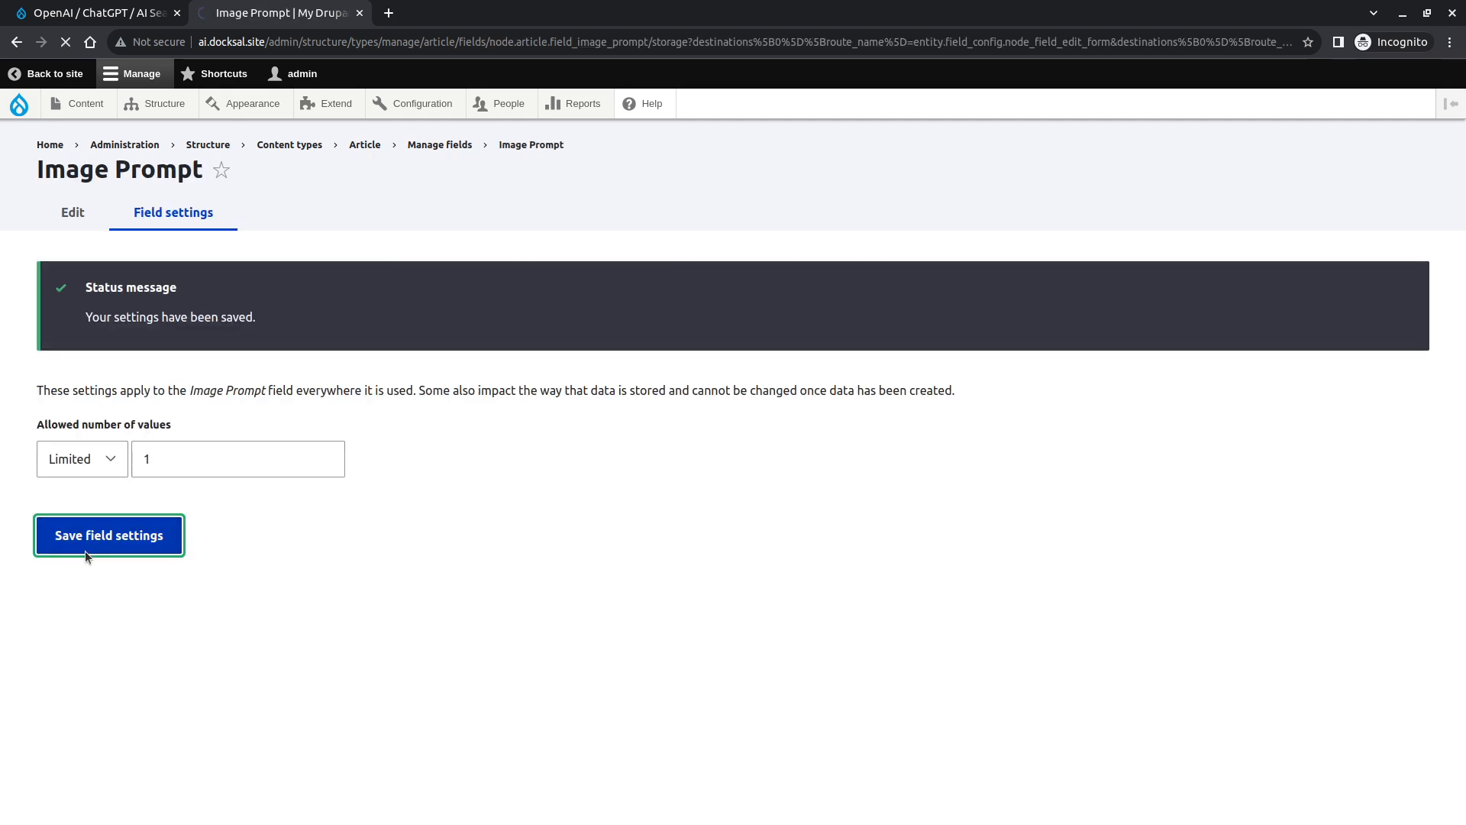
- Allow the Full HTML text format and enable AI Interpolator on the Image Prompt field
scroll(85, 552, down, 2)
click(95, 663)
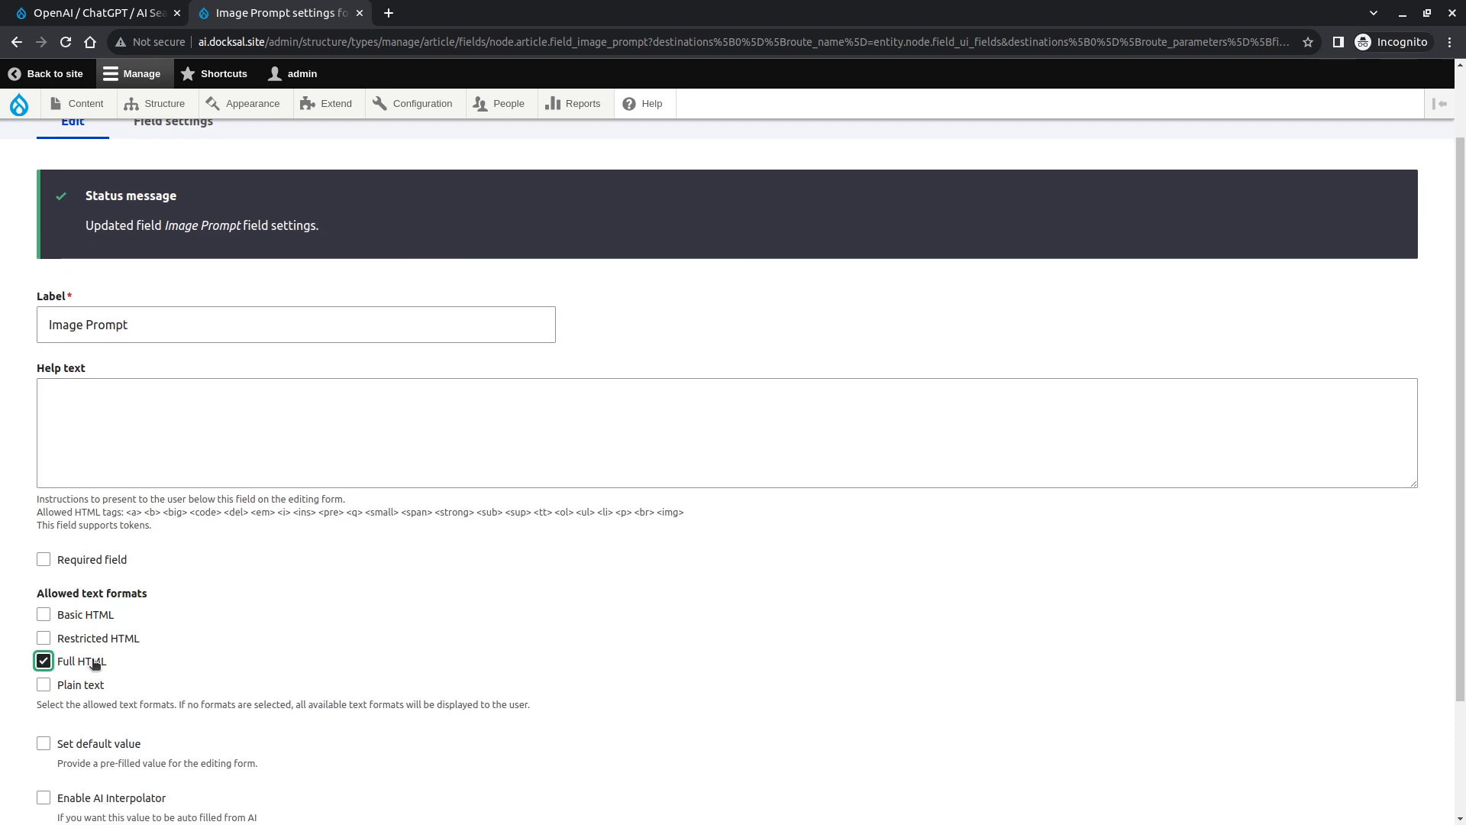
click(95, 649)
scroll(244, 586, down, 5)
scroll(244, 580, down, 1)
- Set the Interpolator Base Field to The Text
click(215, 343)
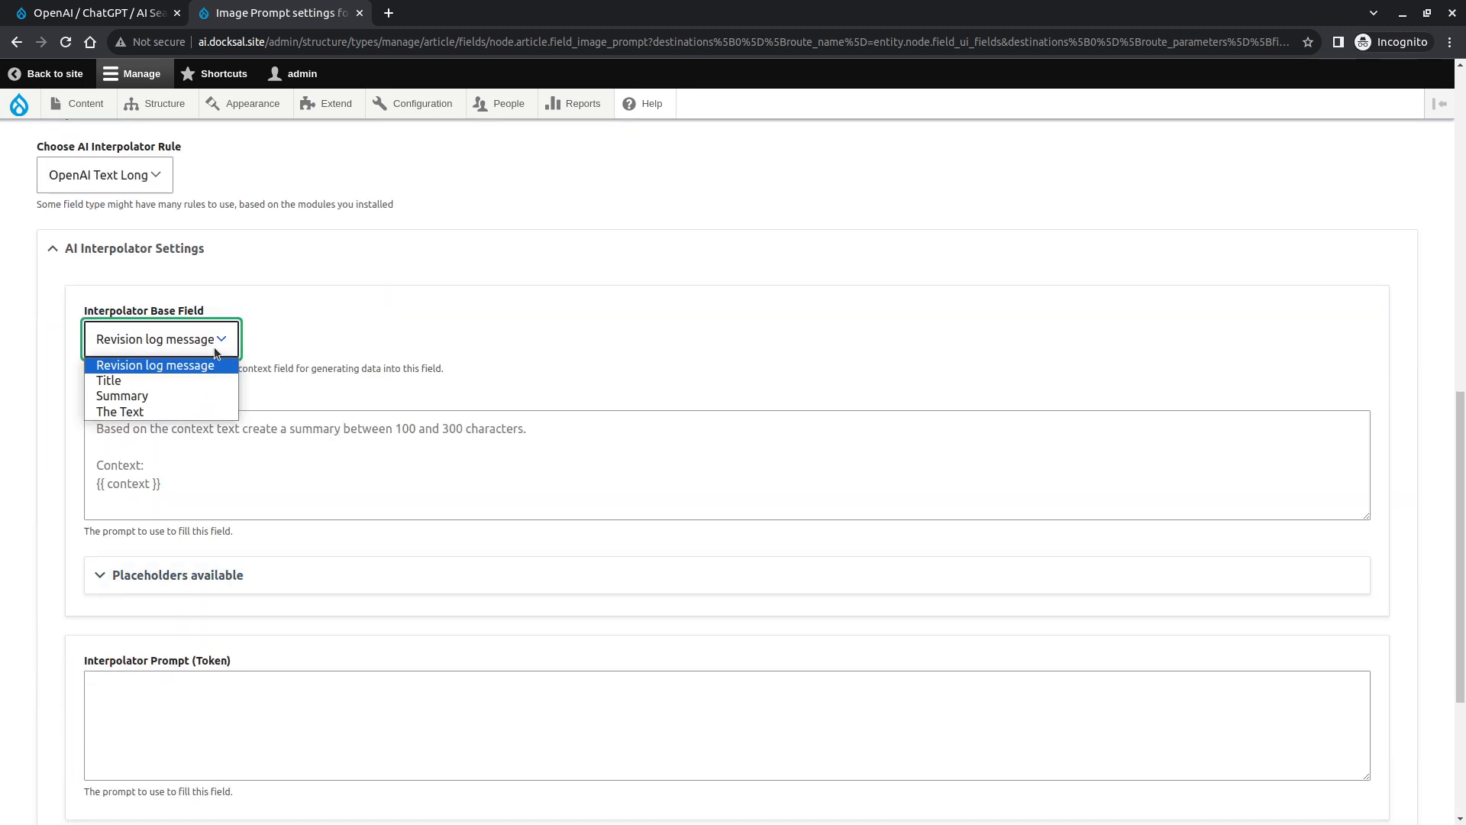
click(182, 410)
click(192, 479)
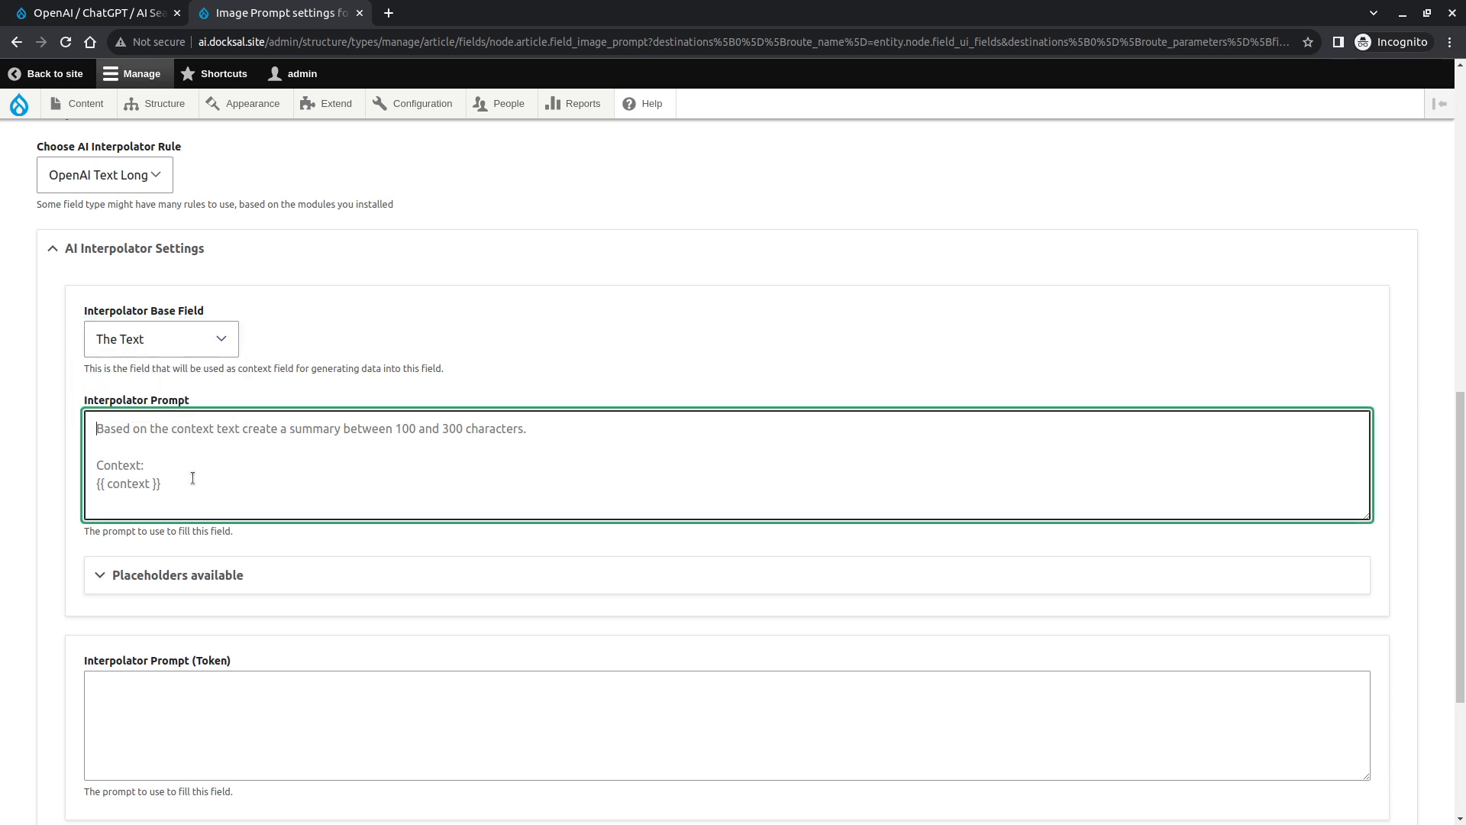
- Write the Interpolator Prompt asking for a vivid image description of an event connected to the context, under 200 characters, ending with Context: {{ context }}
text(Based on )
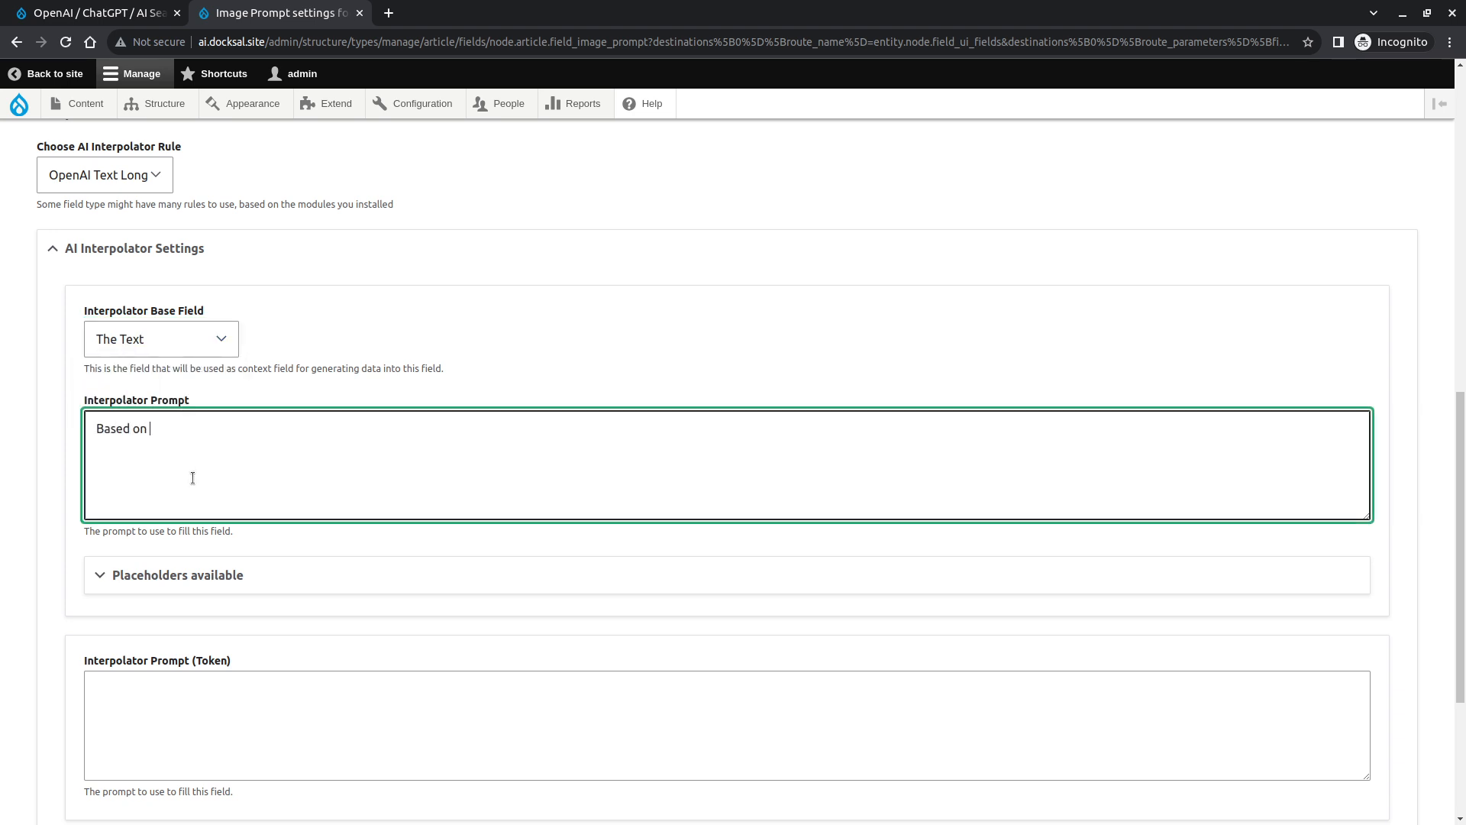
text(the context text, create an image )
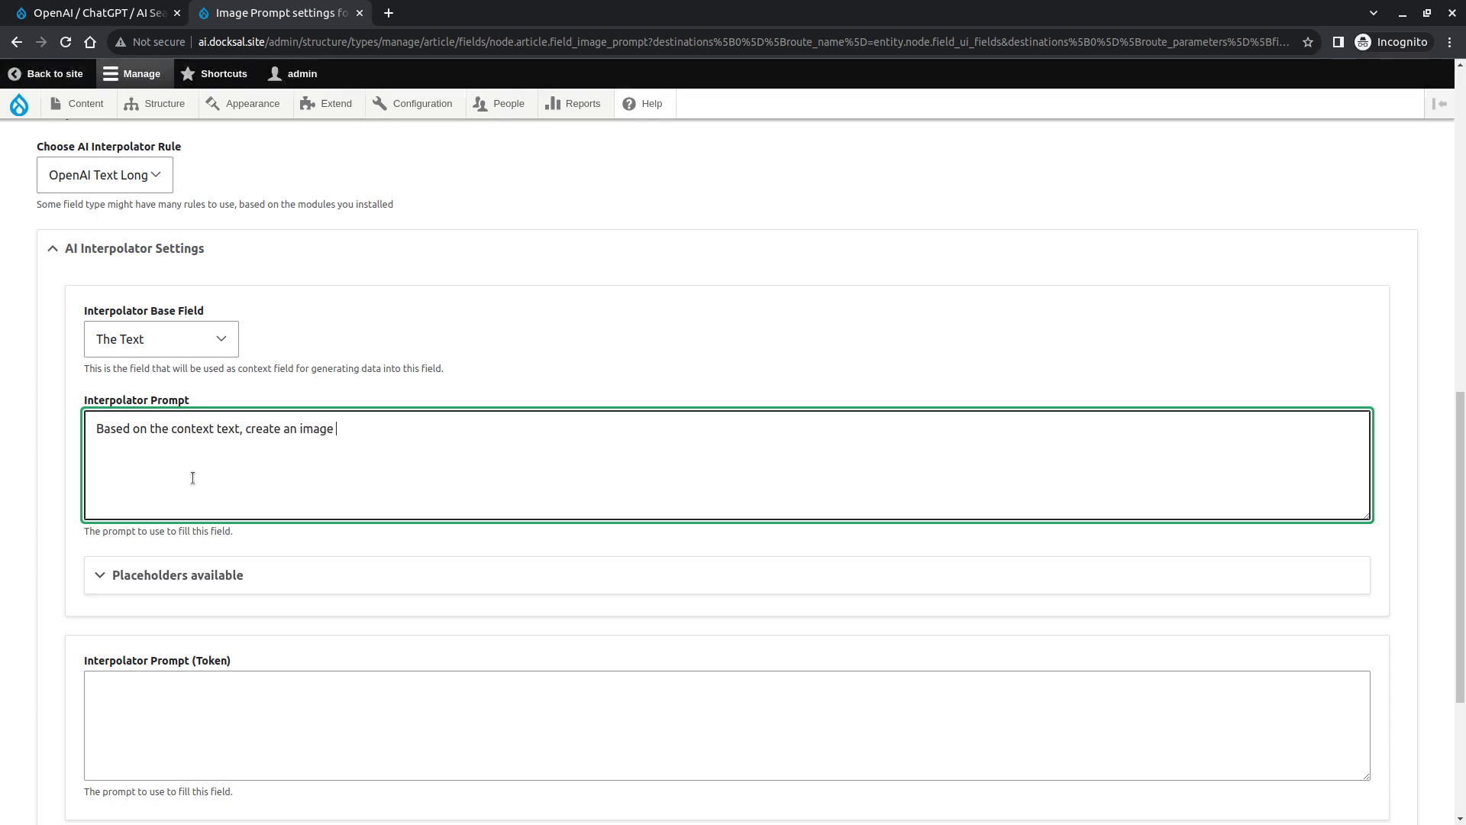
text(descrip)
key(BackSpace)
key(BackSpace)
key(BackSpace)
key(BackSpace)
key(BackSpace)
key(BackSpace)
key(BackSpace)
key(BackSpace)
key(BackSpace)
key(BackSpace)
key(BackSpace)
key(BackSpace)
key(BackSpace)
key(BackSpace)
key(BackSpace)
text(descriptive and vi)
key(BackSpace)
text(and vivid image description of an event connected)
key(Delete)
key(Delete)
key(Delete)
key(Delete)
key(Delete)
key(Delete)
key(Delete)
key(Delete)
key(Delete)
key(Delete)
key(Delete)
key(Delete)
key(Delete)
key(Delete)
key(Delete)
key(Delete)
key(Delete)
key(Delete)
key(Delete)
key(Delete)
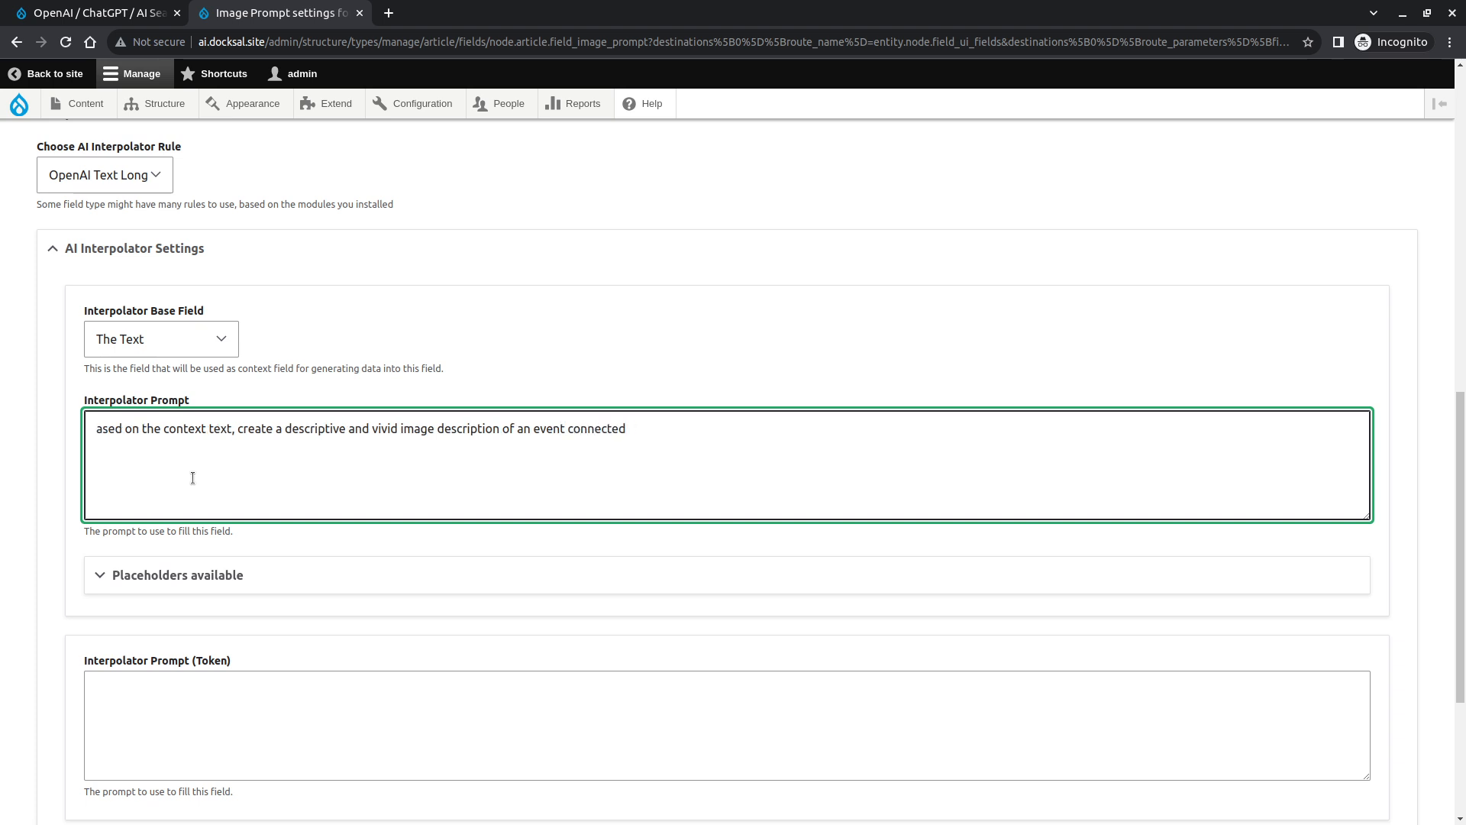
key(Delete)
text(C)
key(End)
text(t)
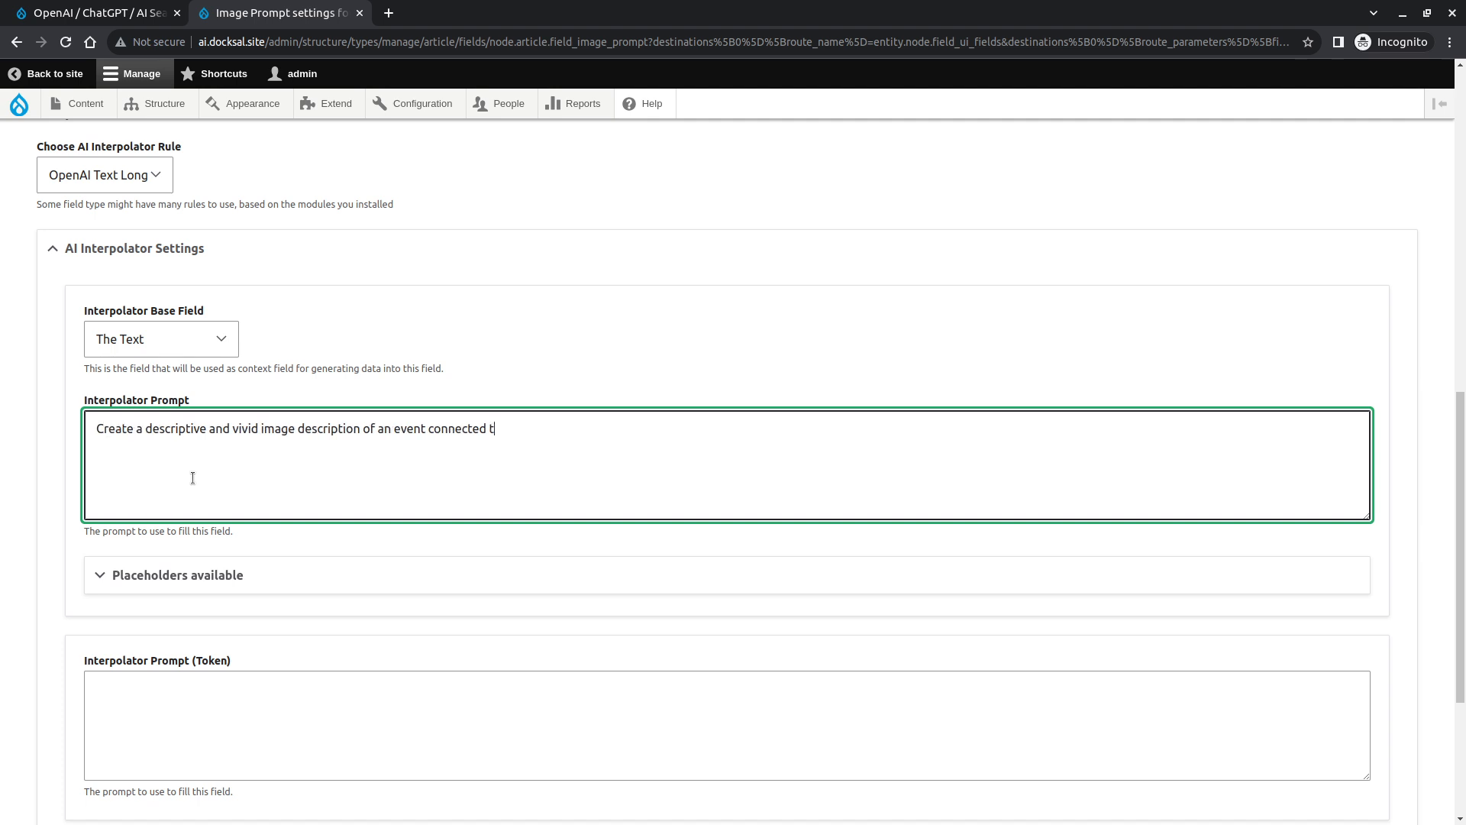
text(o the context. Describe what is happ)
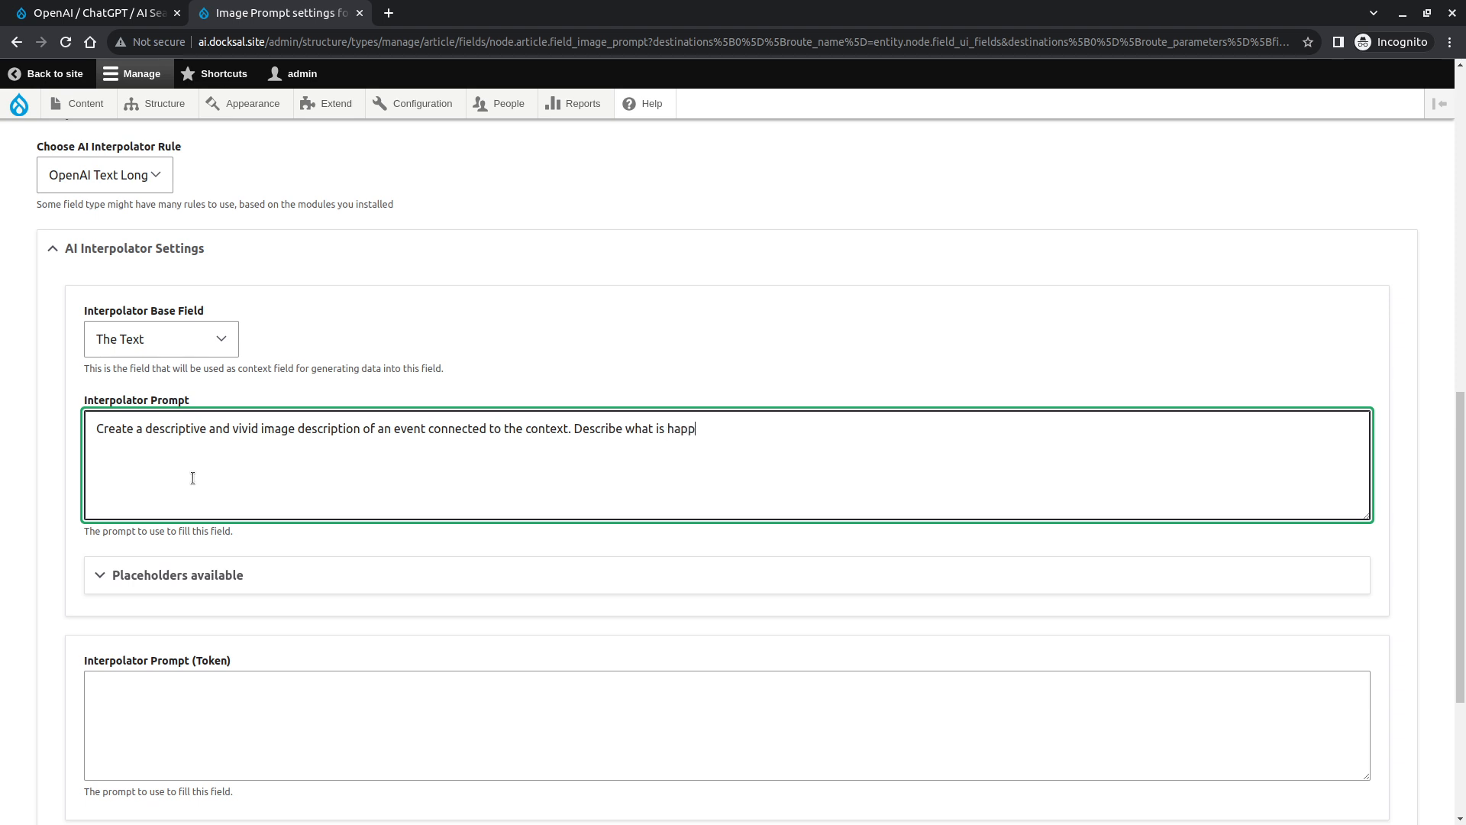
text(ening and the scene in detail)
text(M)
key(BackSpace)
text(Keep it under )
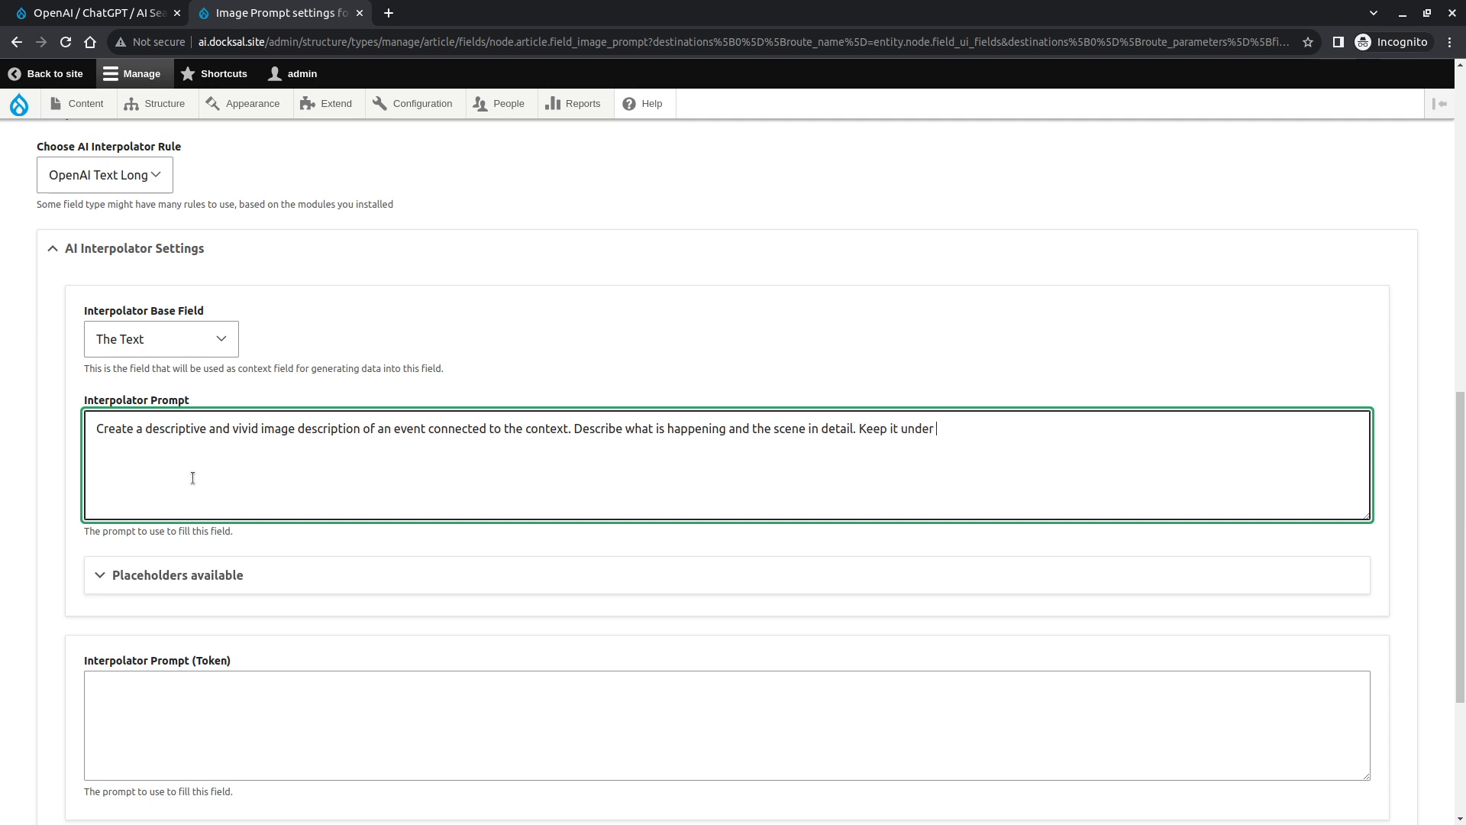
text(200 characters.)
scroll(193, 478, down, 4)
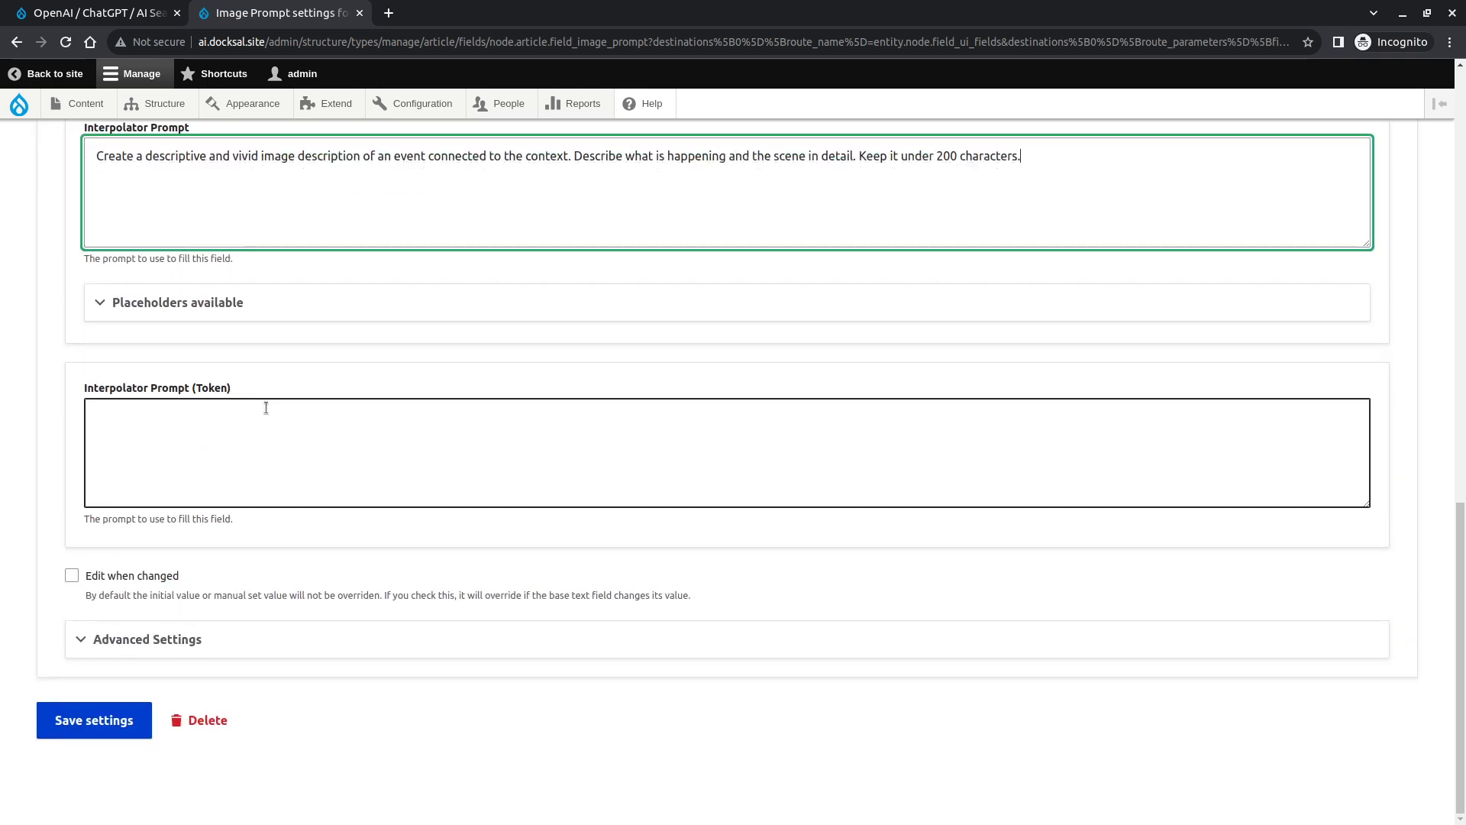
text(Context: )
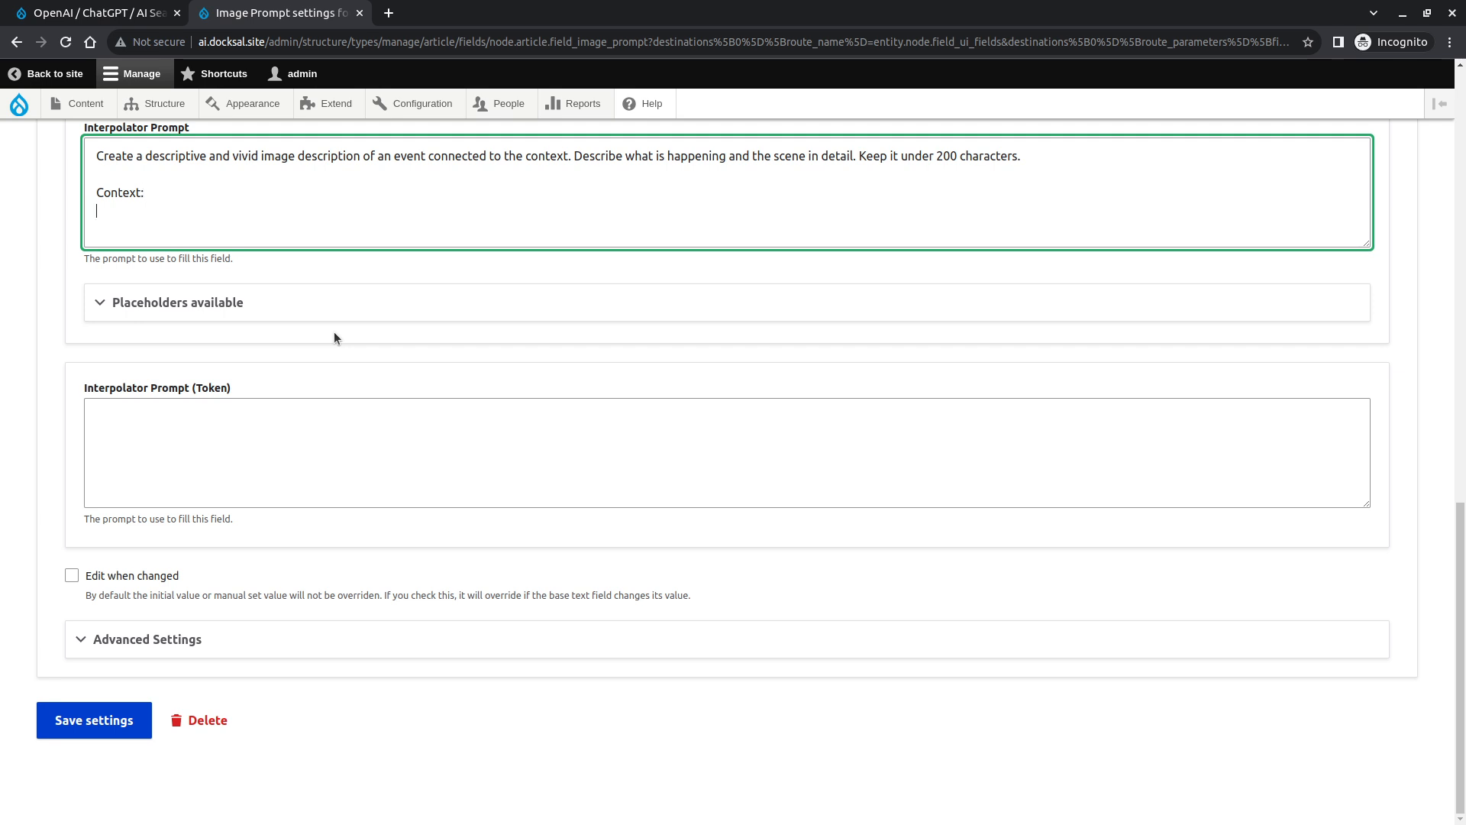
text({{ context }})
- Set the Interpolator Worker to Batch under Advanced Settings and save the Image Prompt field settings
click(184, 640)
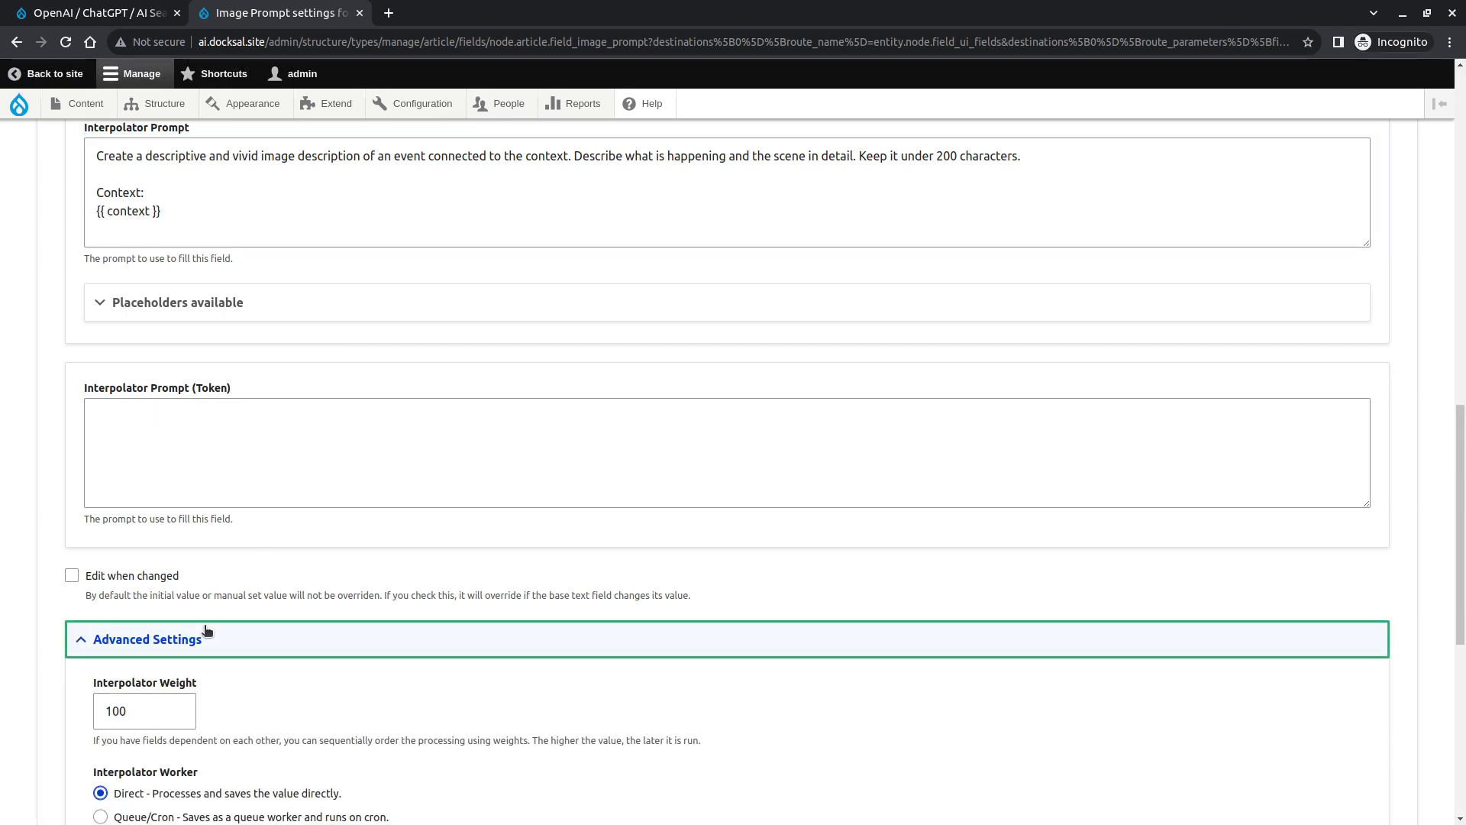
scroll(206, 622, down, 6)
click(174, 302)
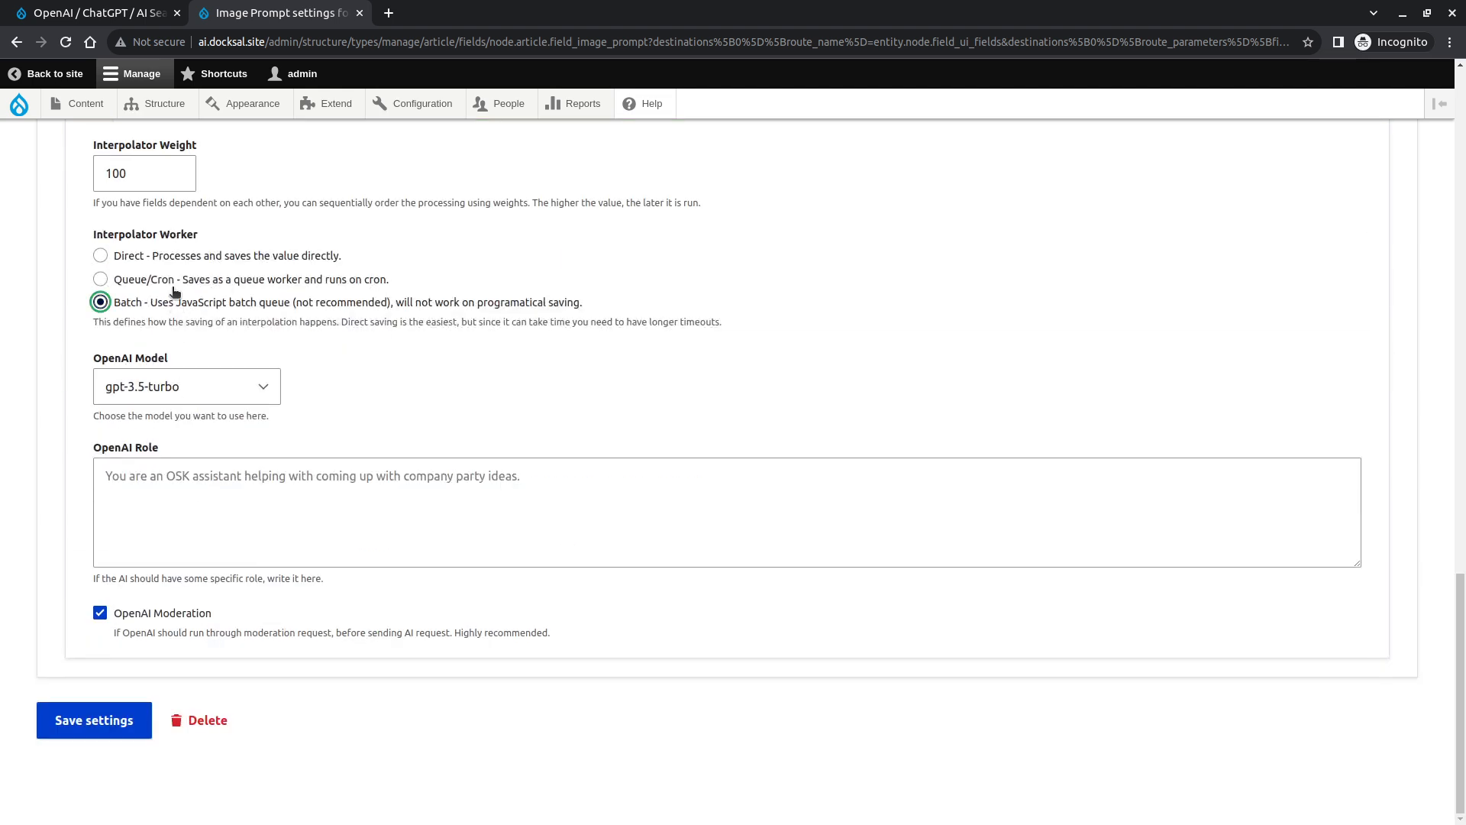
click(90, 729)
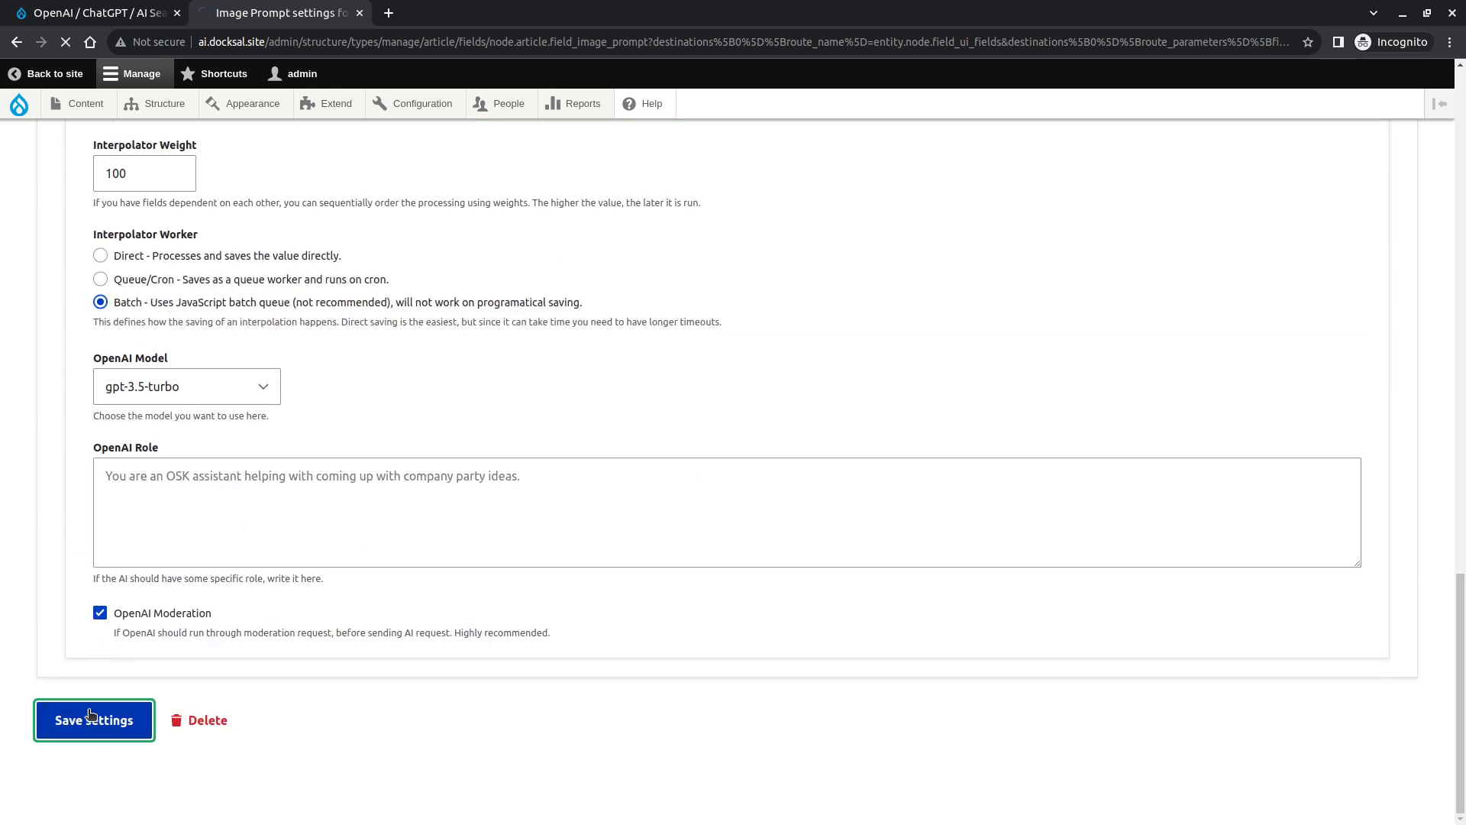
- Add an Image field labelled Article Image to Articles and save its default field settings
click(156, 402)
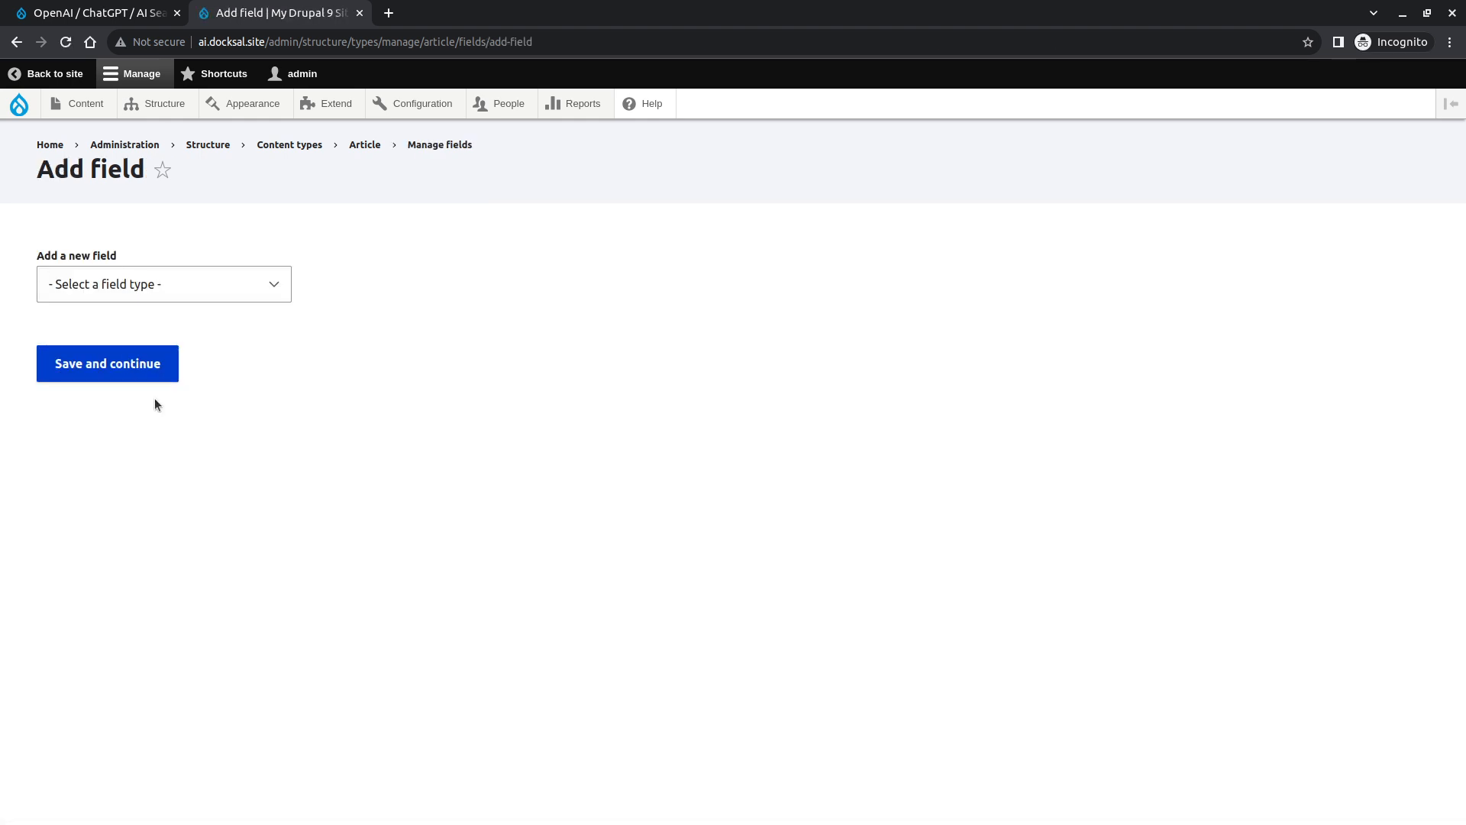
click(208, 284)
scroll(172, 521, down, 3)
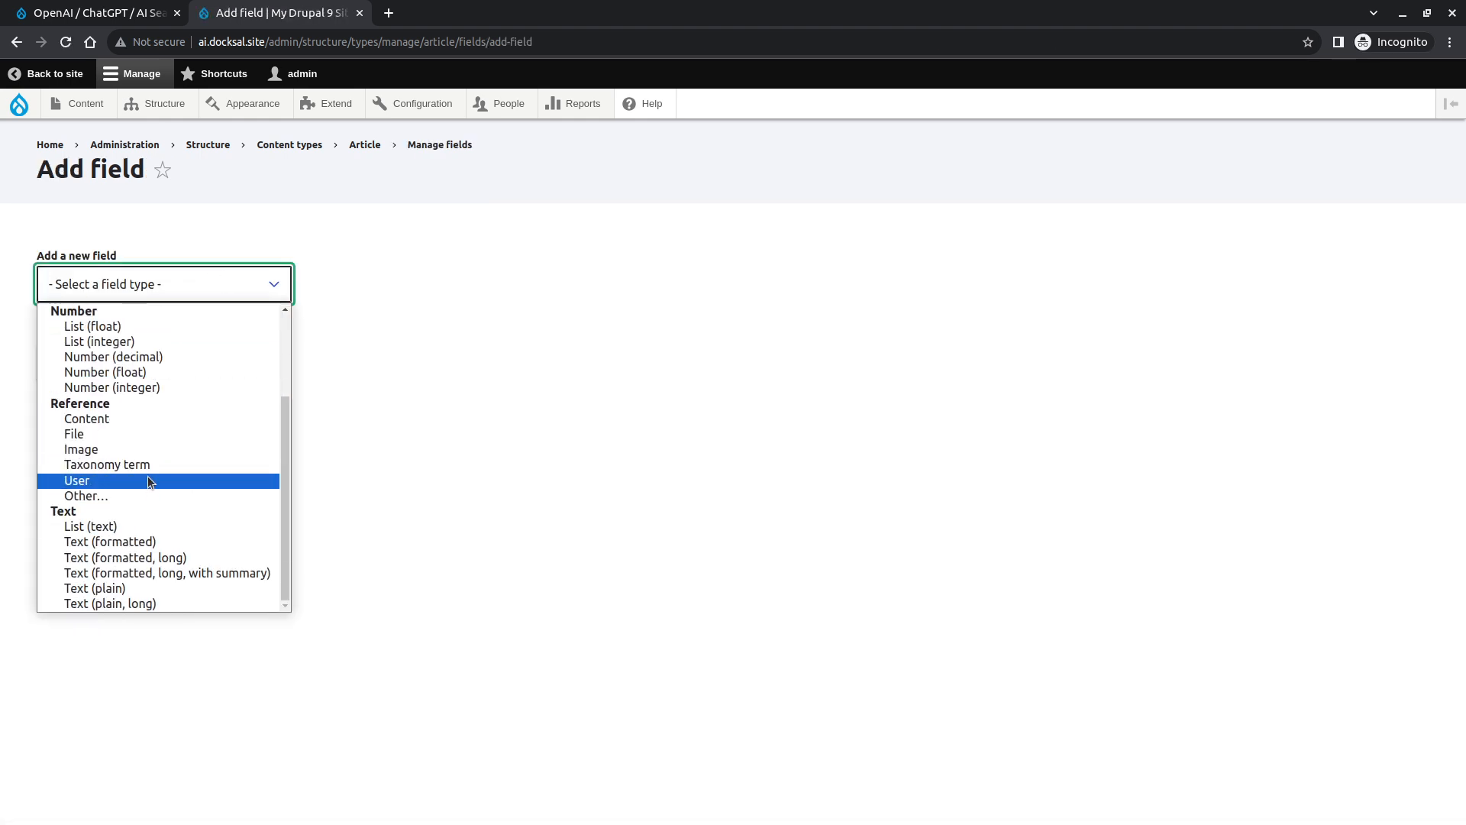
click(145, 449)
click(152, 376)
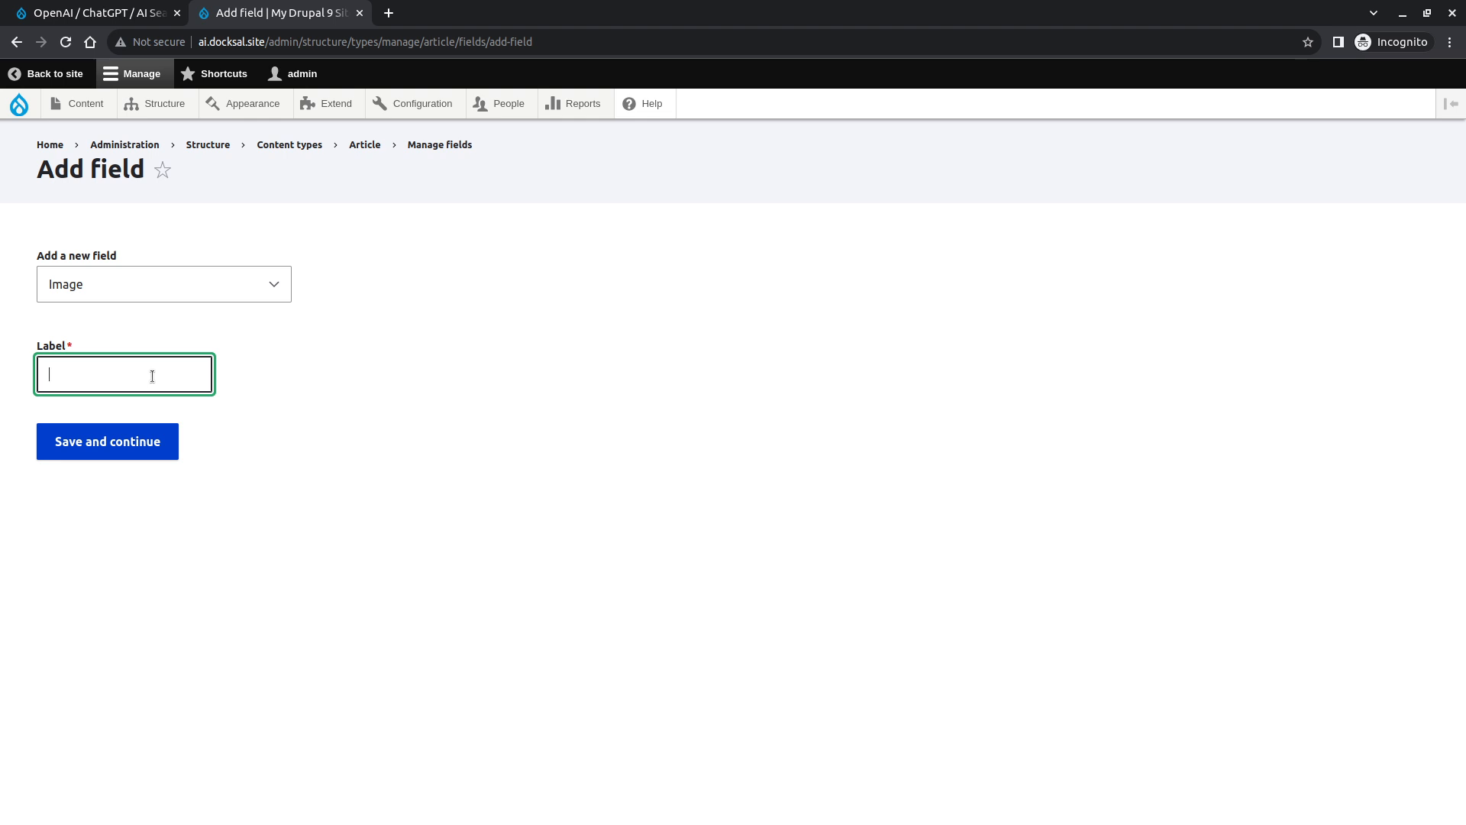
text(Article Image)
click(144, 443)
scroll(225, 528, down, 3)
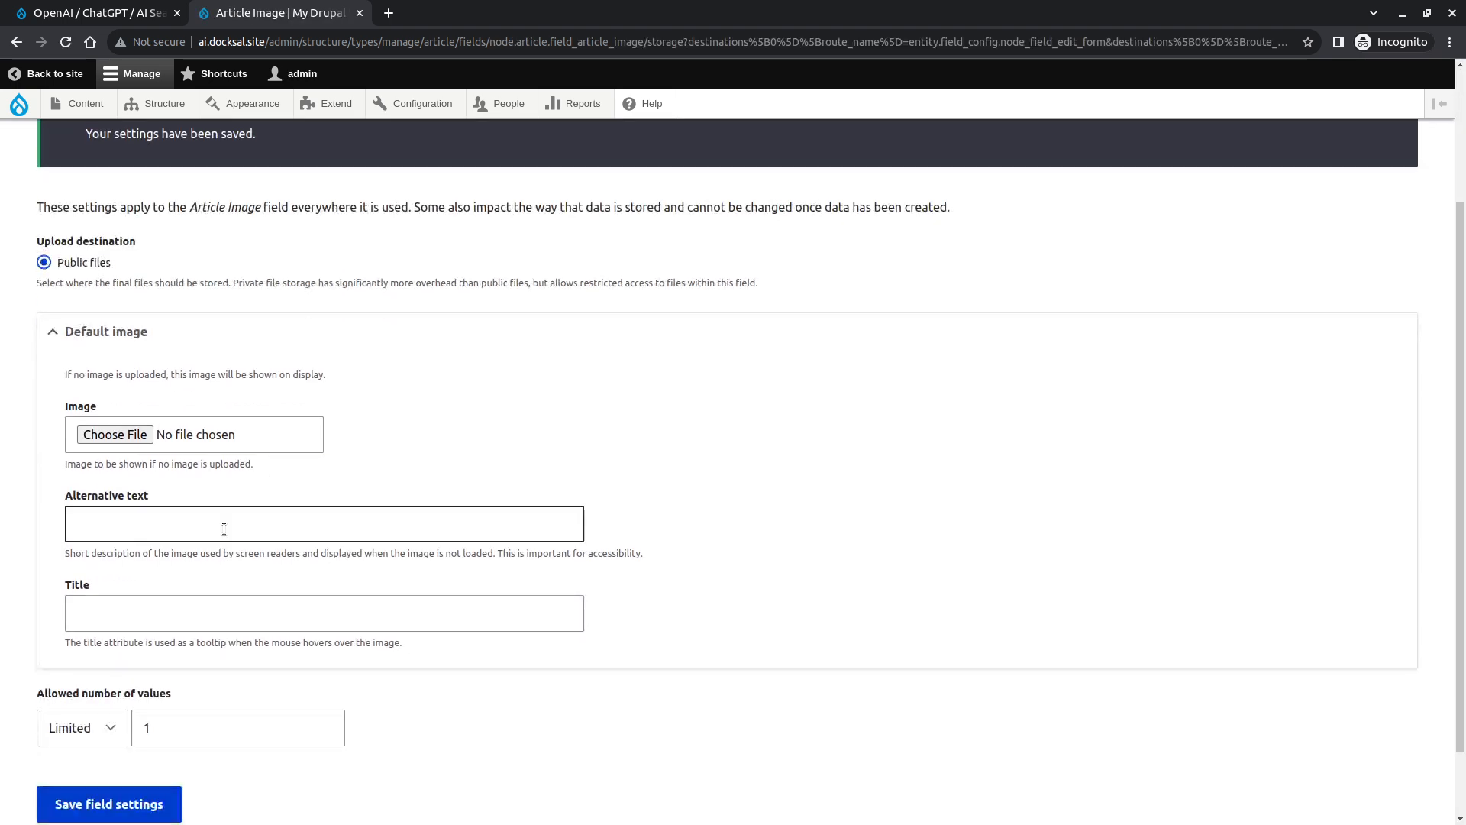
click(120, 710)
- Disable the Alt field and enable AI Interpolator with the DreamStudio Image Generator rule on the Article Image field
scroll(134, 677, down, 7)
scroll(134, 677, down, 7)
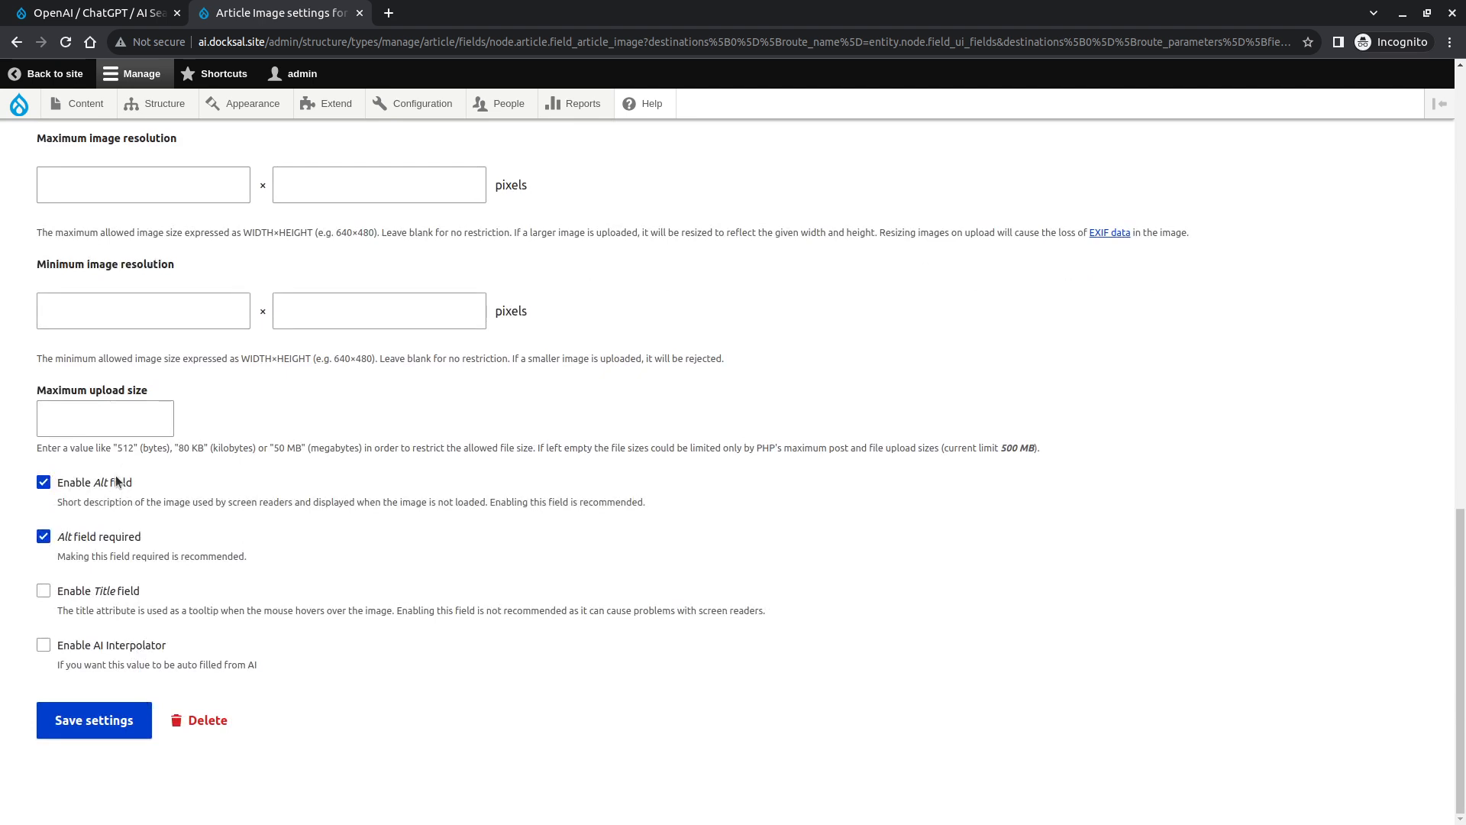
click(113, 486)
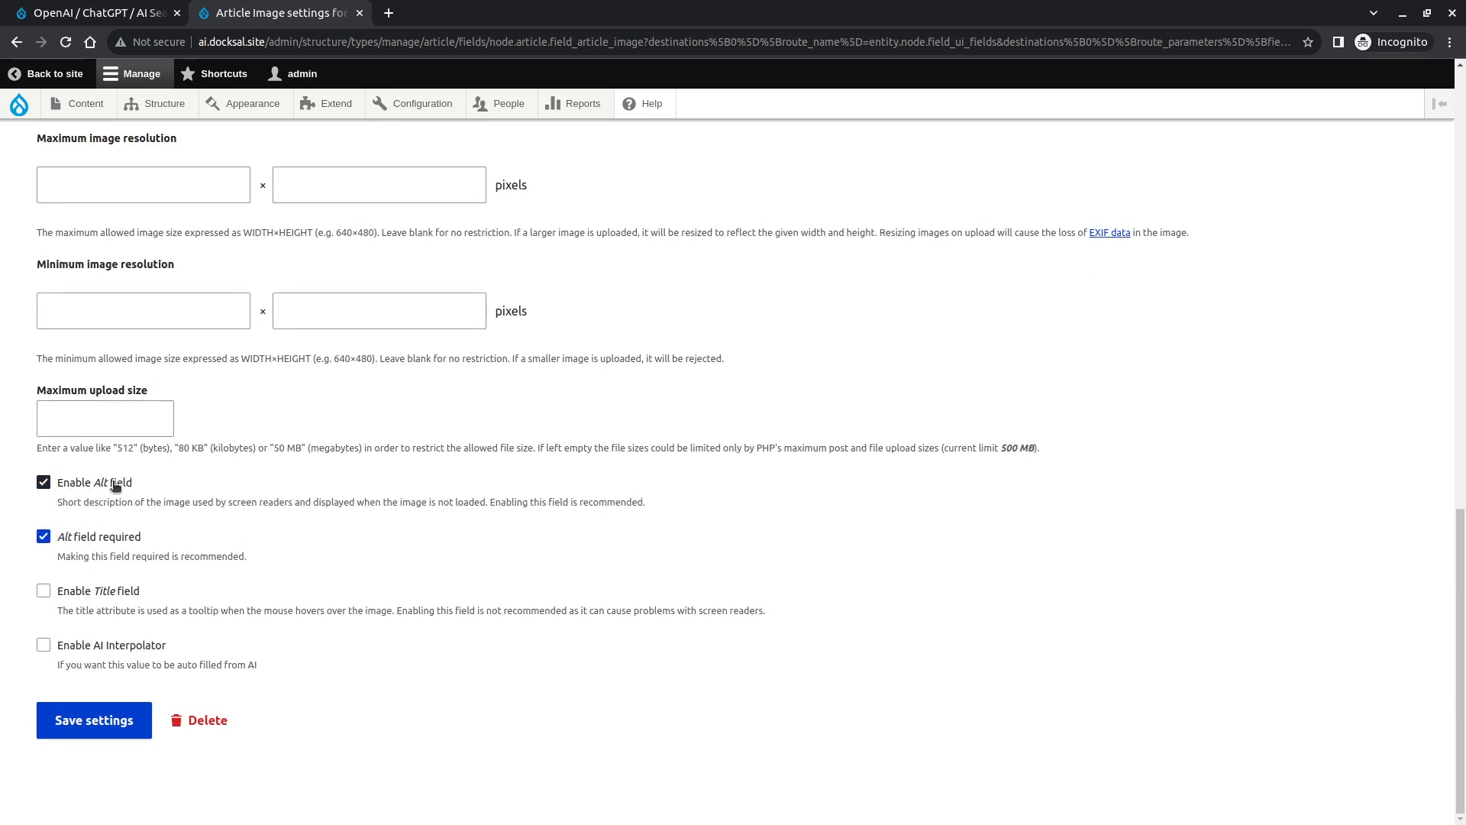
click(132, 648)
scroll(243, 470, down, 4)
click(201, 459)
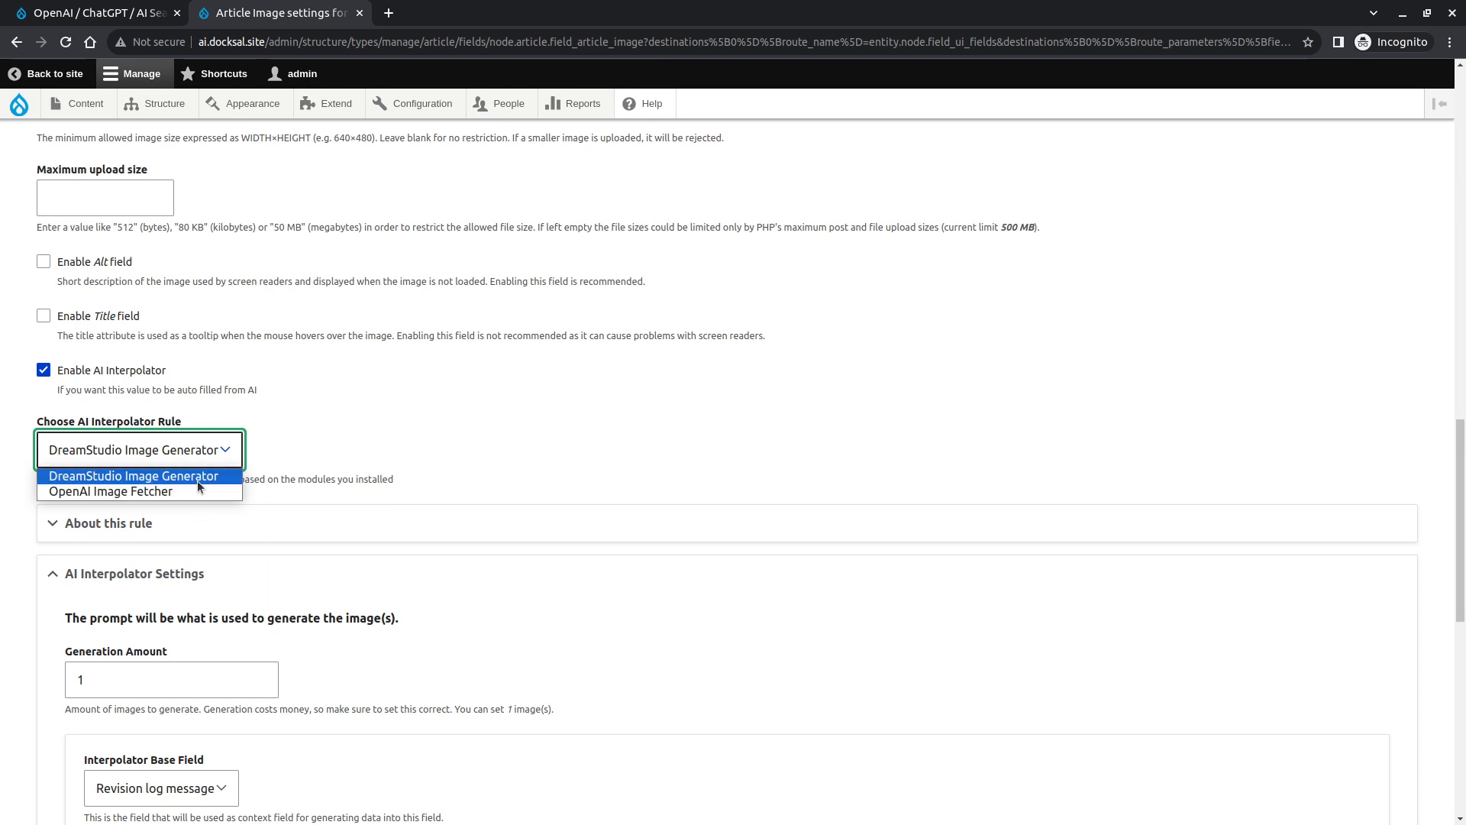
click(197, 479)
- Use Image Prompt as the base field and set the prompt to {{ context }}, realistic, Canon EOS, shallow field of depth
scroll(301, 463, down, 4)
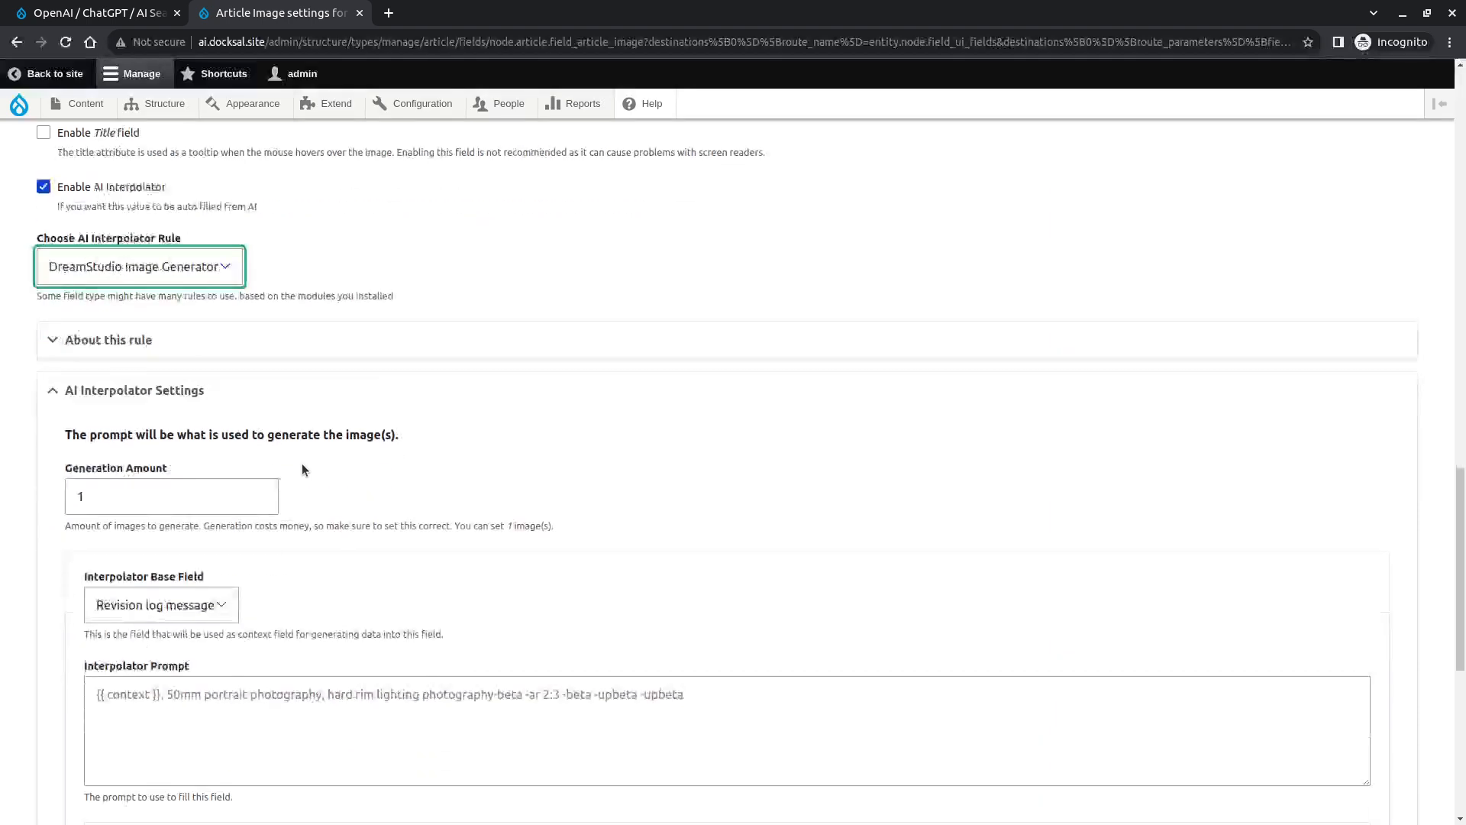
click(221, 514)
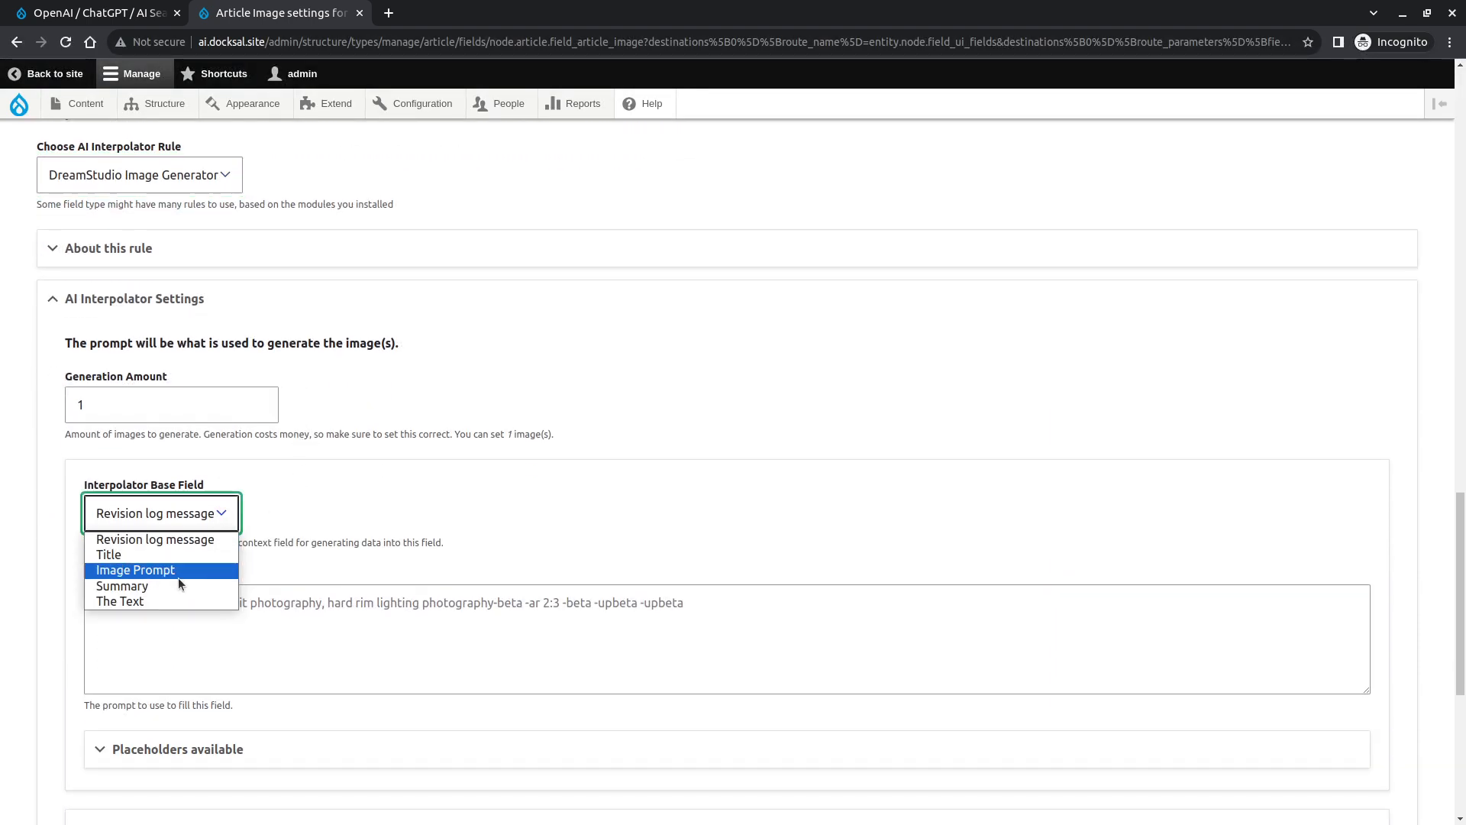
click(177, 571)
click(197, 615)
text({{ context )
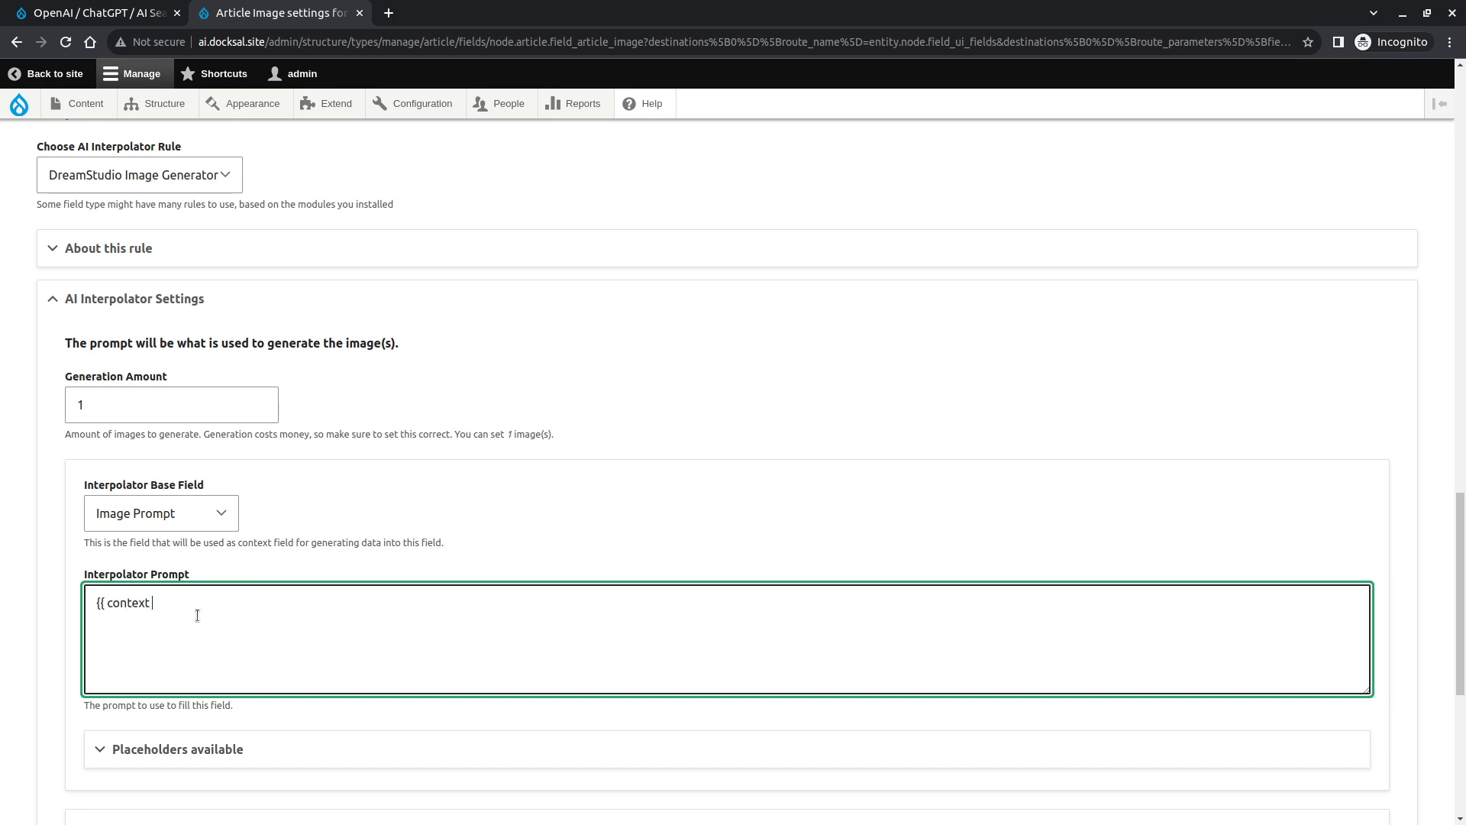
text(}}, realistic, Canon EOS, shallow field of depth.)
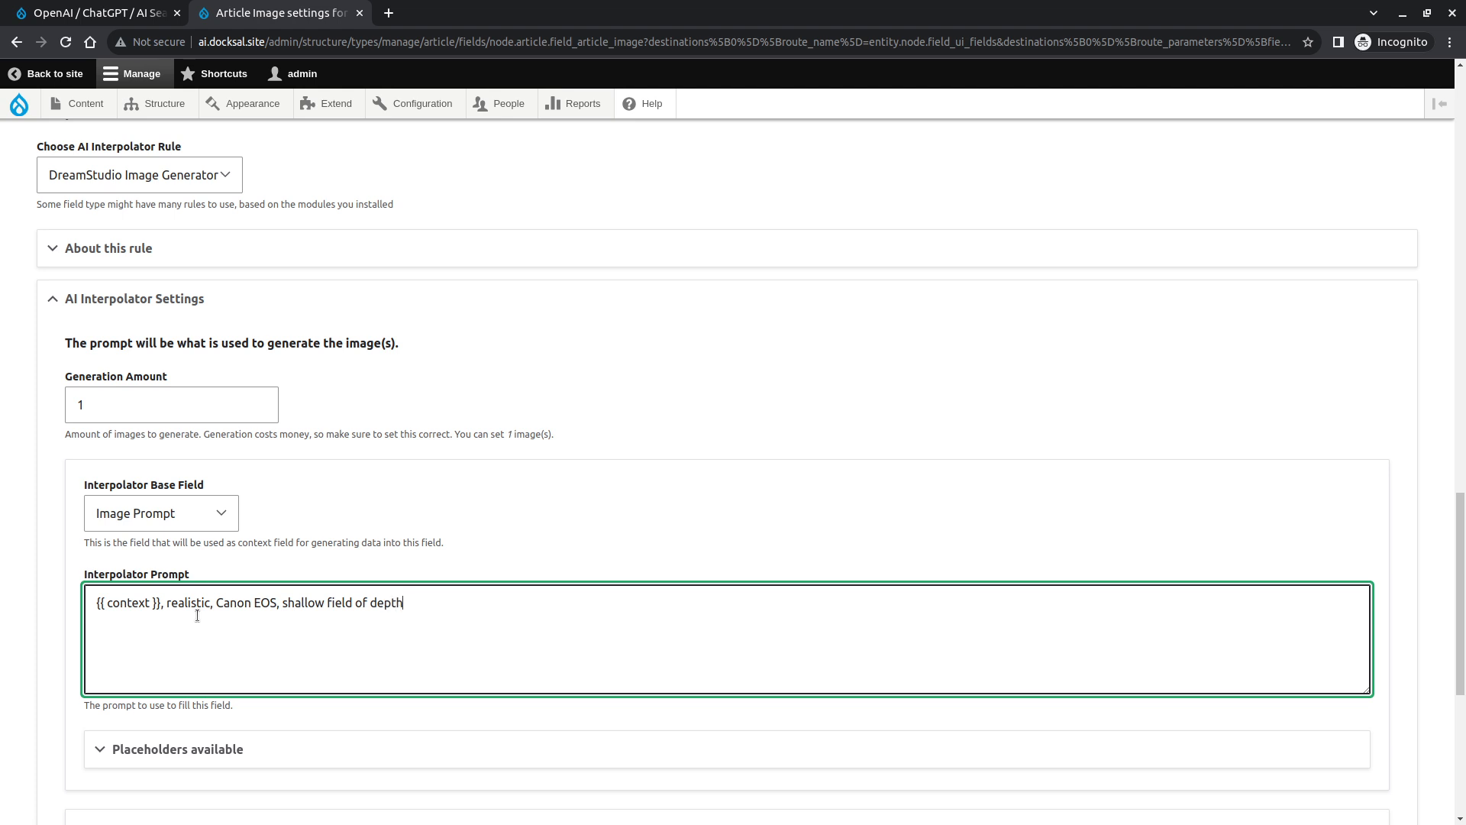
- Expand the Advanced Settings to review the worker and DreamStudio engine options
scroll(197, 616, down, 2)
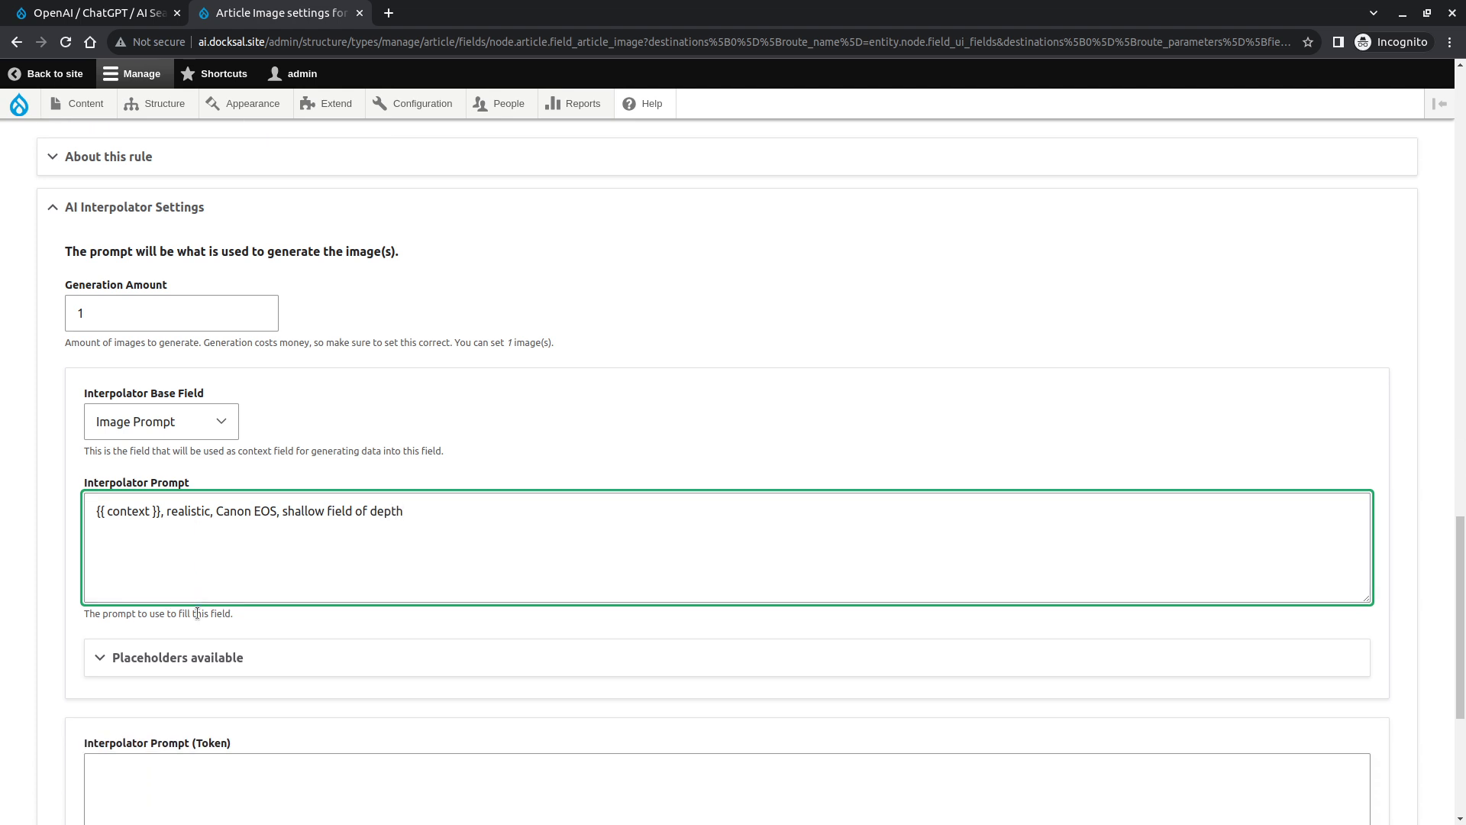
scroll(198, 613, down, 4)
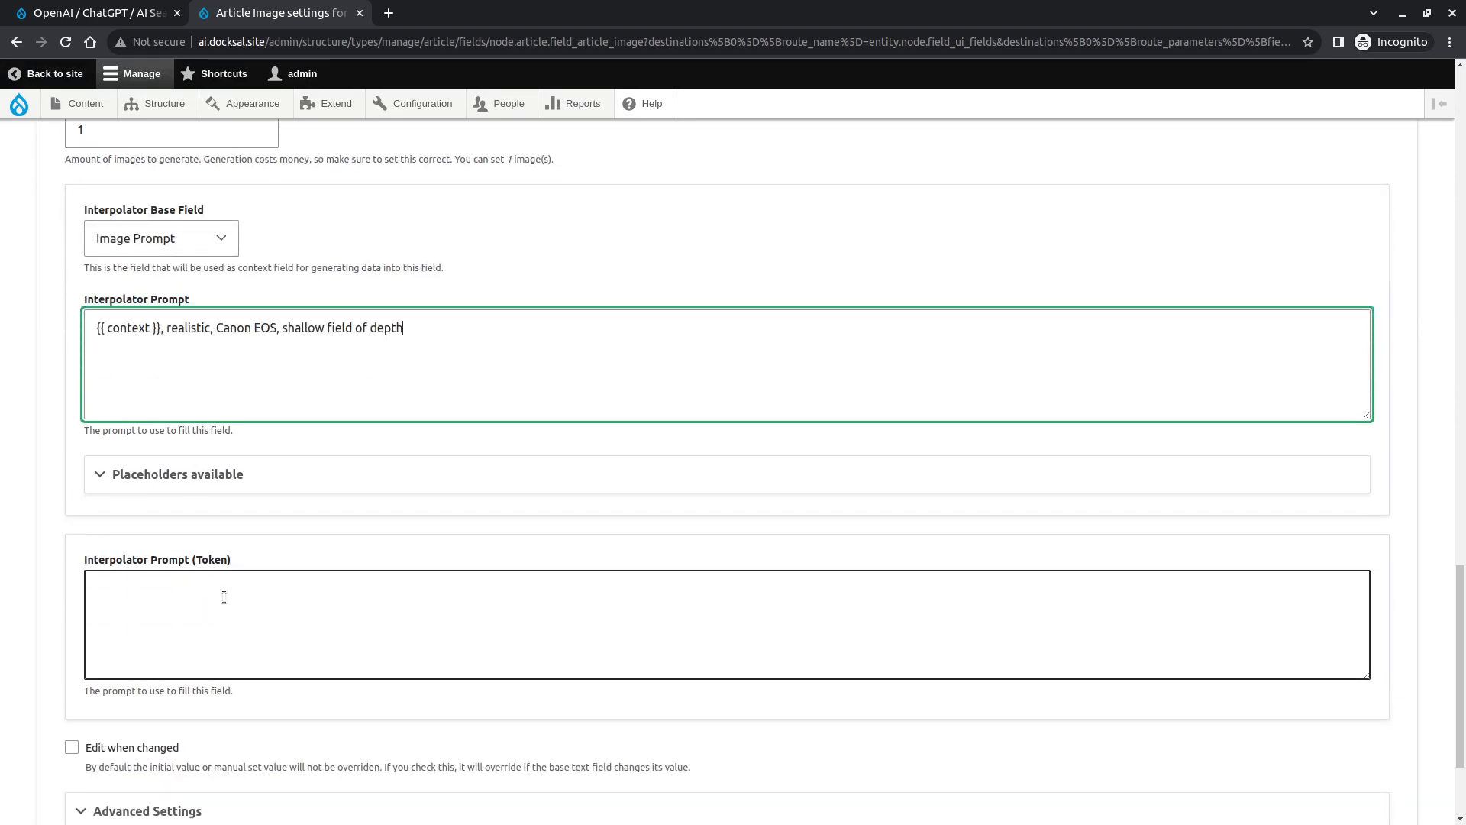
scroll(317, 474, down, 4)
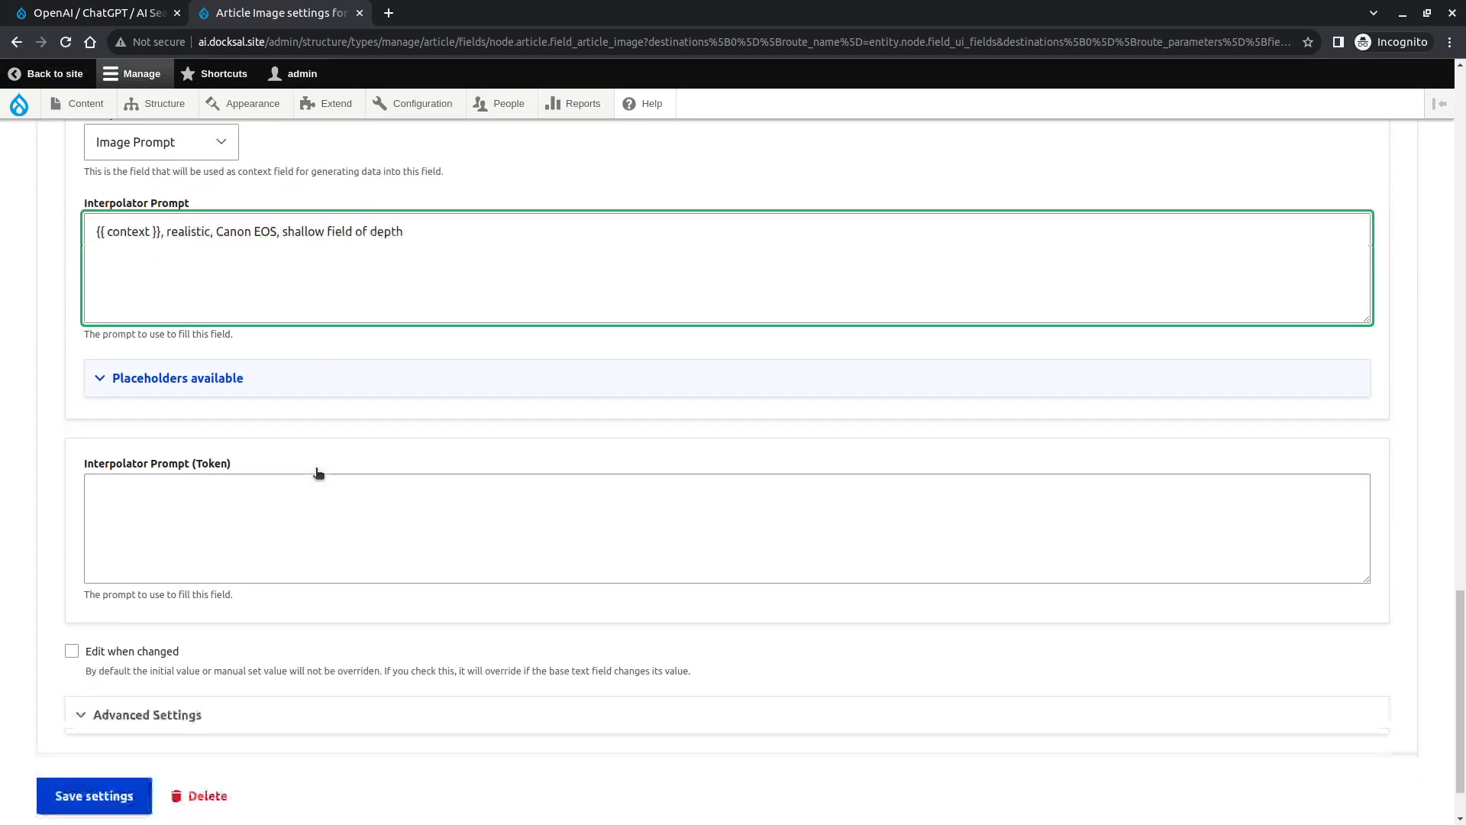
click(224, 644)
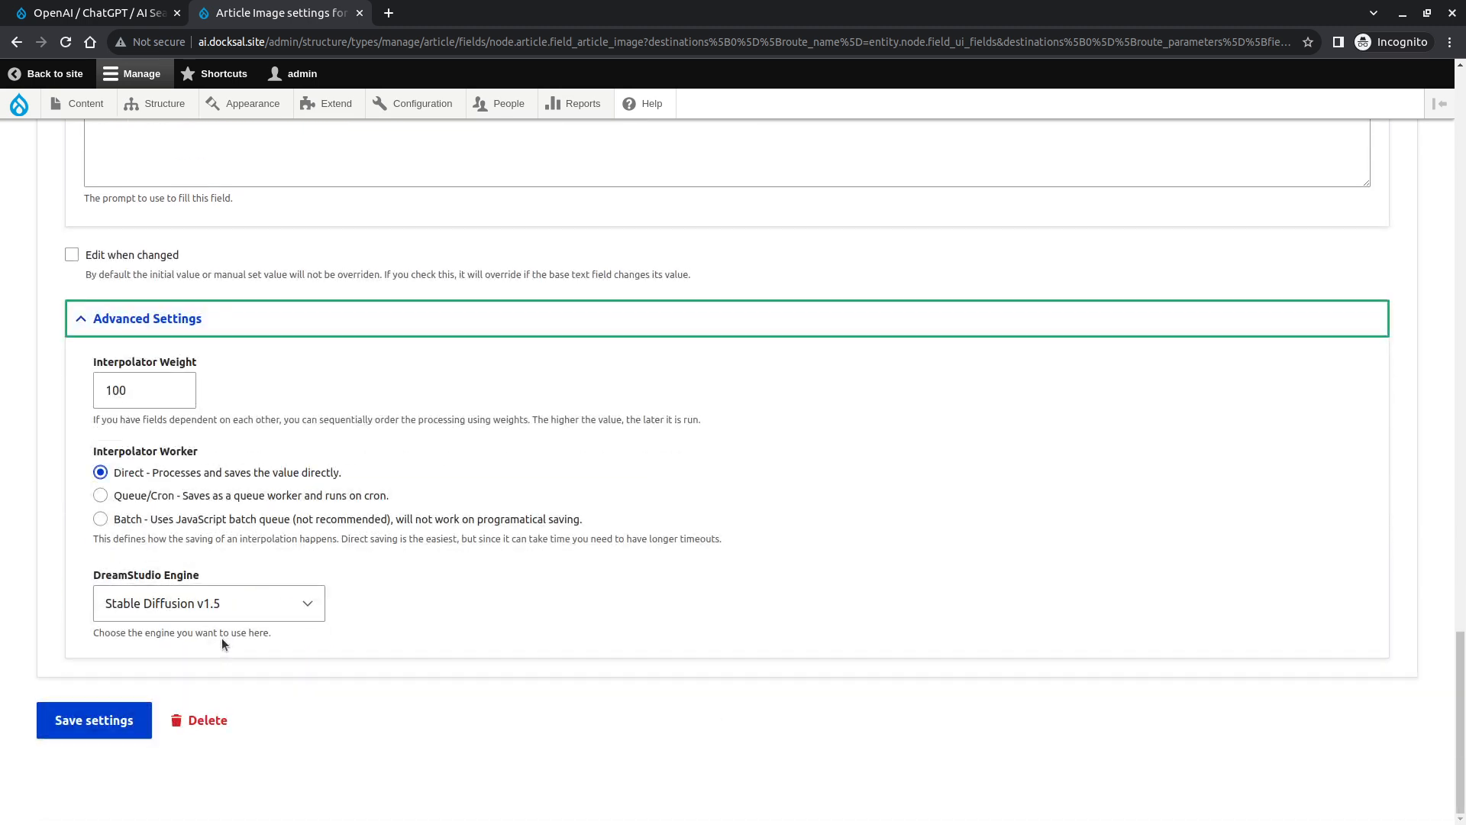
- Set the Interpolator Weight to 101 and switch the Interpolator Worker to Batch
click(137, 387)
drag(137, 387, 112, 390)
text(01)
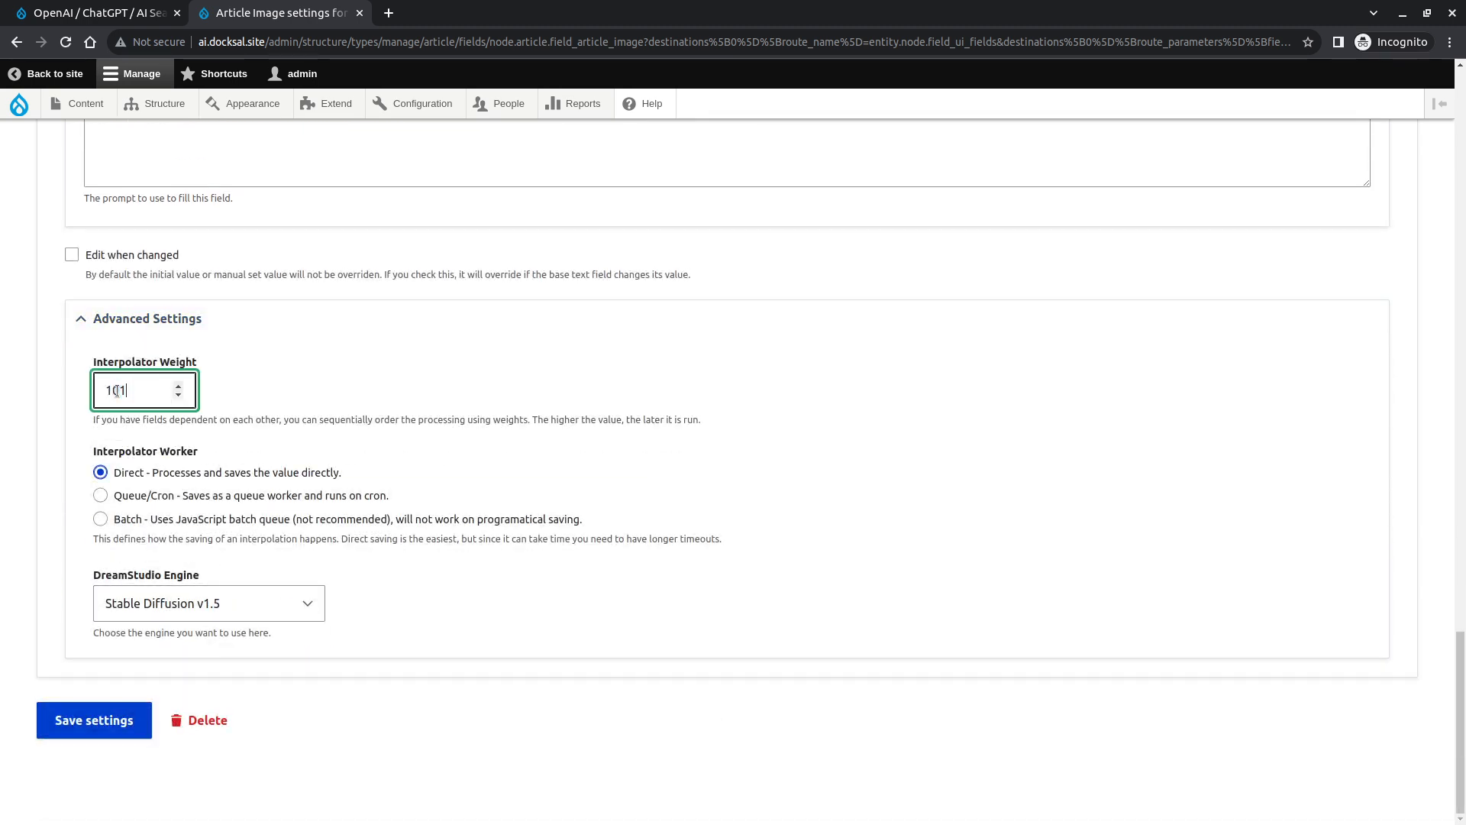
click(154, 526)
click(122, 389)
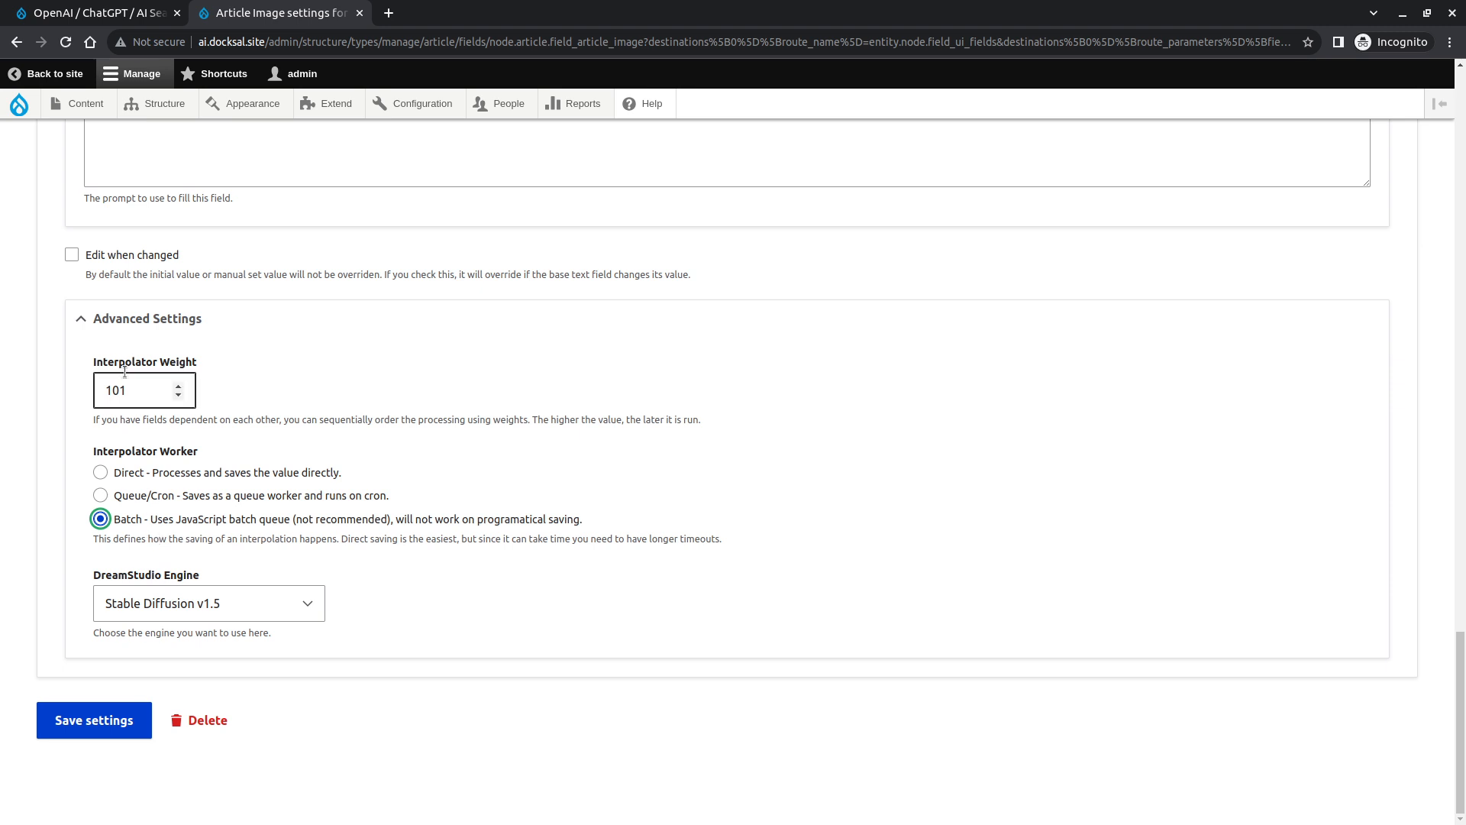
double_click(123, 390)
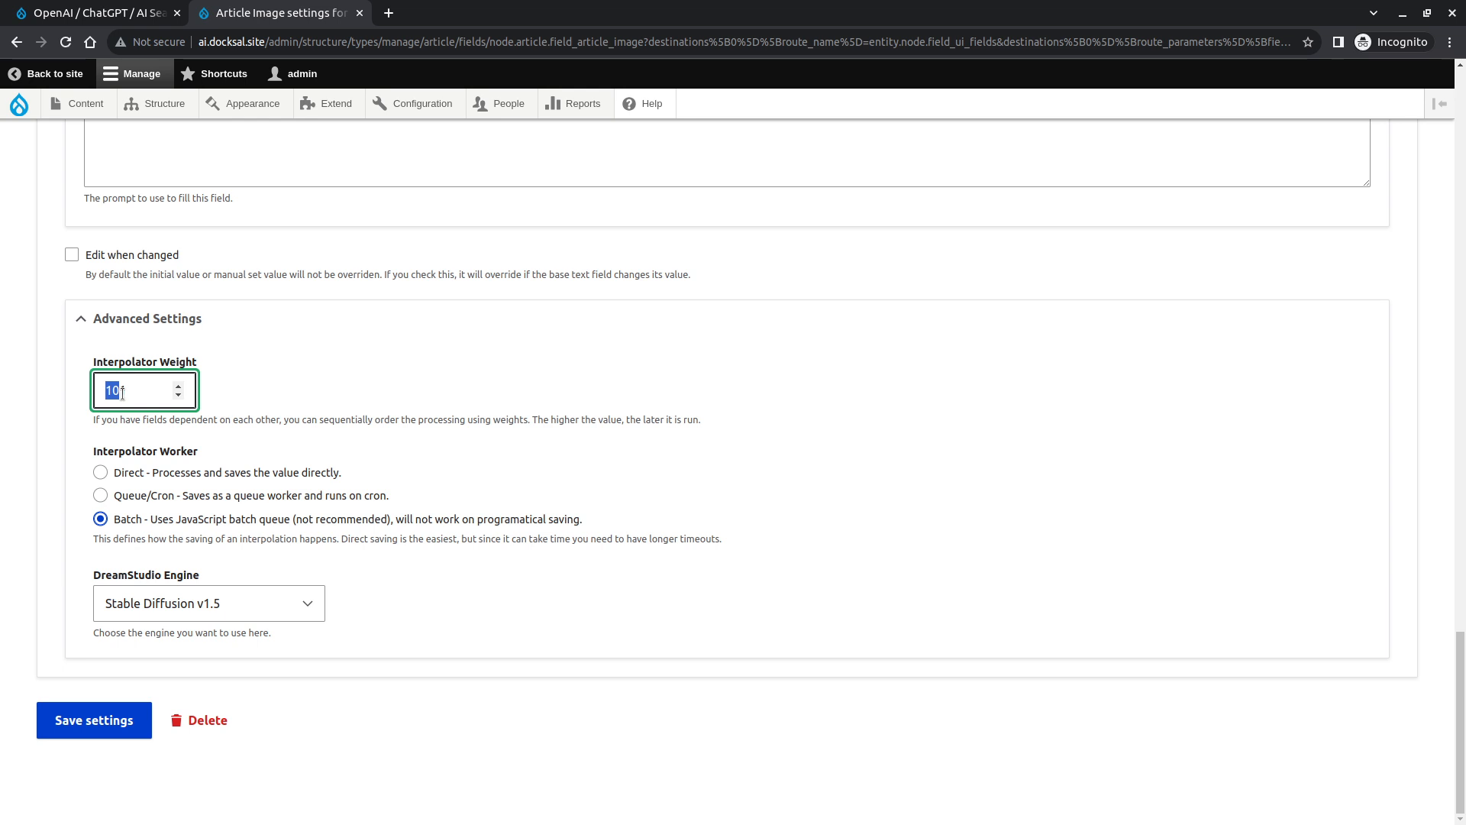
- Choose Stable Diffusion v2.0 as the DreamStudio Engine and save the Article Image settings
click(282, 603)
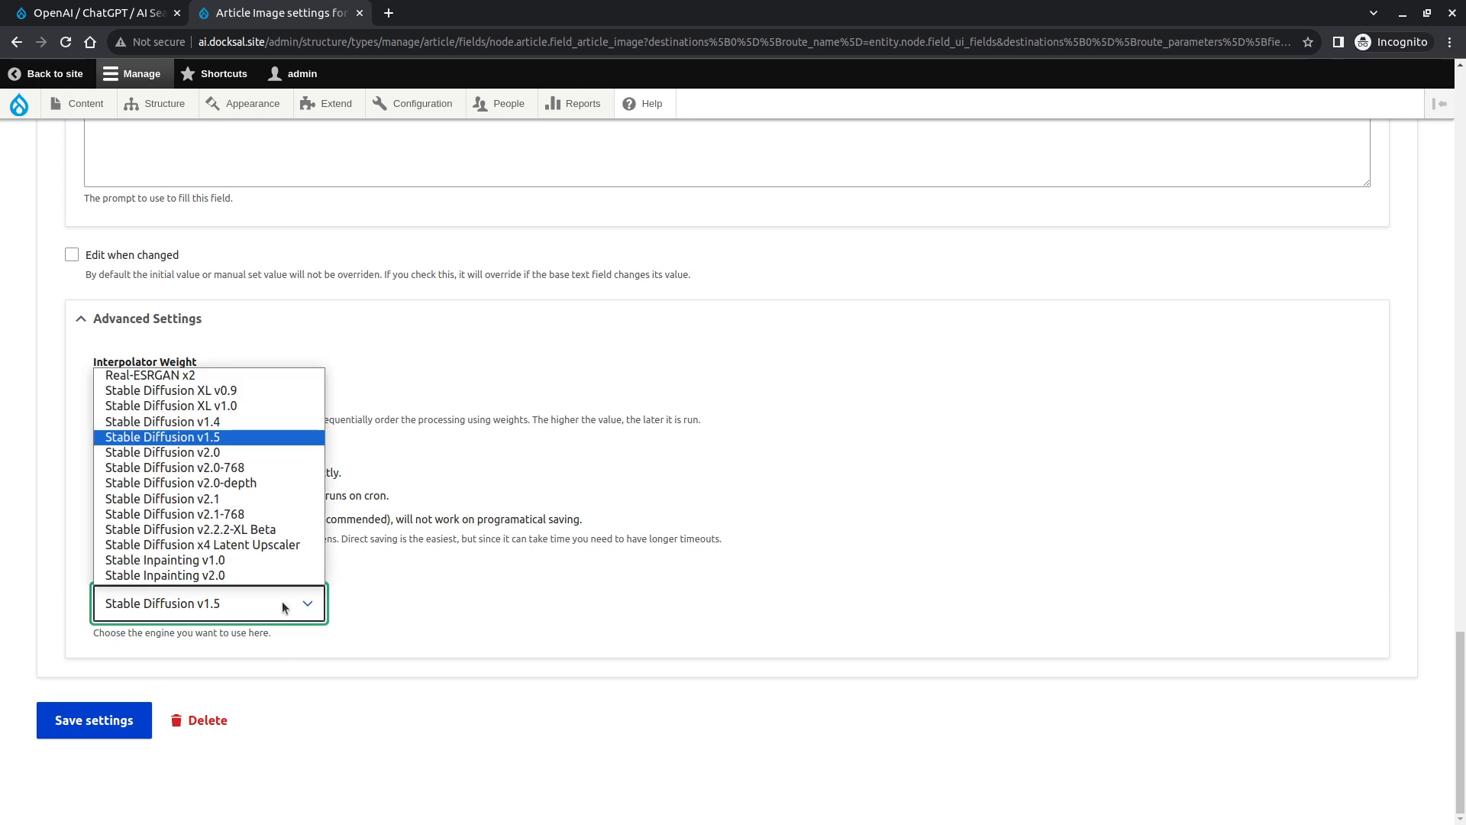
click(244, 450)
click(71, 730)
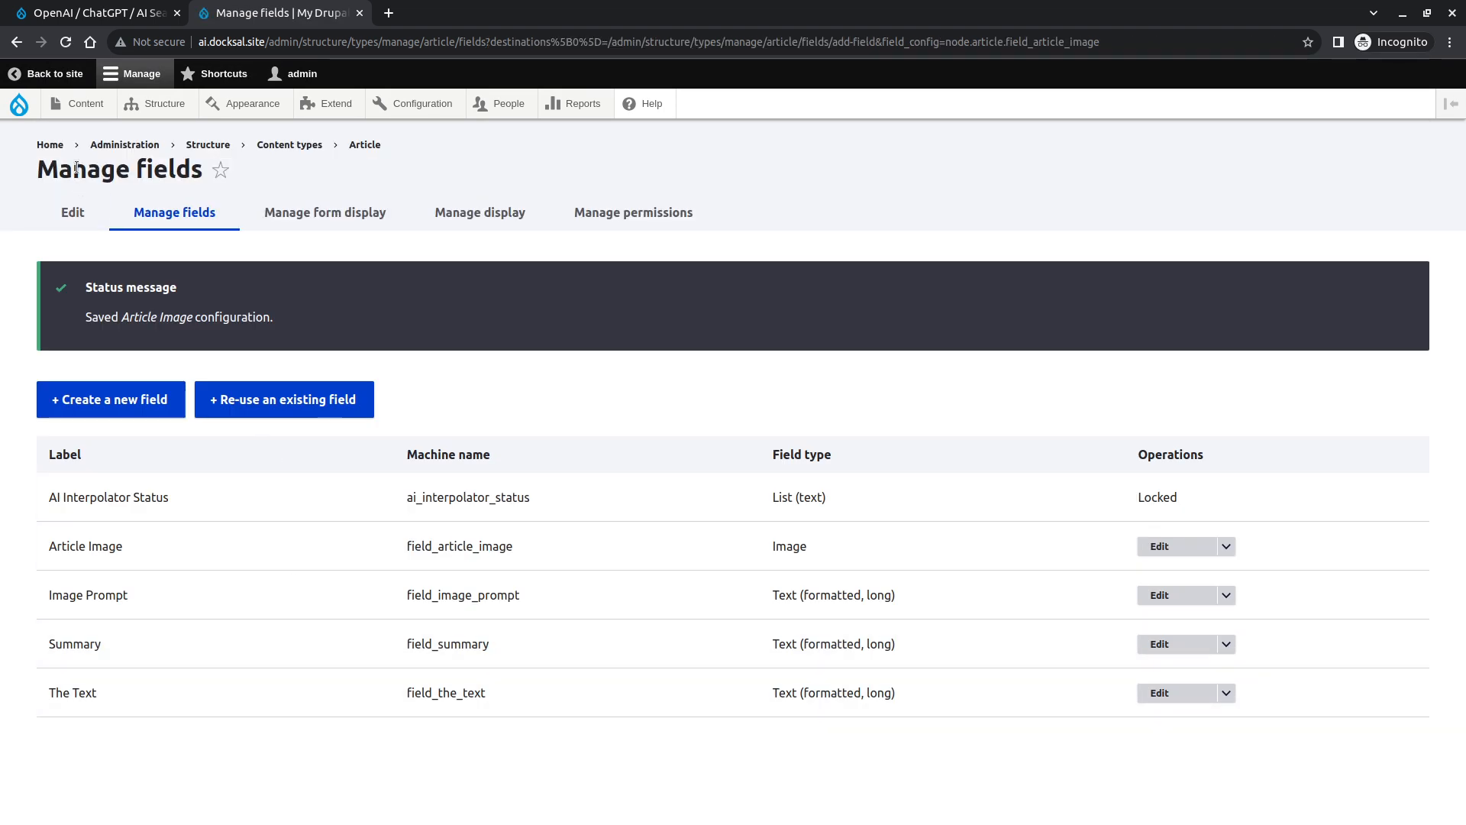
- Open the Rupert Murdoch article for editing and save it to run the AI interpolation
click(80, 104)
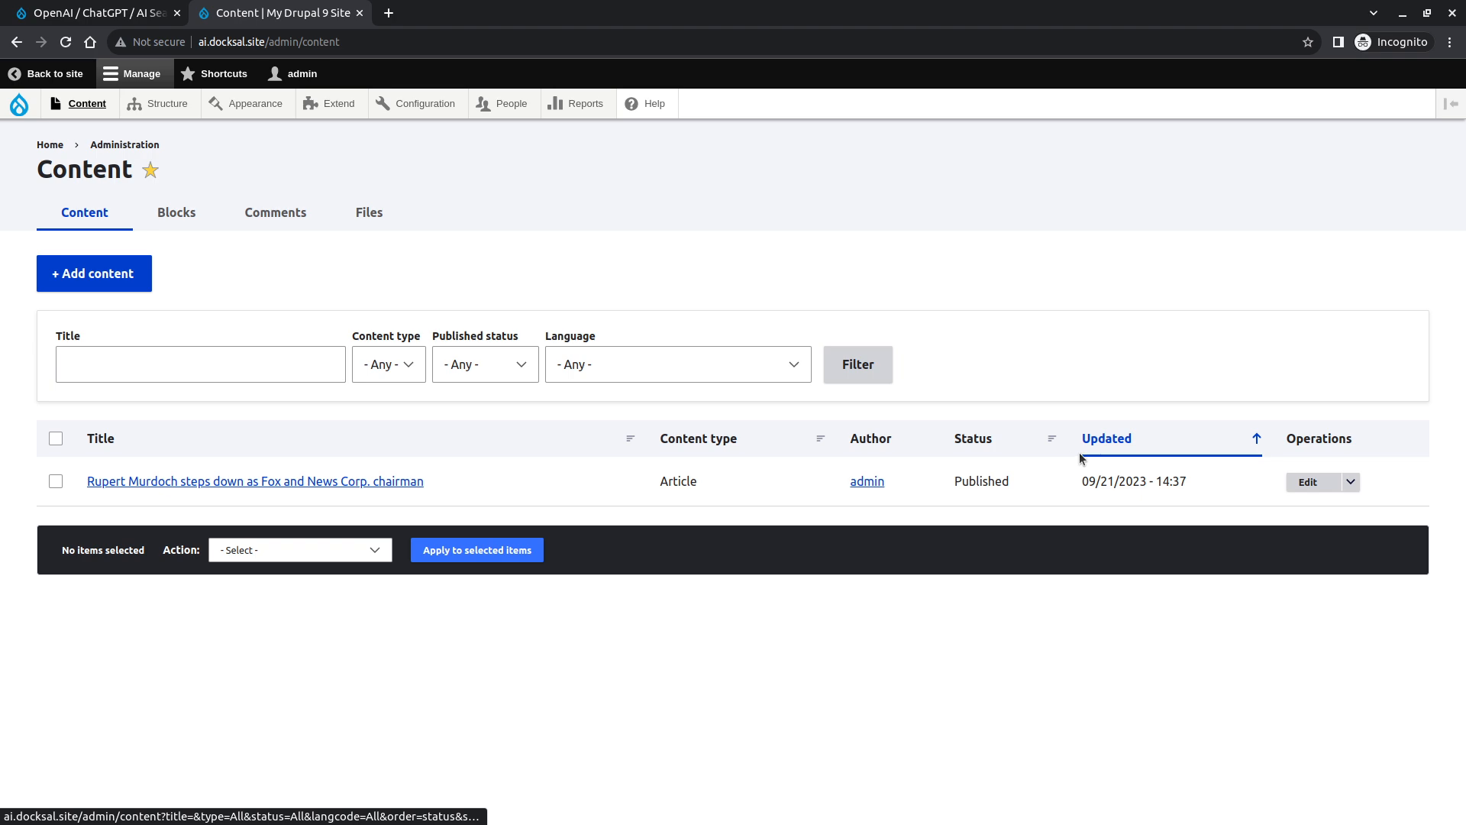
click(1307, 481)
scroll(310, 562, down, 2)
scroll(310, 562, down, 15)
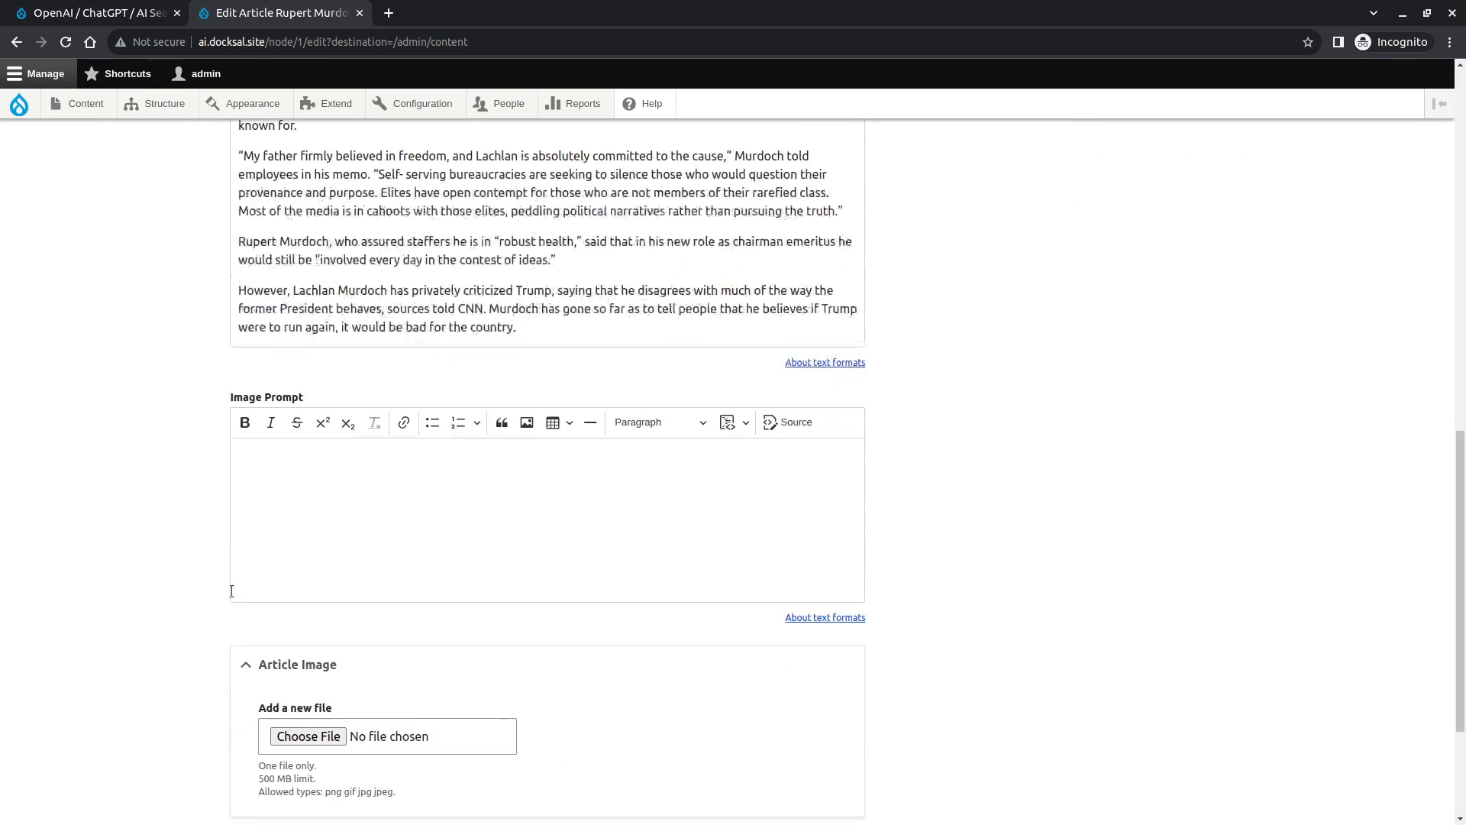
click(264, 702)
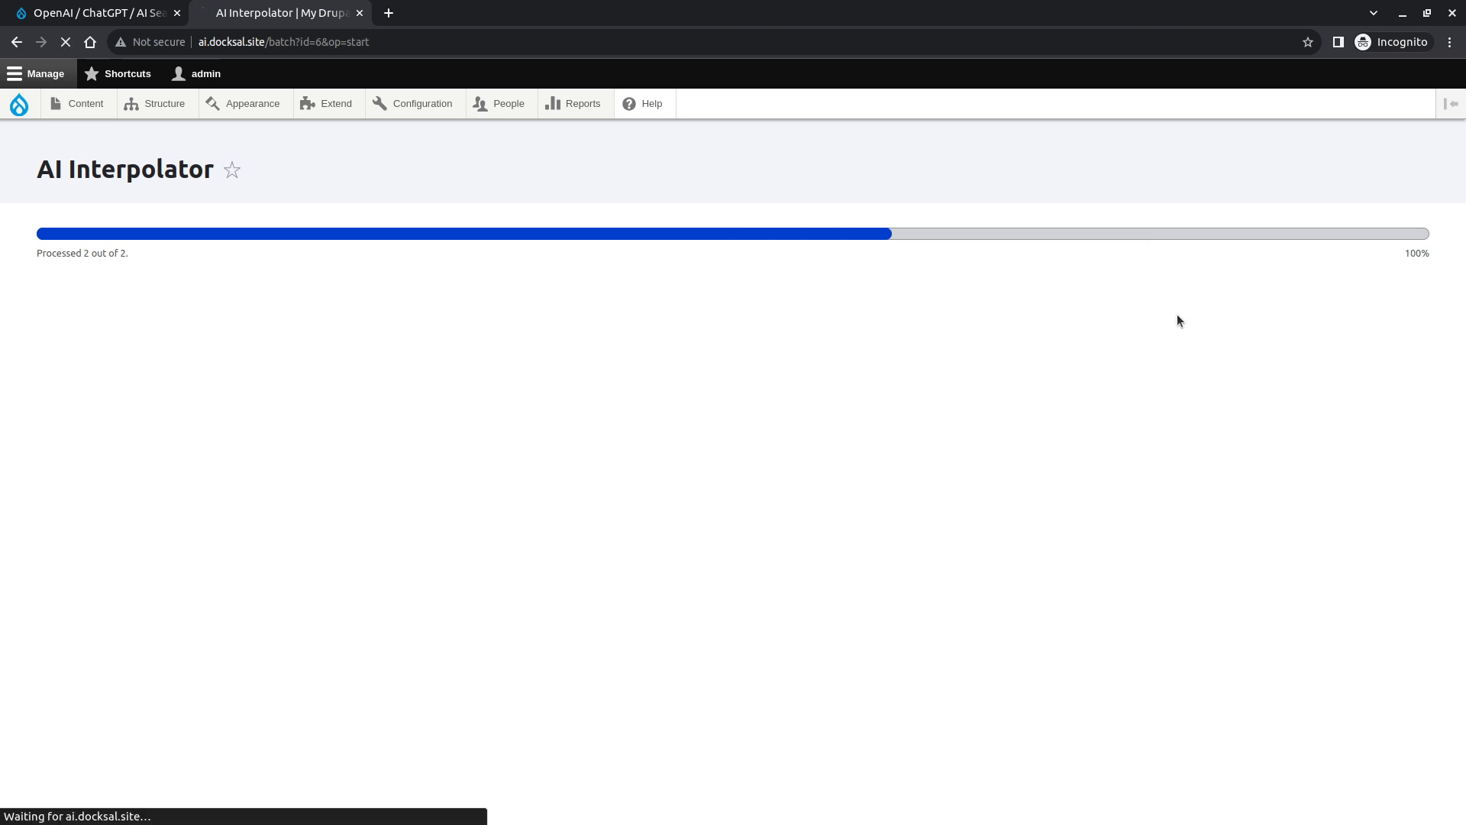
click(314, 606)
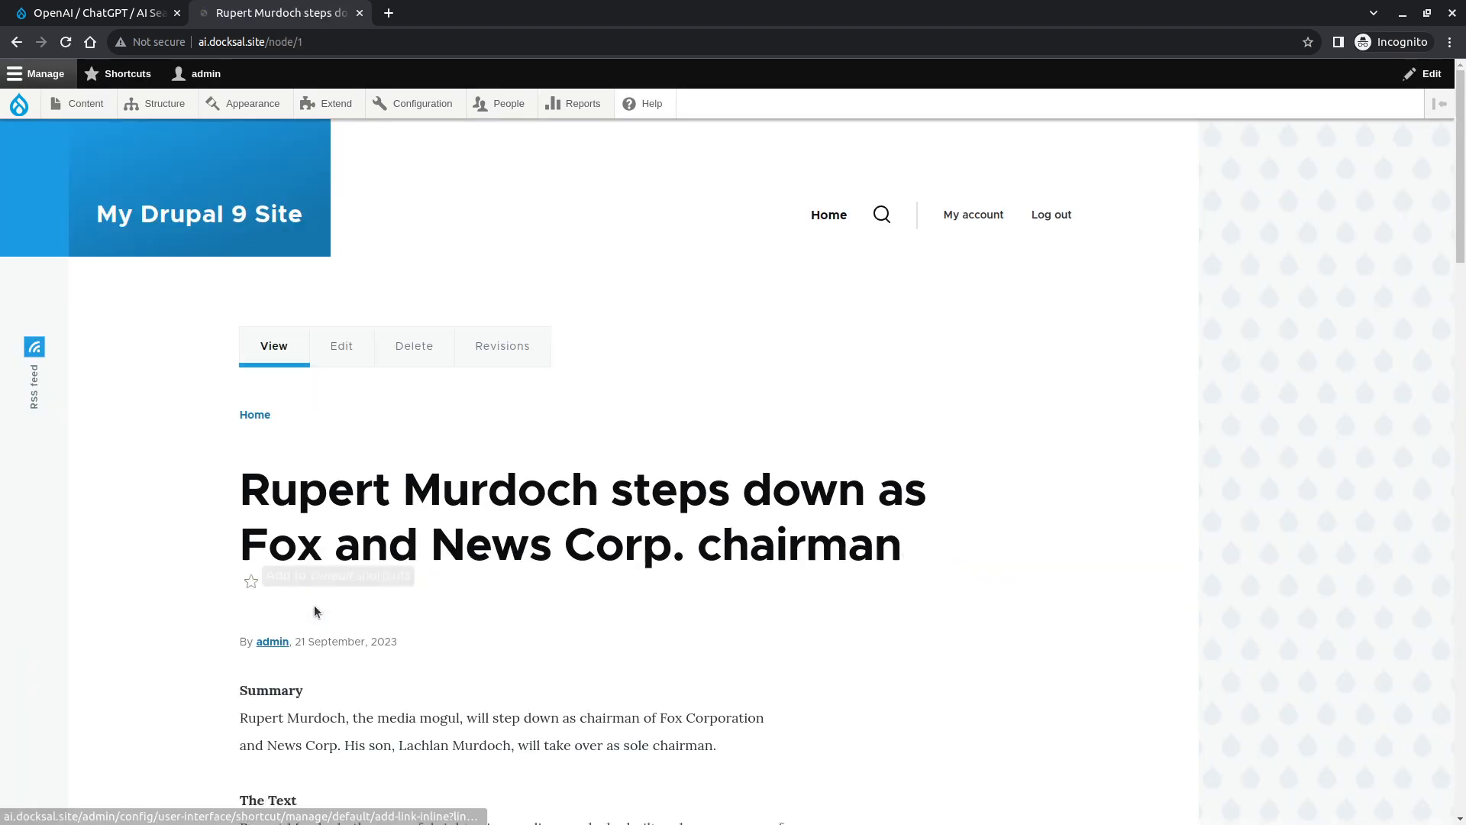
- Examine the generated Image Prompt and Article Image on the article page
scroll(252, 589, down, 10)
scroll(243, 510, up, 2)
scroll(242, 510, up, 3)
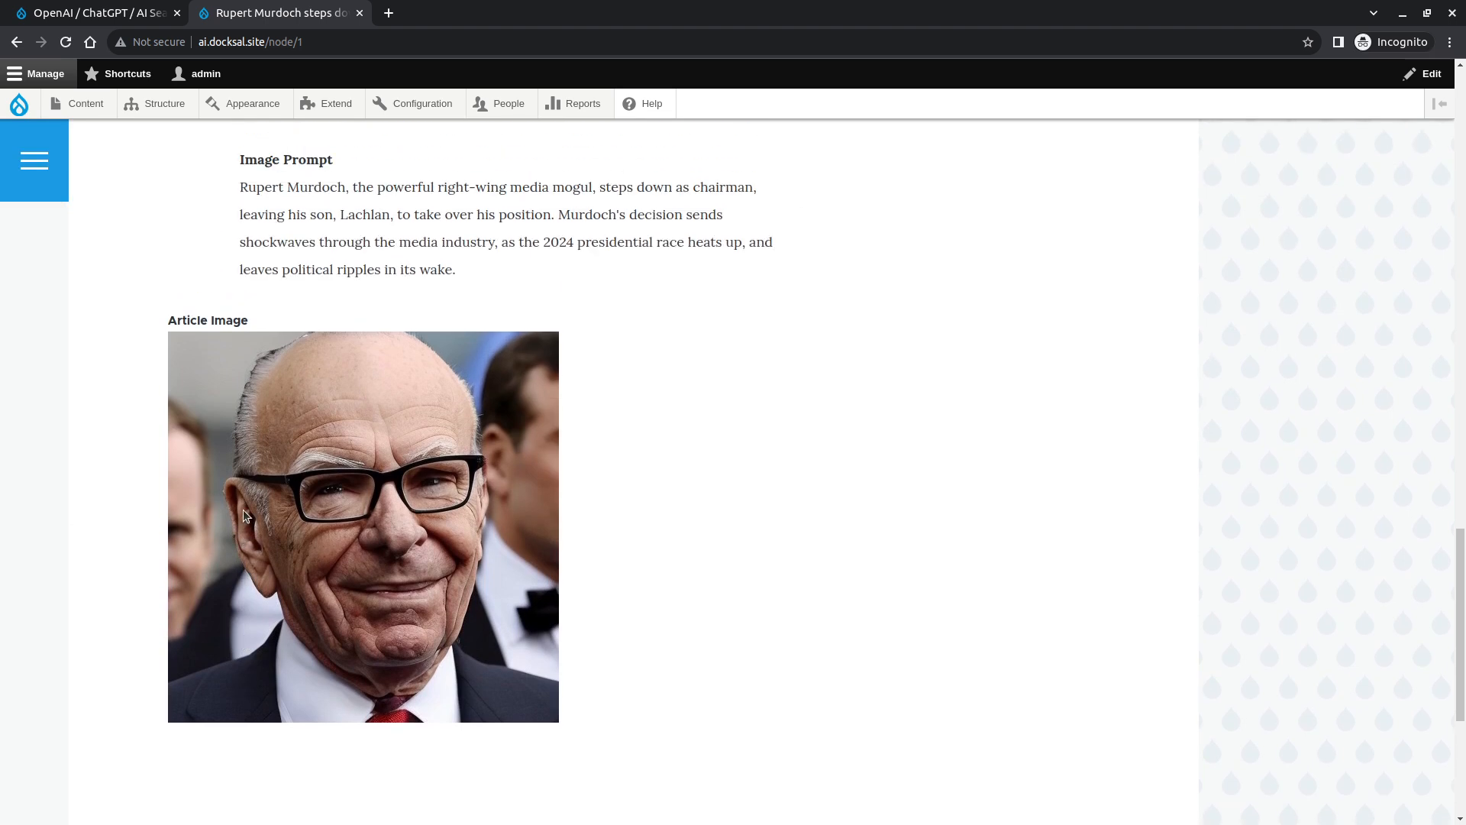
scroll(252, 568, up, 1)
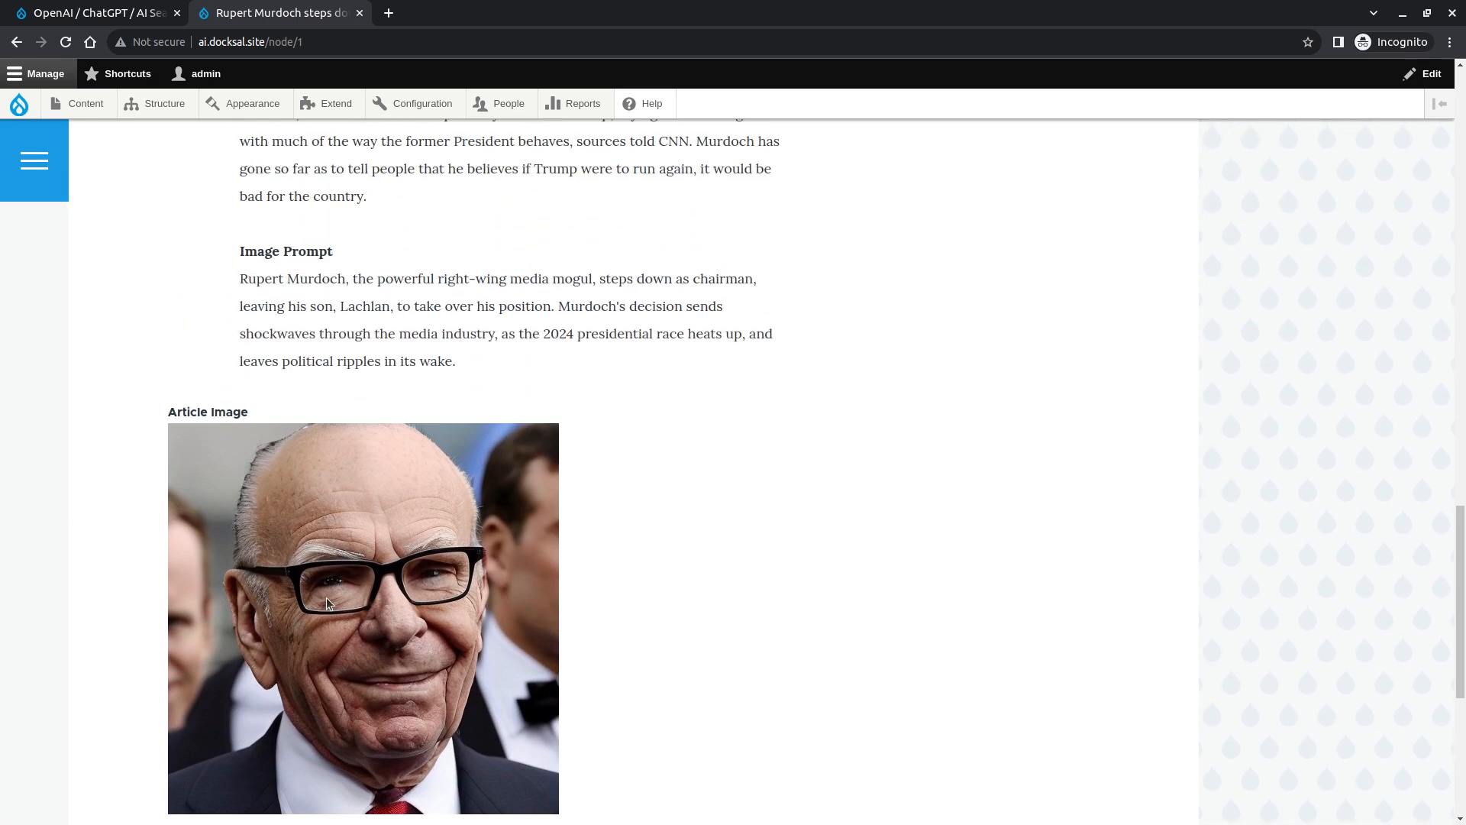
scroll(326, 598, up, 1)
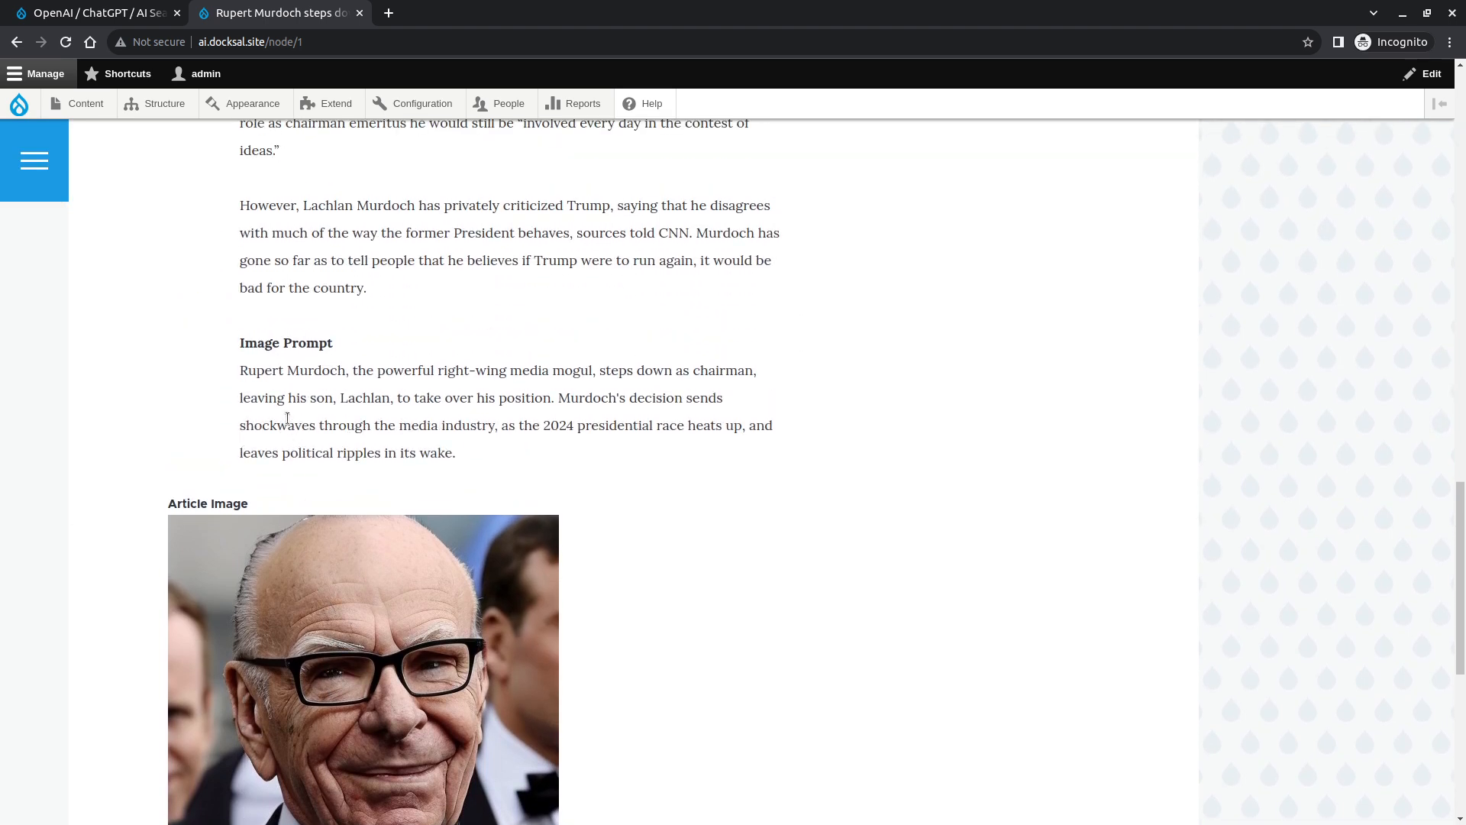
drag(572, 456, 230, 371)
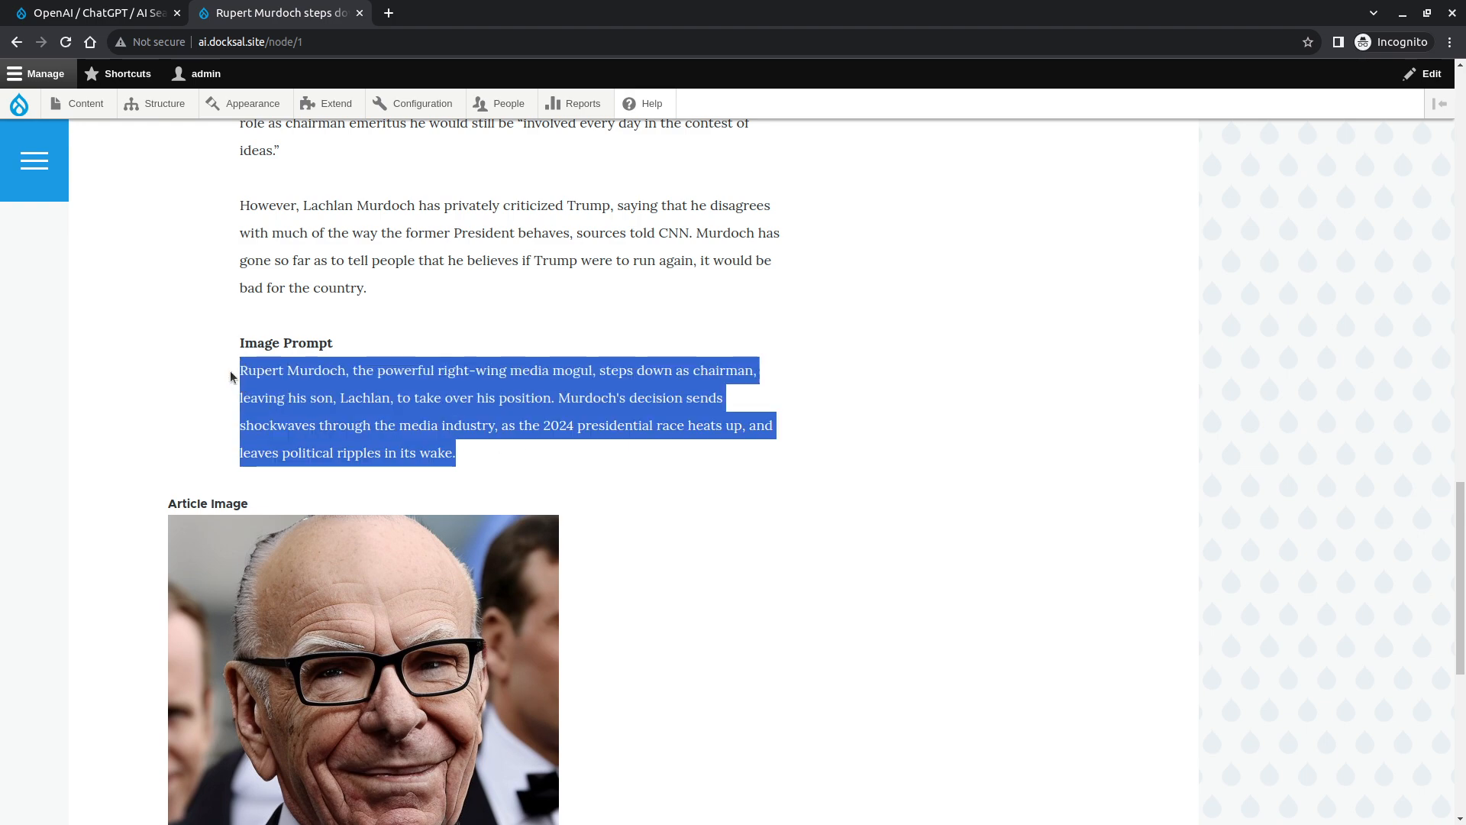
scroll(230, 369, up, 2)
scroll(231, 374, up, 10)
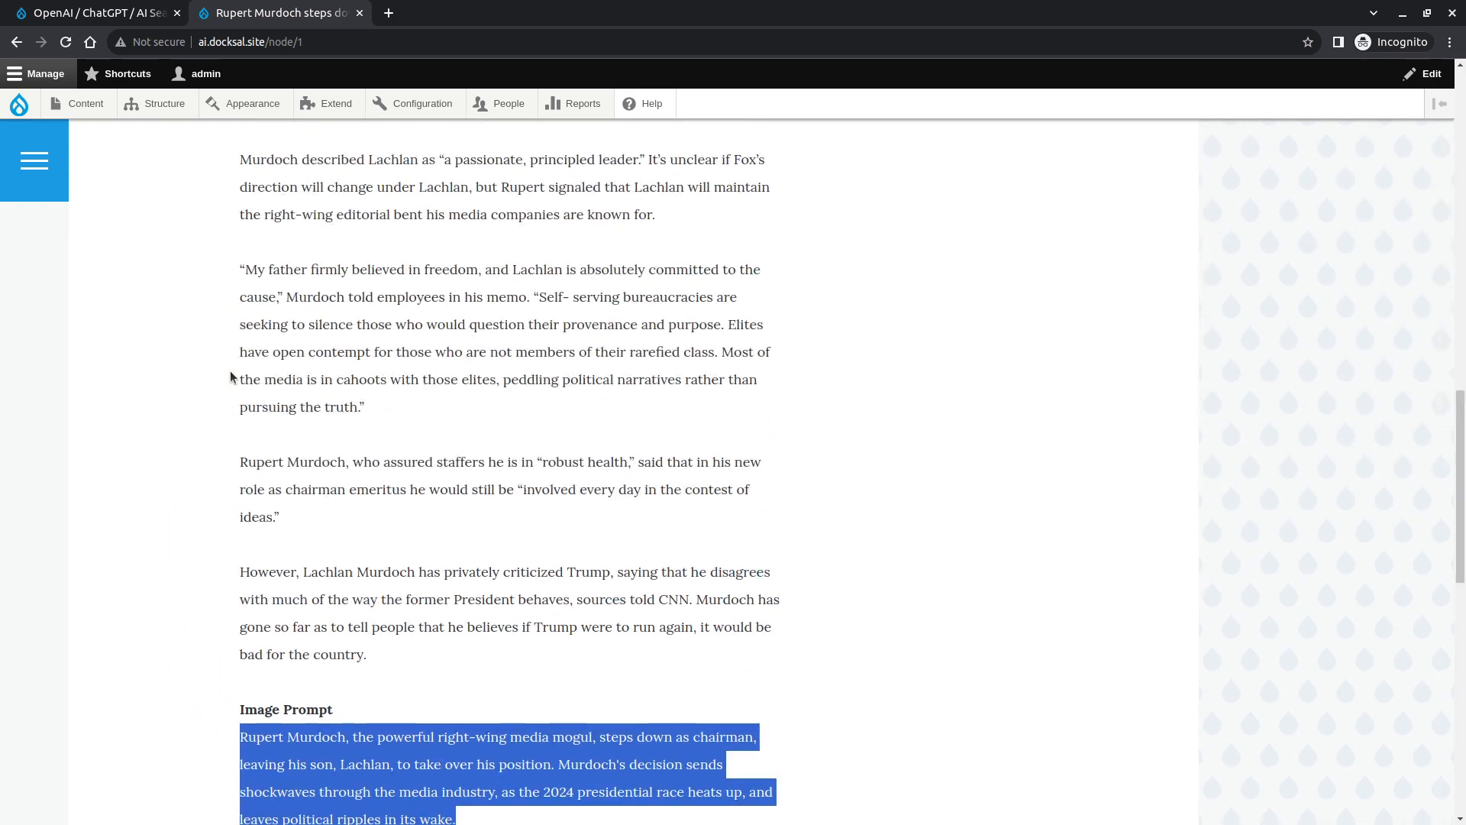
scroll(231, 376, up, 5)
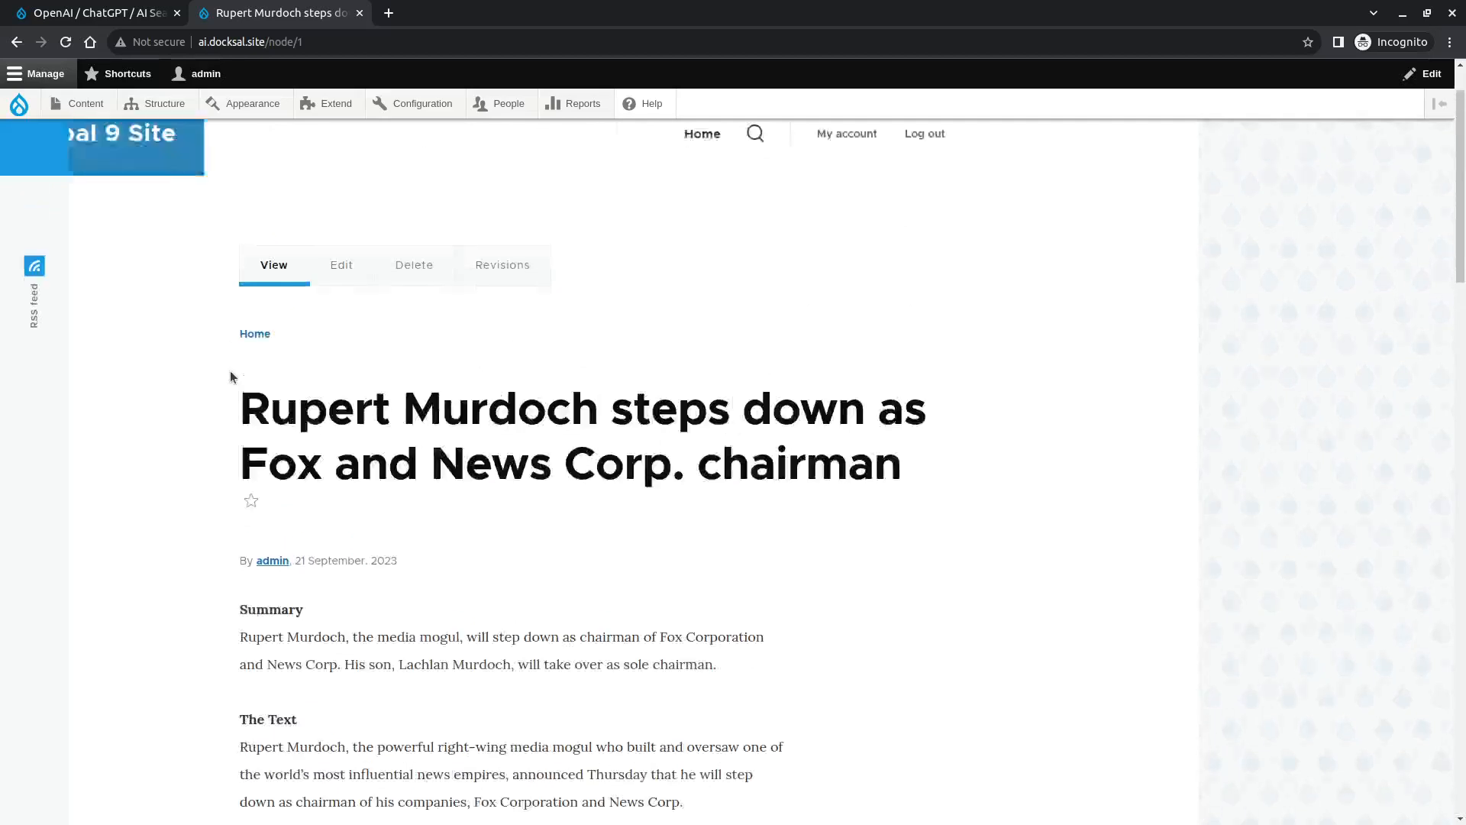